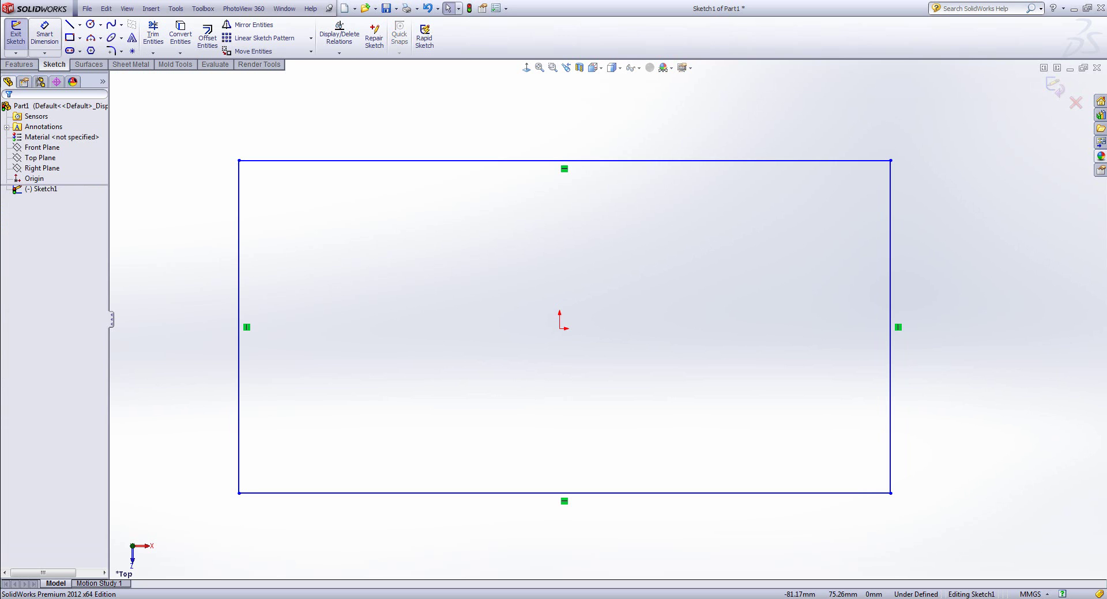
# Step: Draw a vertical dividing line from the rectangle's top edge to its bottom edge, to the right of the origin
pyautogui.click(69, 24)
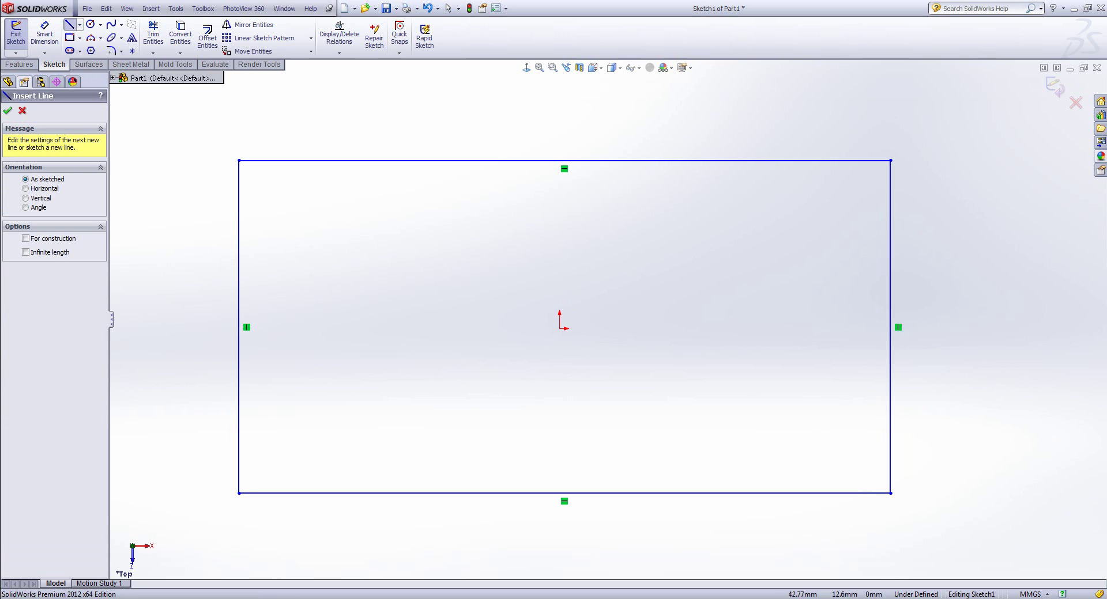
pyautogui.moveTo(631, 161); pyautogui.dragTo(632, 493)
pyautogui.click(631, 493)
pyautogui.doubleClick(723, 376)
# Step: Draw two horizontal lines from the dividing line to the rectangle's right edge, one near the top and one near the bottom
pyautogui.click(631, 205)
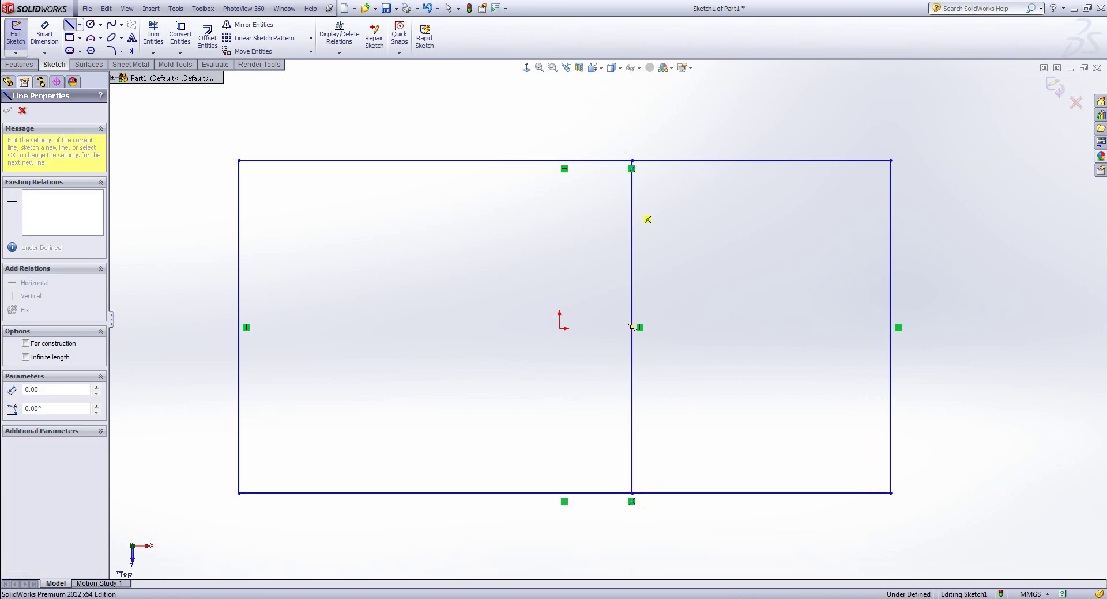
pyautogui.click(890, 206)
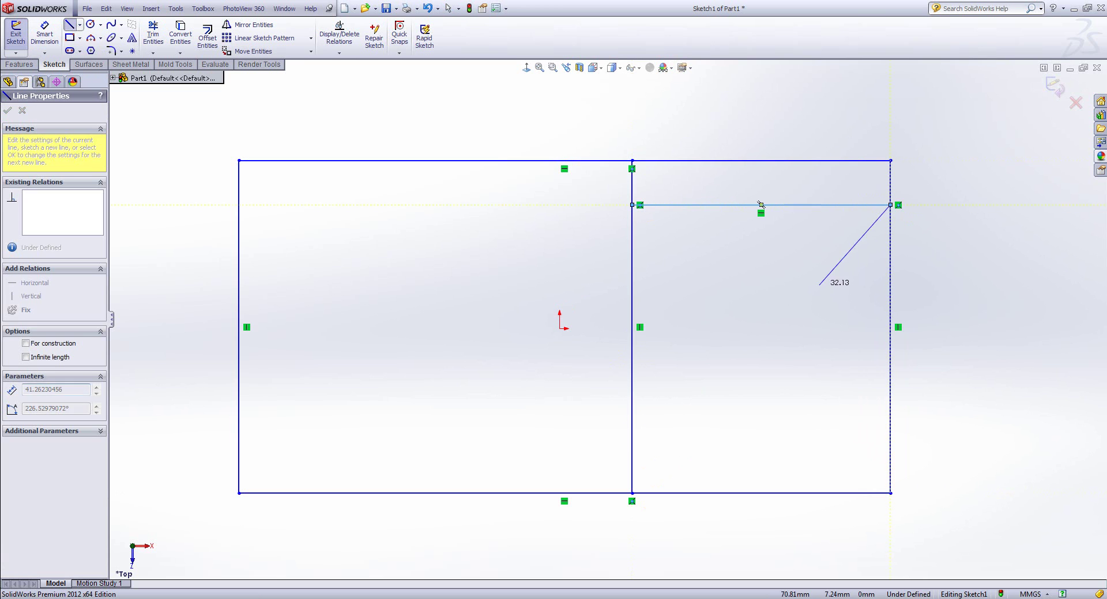
pyautogui.doubleClick(795, 304)
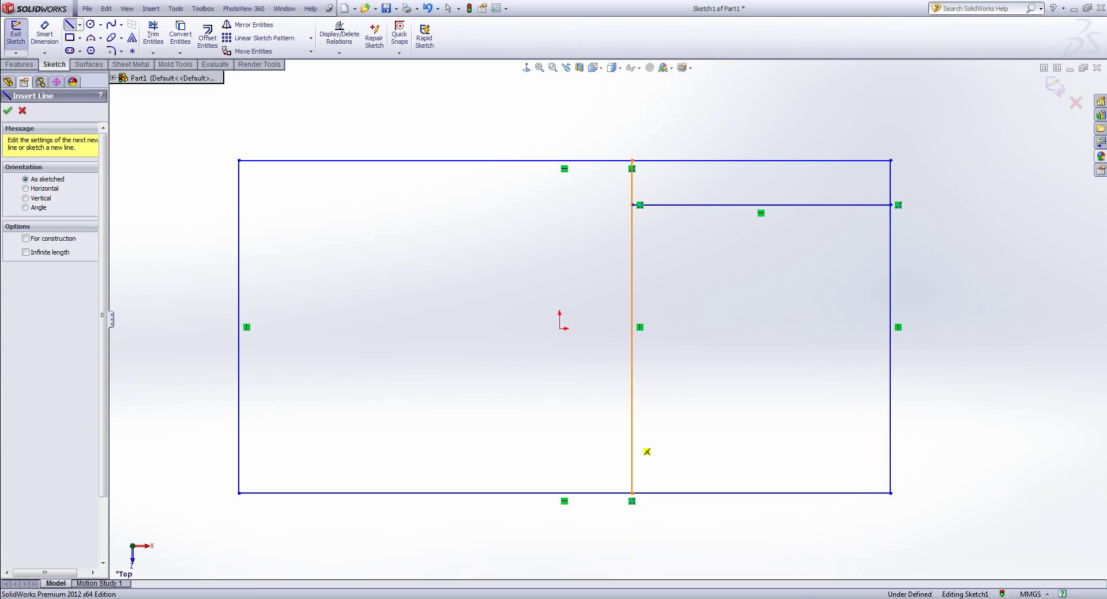
pyautogui.click(632, 437)
pyautogui.click(891, 437)
pyautogui.doubleClick(847, 384)
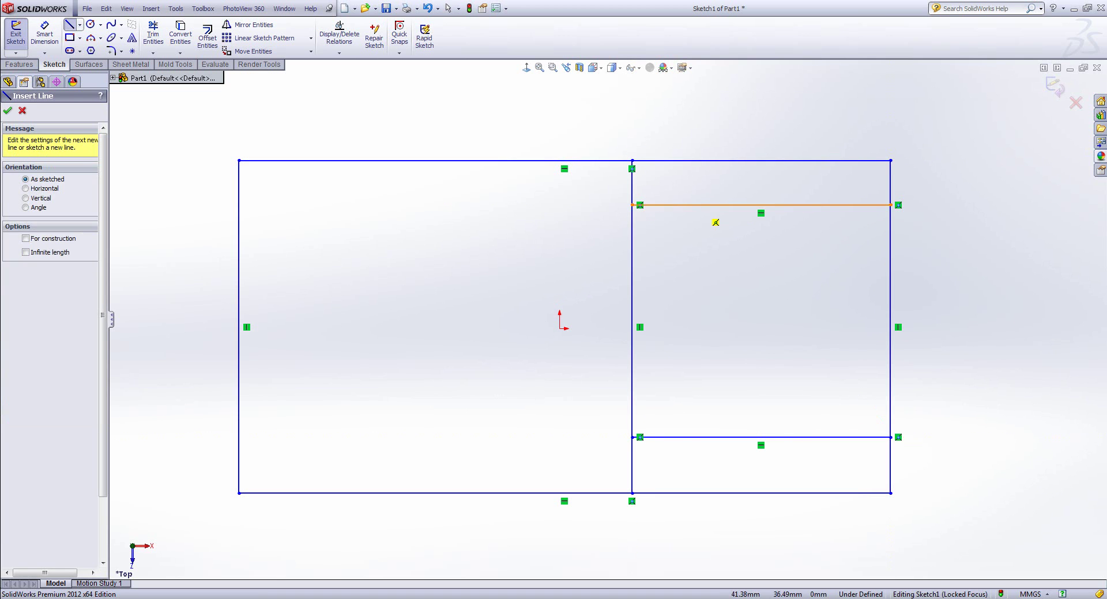
# Step: Draw two vertical lines connecting the two inner horizontal lines, splitting the space between them into three compartments
pyautogui.click(695, 205)
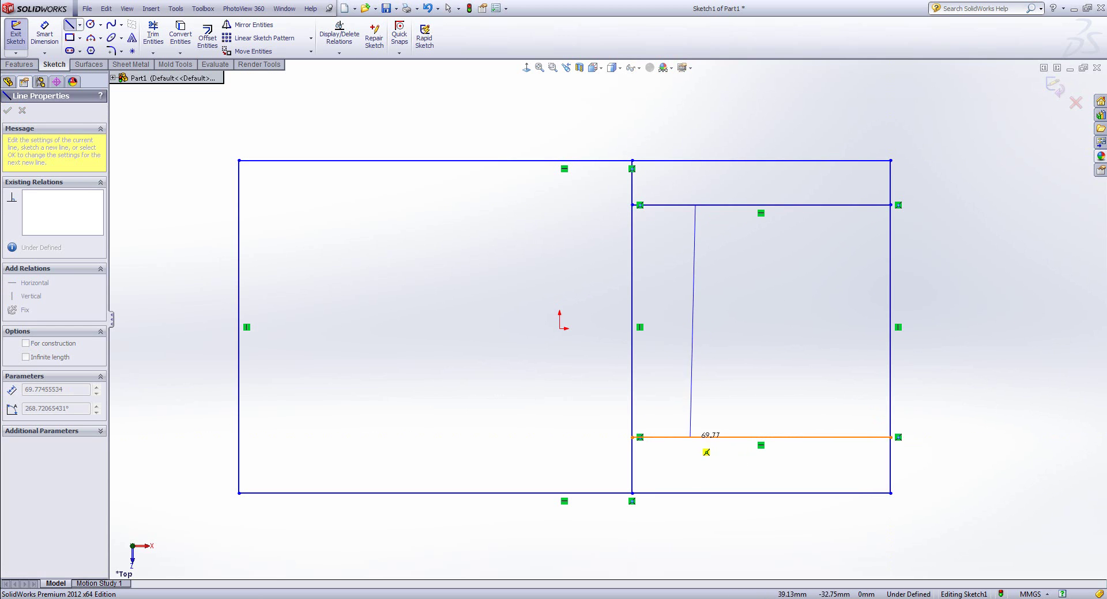
pyautogui.click(694, 437)
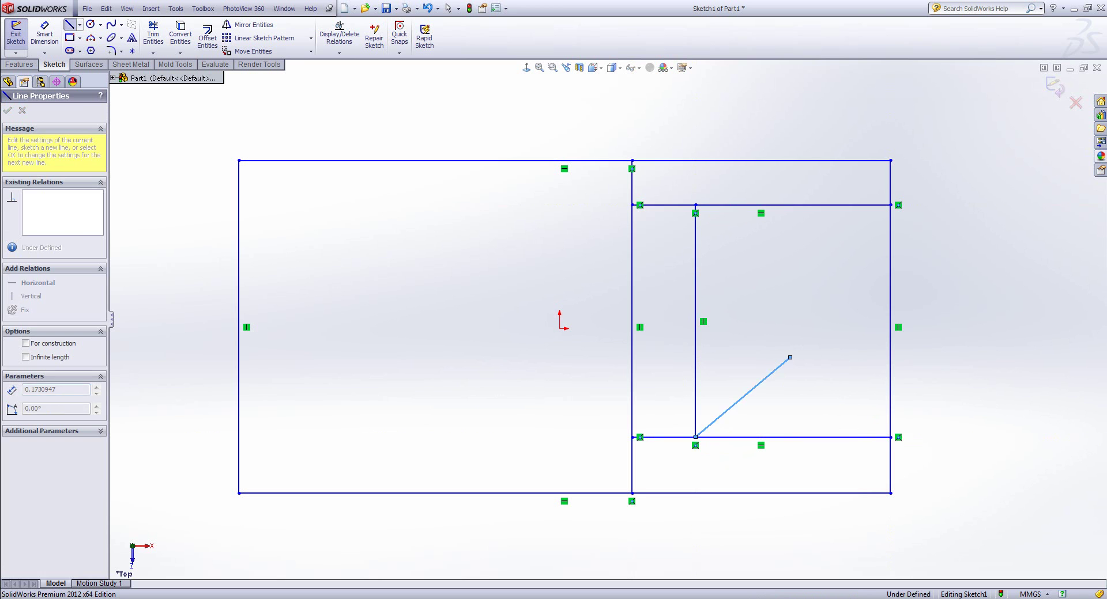
pyautogui.press('Escape')
pyautogui.click(832, 205)
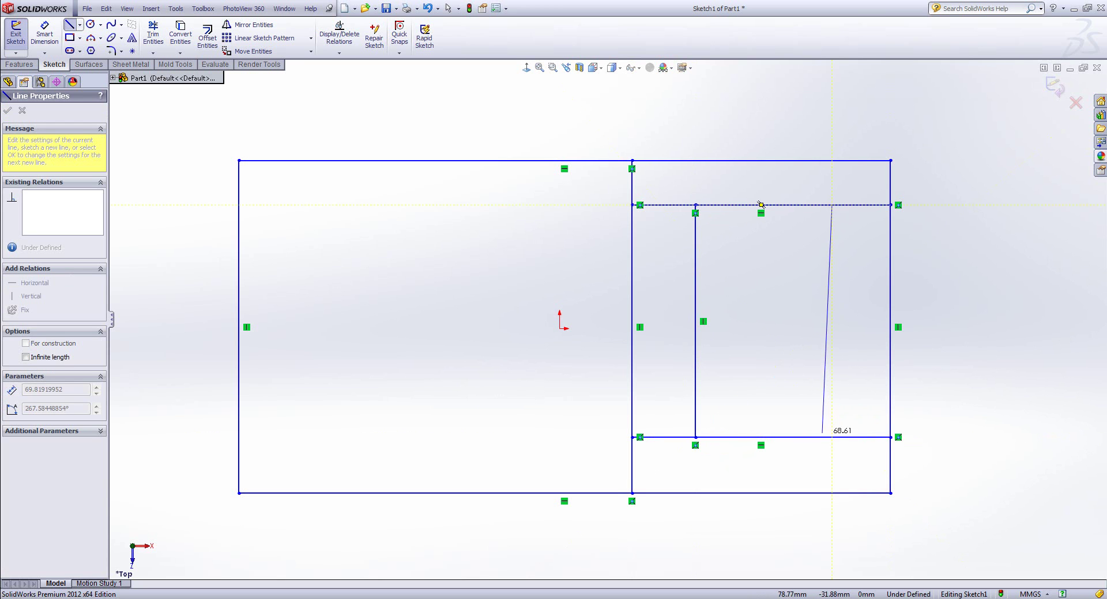
pyautogui.click(833, 438)
pyautogui.press('Escape')
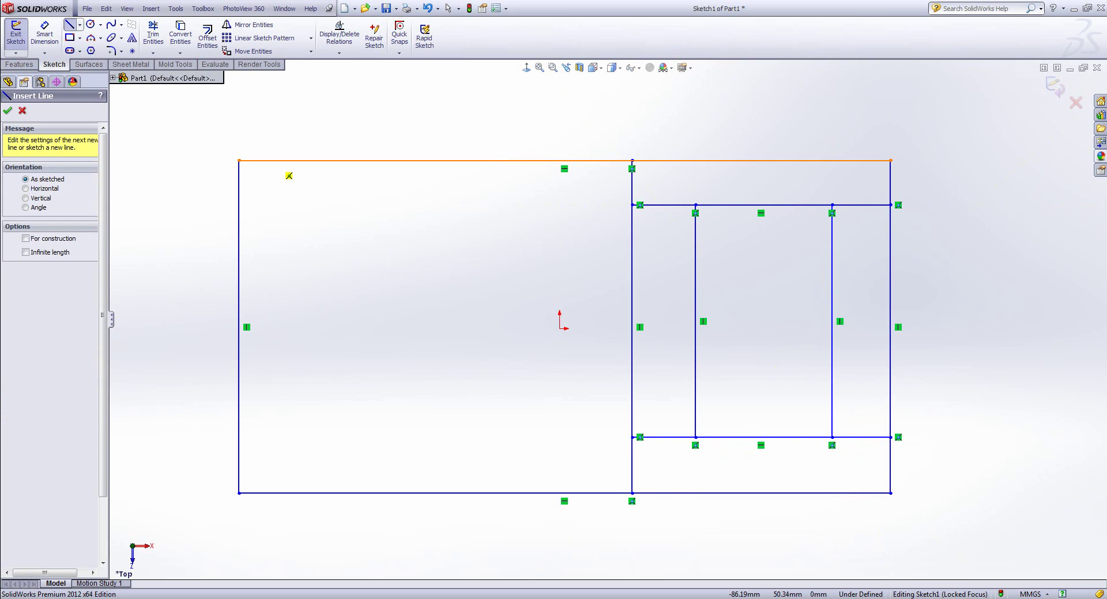
# Step: Draw a line near the rectangle's left edge from the top edge to the bottom edge and make it vertical
pyautogui.click(273, 161)
pyautogui.click(263, 493)
pyautogui.press('Escape')
pyautogui.press('Escape')
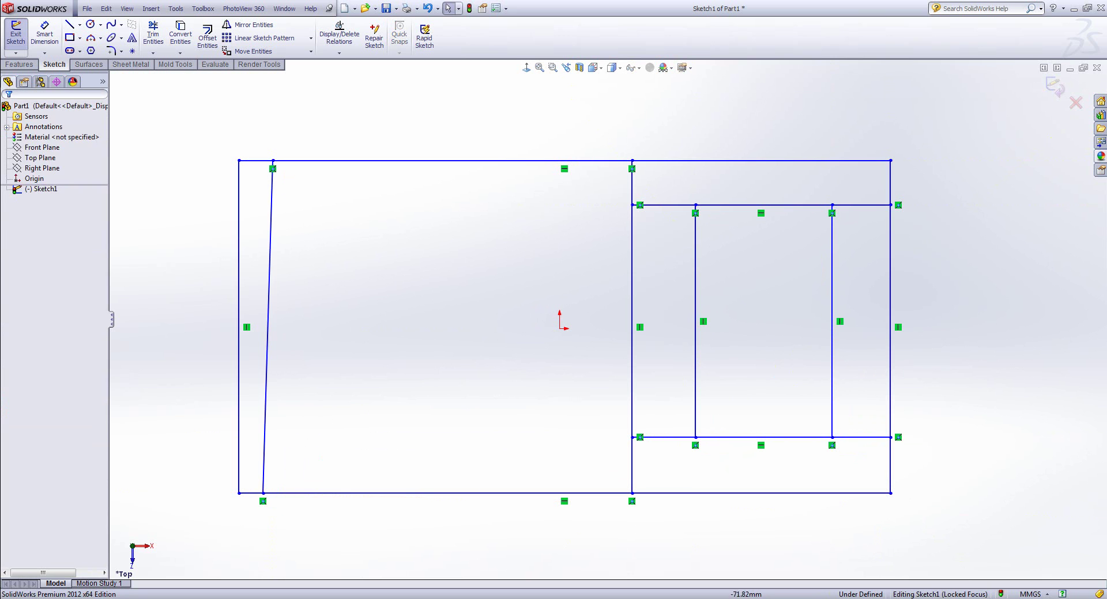
pyautogui.click(268, 288)
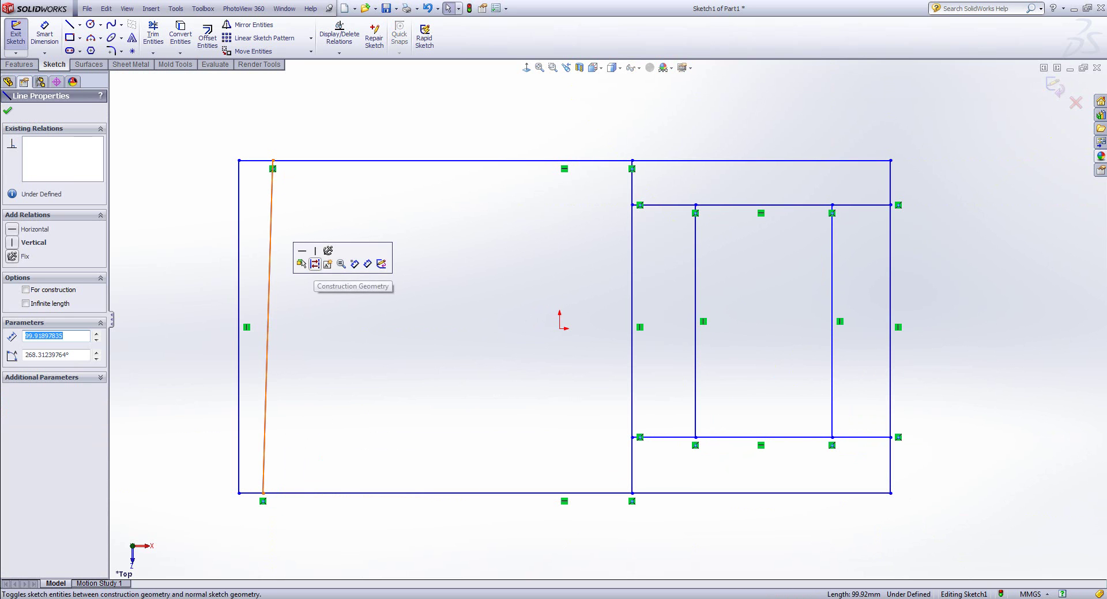
pyautogui.click(315, 251)
pyautogui.press('Escape')
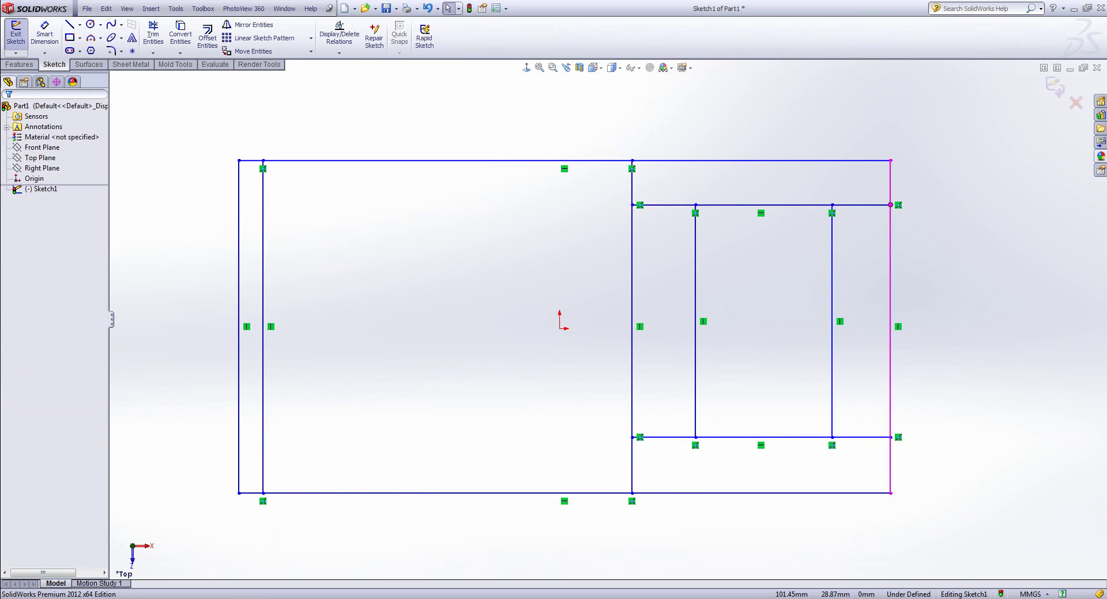
# Step: Nudge the rectangle's lower-right corner outward and draw a diagonal centerline from the left inner line's lower end to the dividing line's upper end
pyautogui.moveTo(891, 493)
pyautogui.mouseDown()
pyautogui.moveTo(942, 524)
pyautogui.moveTo(926, 544)
pyautogui.moveTo(901, 502)
pyautogui.moveTo(946, 504)
pyautogui.moveTo(946, 543)
pyautogui.moveTo(899, 504)
pyautogui.moveTo(870, 520)
pyautogui.moveTo(911, 520)
pyautogui.moveTo(892, 497)
pyautogui.mouseUp()
pyautogui.press('Escape')
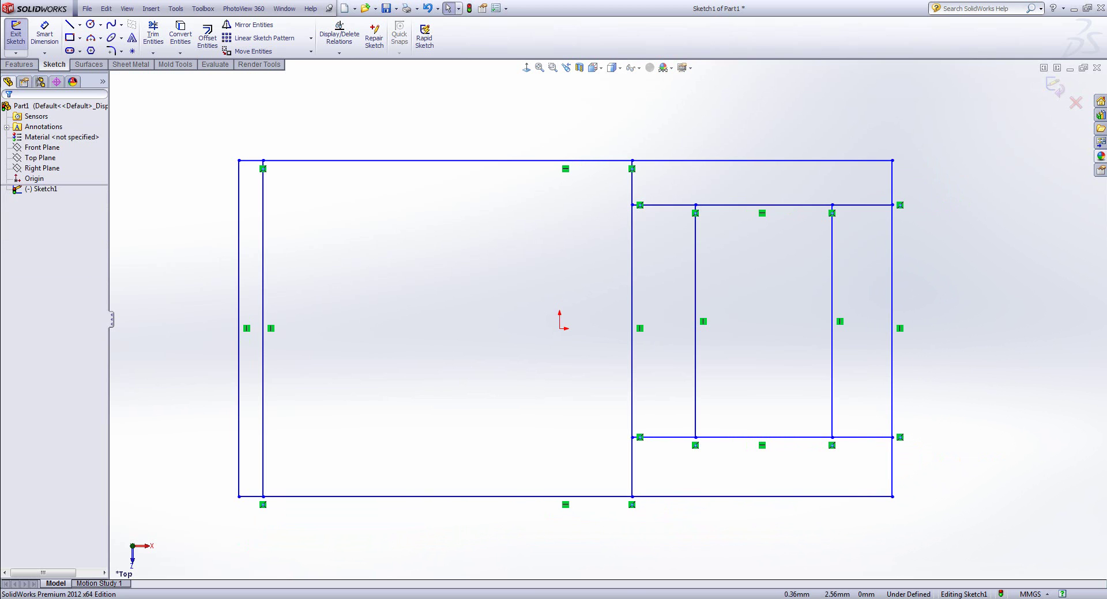
pyautogui.click(80, 25)
pyautogui.click(99, 50)
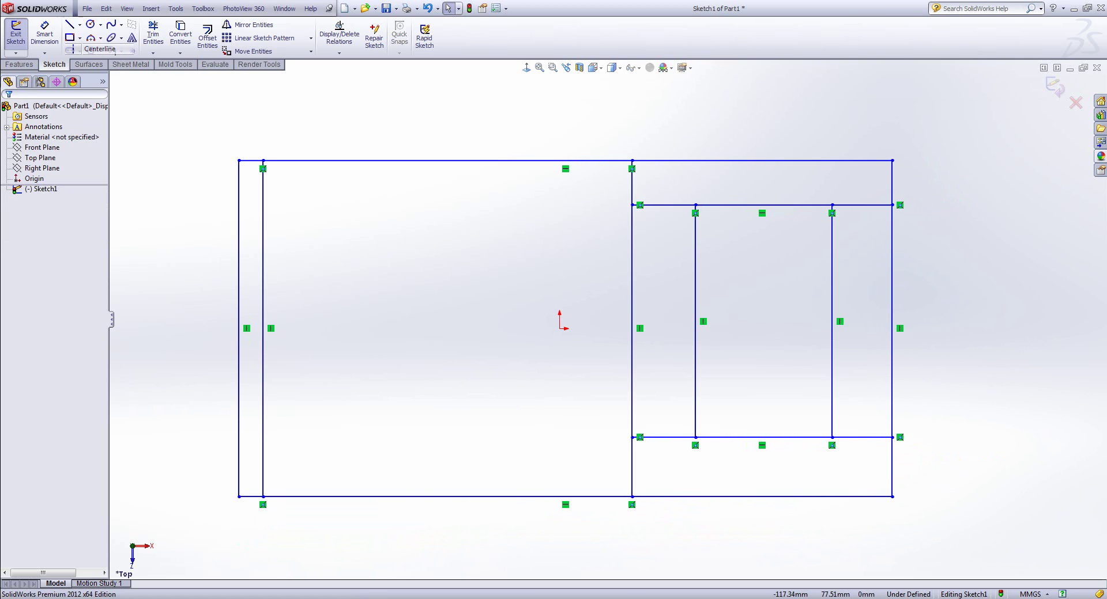
pyautogui.click(263, 496)
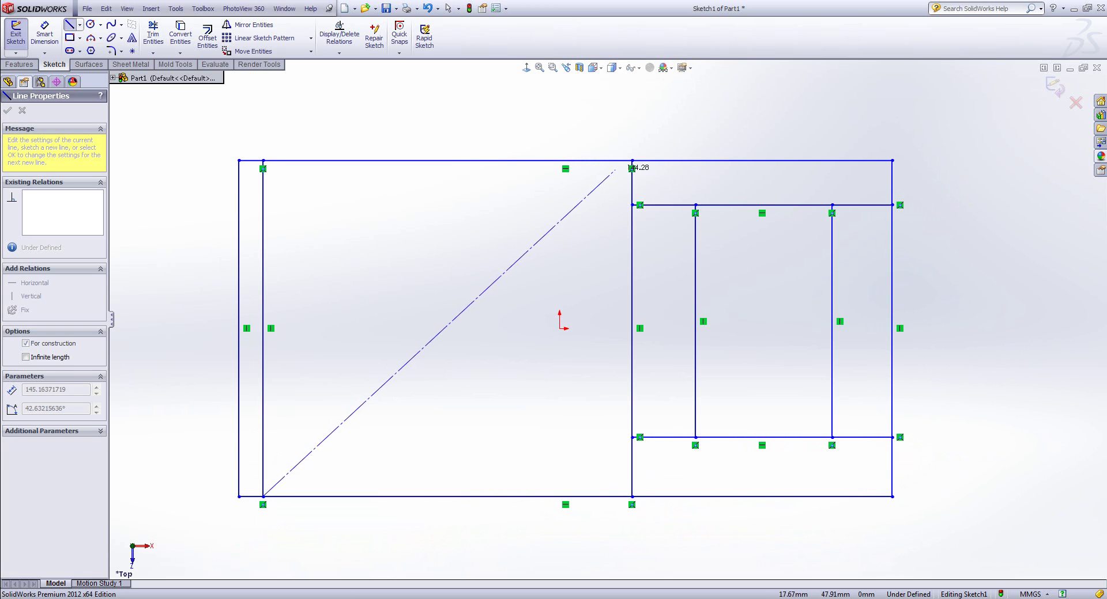
pyautogui.click(632, 160)
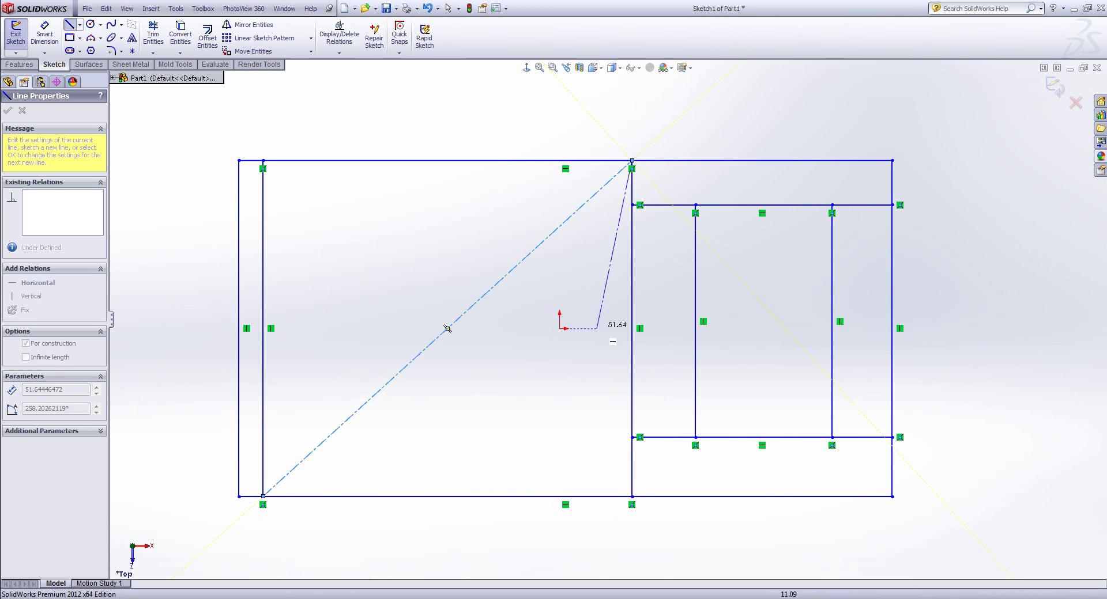
pyautogui.press('Escape')
pyautogui.press('Escape')
# Step: Make the origin the midpoint of the diagonal centerline, and move the rectangle's right edge outward and its bottom edge slightly up
pyautogui.click(559, 329)
pyautogui.keyDown('ctrl'); pyautogui.click(512, 270); pyautogui.keyUp('ctrl')
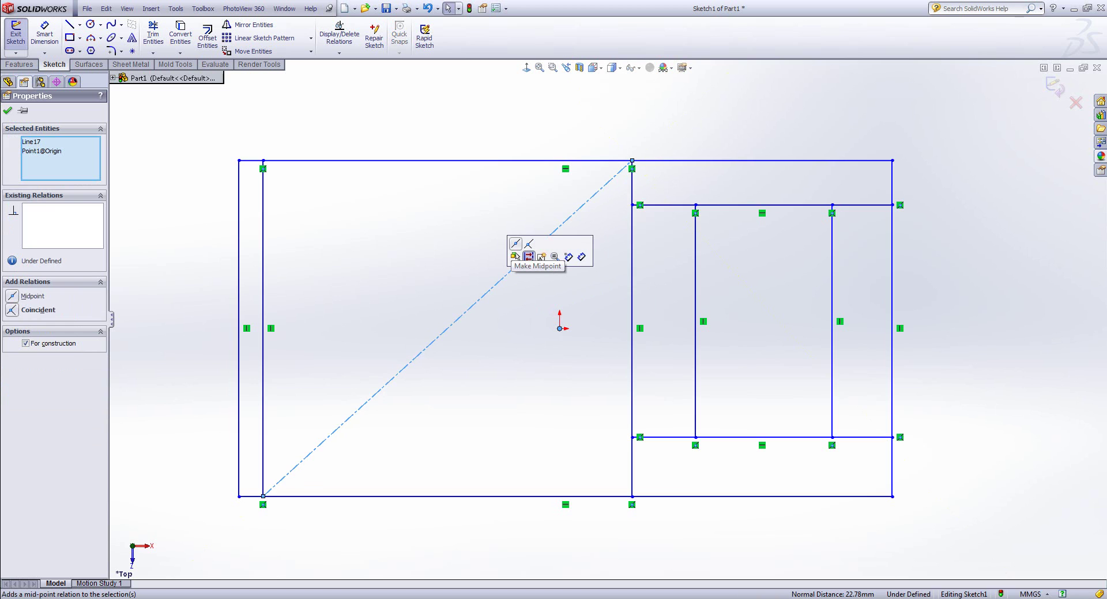
pyautogui.click(528, 257)
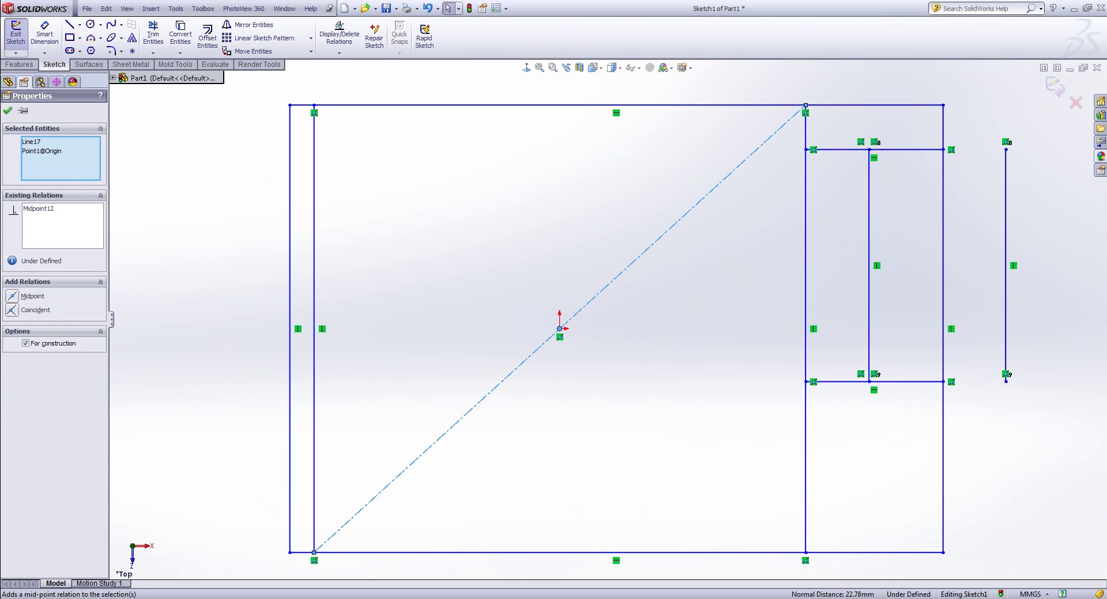
pyautogui.moveTo(943, 265); pyautogui.dragTo(1056, 265)
pyautogui.moveTo(721, 553)
pyautogui.mouseDown()
pyautogui.moveTo(720, 514)
pyautogui.moveTo(721, 538)
pyautogui.mouseUp()
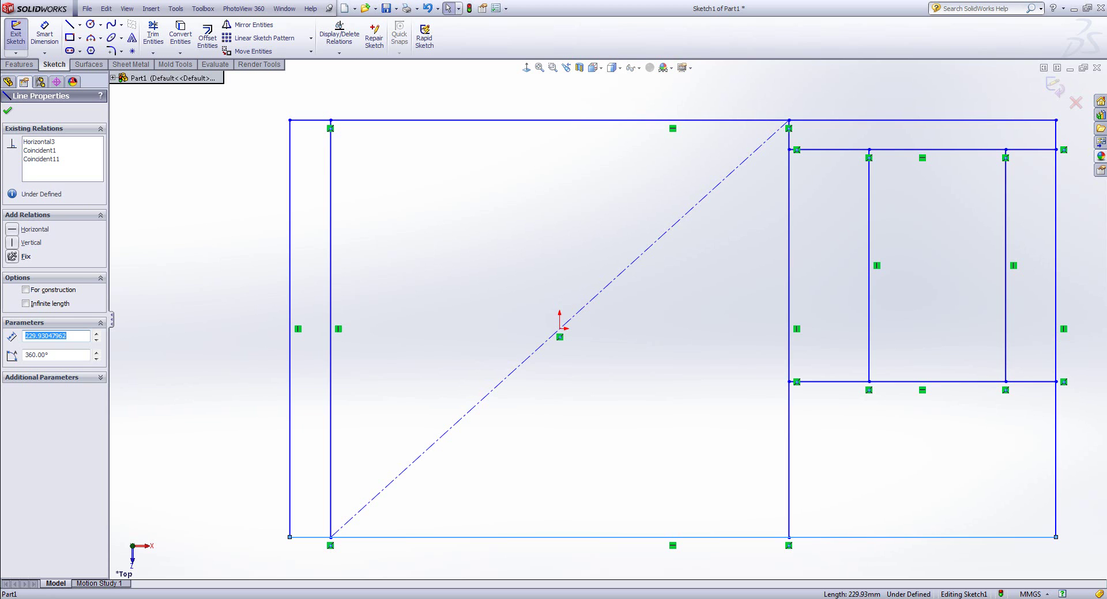
# Step: Draw a chain of three centerlines through the midpoints of the dividing line, the two compartment lines and the right edge
pyautogui.click(80, 24)
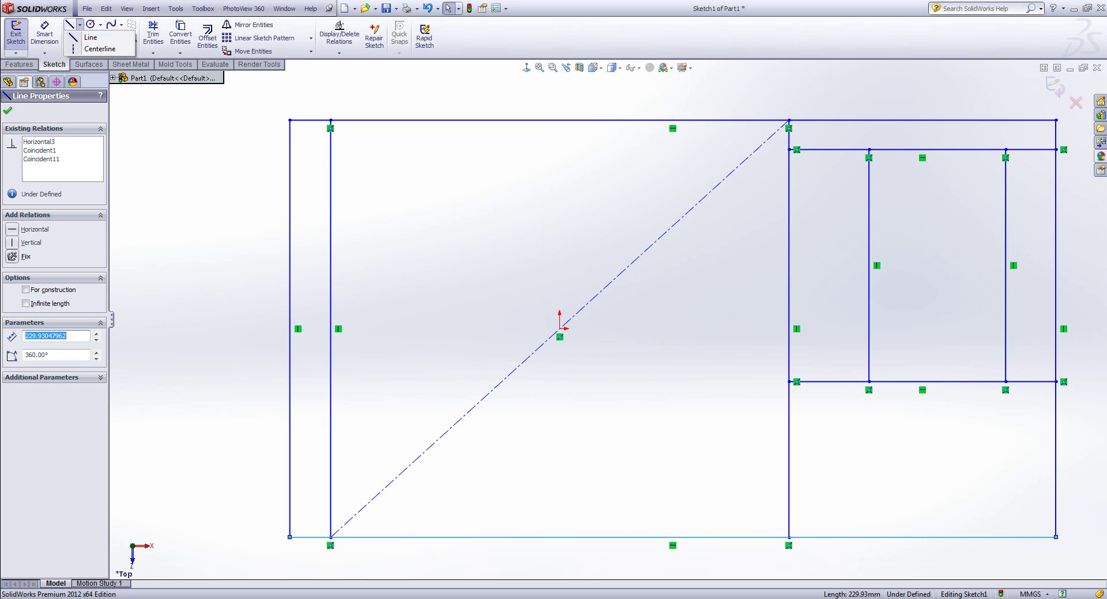
pyautogui.click(99, 49)
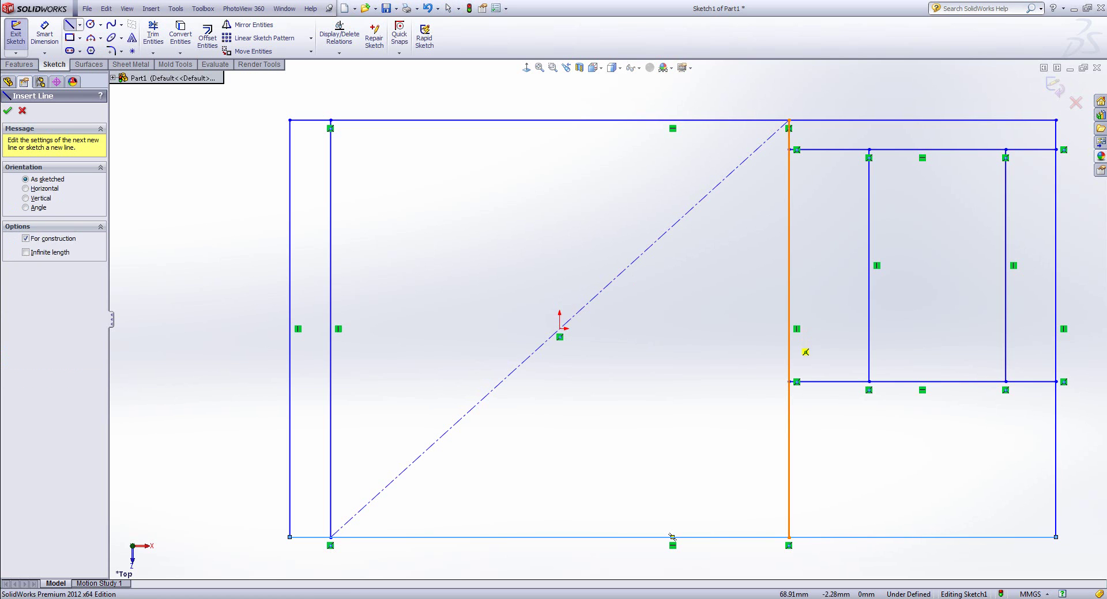
pyautogui.click(787, 328)
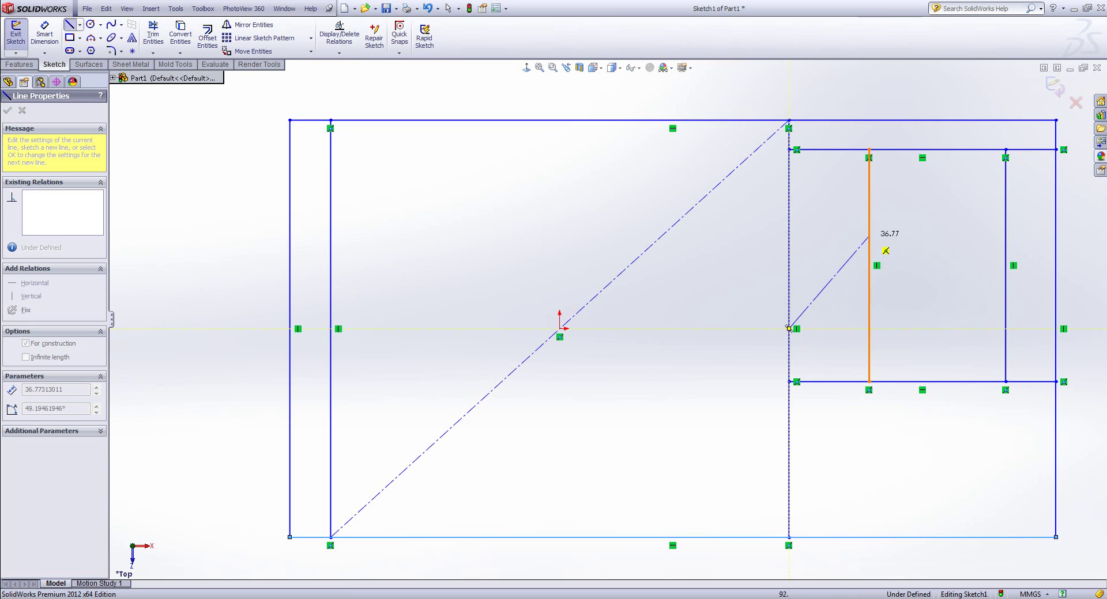
pyautogui.click(869, 267)
pyautogui.click(1006, 265)
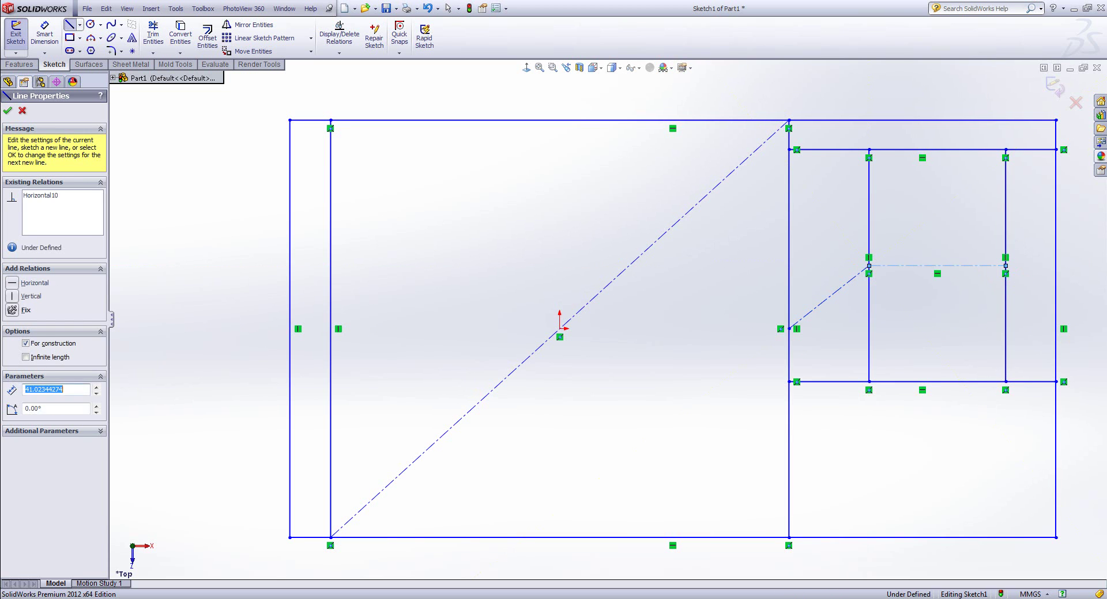
pyautogui.click(1055, 328)
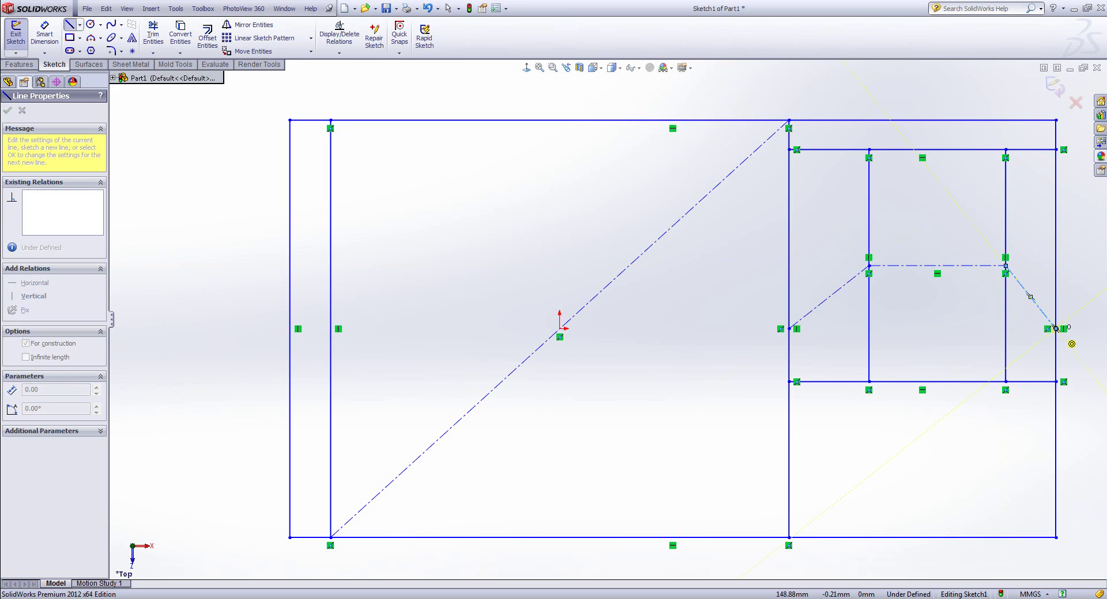
pyautogui.press('Escape')
# Step: Add a horizontal relation to all three centerlines in the chain across the compartments
pyautogui.click(1032, 299)
pyautogui.keyDown('ctrl'); pyautogui.click(978, 265); pyautogui.keyUp('ctrl')
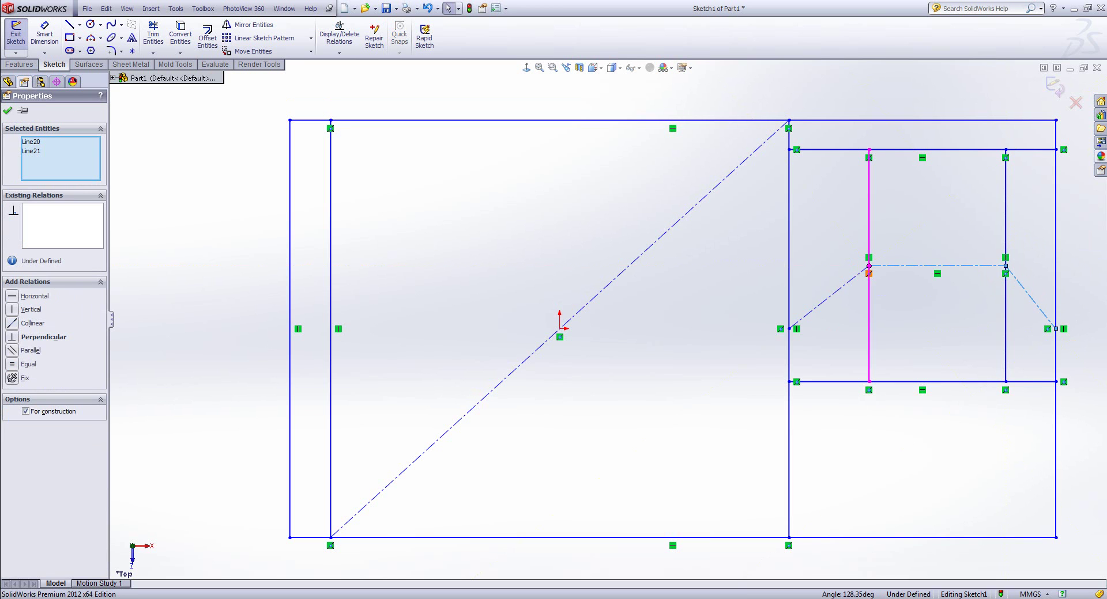
pyautogui.keyDown('ctrl'); pyautogui.click(828, 298); pyautogui.keyUp('ctrl')
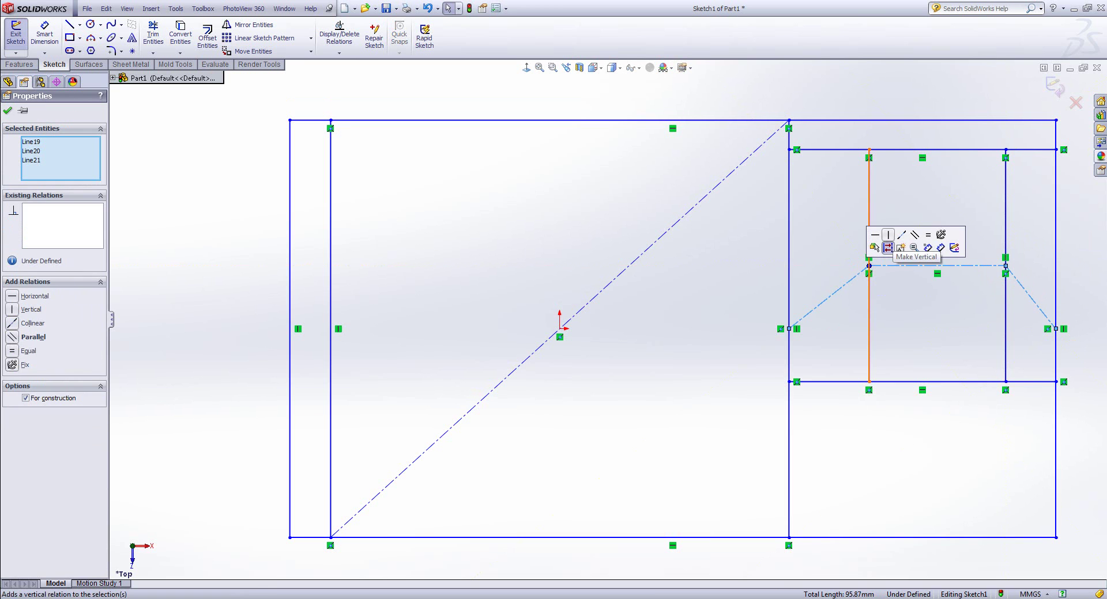
pyautogui.click(888, 247)
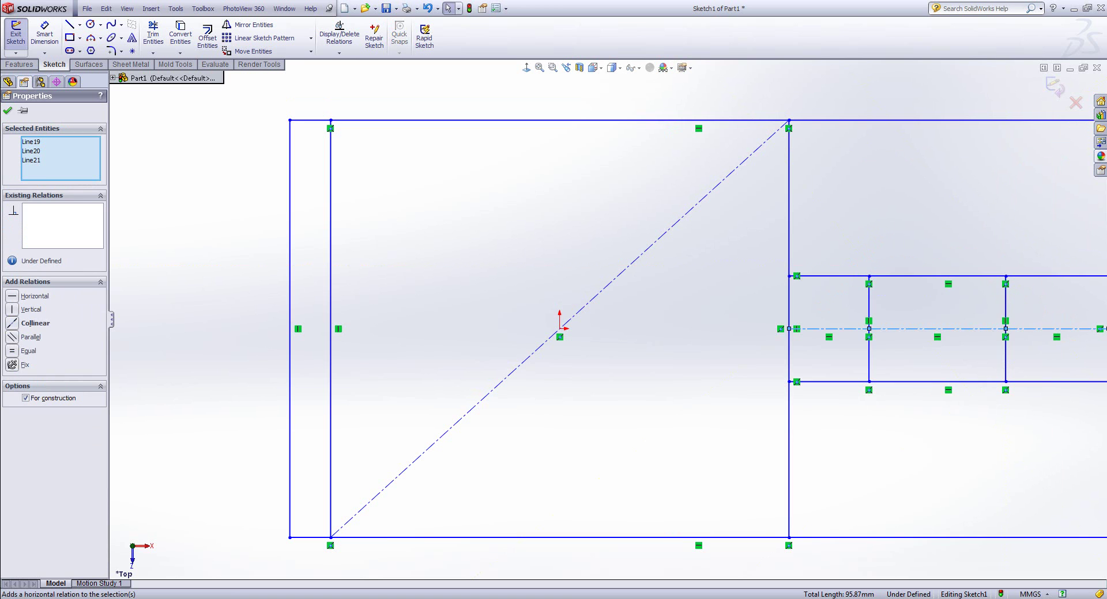
pyautogui.press('Escape')
pyautogui.press('f')
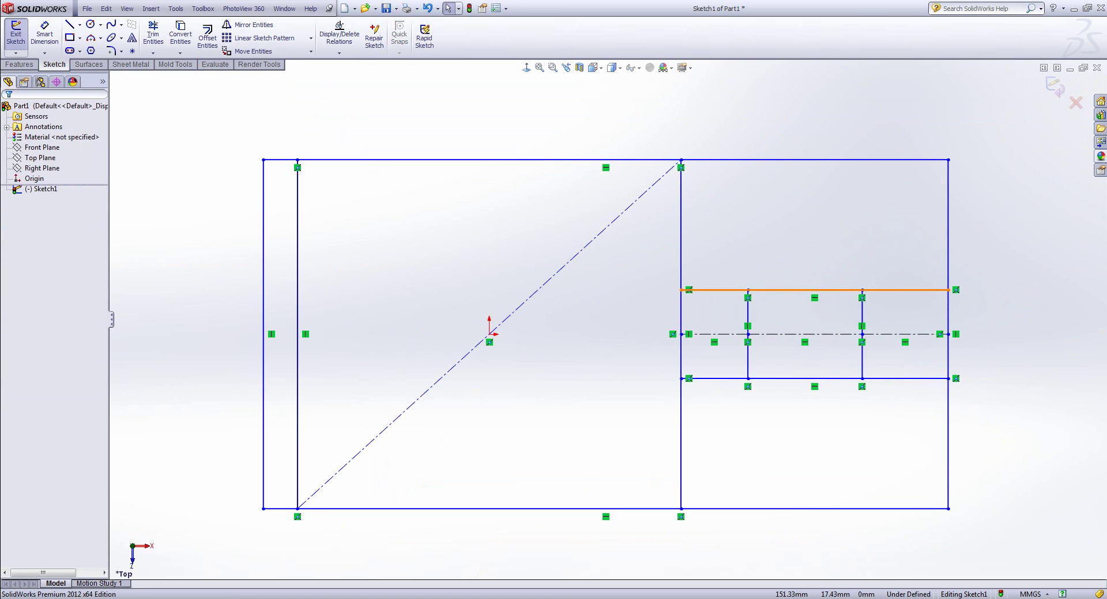
# Step: Move the compartments' upper horizontal line up toward the top edge, and the rectangle's right edge slightly inward
pyautogui.moveTo(778, 290); pyautogui.dragTo(779, 210)
pyautogui.moveTo(898, 211)
pyautogui.mouseDown()
pyautogui.moveTo(898, 250)
pyautogui.moveTo(898, 211)
pyautogui.mouseUp()
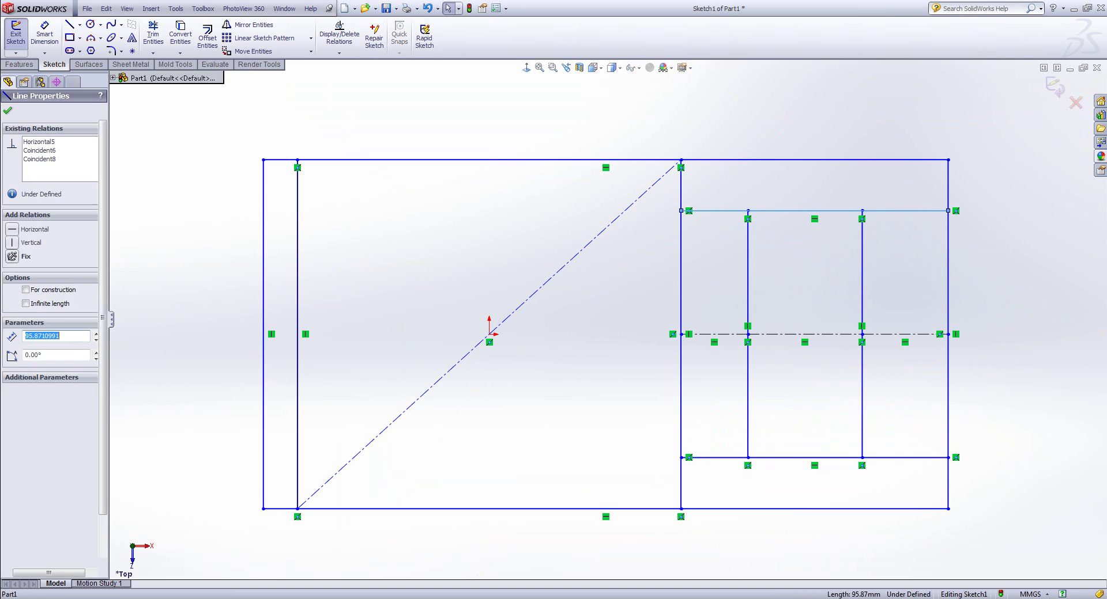
pyautogui.click(991, 300)
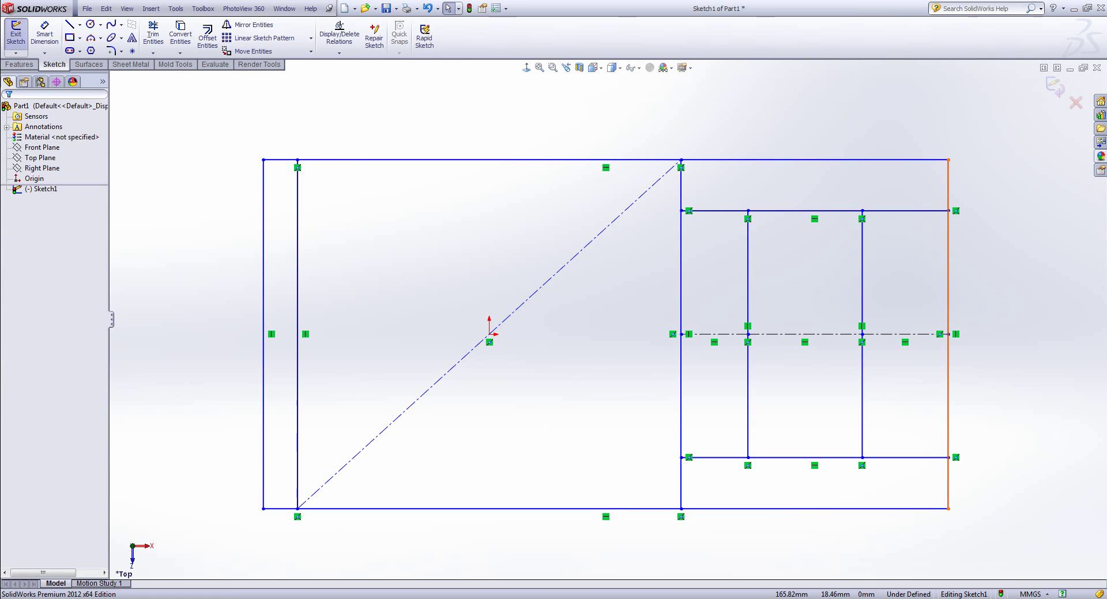
pyautogui.moveTo(947, 281)
pyautogui.mouseDown()
pyautogui.moveTo(911, 280)
pyautogui.moveTo(962, 280)
pyautogui.moveTo(904, 279)
pyautogui.moveTo(936, 279)
pyautogui.mouseUp()
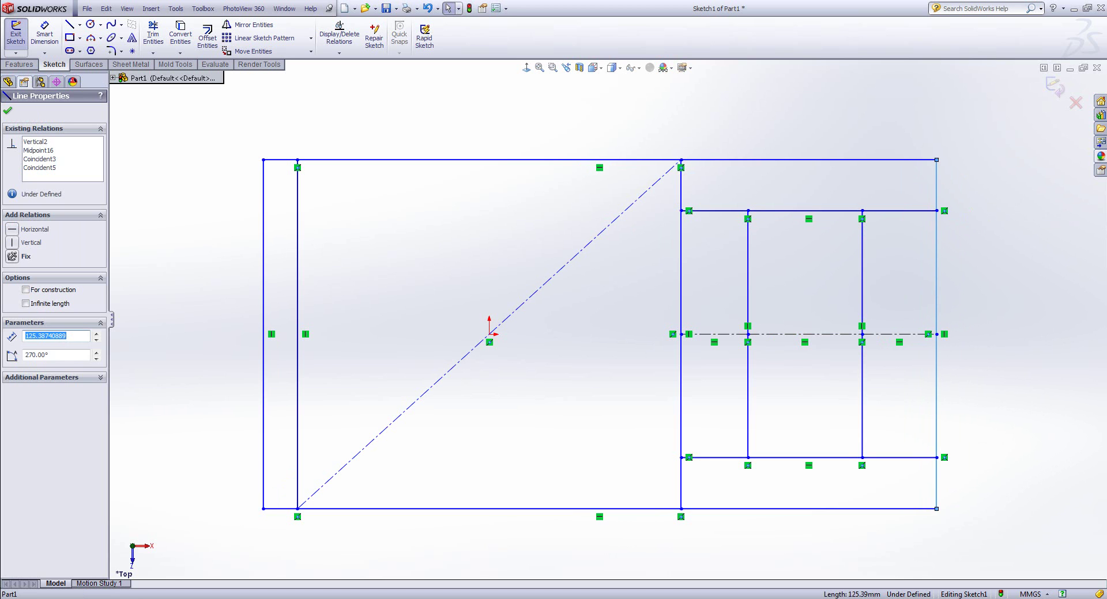
# Step: Add an equal relation to the three horizontal centerlines so the compartments share the same width
pyautogui.click(900, 334)
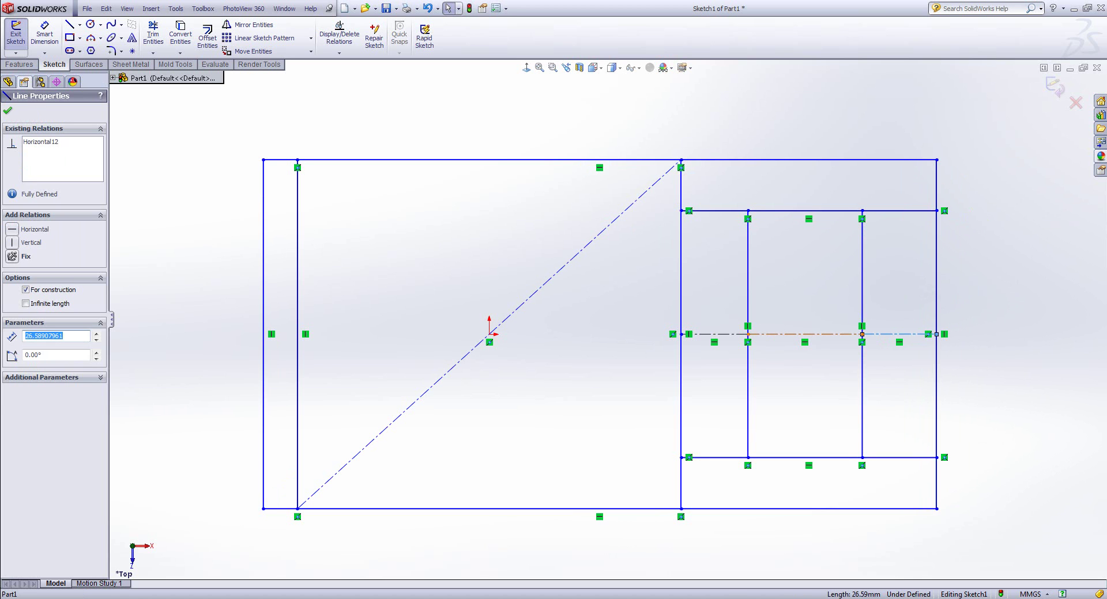
pyautogui.keyDown('ctrl'); pyautogui.click(810, 334); pyautogui.keyUp('ctrl')
pyautogui.keyDown('ctrl'); pyautogui.click(715, 334); pyautogui.keyUp('ctrl')
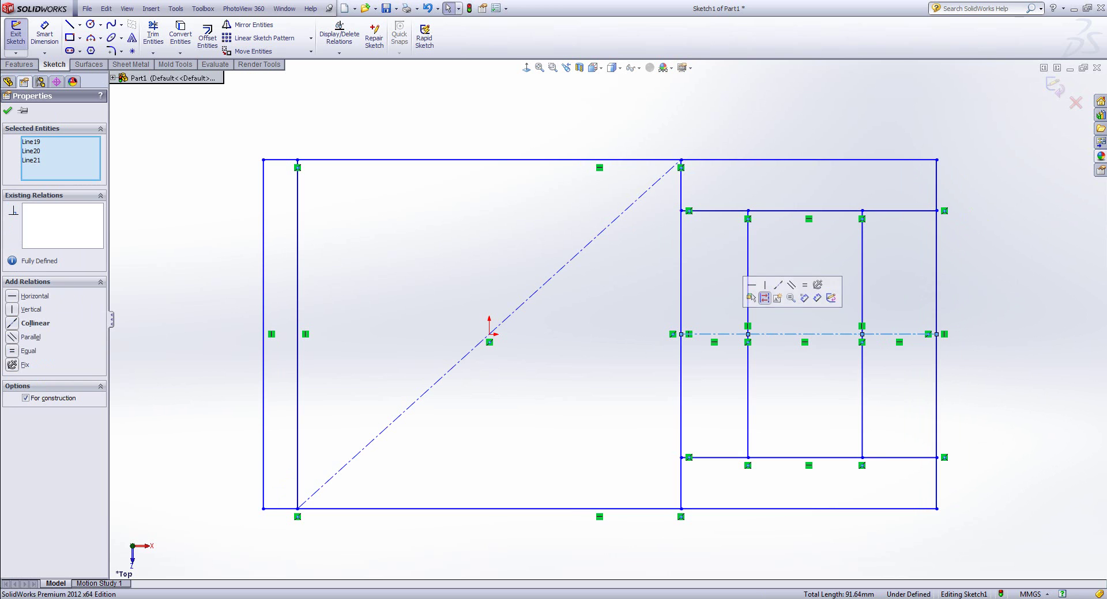
pyautogui.click(804, 285)
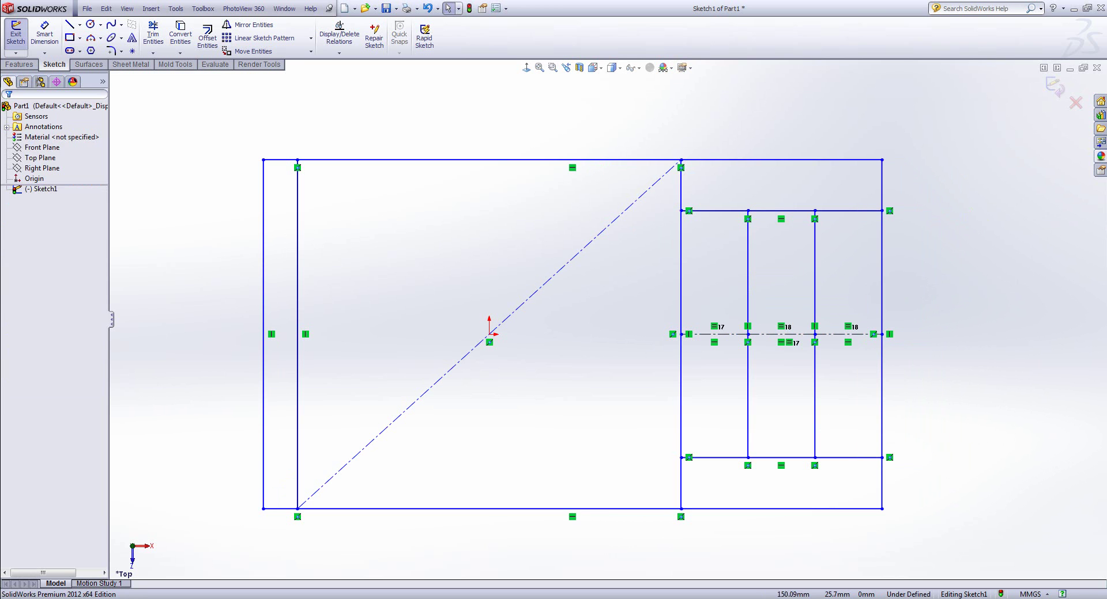
# Step: Shift the rectangle's right edge slightly further inward and clear the selection
pyautogui.moveTo(882, 404)
pyautogui.mouseDown()
pyautogui.moveTo(954, 403)
pyautogui.moveTo(853, 404)
pyautogui.moveTo(881, 404)
pyautogui.mouseUp()
pyautogui.moveTo(881, 271); pyautogui.dragTo(880, 270)
pyautogui.click(946, 308)
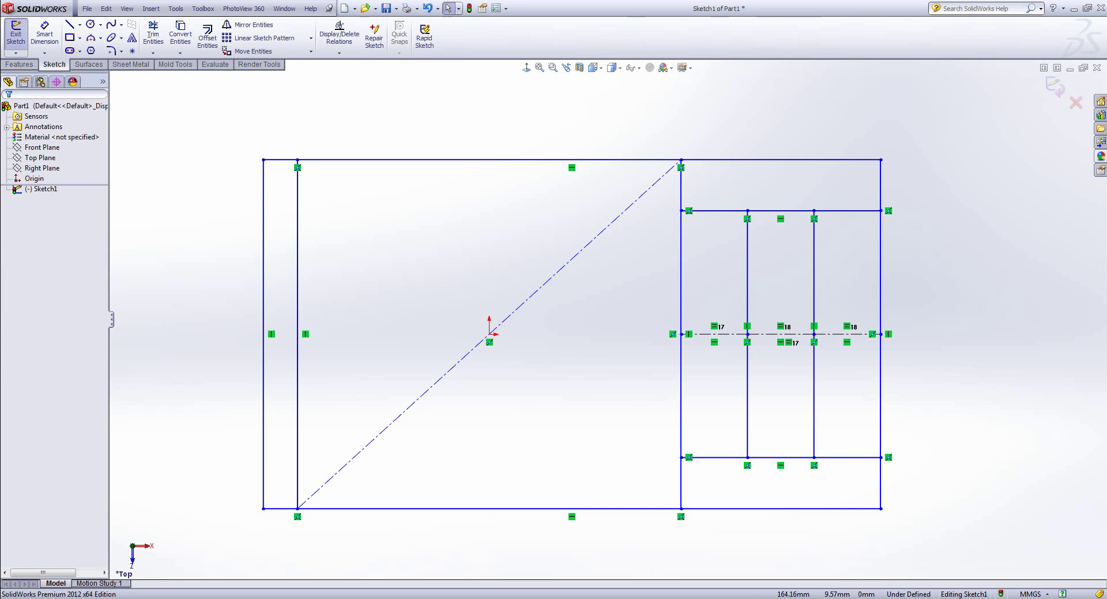
# Step: Draw a vertical line from the rectangle's upper edge to its lower edge, a short distance right of the left inner vertical line
pyautogui.scroll(2, 397, 346)
pyautogui.scroll(-2, 314, 346)
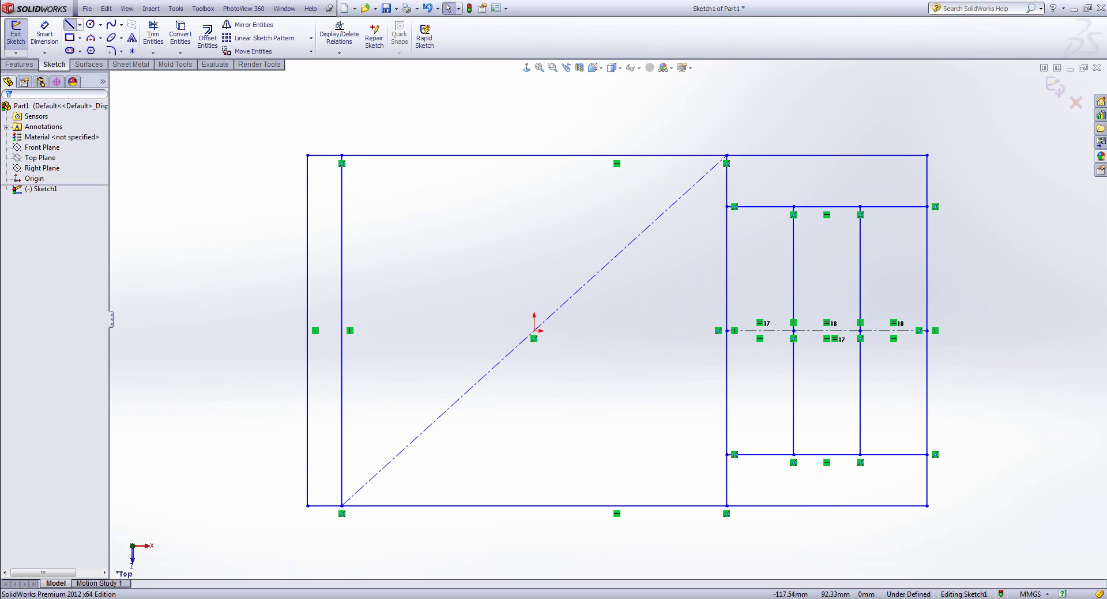
pyautogui.click(70, 24)
pyautogui.click(427, 155)
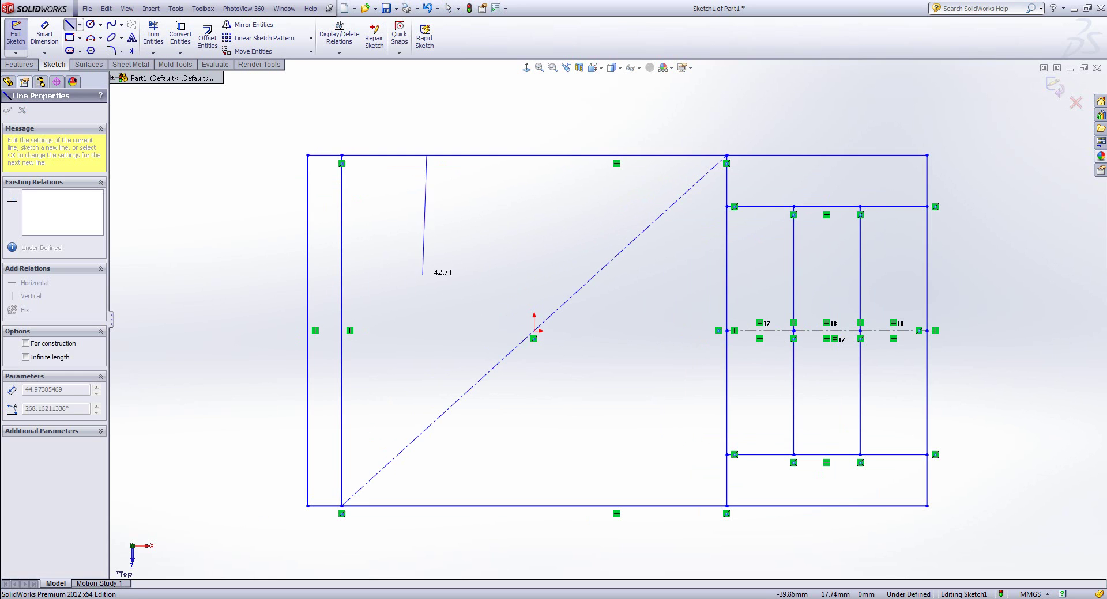
pyautogui.click(426, 506)
pyautogui.press('Escape')
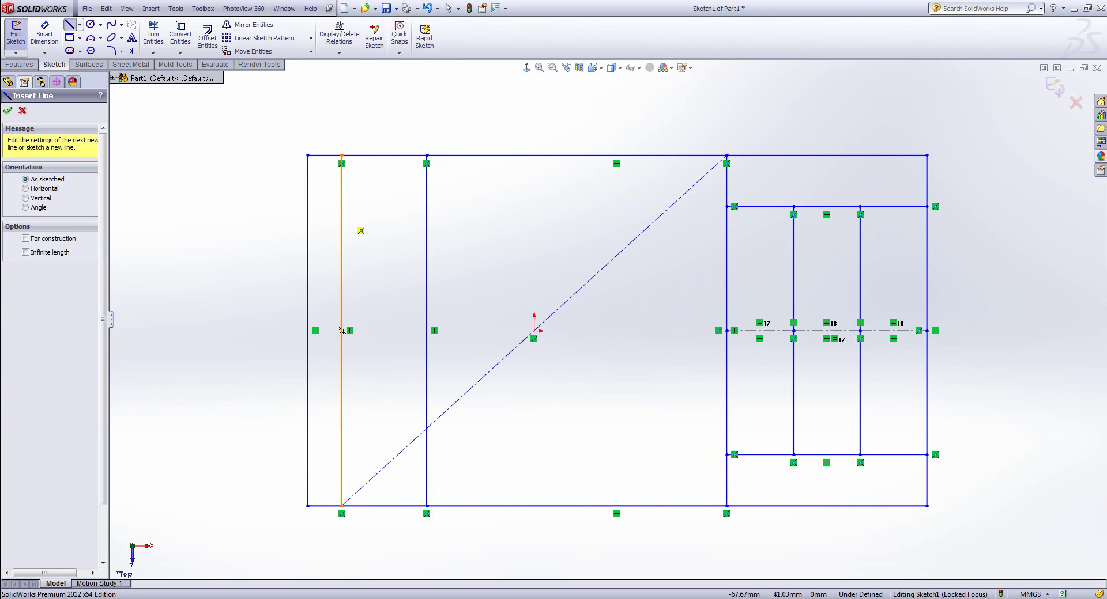
# Step: Draw two short horizontal lines joining the two left inner verticals, one in the upper part and one in the lower part
pyautogui.click(342, 217)
pyautogui.click(427, 218)
pyautogui.press('Escape')
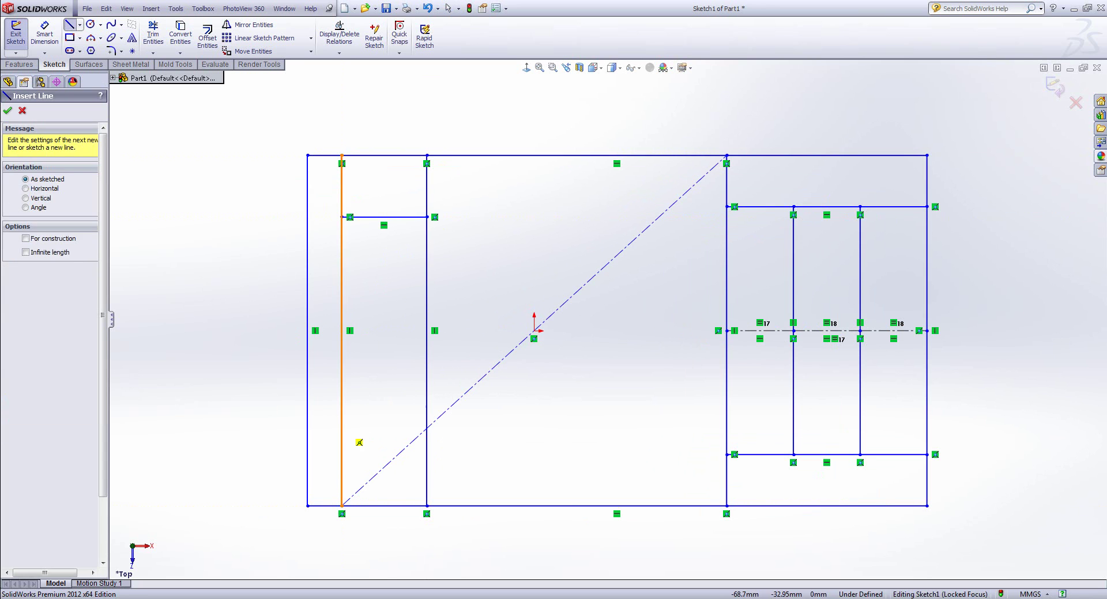
pyautogui.click(342, 421)
pyautogui.click(426, 420)
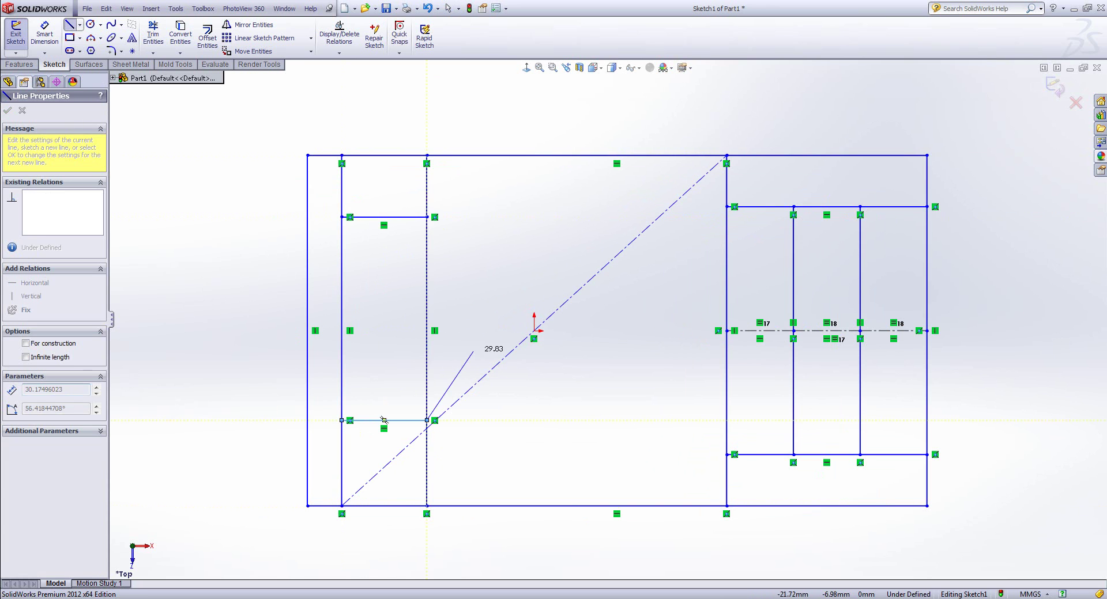
pyautogui.press('Escape')
# Step: Draw a near-vertical line from the upper to the lower edge, midway between the origin and the diagonal centerline's upper end
pyautogui.click(641, 155)
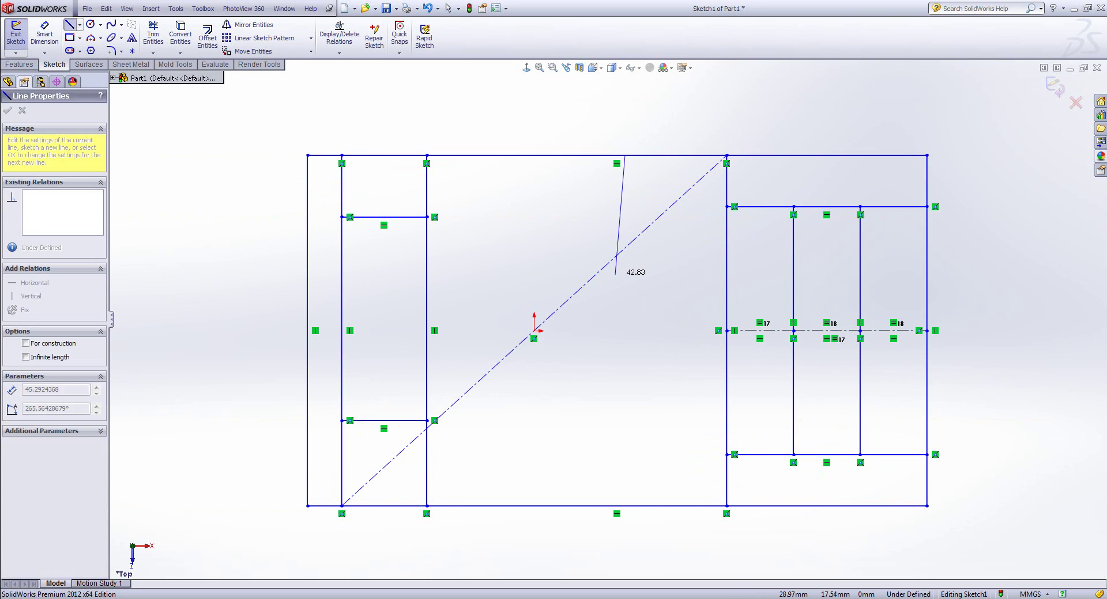
pyautogui.click(628, 506)
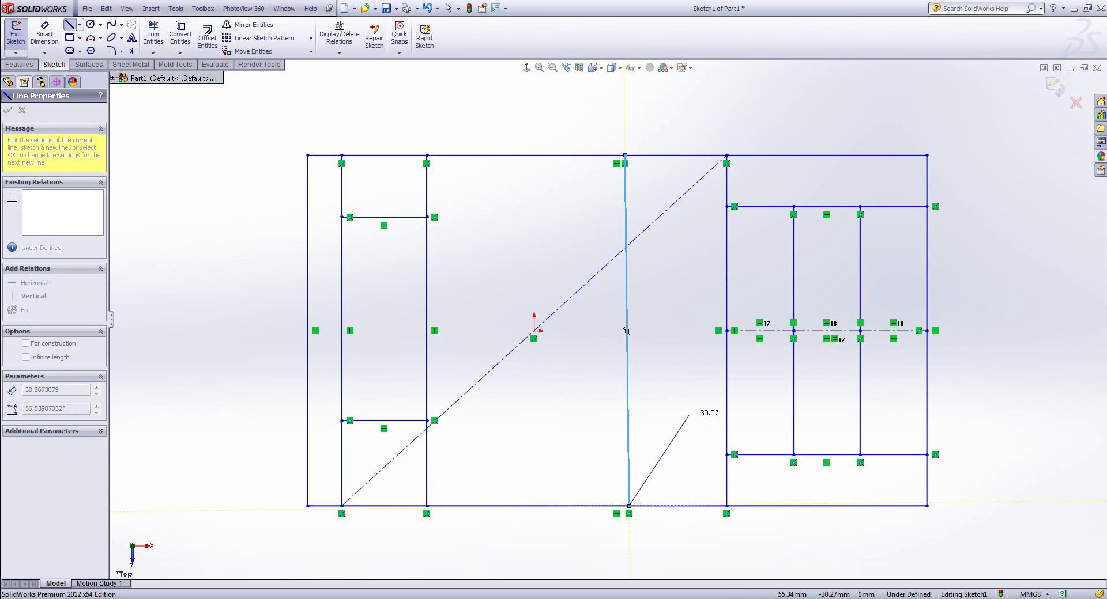
pyautogui.press('Escape')
# Step: Draw an upper and a lower horizontal line between the slanted line and the inner vertical at its right
pyautogui.click(625, 212)
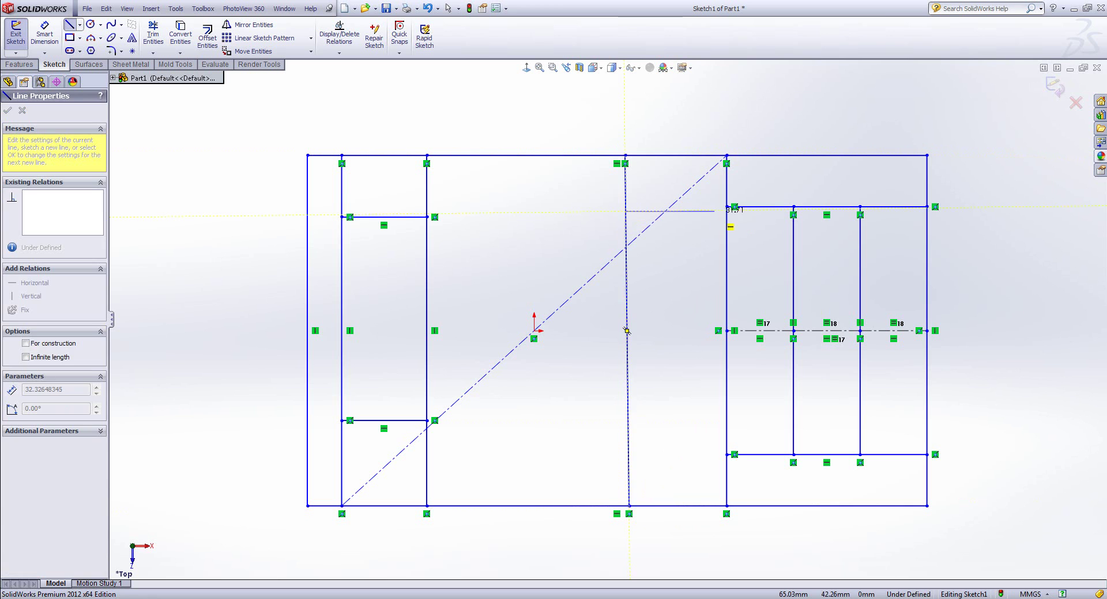
pyautogui.click(726, 212)
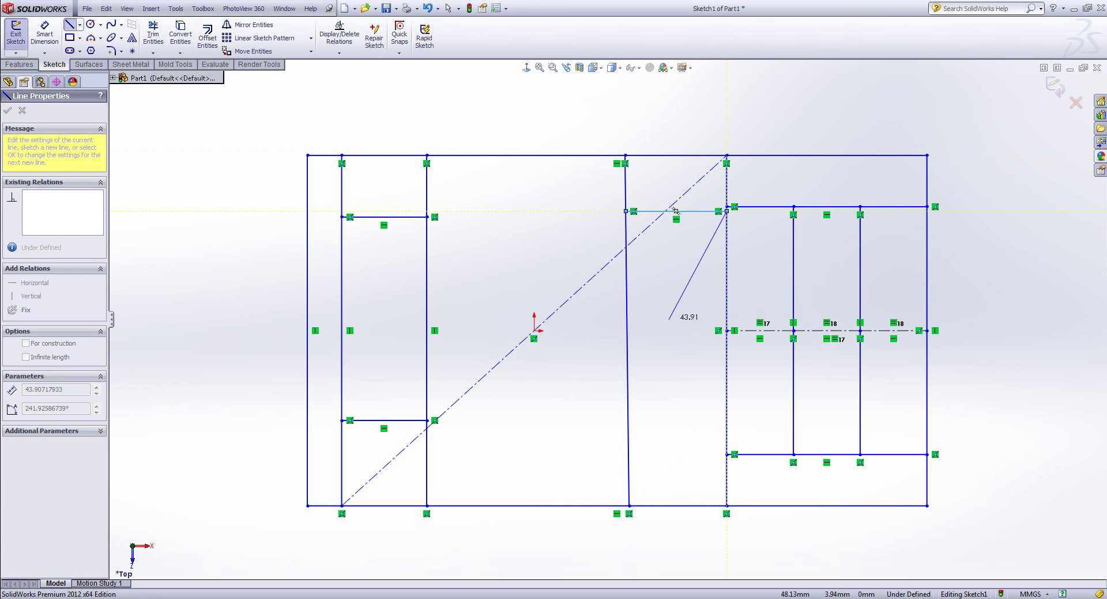
pyautogui.press('Escape')
pyautogui.click(627, 371)
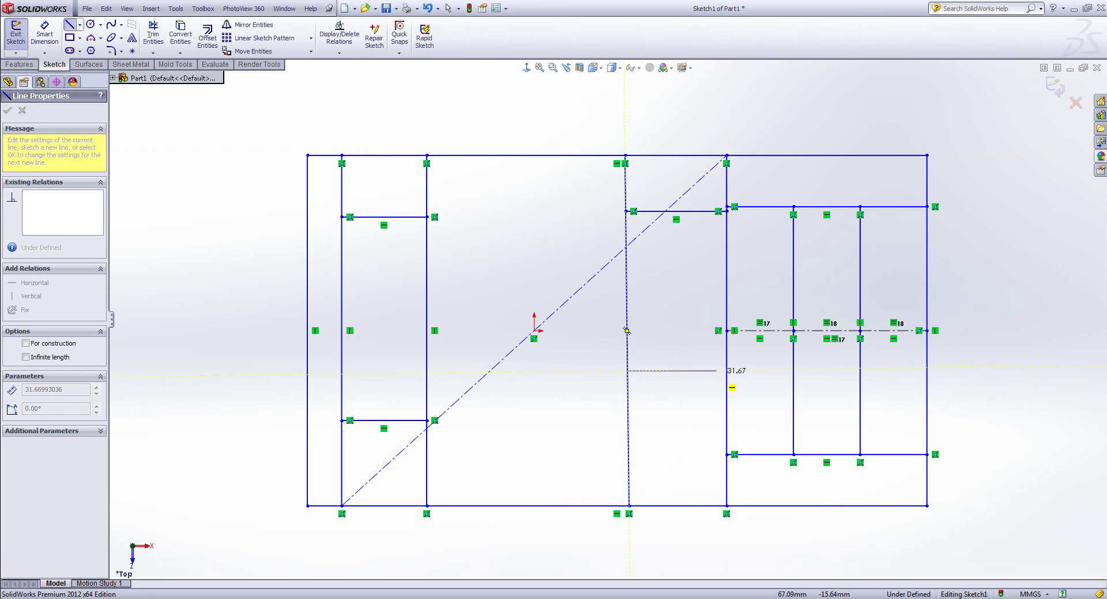
pyautogui.click(726, 371)
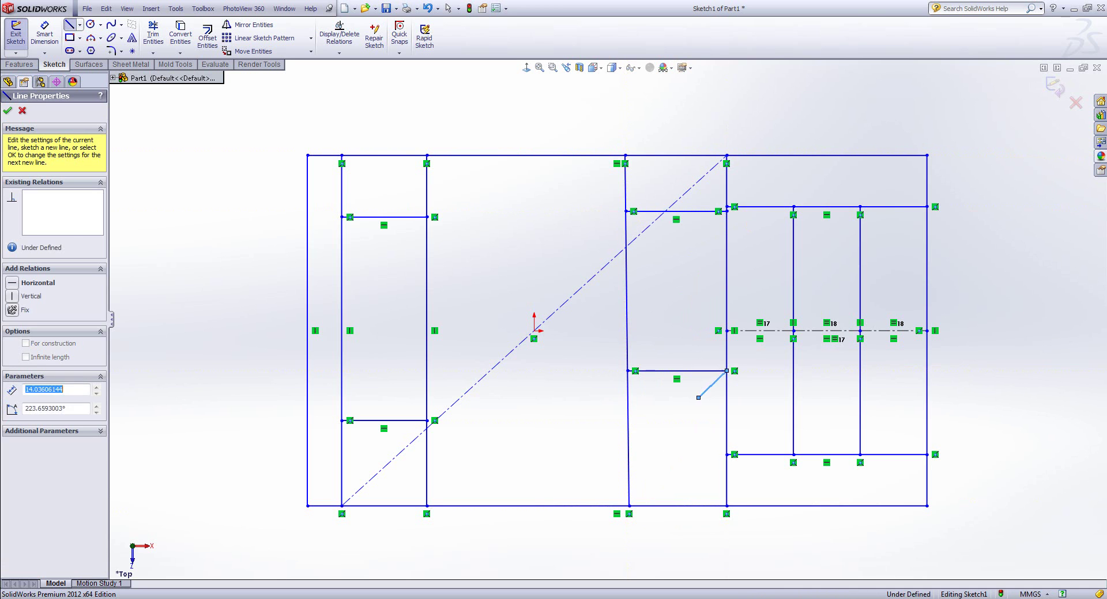
pyautogui.press('Escape')
pyautogui.press('Escape')
# Step: Add a vertical relation to the slightly slanted divider line right of the origin
pyautogui.click(627, 412)
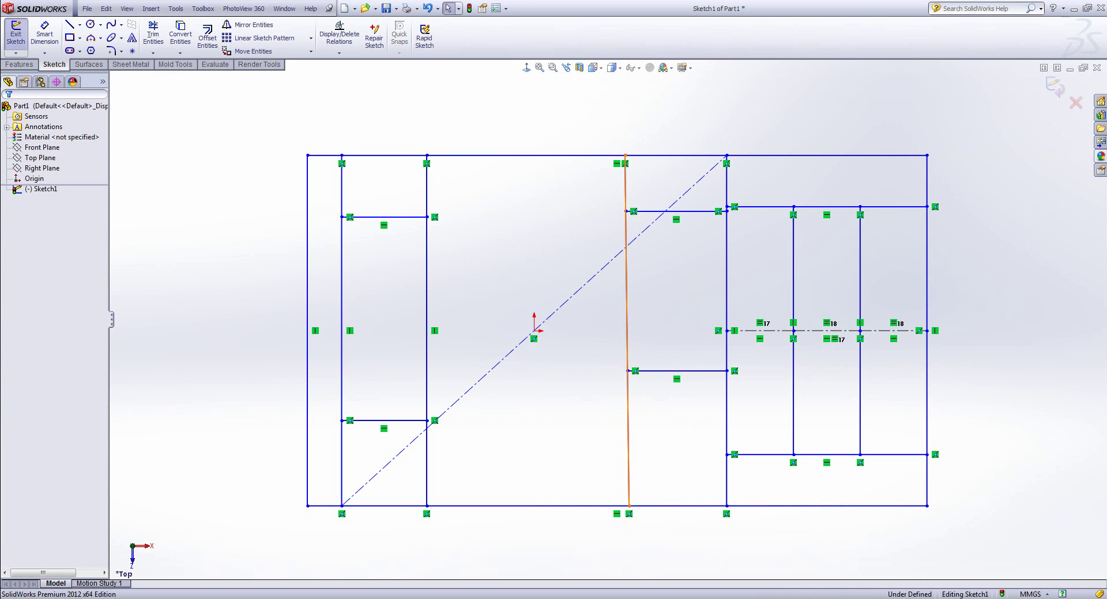
pyautogui.click(673, 406)
pyautogui.press('Escape')
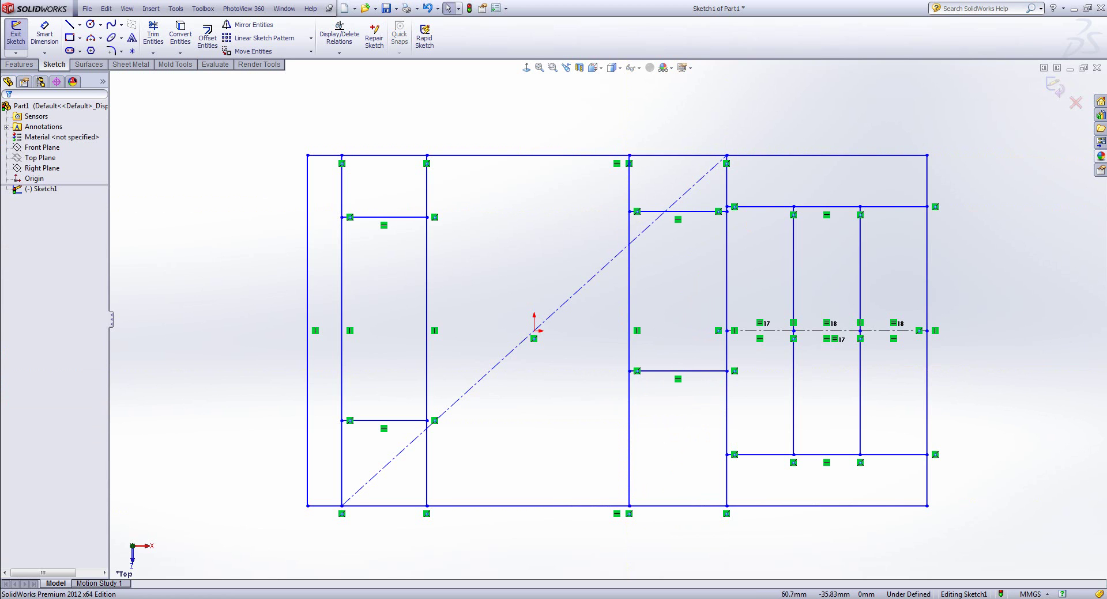
# Step: Make the lower short horizontal lines on both sides of the origin collinear, and do the same for the two upper ones
pyautogui.moveTo(677, 371); pyautogui.dragTo(678, 396)
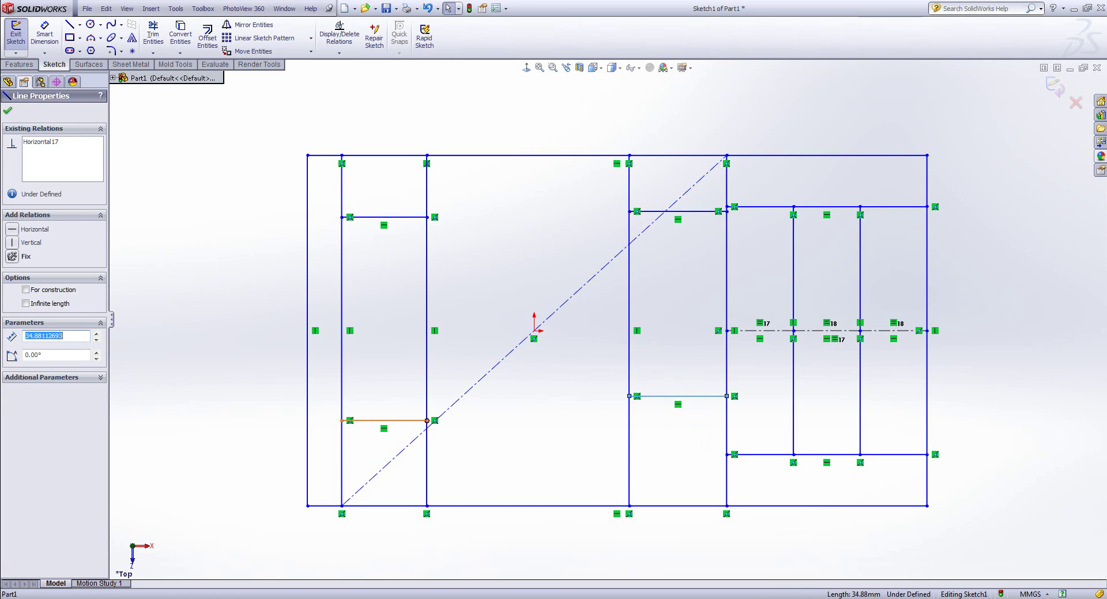
pyautogui.keyDown('ctrl'); pyautogui.click(427, 368); pyautogui.keyUp('ctrl')
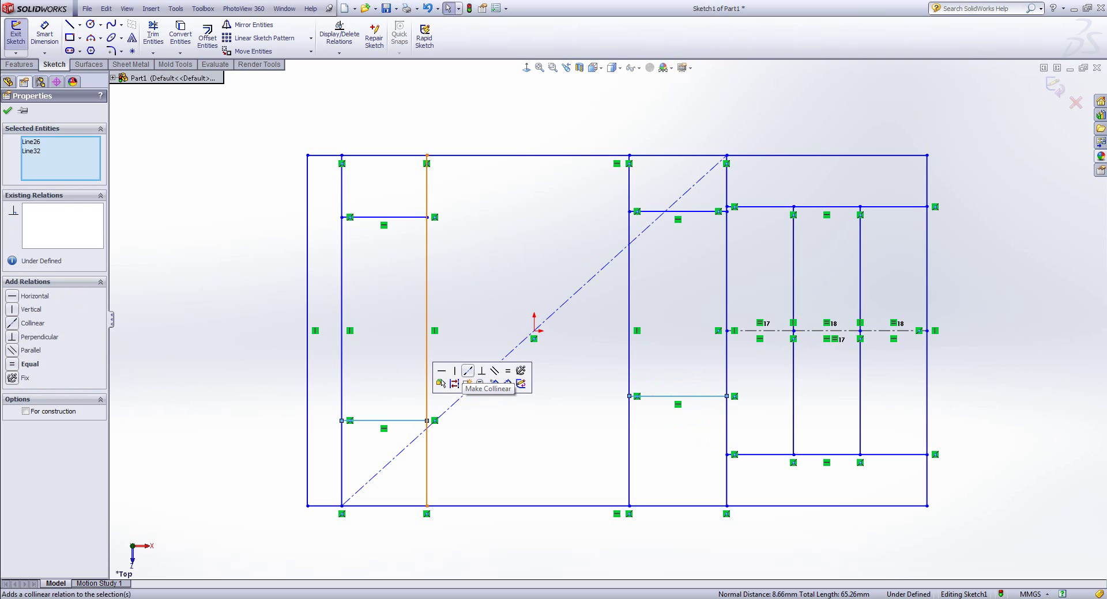
pyautogui.click(468, 371)
pyautogui.click(386, 217)
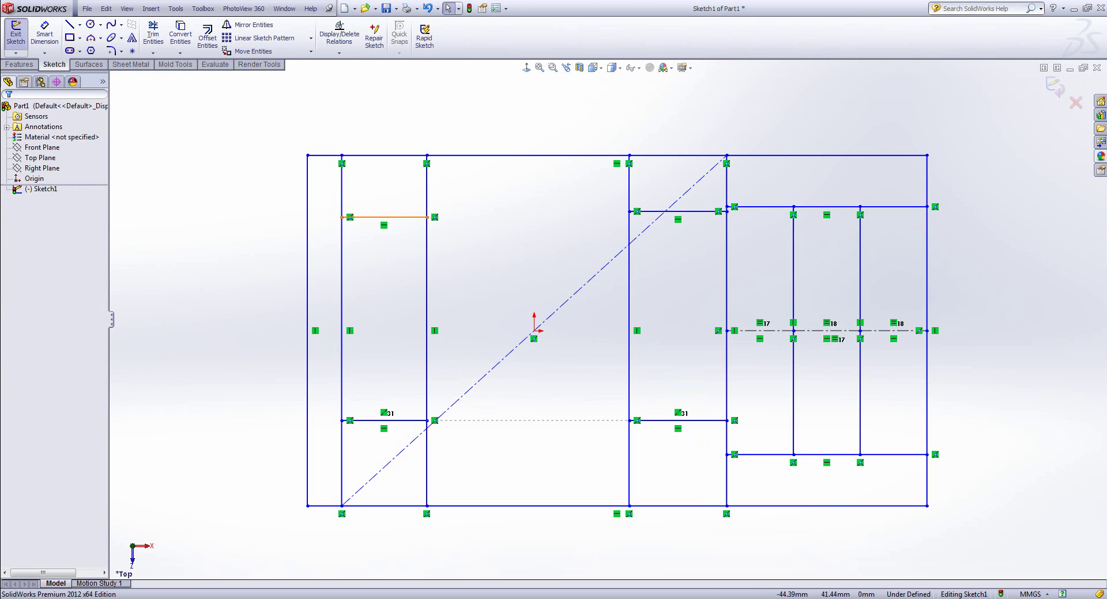
pyautogui.keyDown('ctrl'); pyautogui.click(677, 212); pyautogui.keyUp('ctrl')
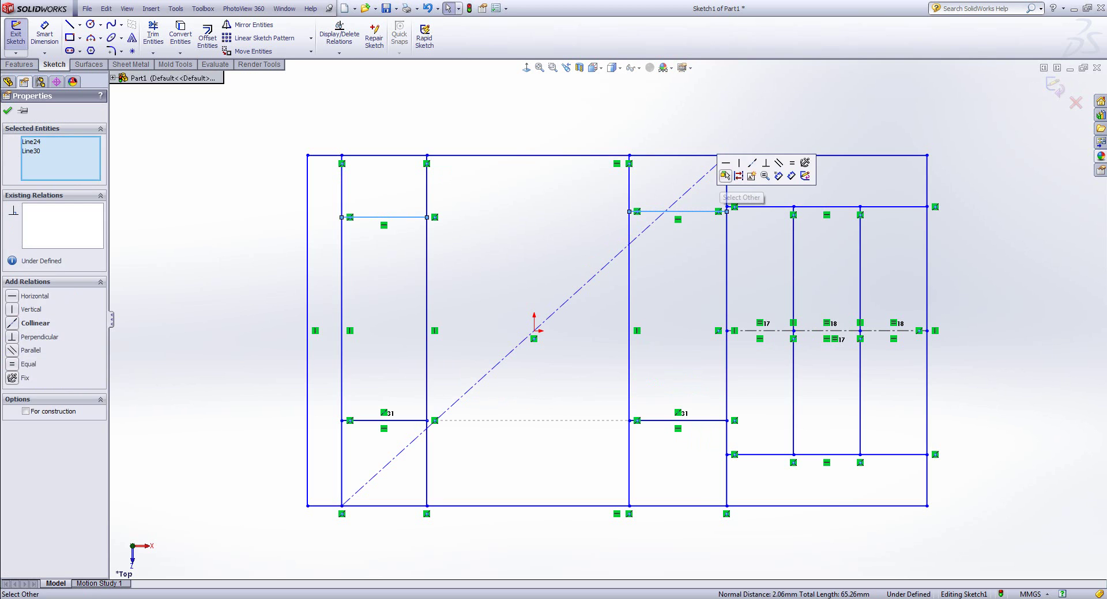
pyautogui.click(752, 163)
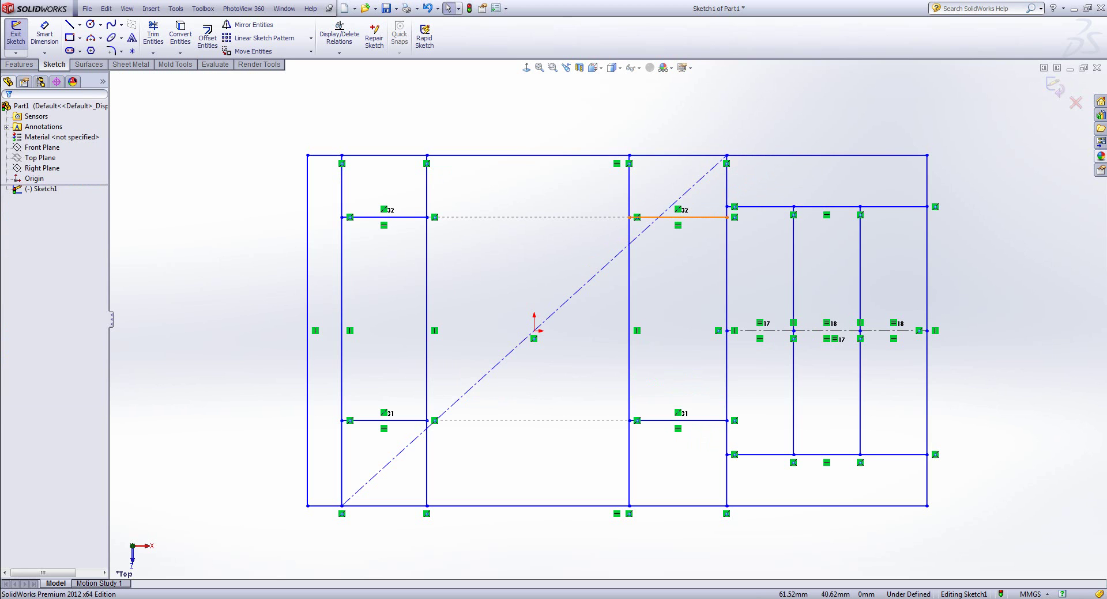
# Step: Make the upper and lower horizontal lines right of the origin symmetric about the horizontal centerline
pyautogui.click(705, 217)
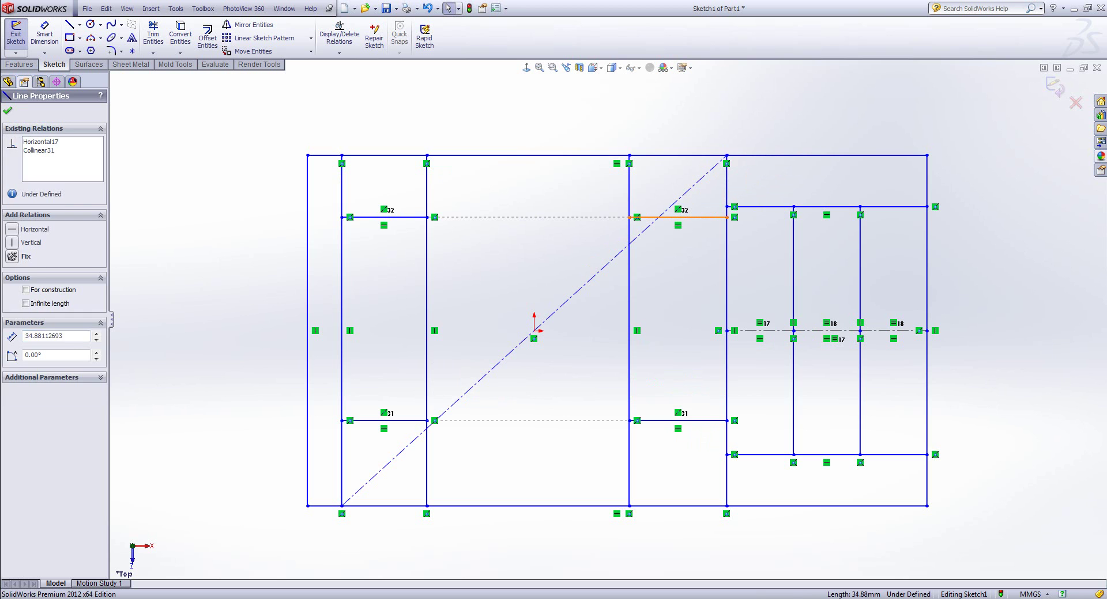
pyautogui.keyDown('ctrl'); pyautogui.click(704, 421); pyautogui.keyUp('ctrl')
pyautogui.keyDown('ctrl'); pyautogui.click(773, 331); pyautogui.keyUp('ctrl')
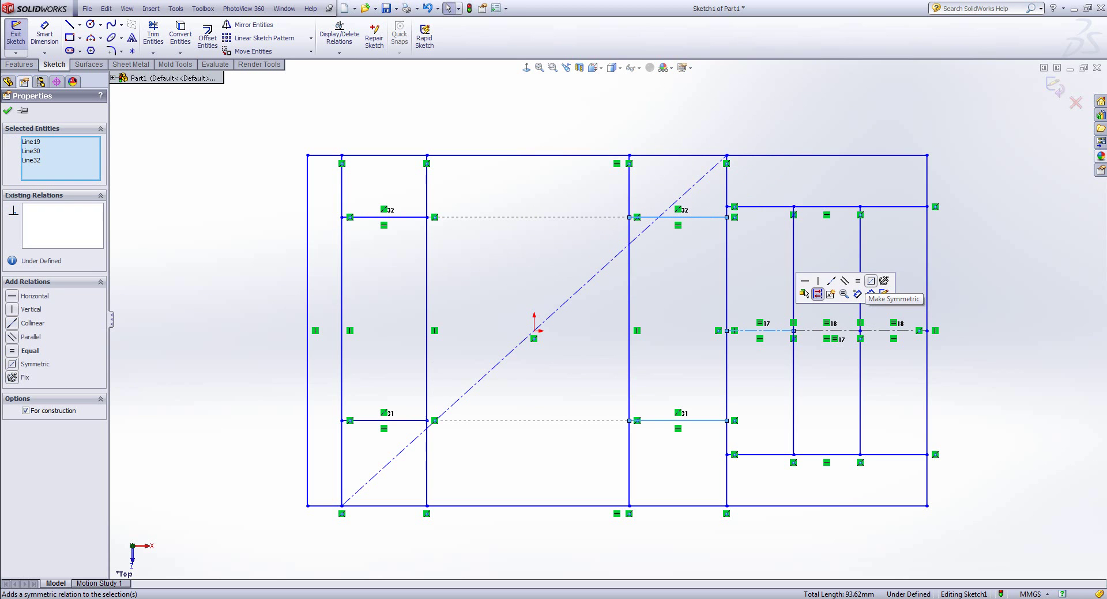
pyautogui.click(871, 281)
pyautogui.press('Escape')
# Step: Adjust the spacing of the symmetric horizontal lines and make the two upper ones, left and right of the origin, equal in length
pyautogui.moveTo(702, 241); pyautogui.dragTo(705, 217)
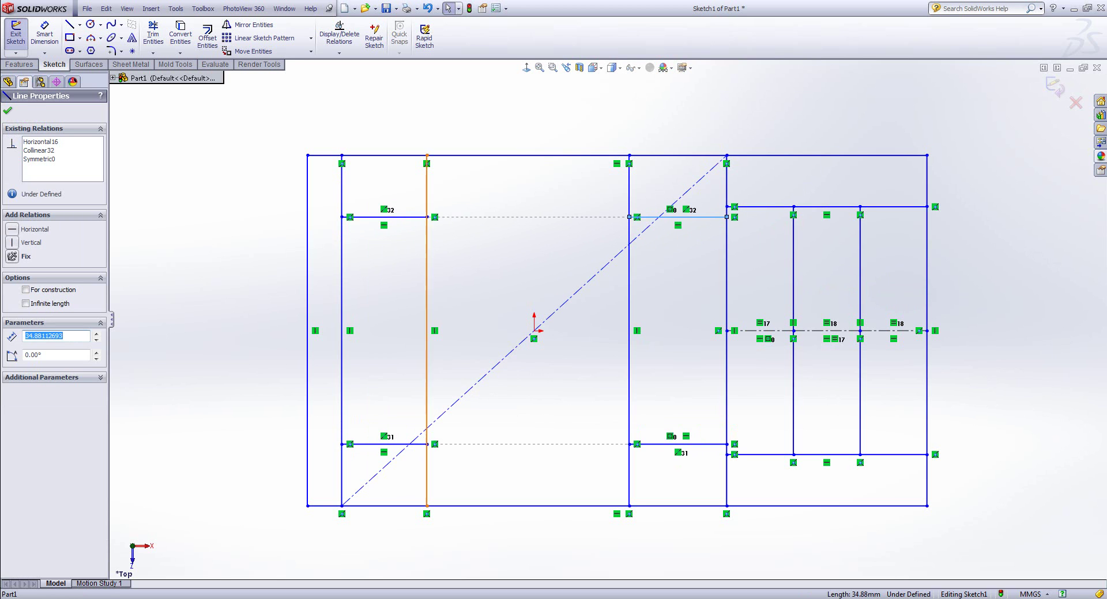
pyautogui.keyDown('ctrl'); pyautogui.click(384, 218); pyautogui.keyUp('ctrl')
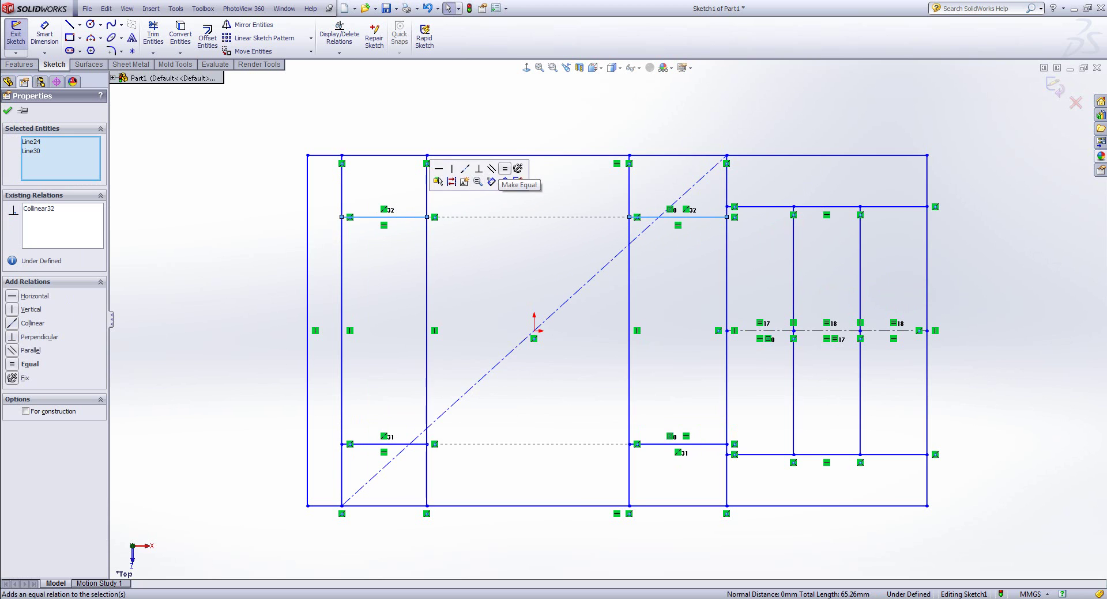
pyautogui.click(505, 168)
pyautogui.press('Escape')
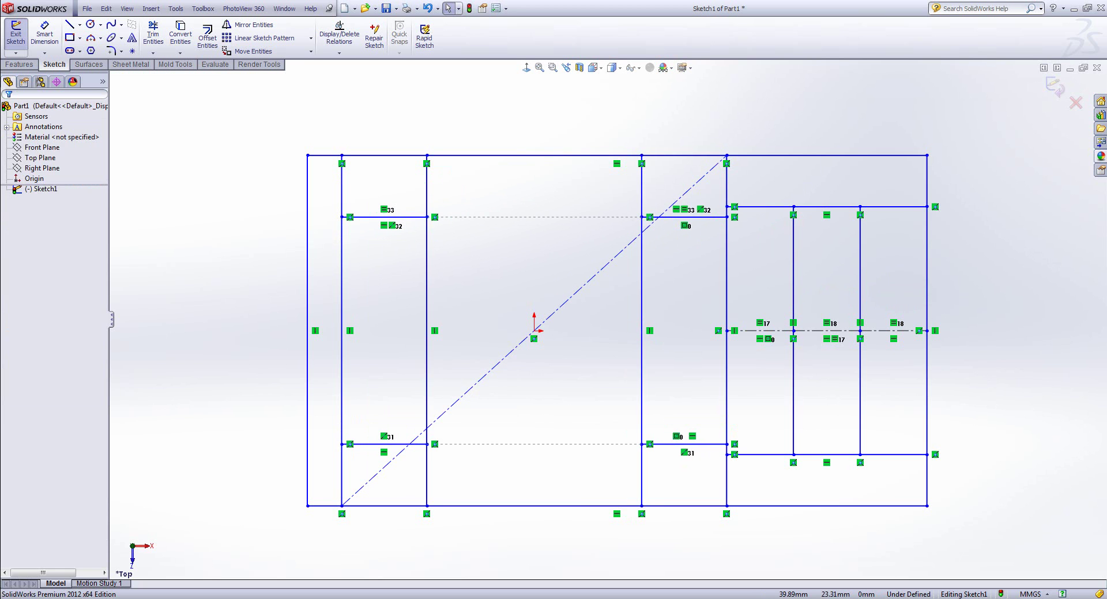
# Step: Widen the two equal compartments toward the origin, and move their horizontal lines and the rectangle's lower edge slightly inward
pyautogui.moveTo(642, 271); pyautogui.dragTo(616, 271)
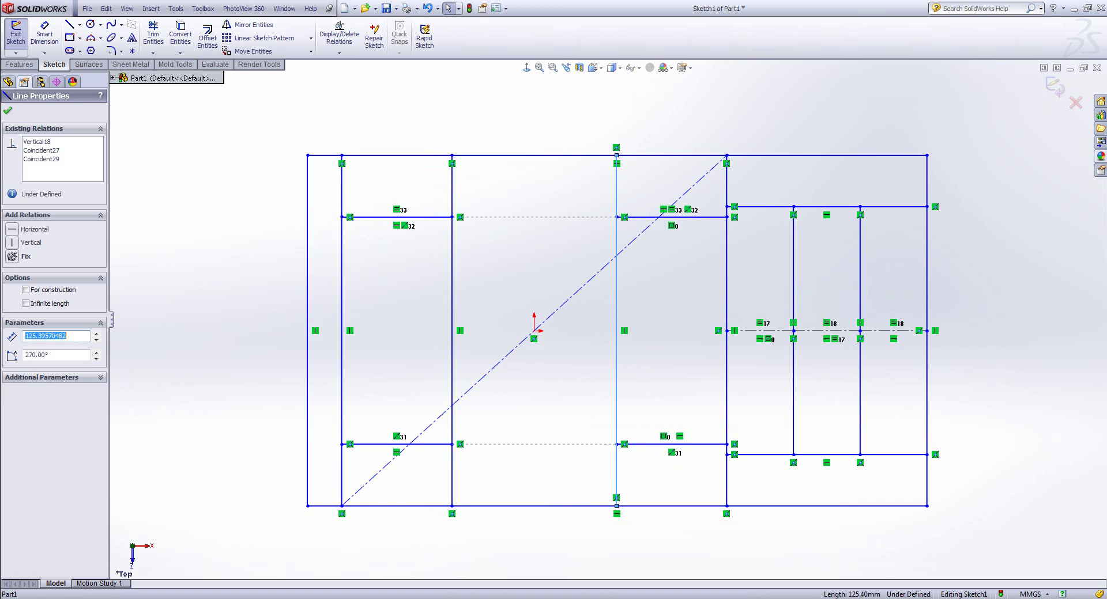
pyautogui.moveTo(672, 444)
pyautogui.mouseDown()
pyautogui.moveTo(672, 408)
pyautogui.moveTo(671, 439)
pyautogui.mouseUp()
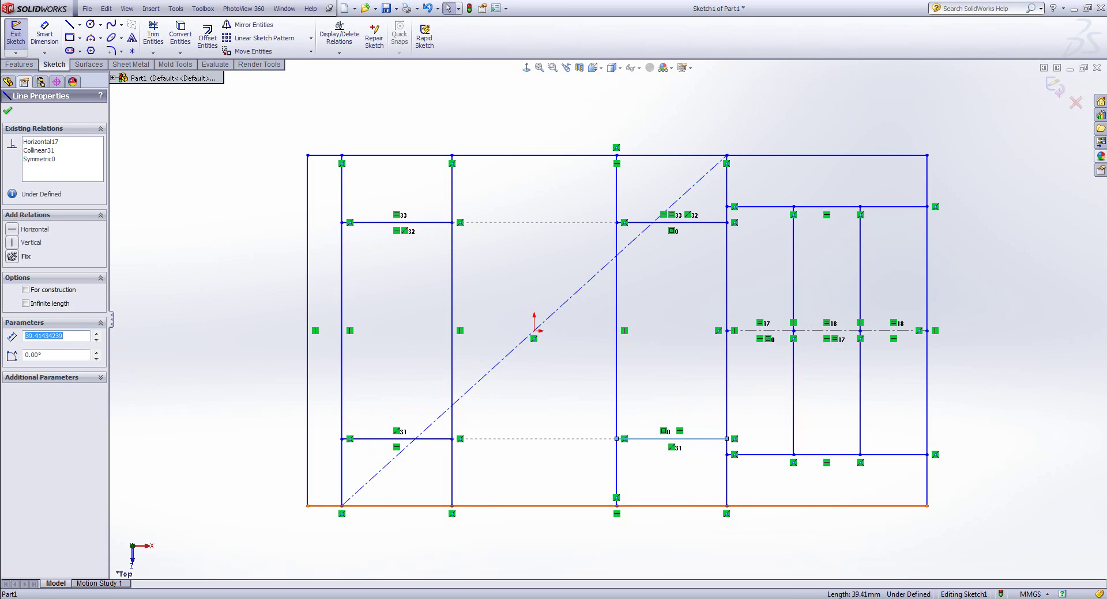
pyautogui.moveTo(671, 506)
pyautogui.mouseDown()
pyautogui.moveTo(672, 528)
pyautogui.moveTo(671, 496)
pyautogui.mouseUp()
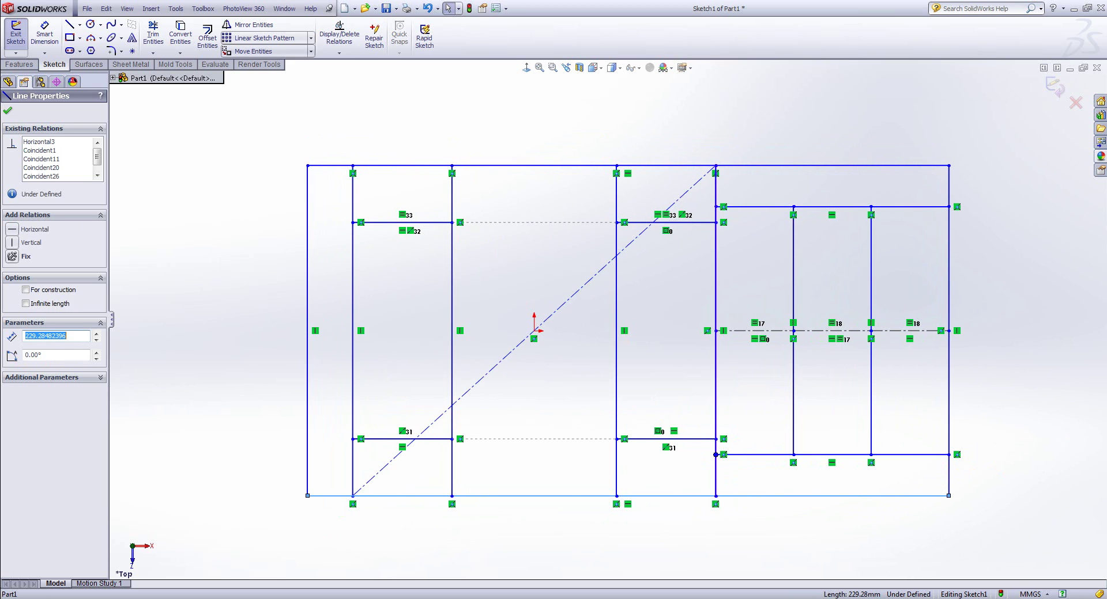
# Step: Draw two slanted lines about 60 mm long from the left inner vertical, meeting at a point outside the rectangle's left edge
pyautogui.click(69, 24)
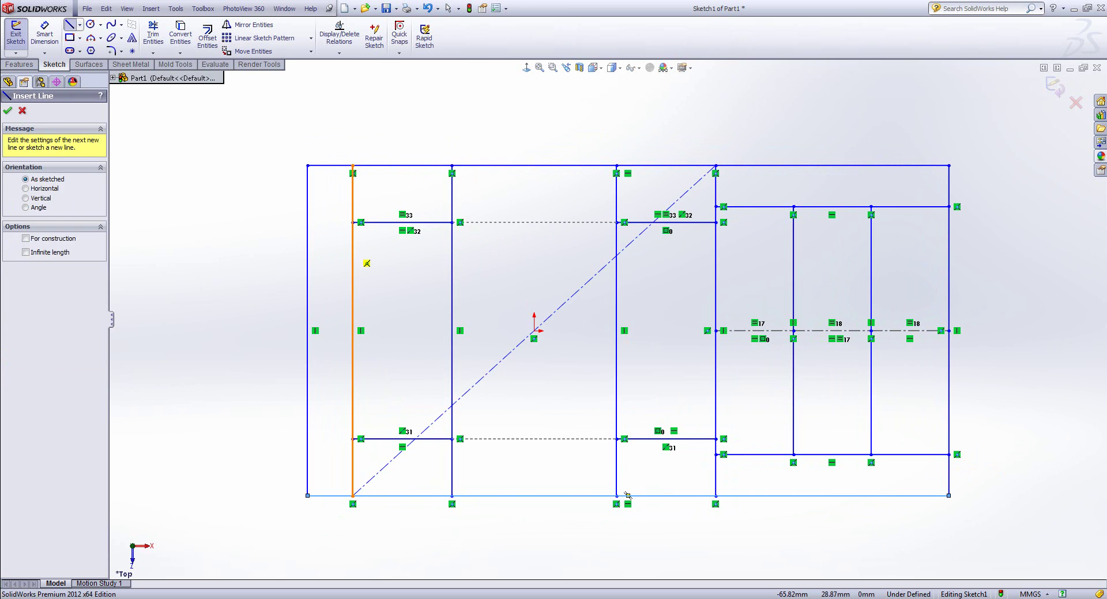
pyautogui.click(352, 255)
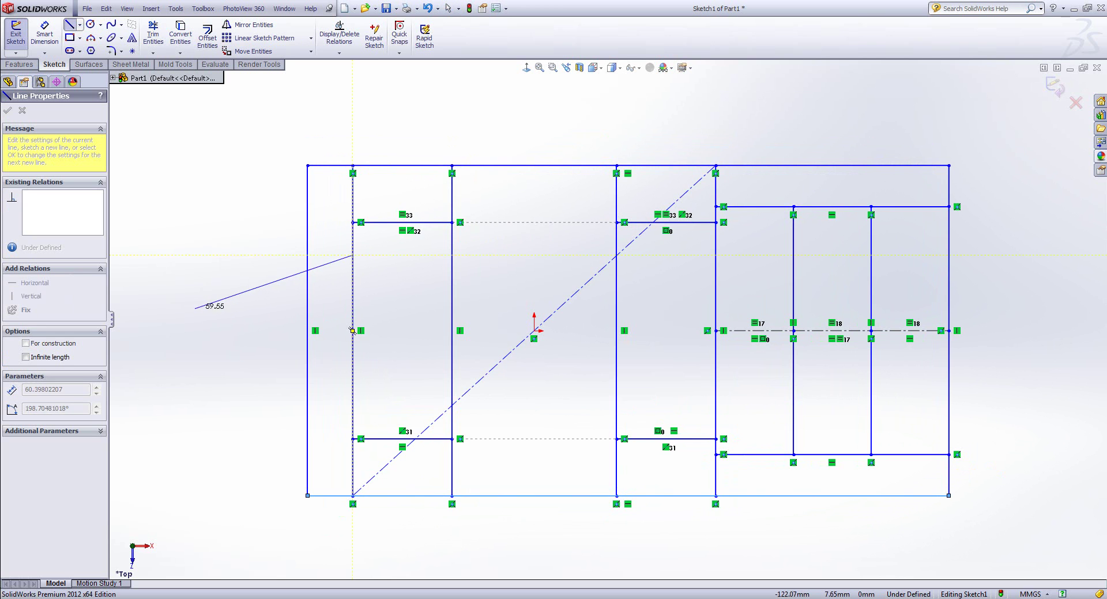
pyautogui.click(191, 314)
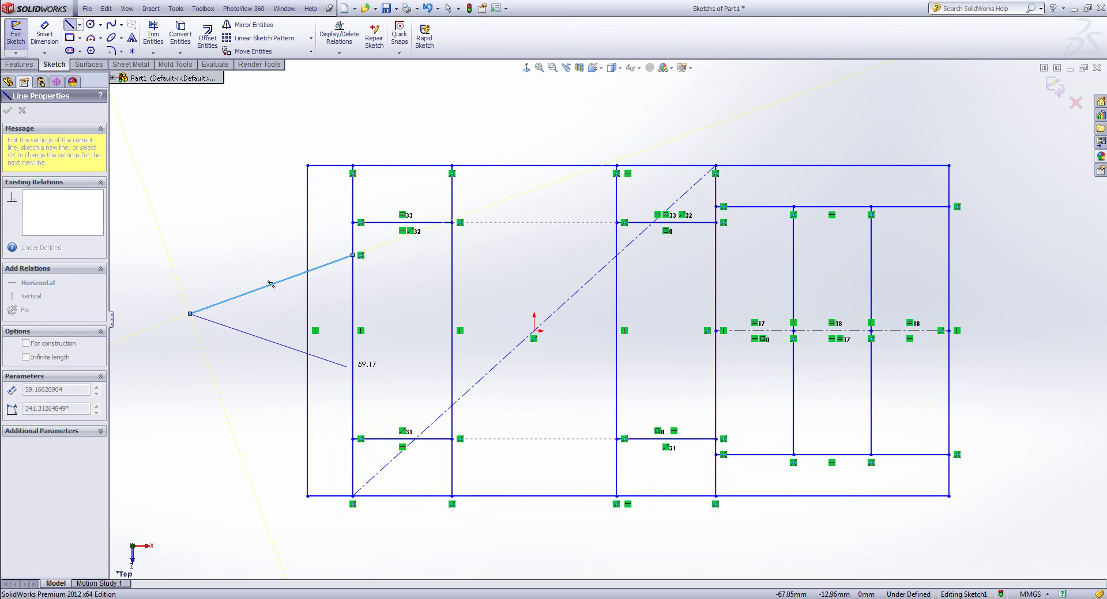
pyautogui.click(352, 367)
pyautogui.press('Escape')
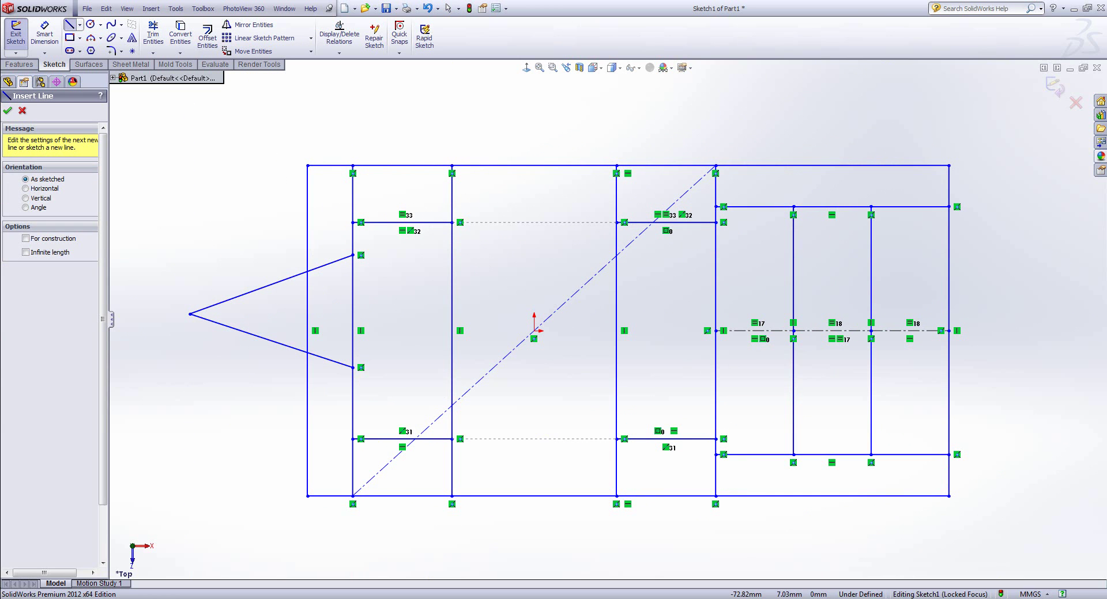
# Step: Draw a short vertical line connecting the two slanted lines between their tip and the rectangle's left edge
pyautogui.click(271, 284)
pyautogui.click(255, 336)
pyautogui.press('Escape')
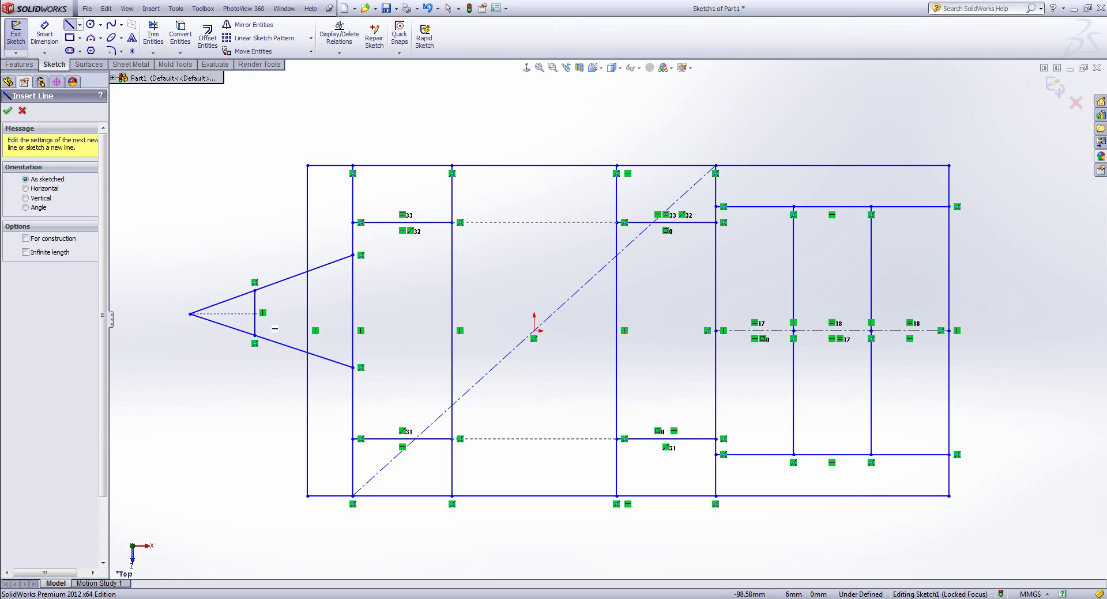
# Step: Draw a construction line from the short vertical line's midpoint to the origin and make it horizontal
pyautogui.click(26, 238)
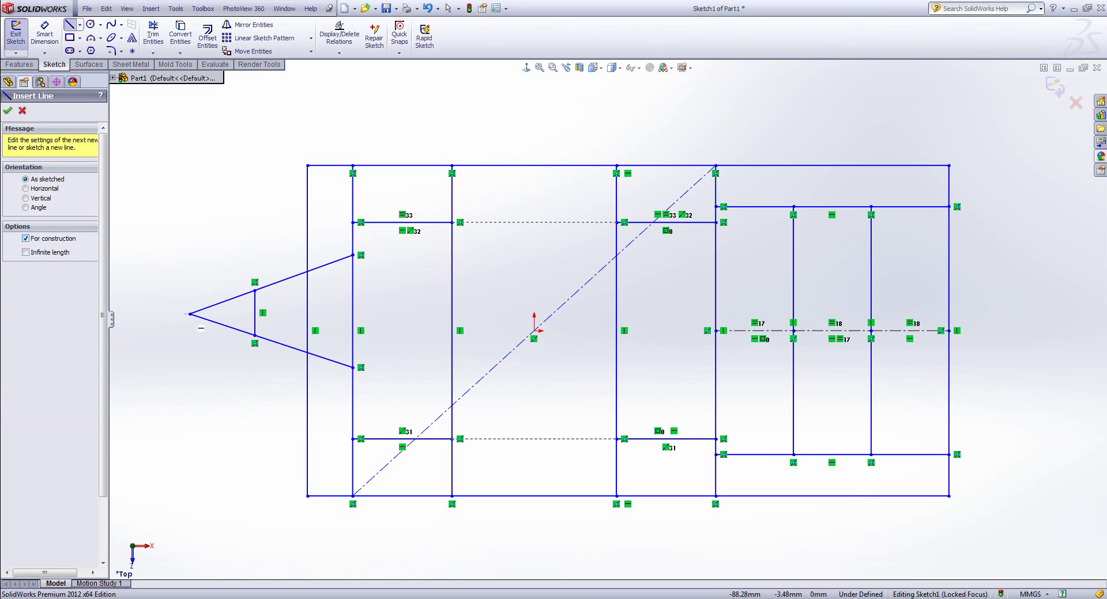
pyautogui.click(254, 313)
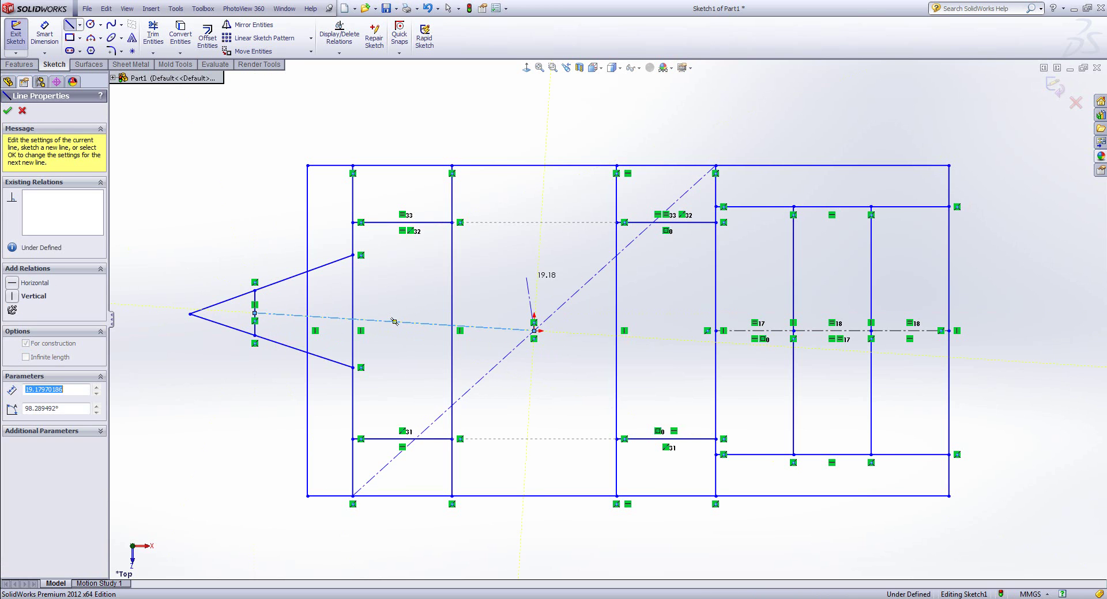
pyautogui.doubleClick(534, 331)
pyautogui.press('Escape')
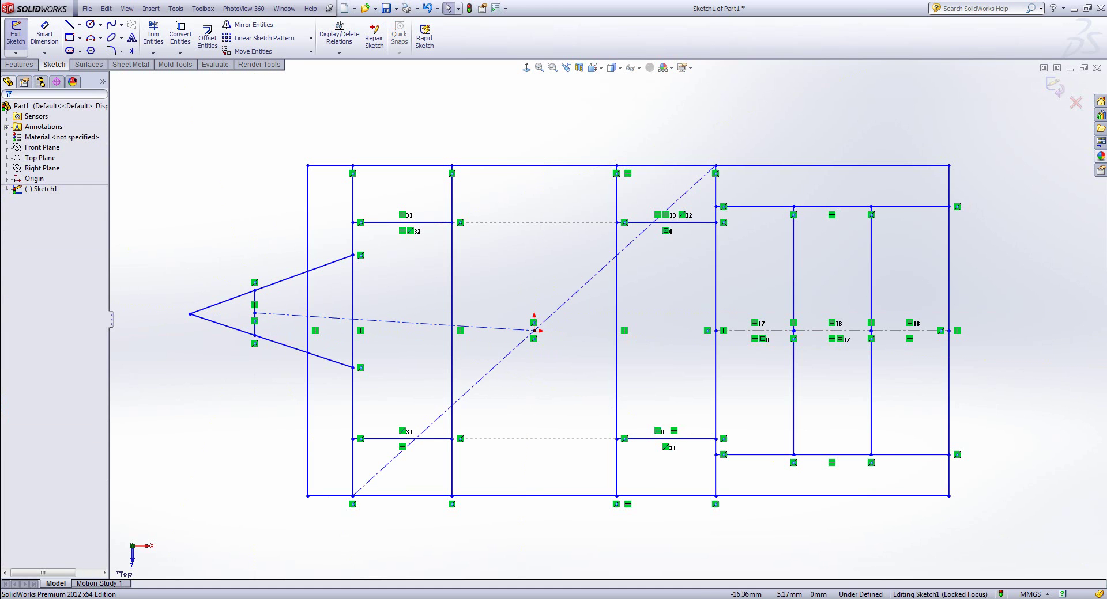
pyautogui.click(530, 330)
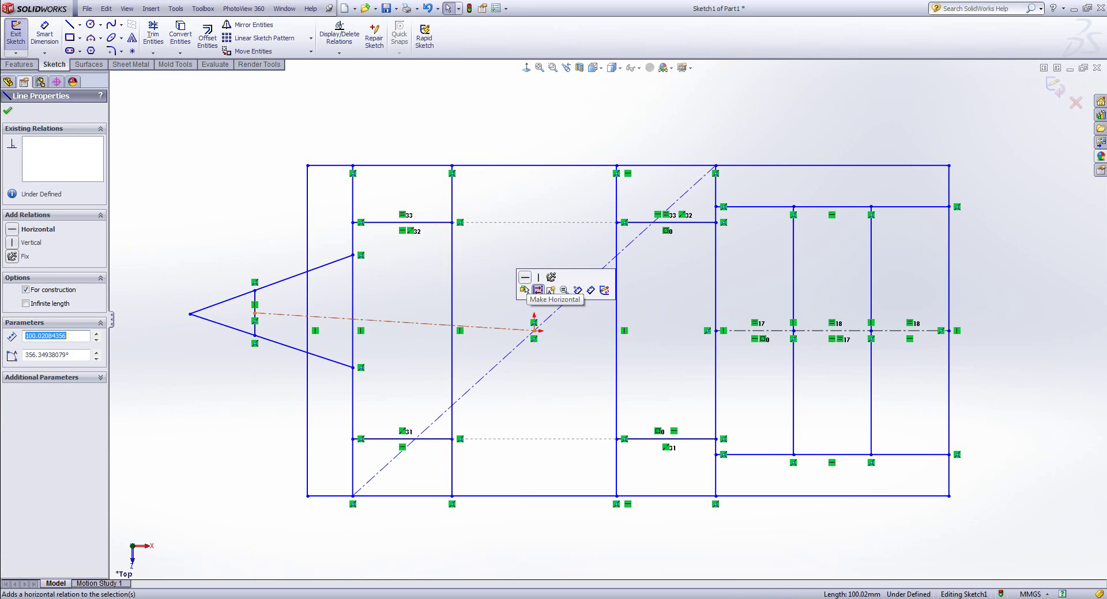
pyautogui.click(536, 290)
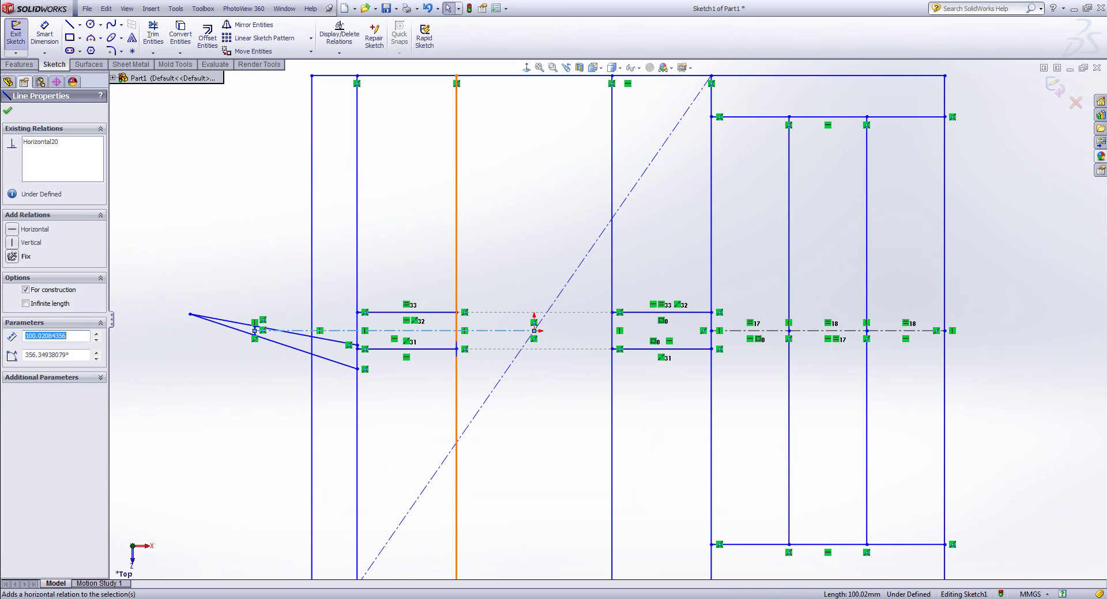
# Step: Move the inner end of the upper slanted line up along the inner vertical, above the horizontal centerline
pyautogui.scroll(-2, 408, 346)
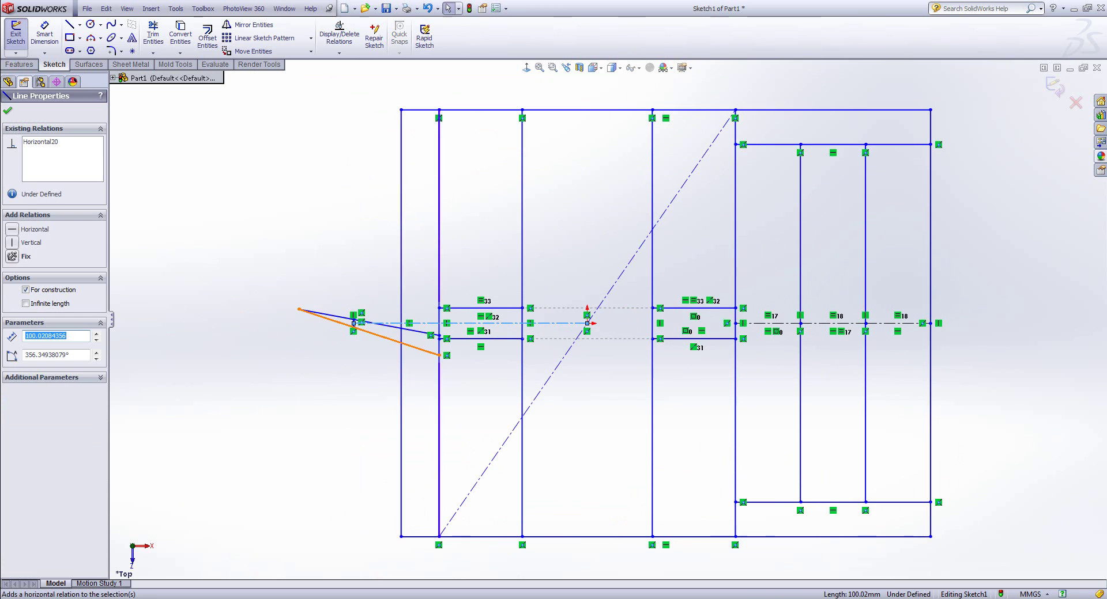
pyautogui.scroll(-4, 306, 324)
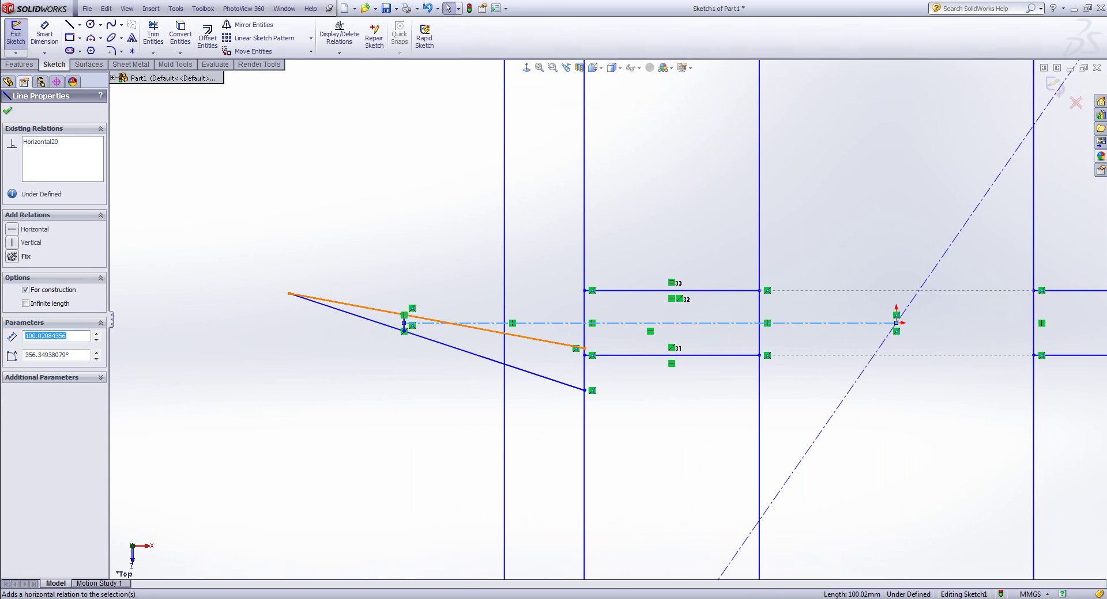
pyautogui.scroll(5, 606, 319)
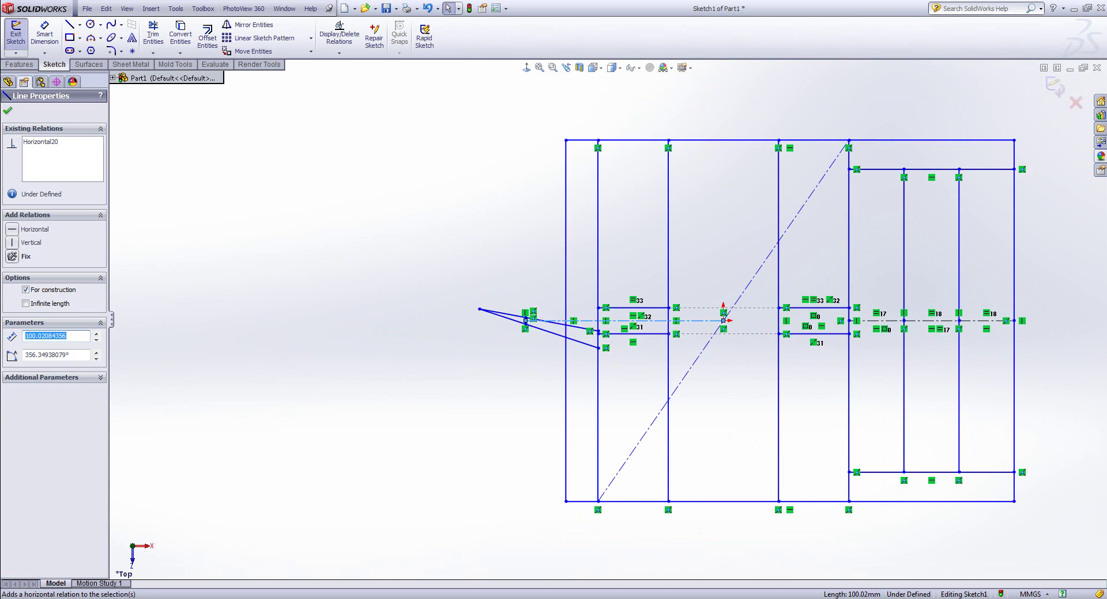
pyautogui.scroll(-2, 754, 309)
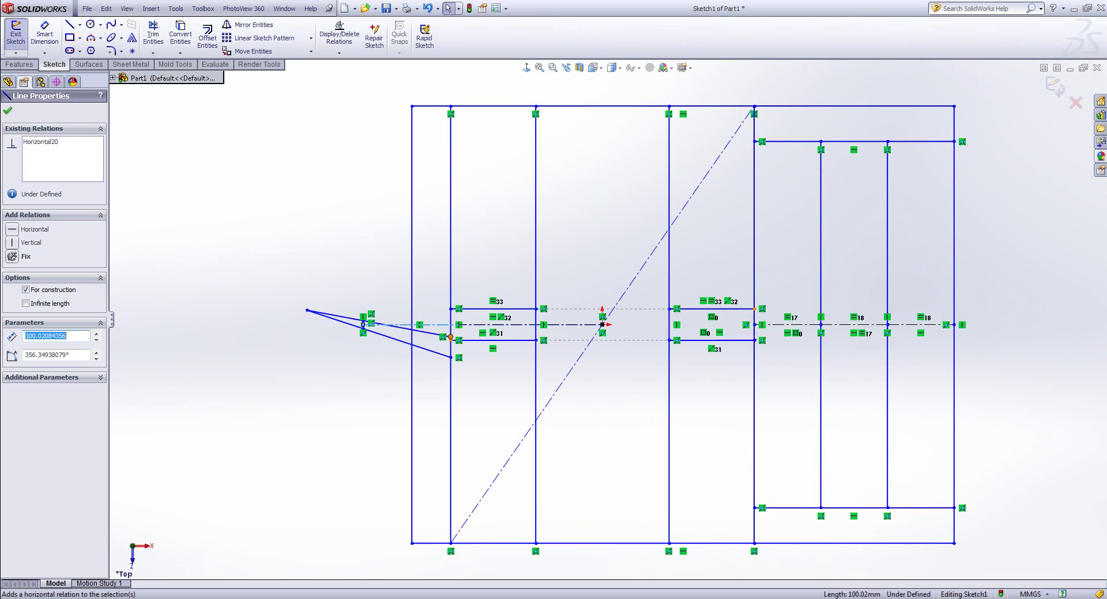
pyautogui.moveTo(450, 337); pyautogui.dragTo(447, 286)
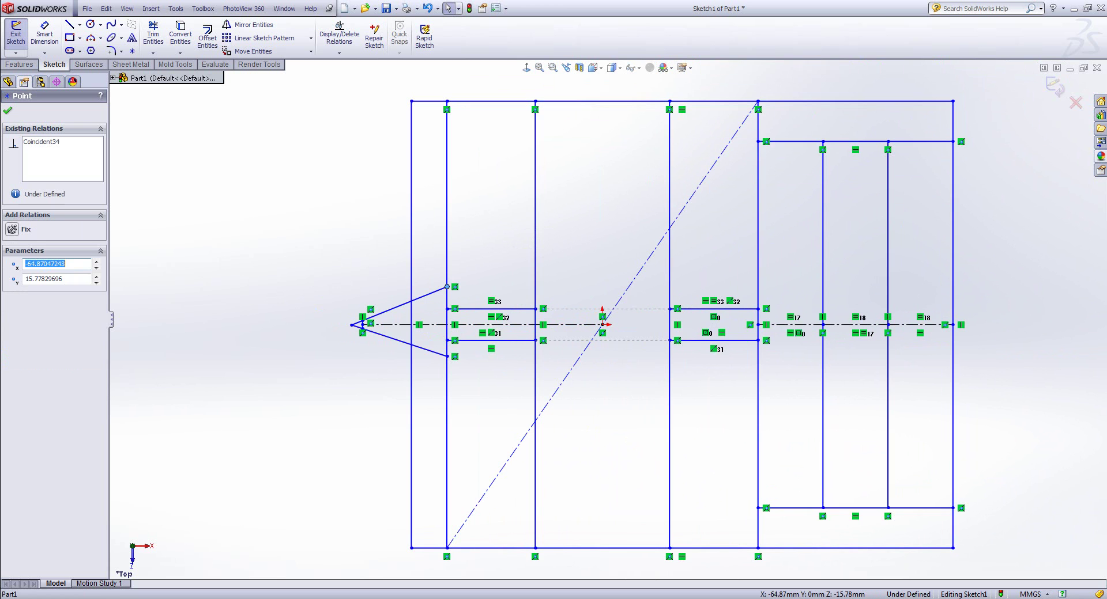
# Step: Make the two slanted lines symmetric about the horizontal centerline and pull their tip outward to about X = -119 mm
pyautogui.click(427, 350)
pyautogui.keyDown('ctrl'); pyautogui.click(429, 326); pyautogui.keyUp('ctrl')
pyautogui.keyDown('ctrl'); pyautogui.click(428, 294); pyautogui.keyUp('ctrl')
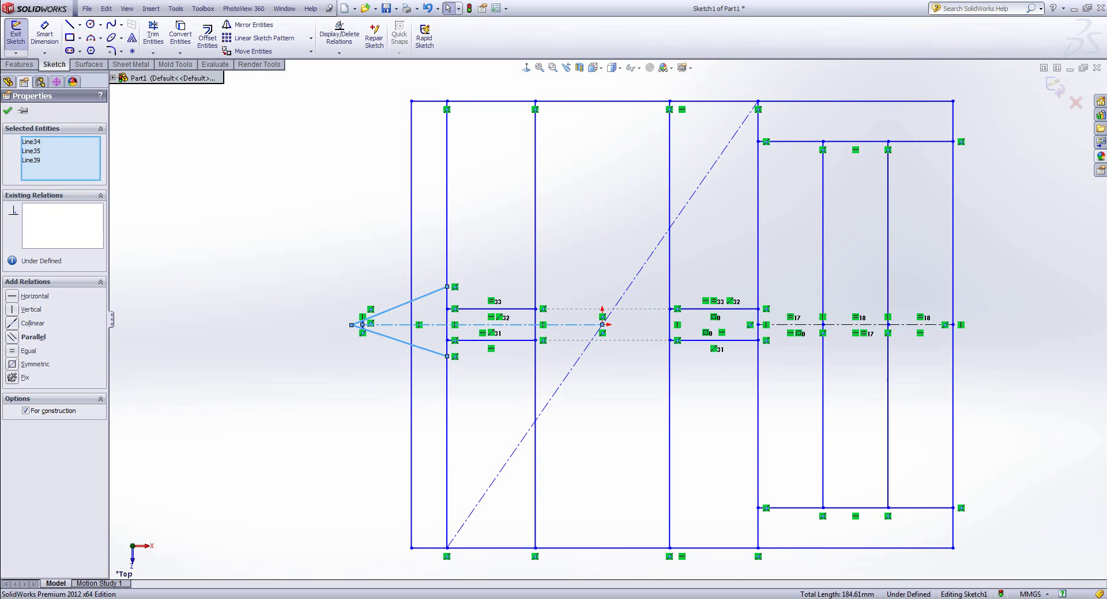
pyautogui.click(12, 365)
pyautogui.click(184, 294)
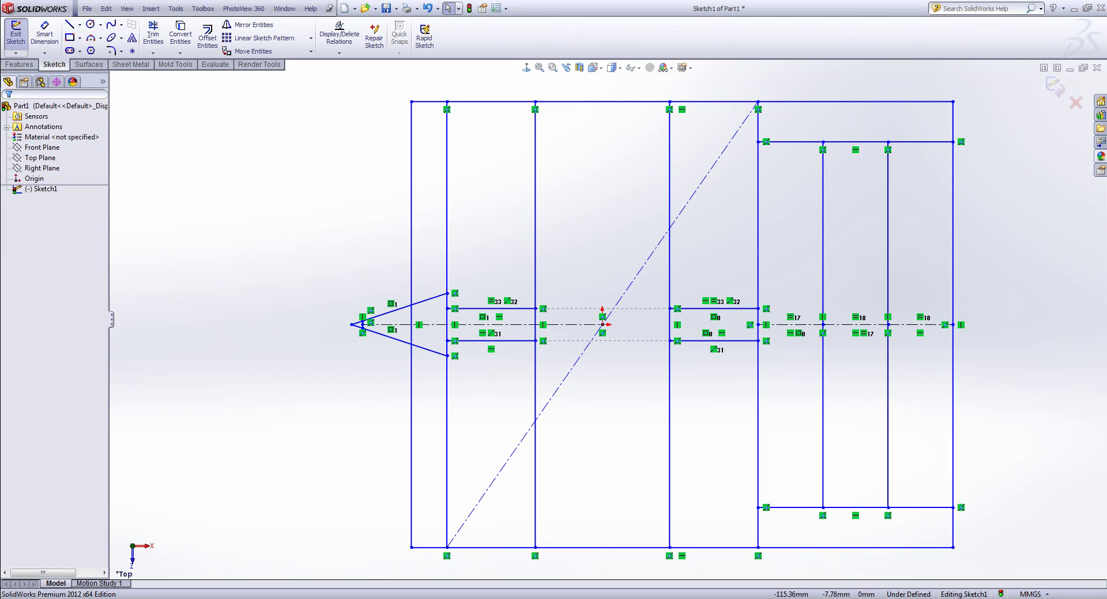
pyautogui.moveTo(351, 324); pyautogui.dragTo(316, 325)
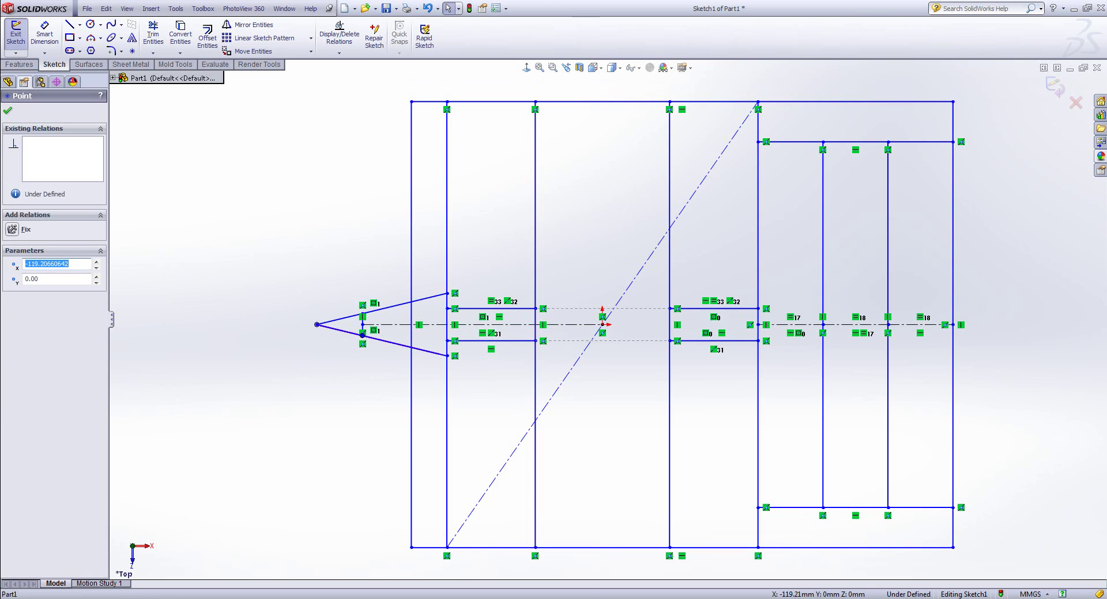
# Step: Spread the symmetric inner horizontal lines apart, and move the rectangle's lower-right corner and the right compartment's upper edge slightly inward
pyautogui.moveTo(508, 341); pyautogui.dragTo(507, 450)
pyautogui.moveTo(952, 548)
pyautogui.mouseDown()
pyautogui.moveTo(951, 510)
pyautogui.moveTo(961, 517)
pyautogui.moveTo(959, 532)
pyautogui.moveTo(942, 530)
pyautogui.mouseUp()
pyautogui.moveTo(843, 142); pyautogui.dragTo(843, 171)
pyautogui.press('Escape')
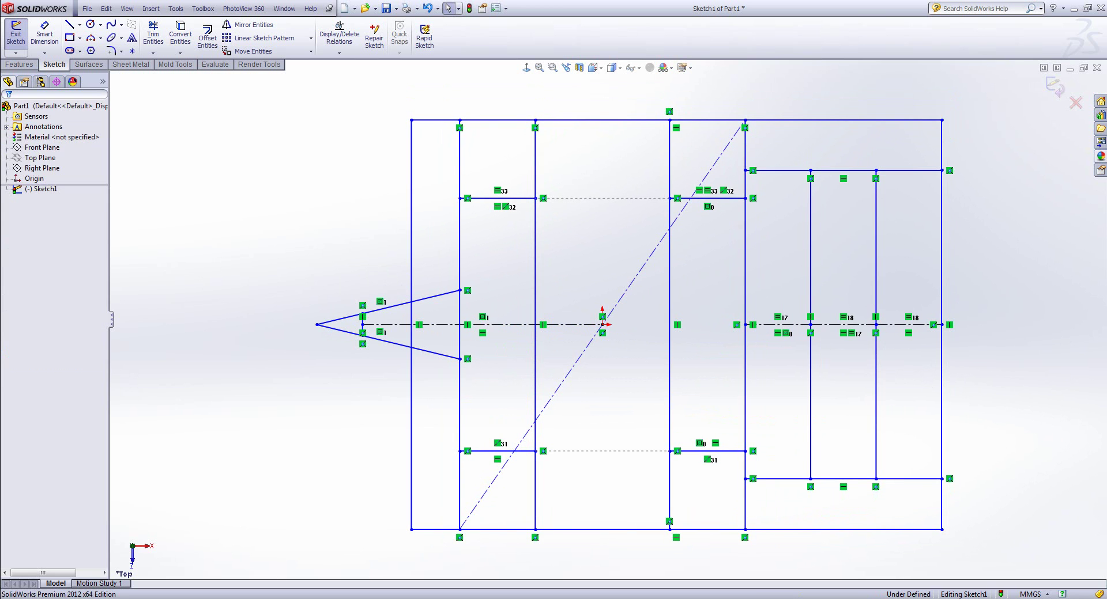
pyautogui.keyDown('ctrl'); pyautogui.moveTo(603, 320); pyautogui.dragTo(519, 321, button='middle'); pyautogui.keyUp('ctrl')
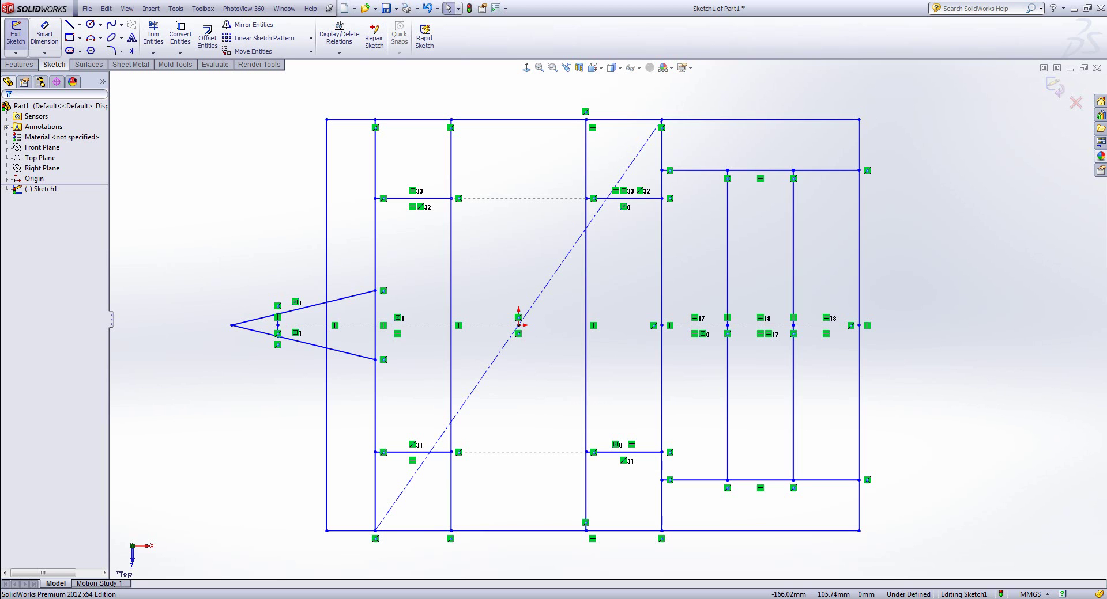
# Step: Dimension the distance between the rectangle's upper edge and the right compartment's upper horizontal line as 20 mm
pyautogui.click(44, 34)
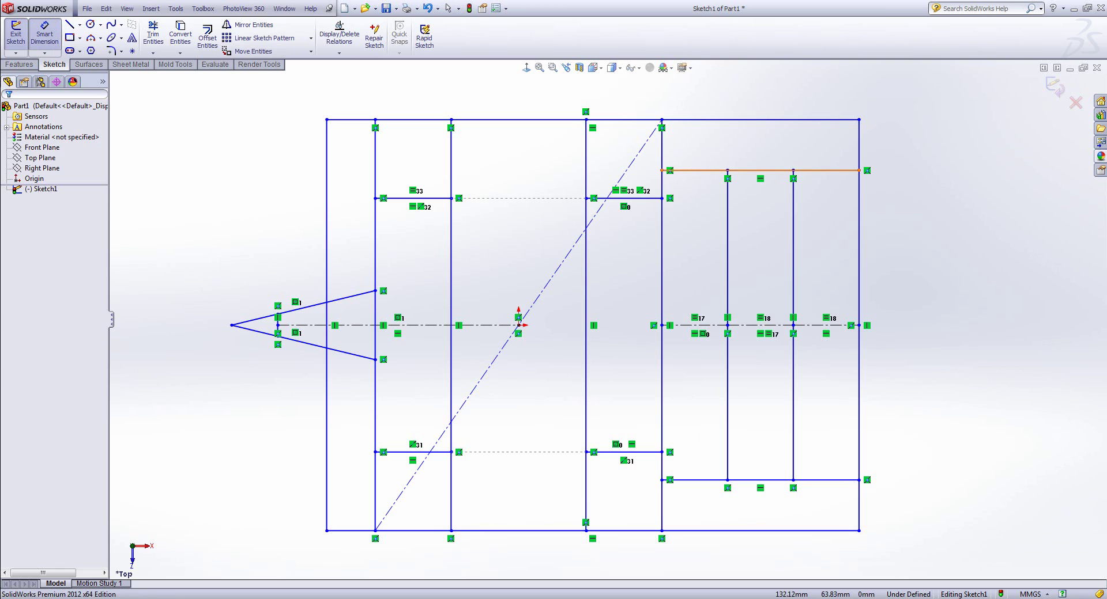
pyautogui.click(830, 170)
pyautogui.click(841, 119)
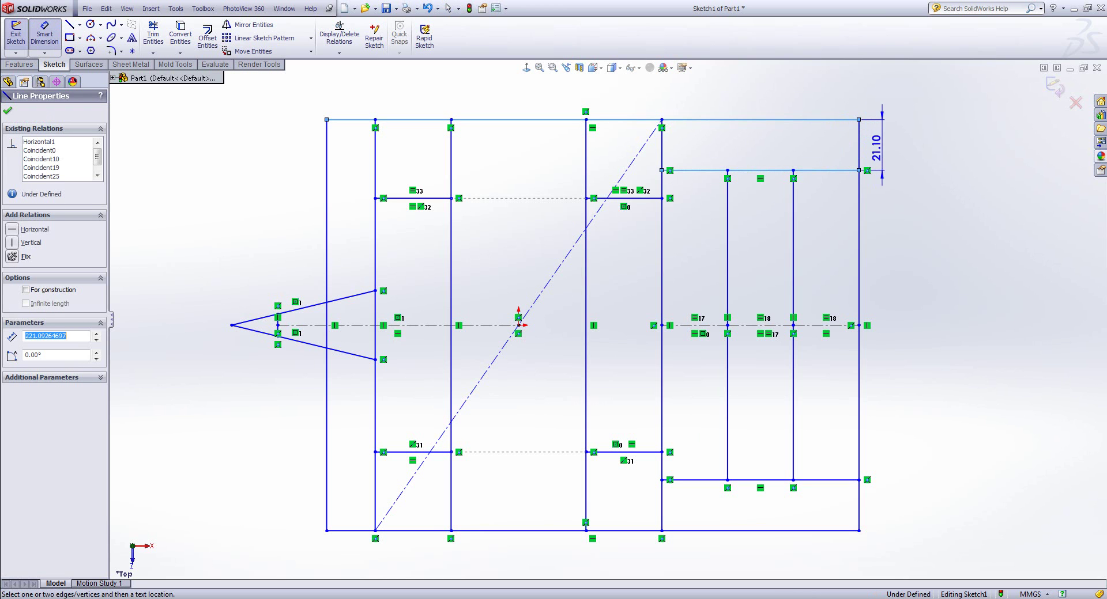
pyautogui.click(893, 144)
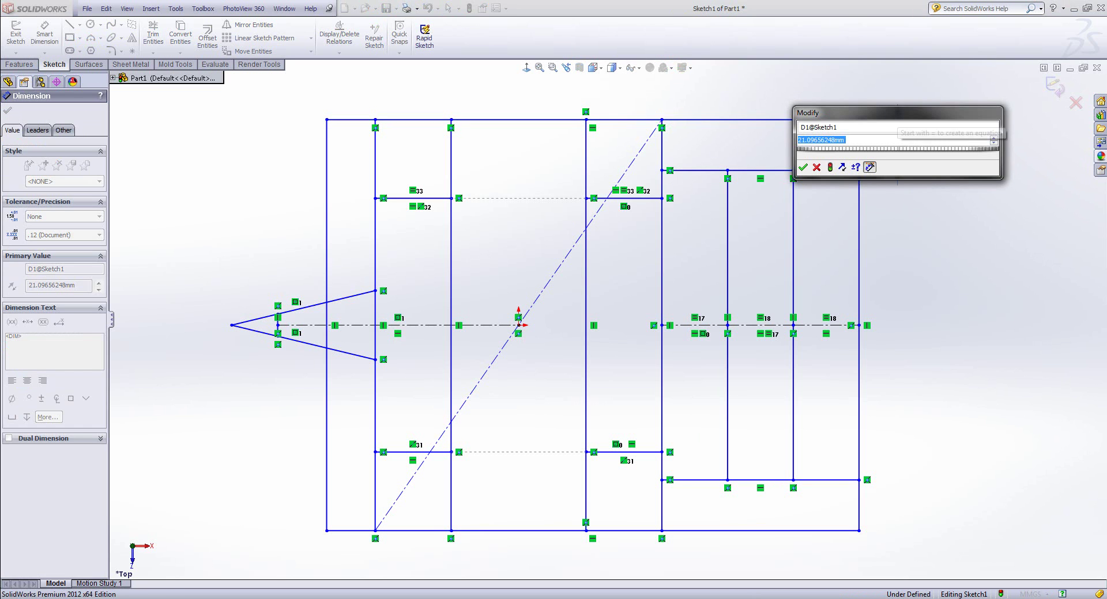
pyautogui.write('20')
pyautogui.press('Return')
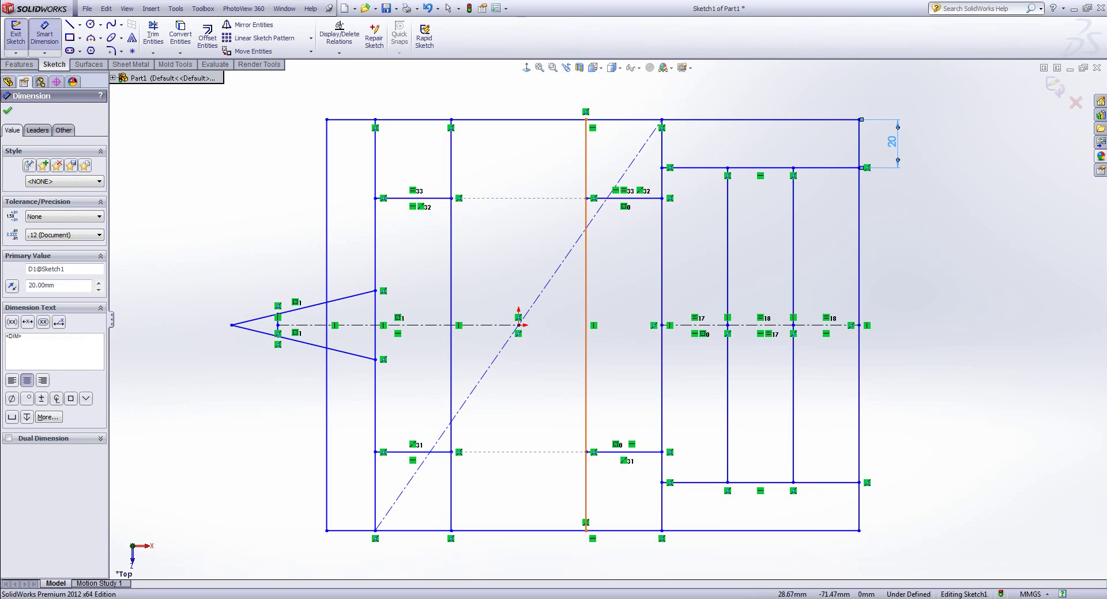
# Step: Dimension the spacing of the two vertical lines bounding the compartment just right of the origin as 40 mm
pyautogui.click(586, 496)
pyautogui.click(661, 513)
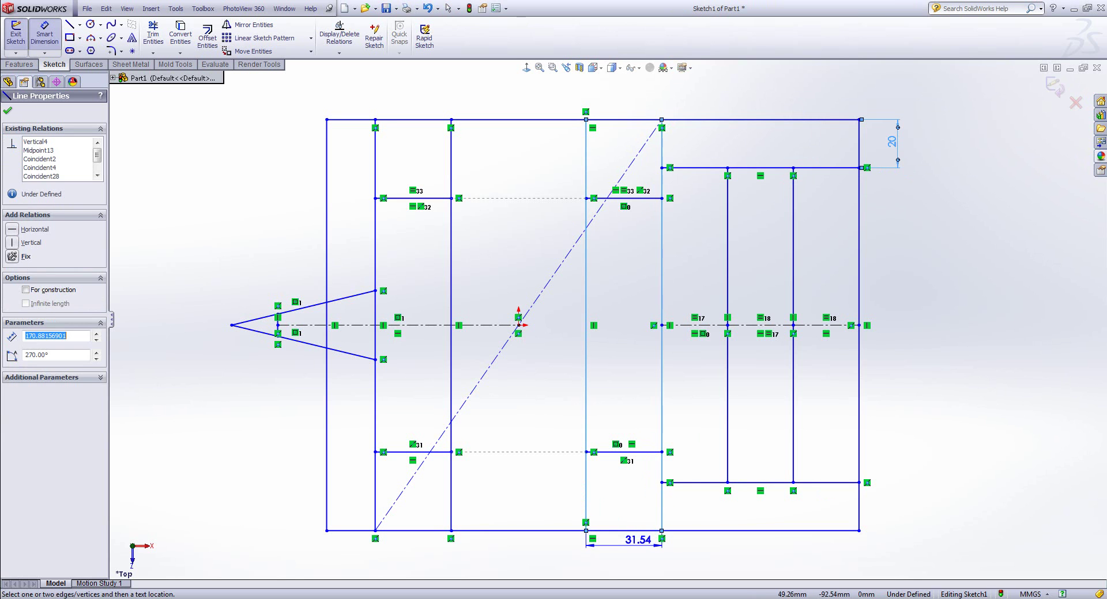
pyautogui.click(646, 553)
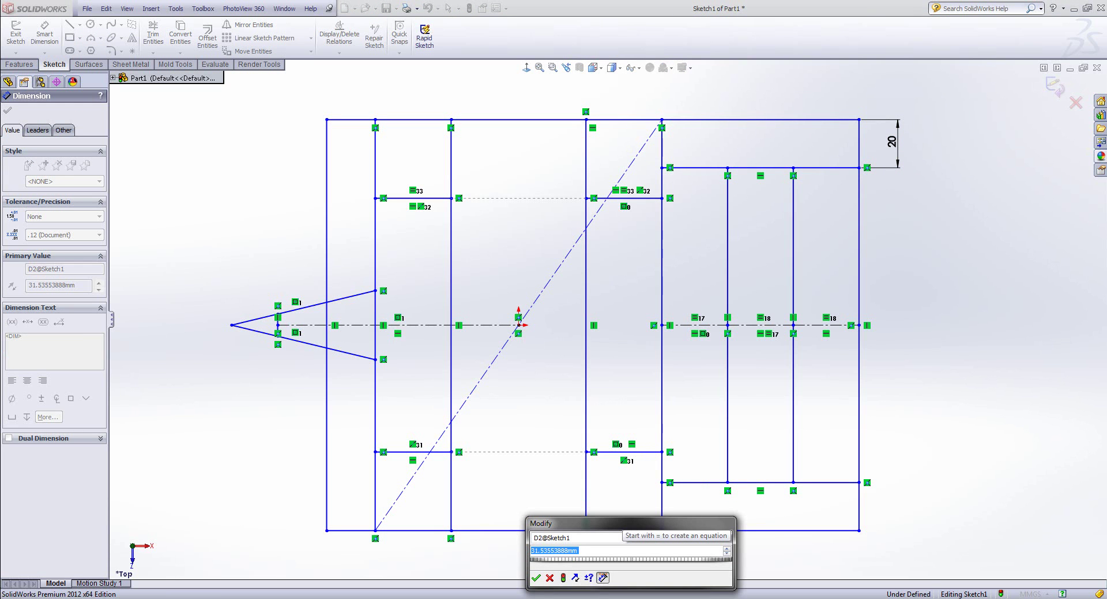
pyautogui.write('40')
pyautogui.press('Return')
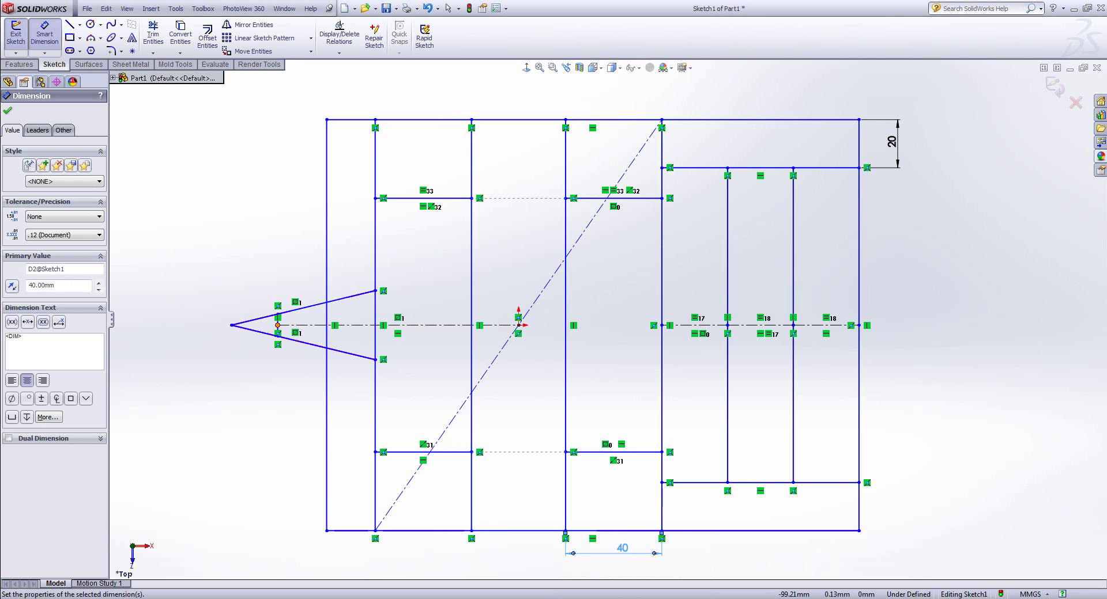
# Step: Dimension the short vertical line between the two slanted lines as 20 mm long
pyautogui.scroll(-2, 277, 326)
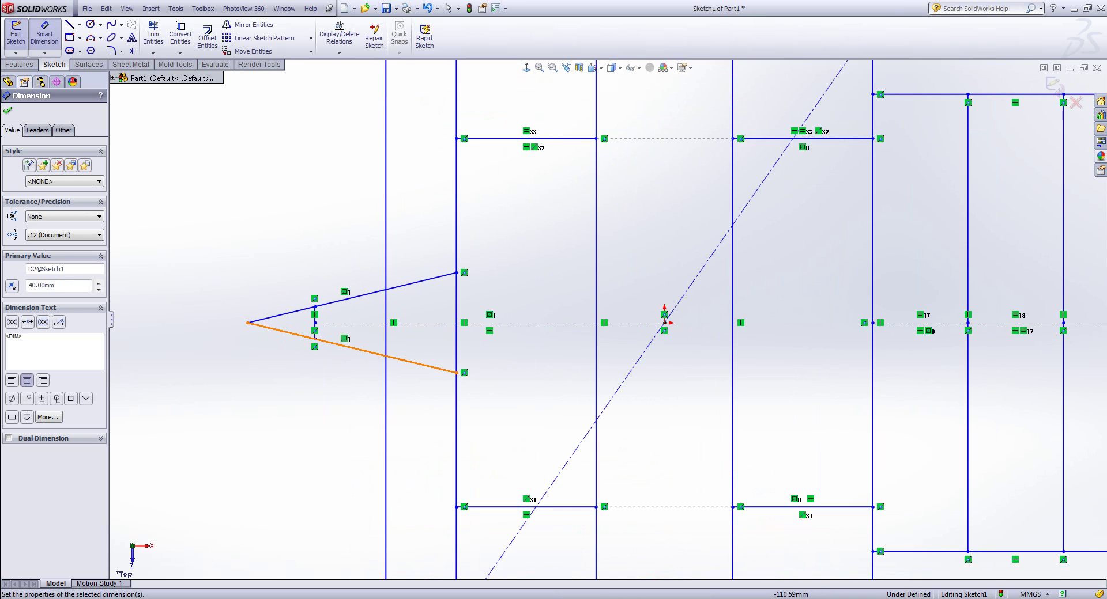
pyautogui.click(314, 323)
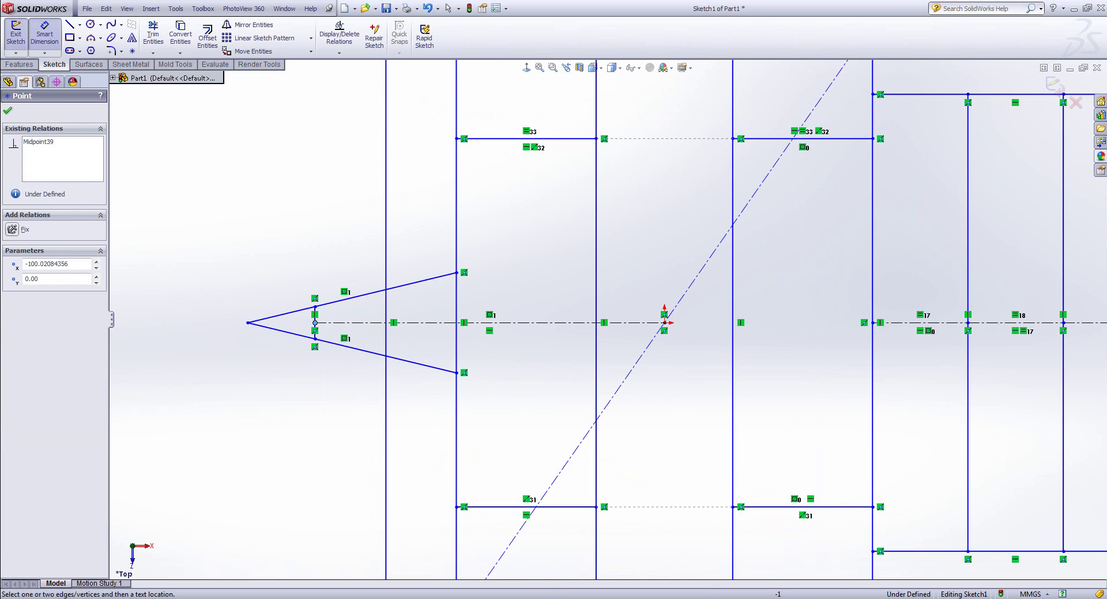
pyautogui.scroll(-3, 322, 324)
pyautogui.press('Escape')
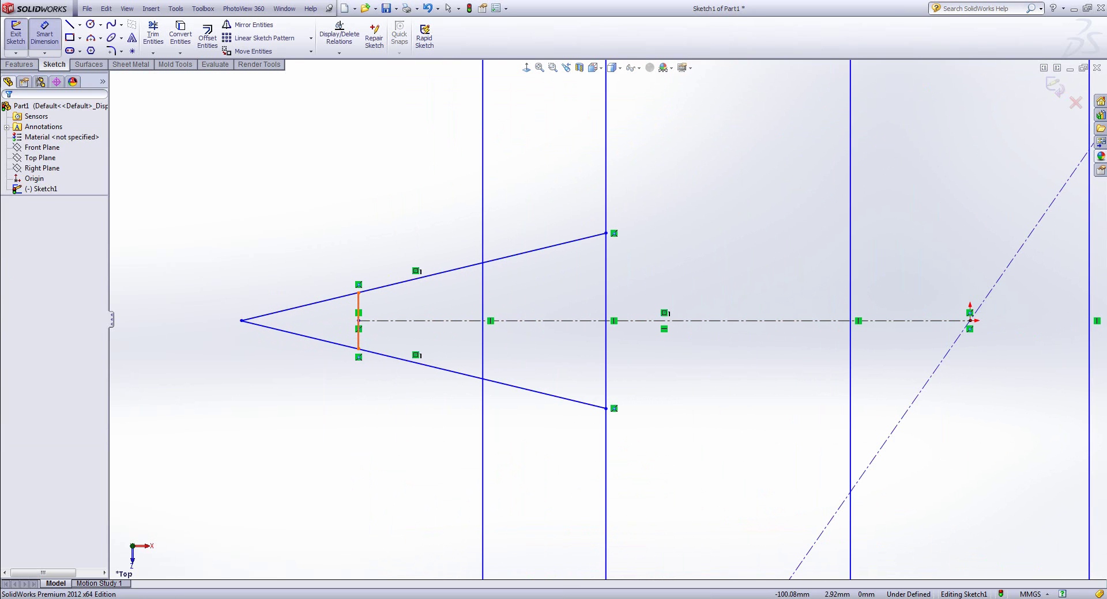
pyautogui.click(358, 337)
pyautogui.click(253, 320)
pyautogui.write('20')
pyautogui.press('Return')
# Step: Dimension the distance between the rectangle's left edge and the neighbouring inner vertical line as 20 mm
pyautogui.scroll(5, 513, 333)
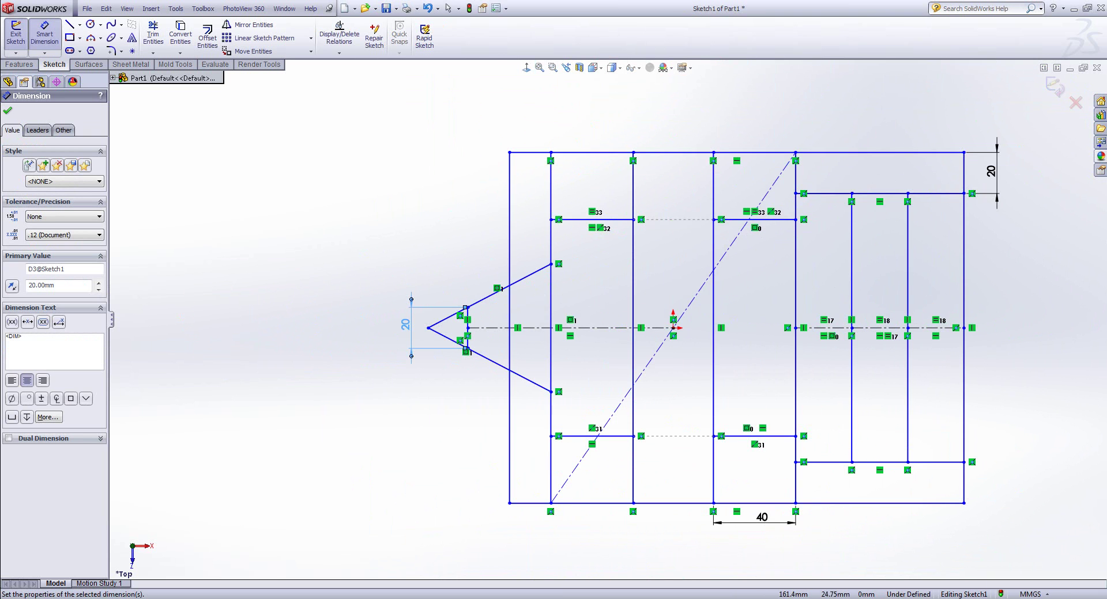
pyautogui.scroll(-1, 971, 317)
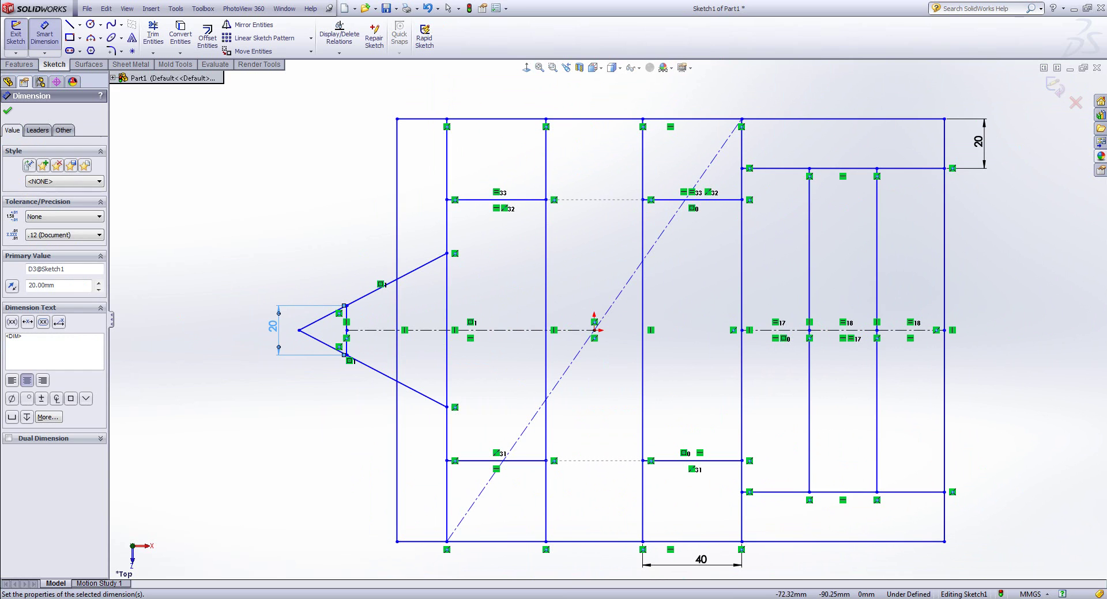
pyautogui.click(446, 524)
pyautogui.click(397, 521)
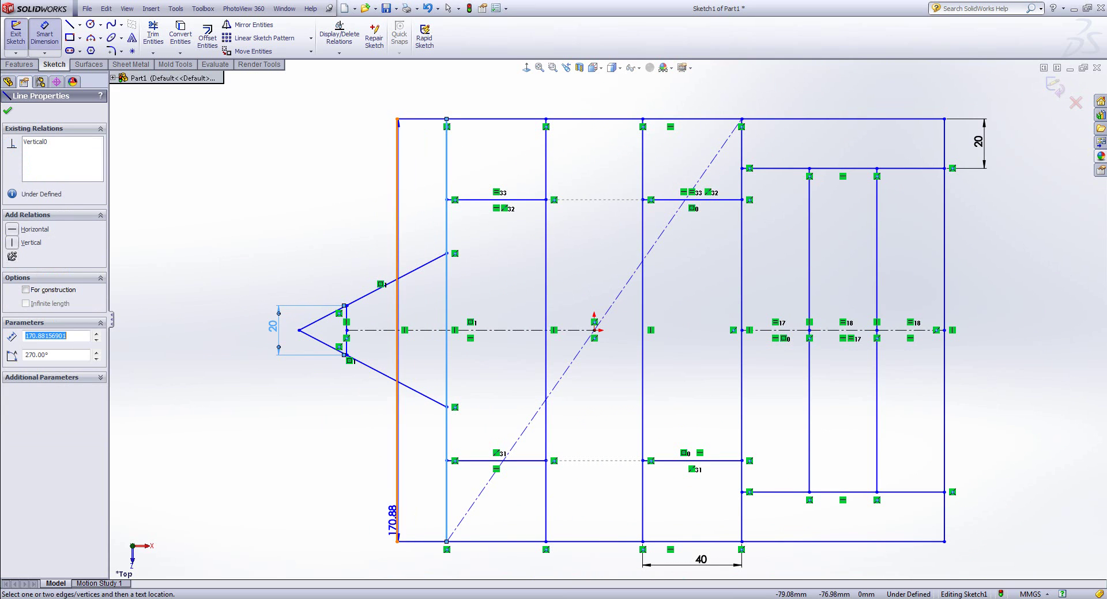
pyautogui.click(423, 562)
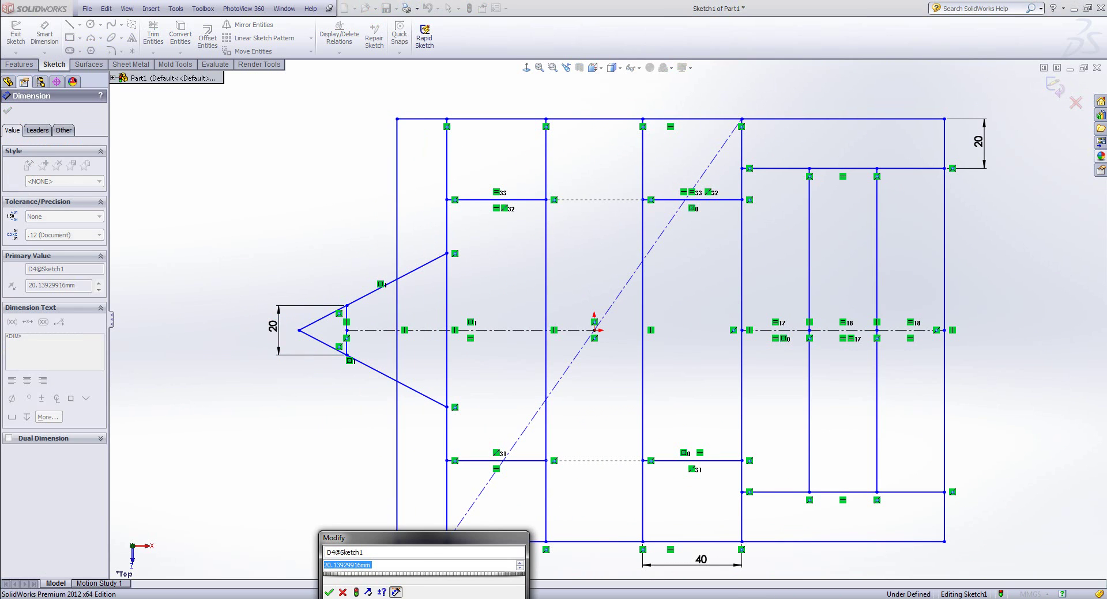
pyautogui.write('20')
pyautogui.press('Return')
pyautogui.press('Escape')
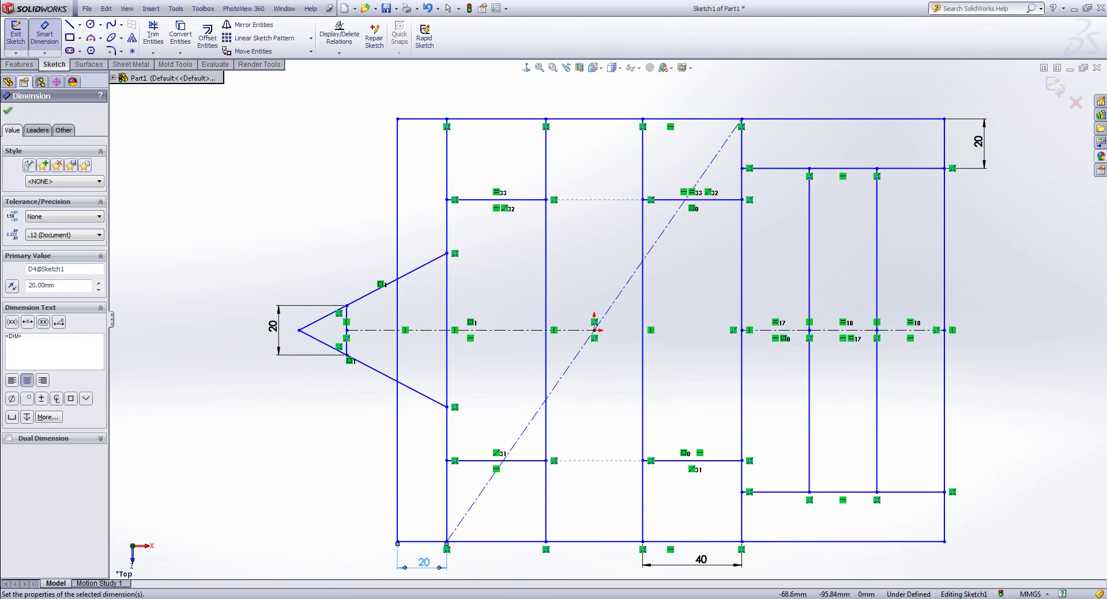
# Step: Try to create a global variable named "global" in the 20 mm dimension at the rectangle's upper-right corner
pyautogui.scroll(1, 608, 321)
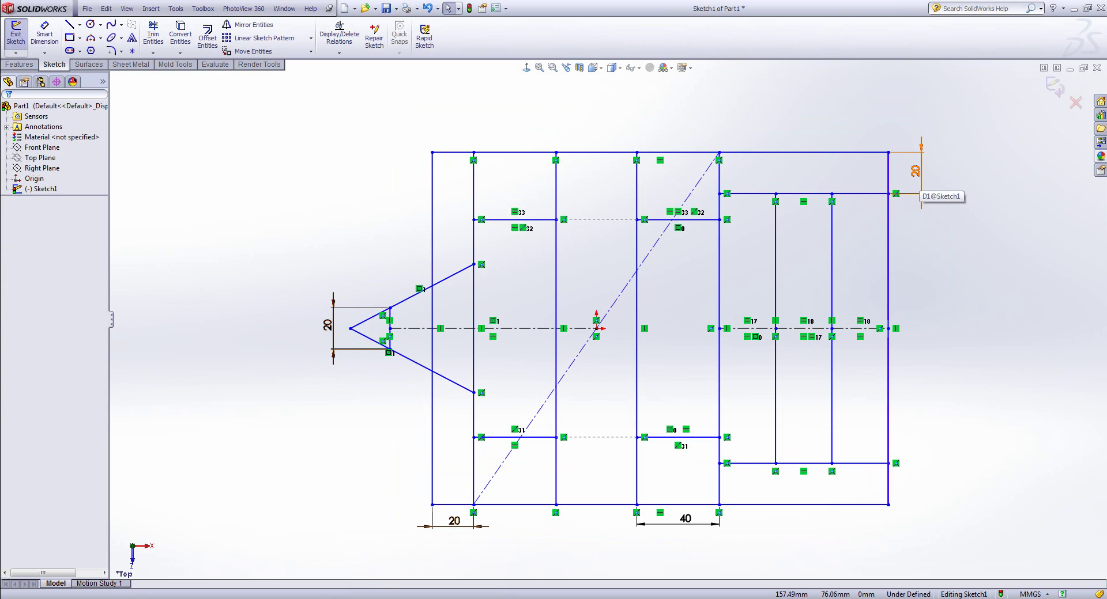
pyautogui.doubleClick(915, 173)
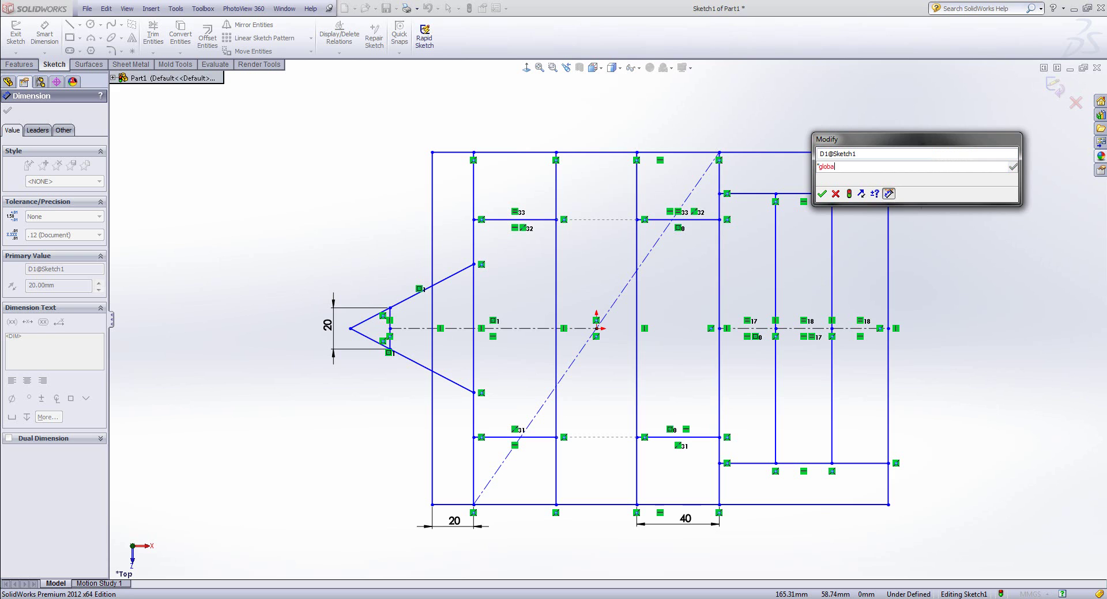
pyautogui.write('"')
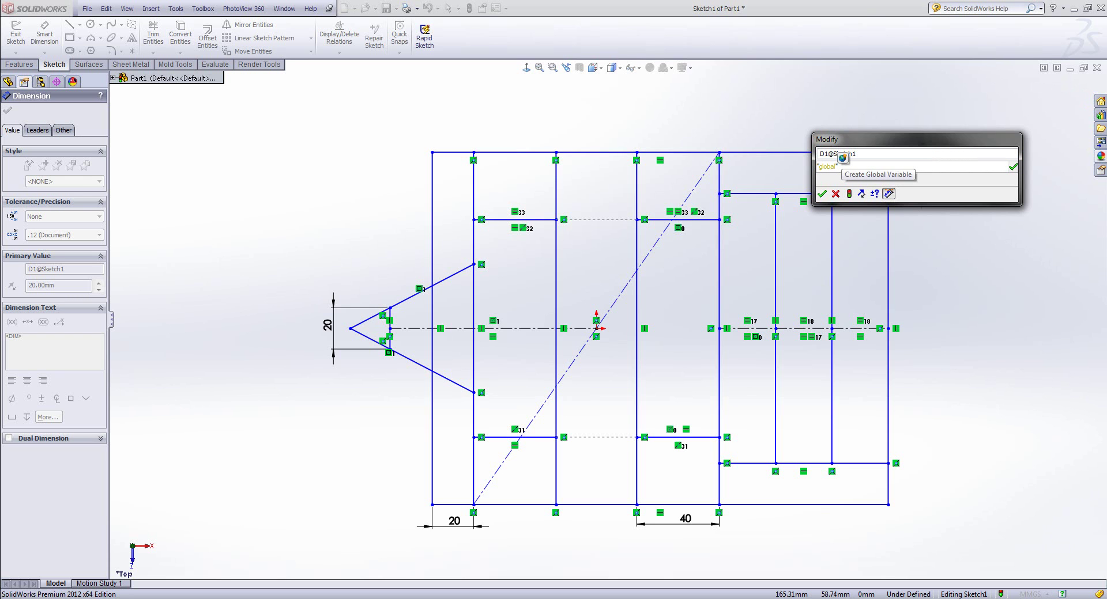
pyautogui.click(843, 158)
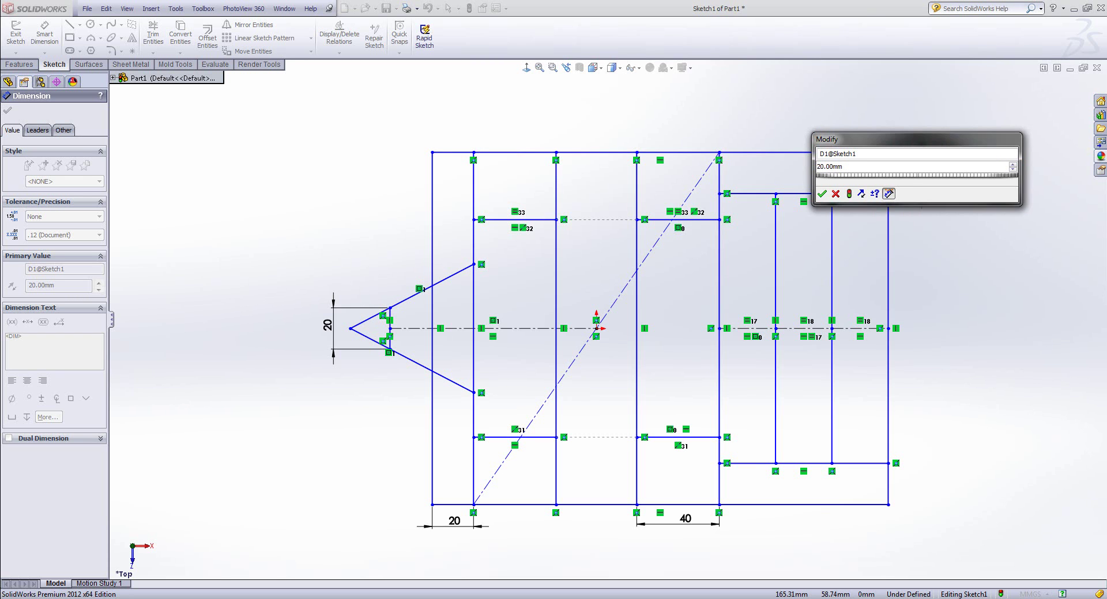
pyautogui.press('Return')
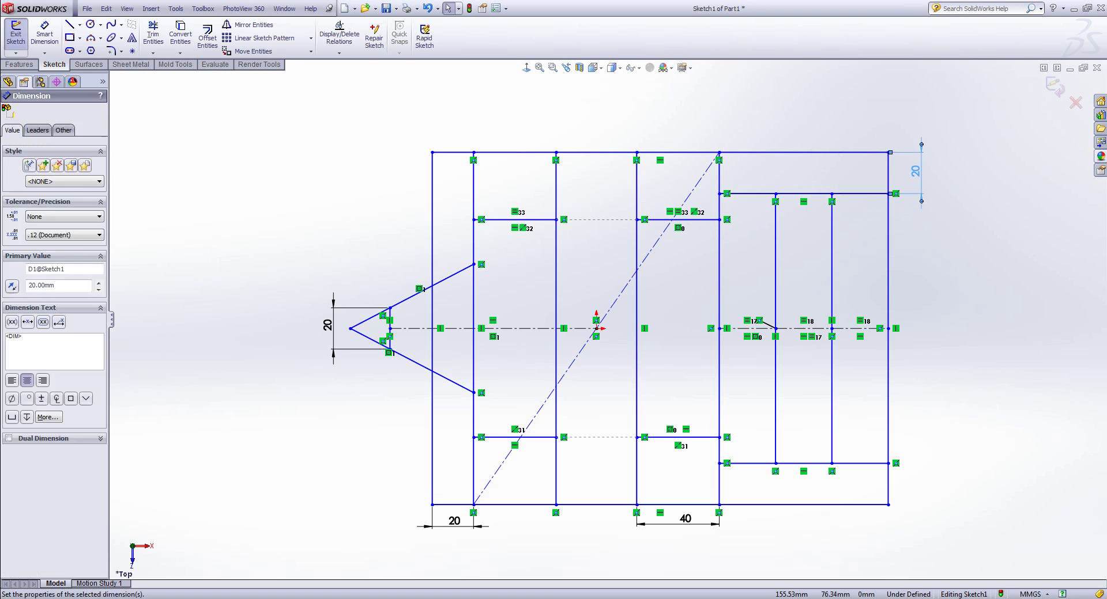
# Step: Link the 20 mm dimension between the rectangle's left edge and the neighbouring vertical line to the global variable "global"
pyautogui.press('Escape')
pyautogui.doubleClick(454, 521)
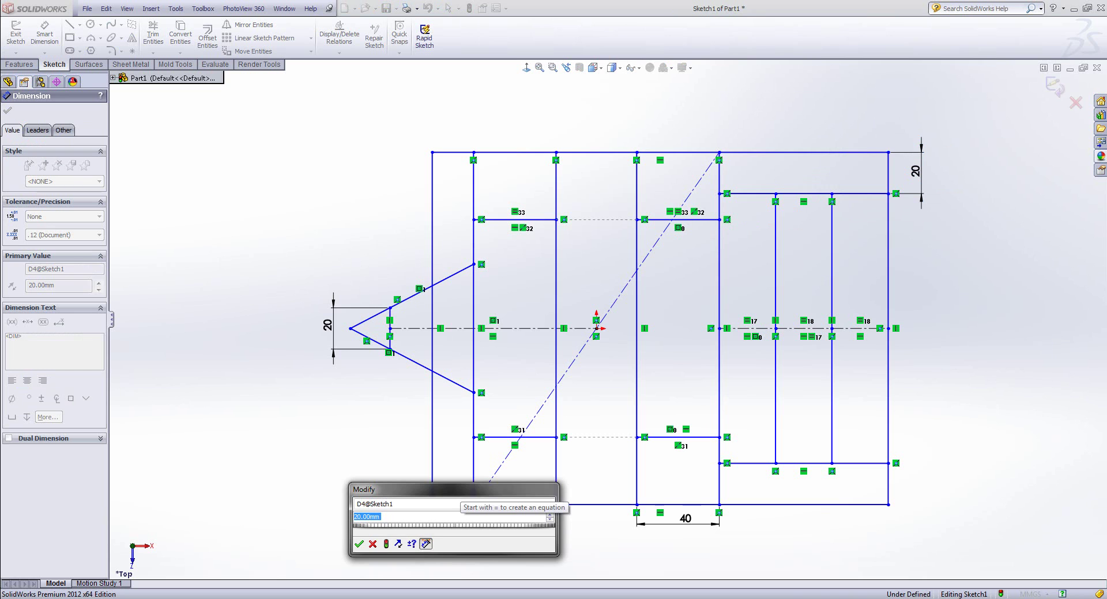
pyautogui.write('=')
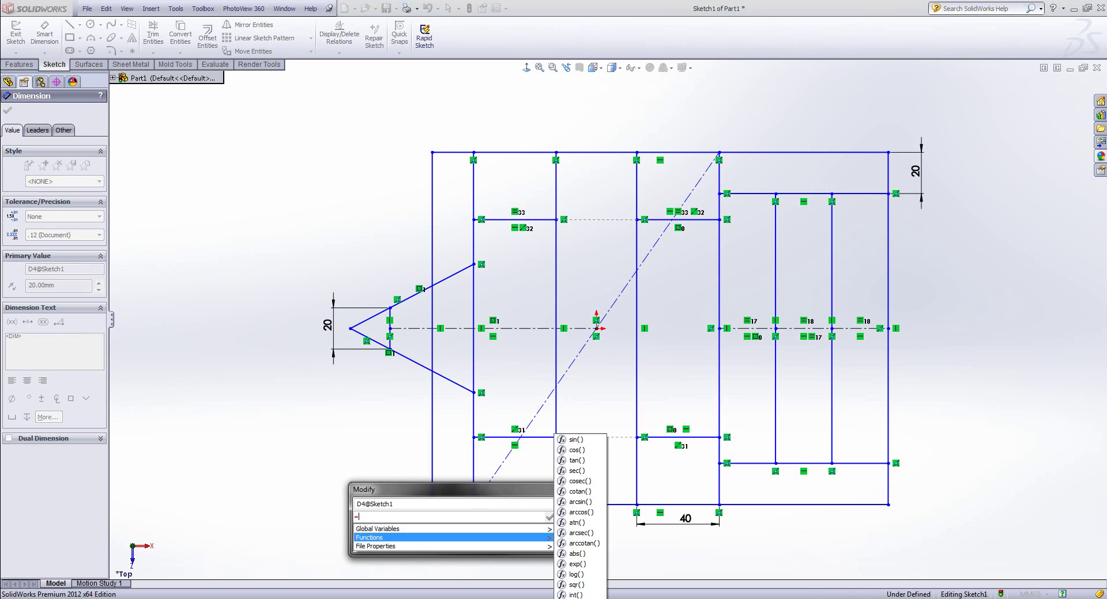
pyautogui.moveTo(536, 529)
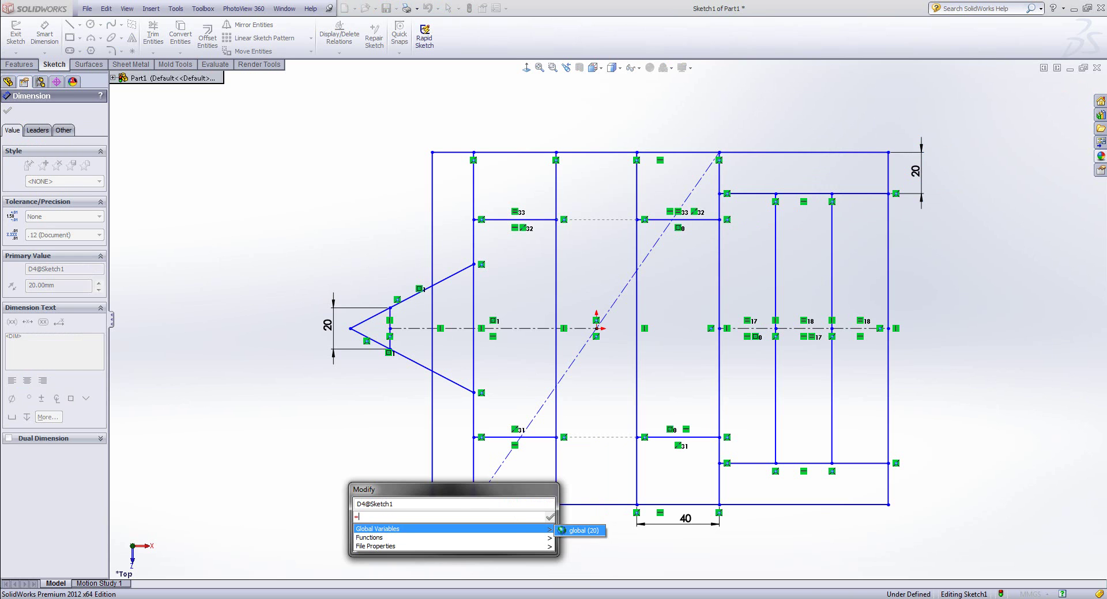
pyautogui.click(579, 530)
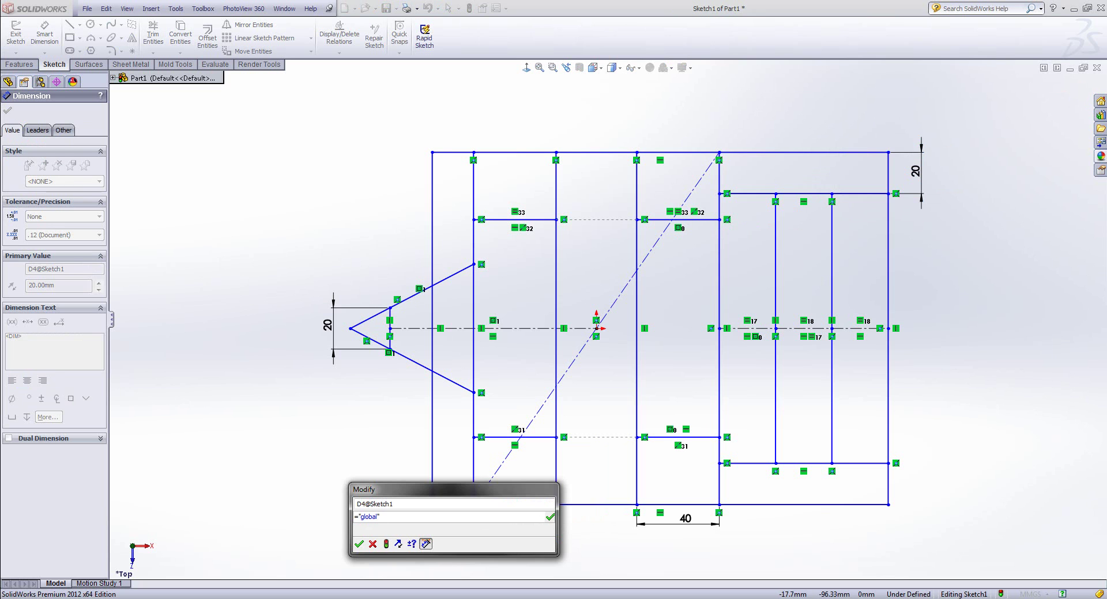
pyautogui.press('Return')
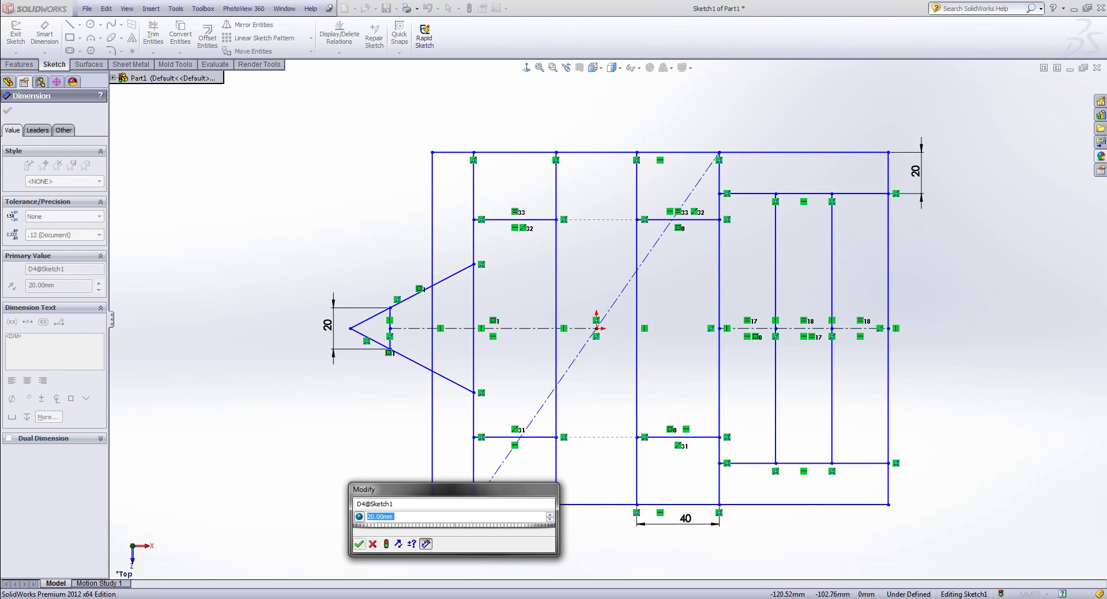
pyautogui.press('Return')
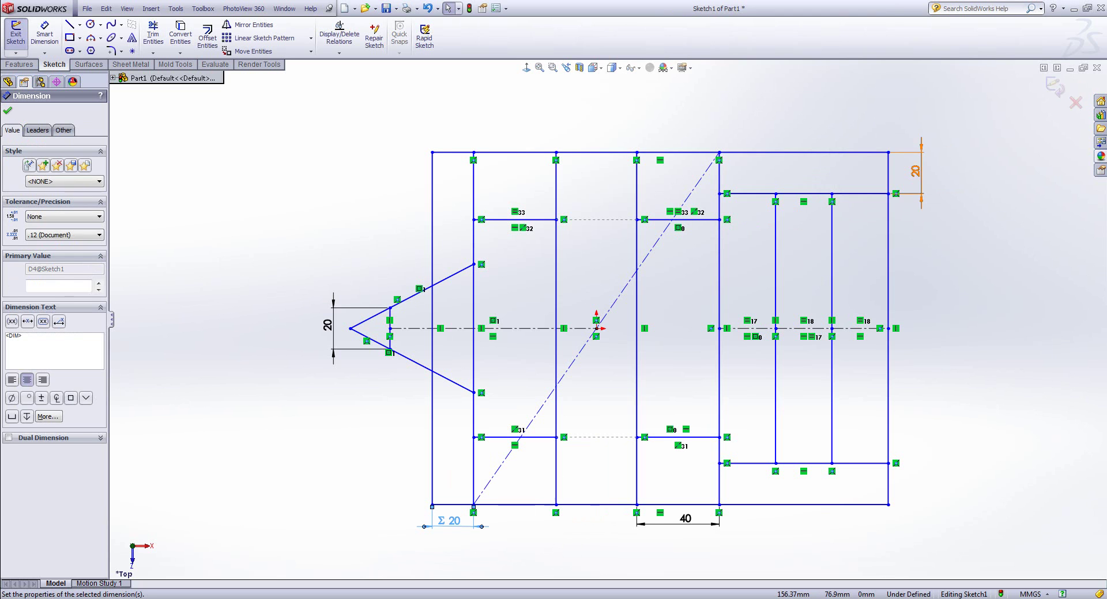
# Step: Link the 20 mm dimension at the rectangle's upper-right corner to the global variable "global"
pyautogui.click(916, 171)
pyautogui.write('=')
pyautogui.press('Down')
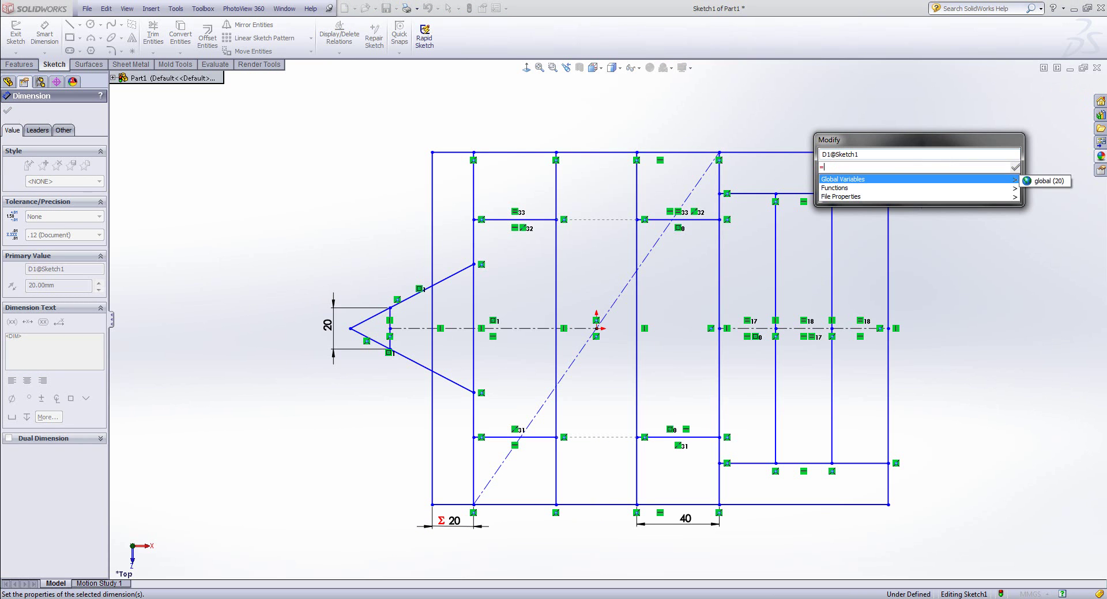
pyautogui.press('Right')
pyautogui.click(1047, 181)
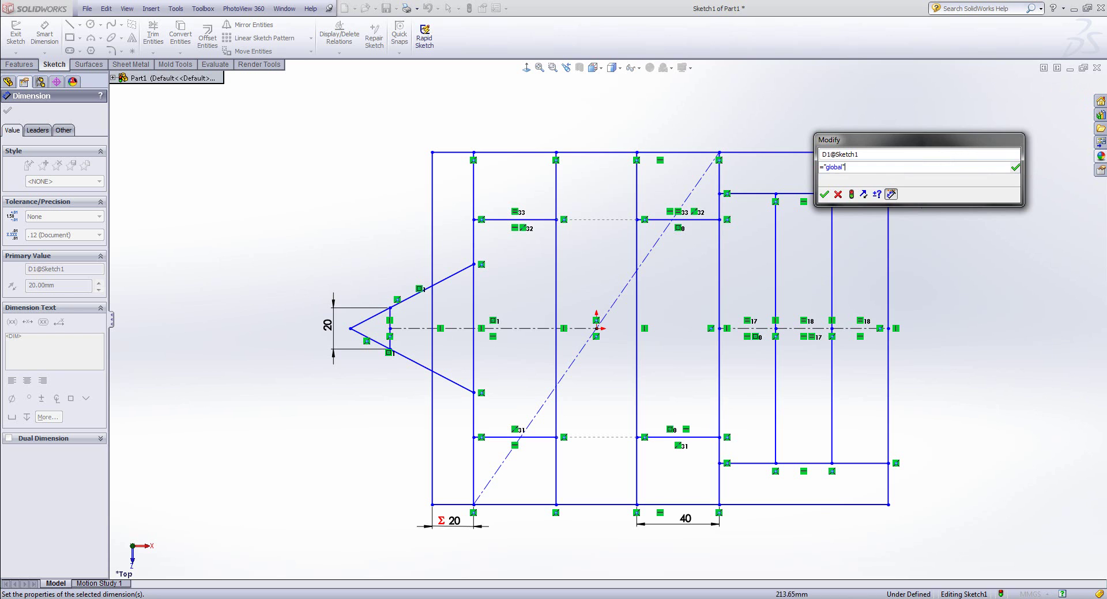
pyautogui.click(825, 195)
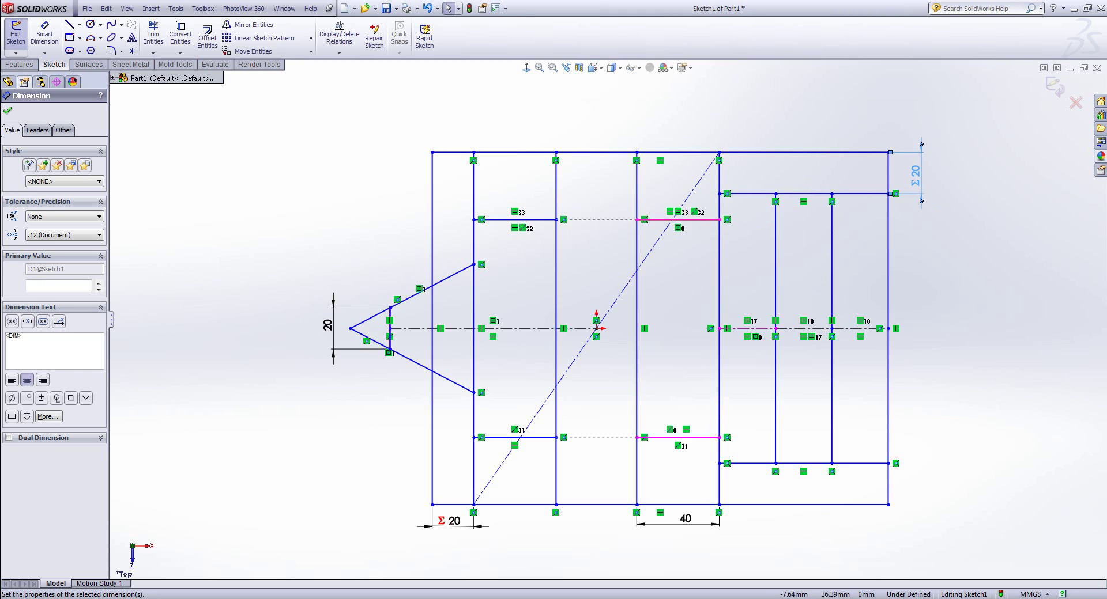
# Step: Link the length dimension of the short vertical line between the two slanted lines to the global variable "global"
pyautogui.doubleClick(326, 325)
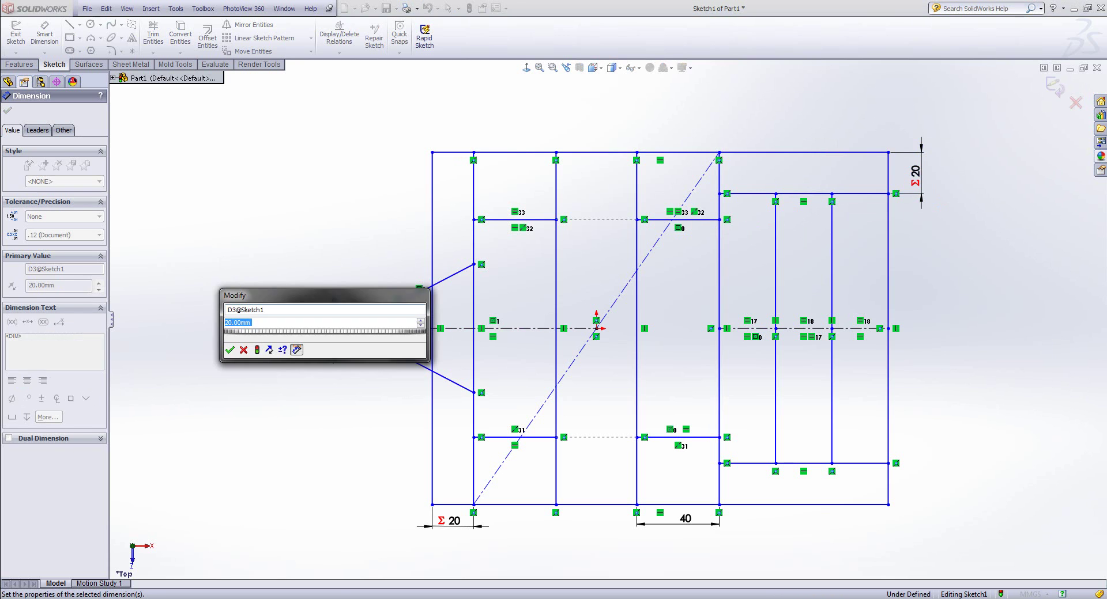
pyautogui.write('=')
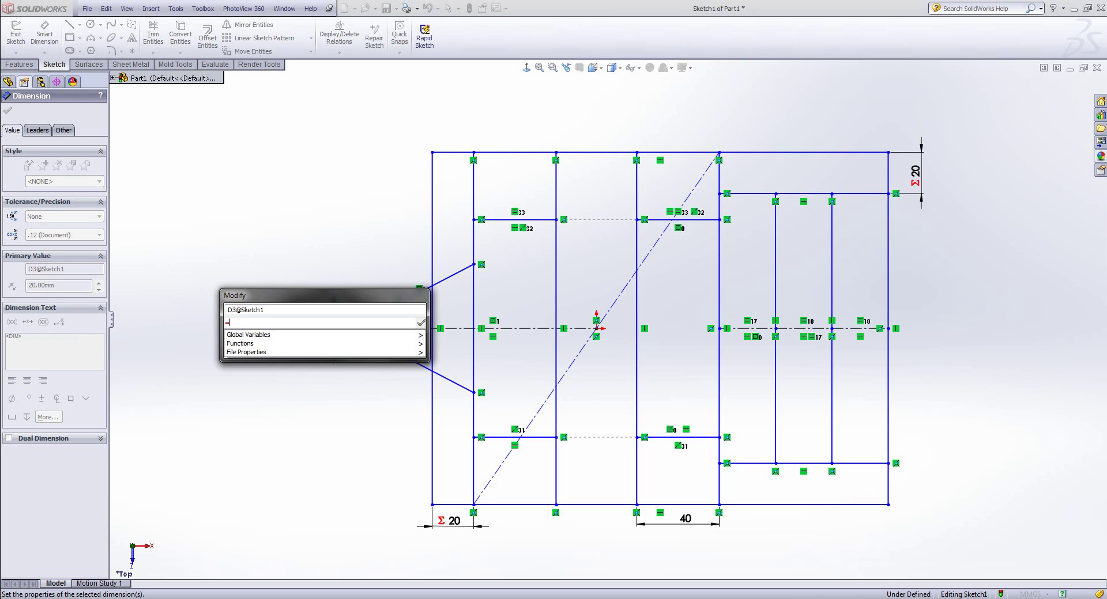
pyautogui.moveTo(404, 335)
pyautogui.click(441, 337)
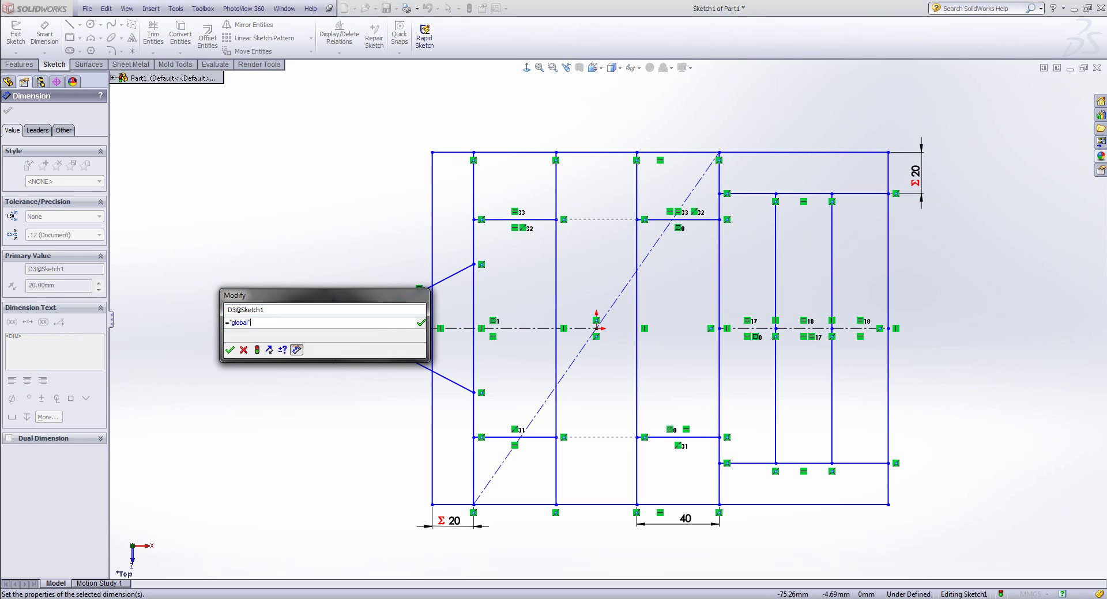
pyautogui.click(229, 350)
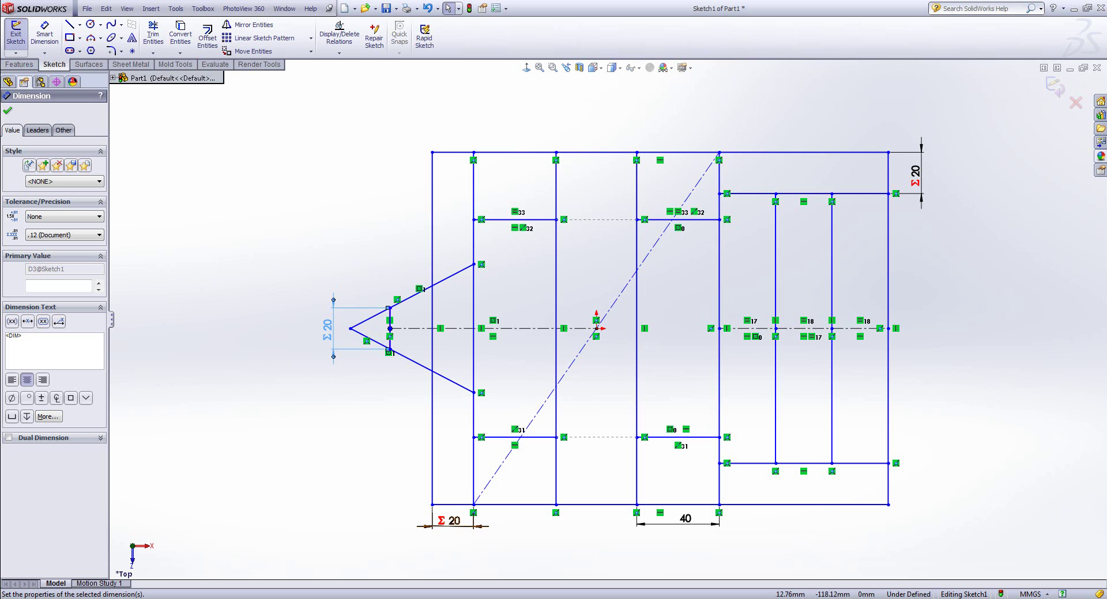
# Step: Drive the 40 mm compartment width below the rectangle with the equation ="global"*2
pyautogui.doubleClick(685, 518)
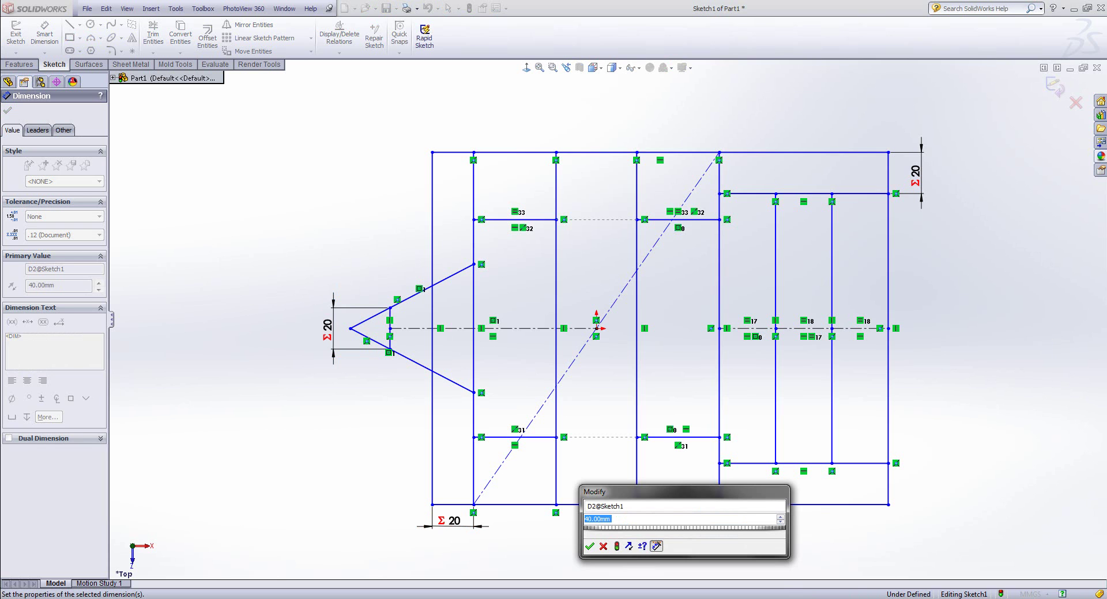
pyautogui.write('=')
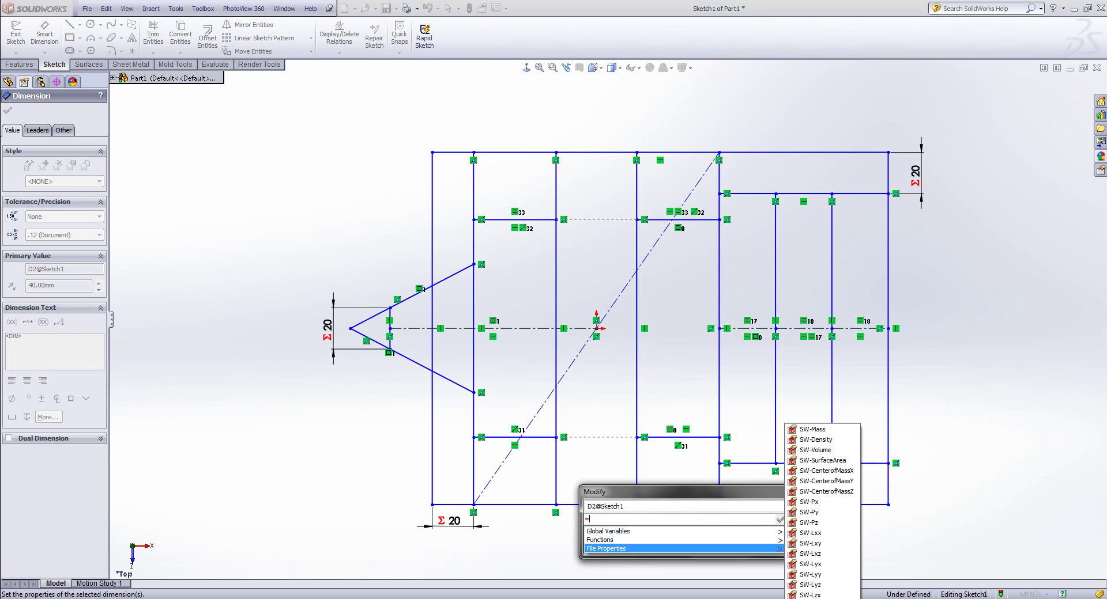
pyautogui.press('Up')
pyautogui.press('Up')
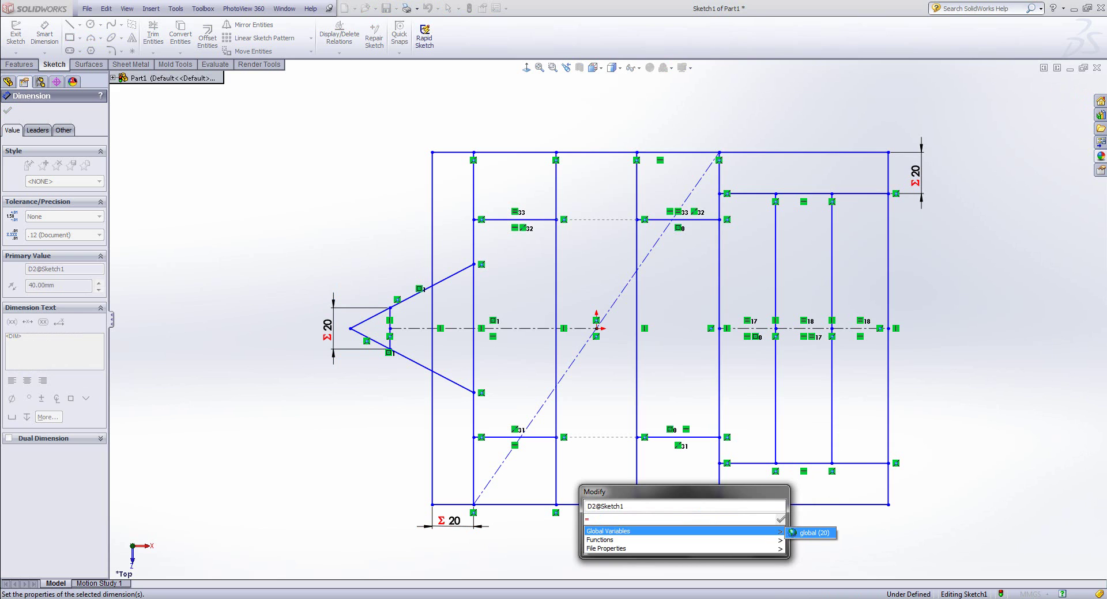
pyautogui.click(801, 533)
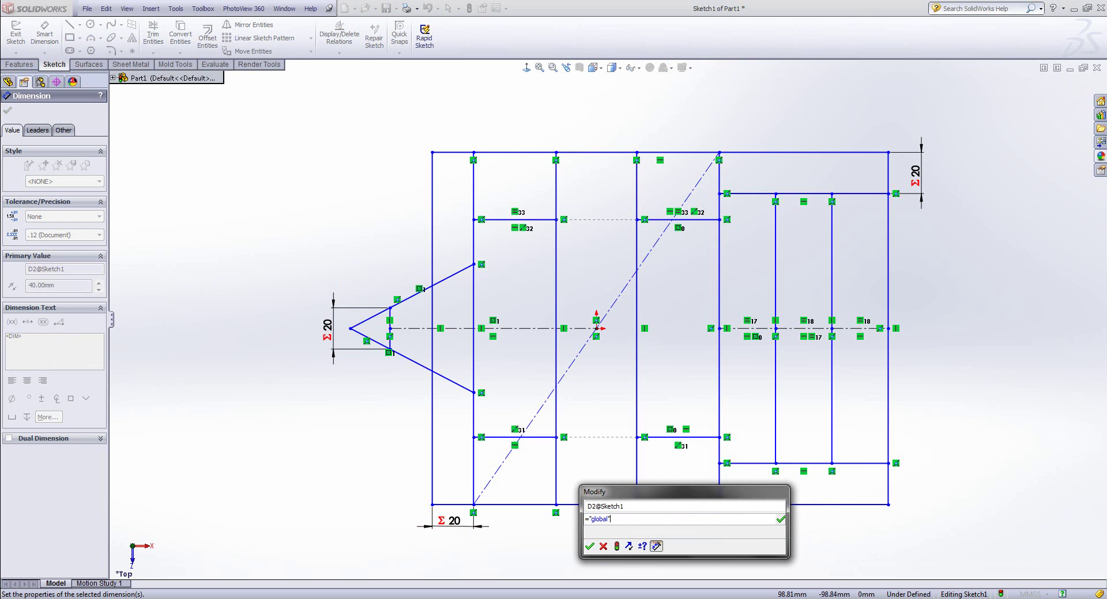
pyautogui.write('*2')
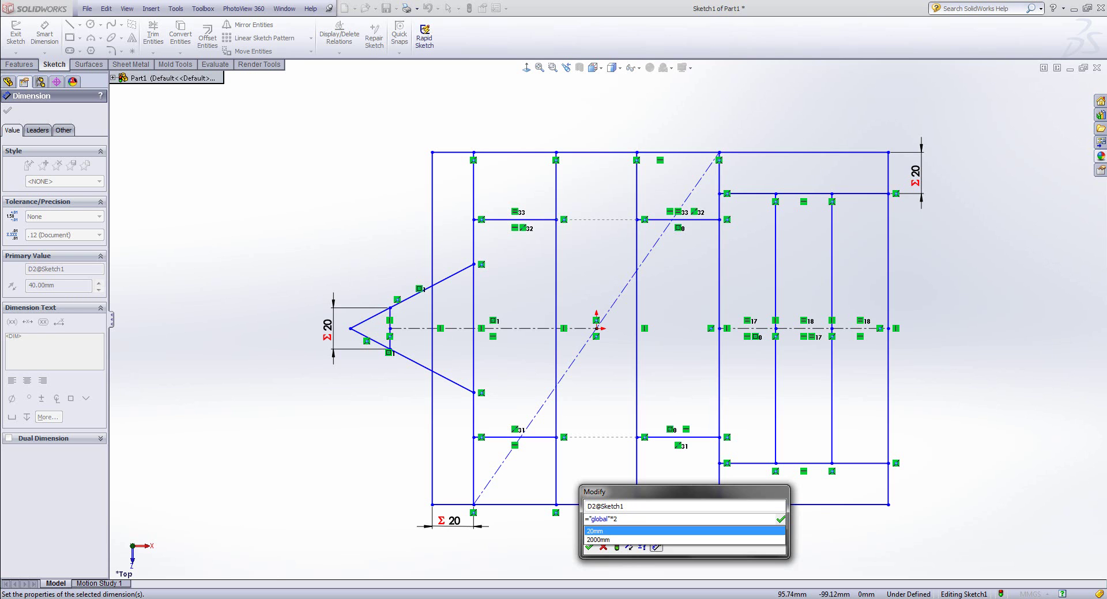
pyautogui.press('Return')
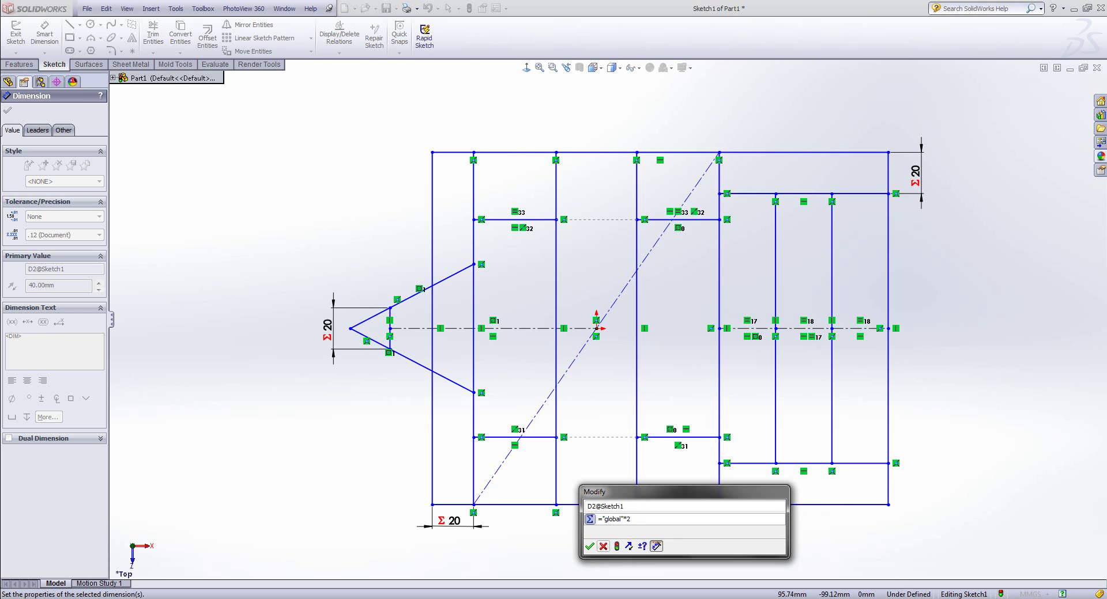
pyautogui.click(589, 546)
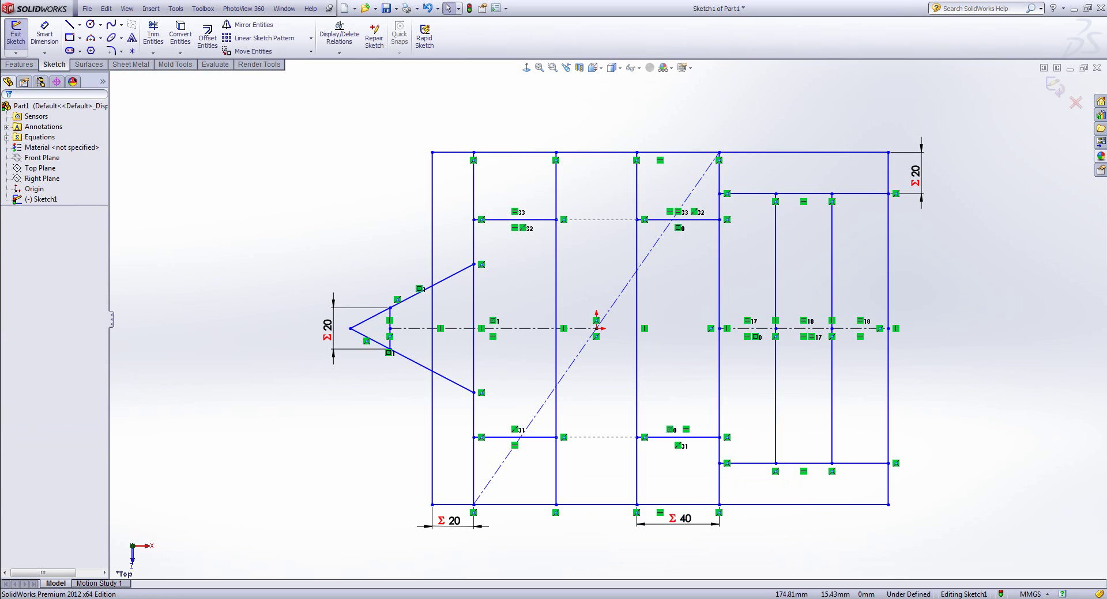
# Step: Set the linked dimension at the rectangle's upper-right corner to 15 mm and rebuild the sketch
pyautogui.click(915, 172)
pyautogui.doubleClick(915, 173)
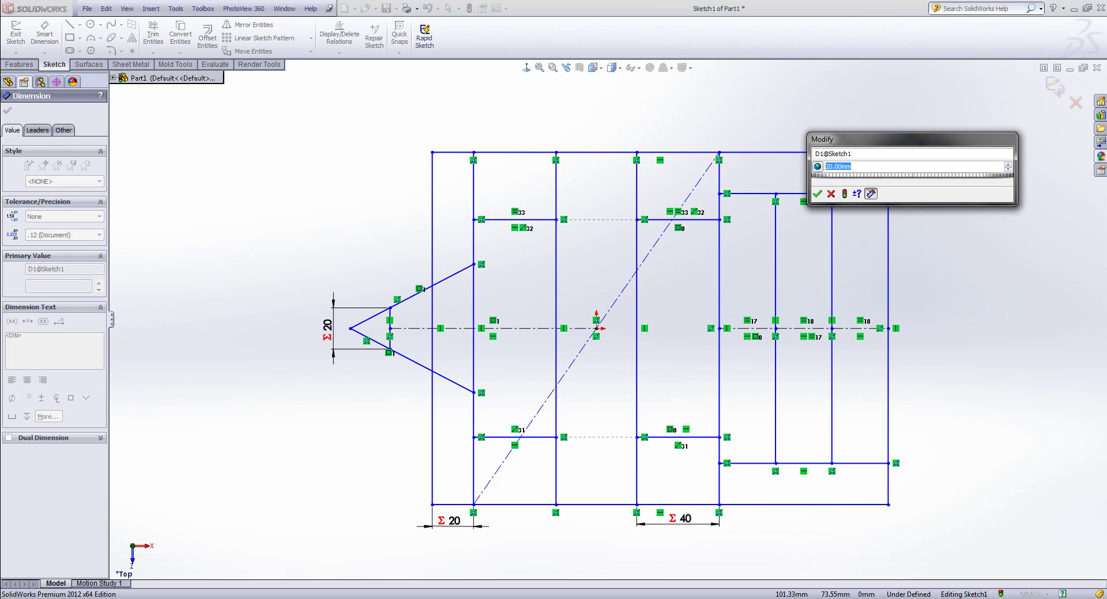
pyautogui.write('15')
pyautogui.click(843, 194)
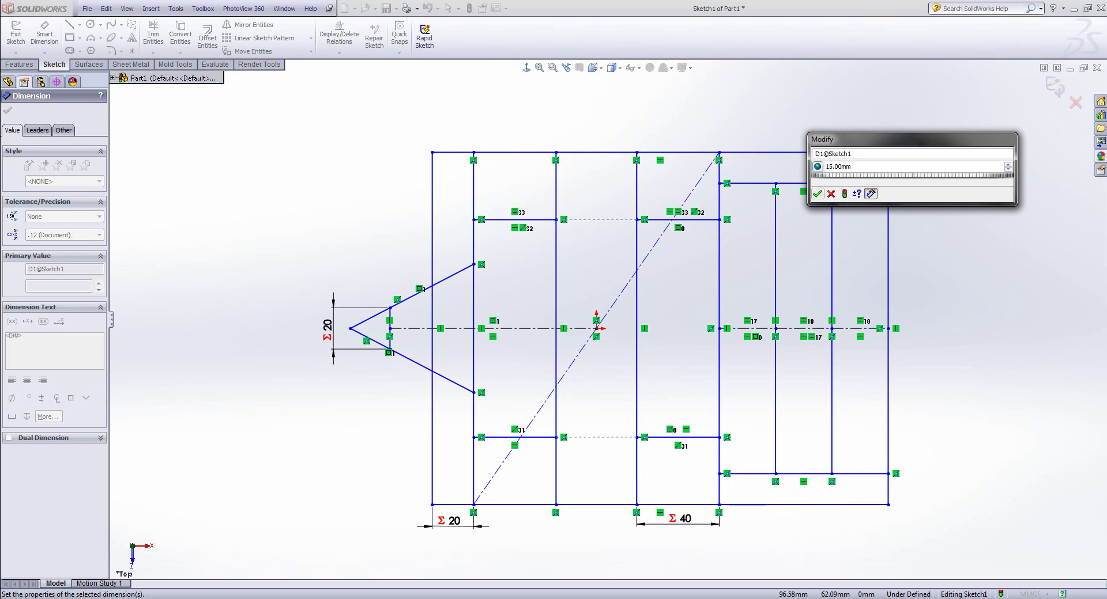
pyautogui.click(817, 193)
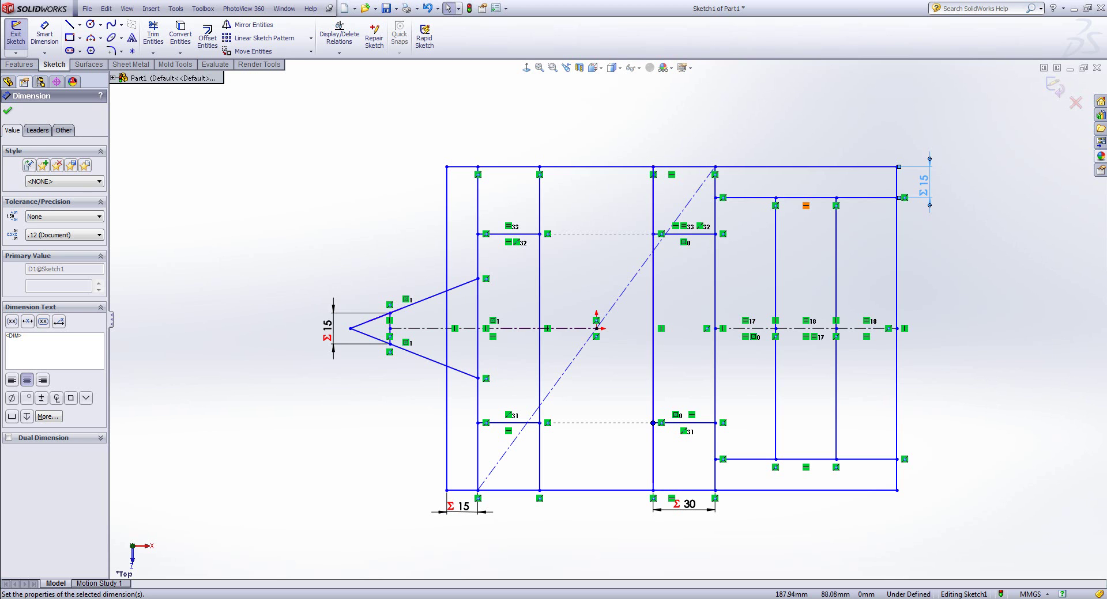
pyautogui.press('Escape')
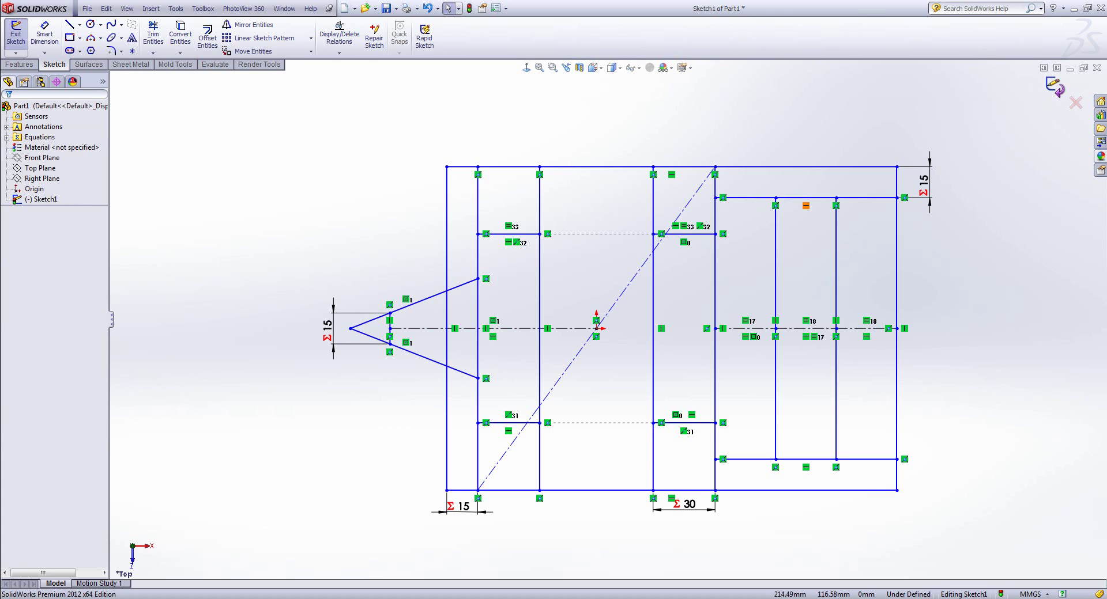
# Step: Exit the sketch and close the part without saving it
pyautogui.click(1055, 87)
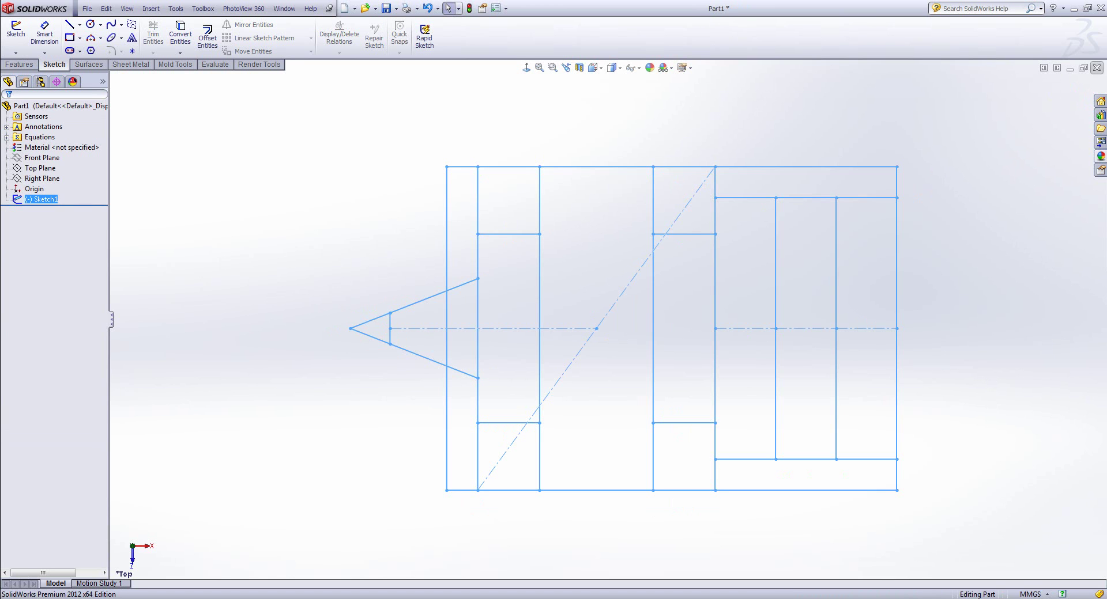
pyautogui.click(1097, 68)
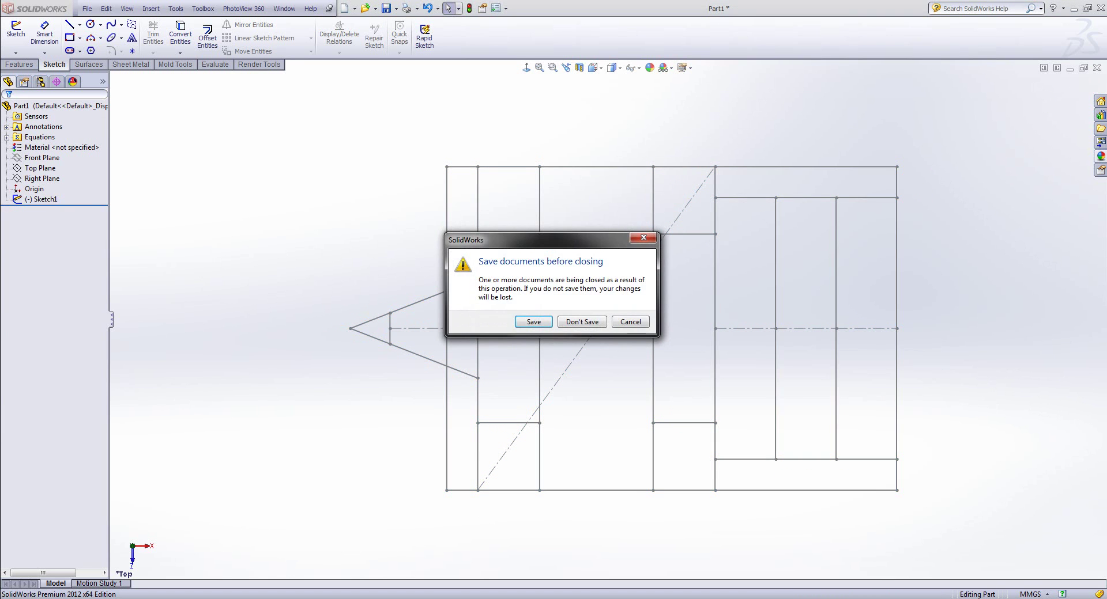
pyautogui.click(582, 322)
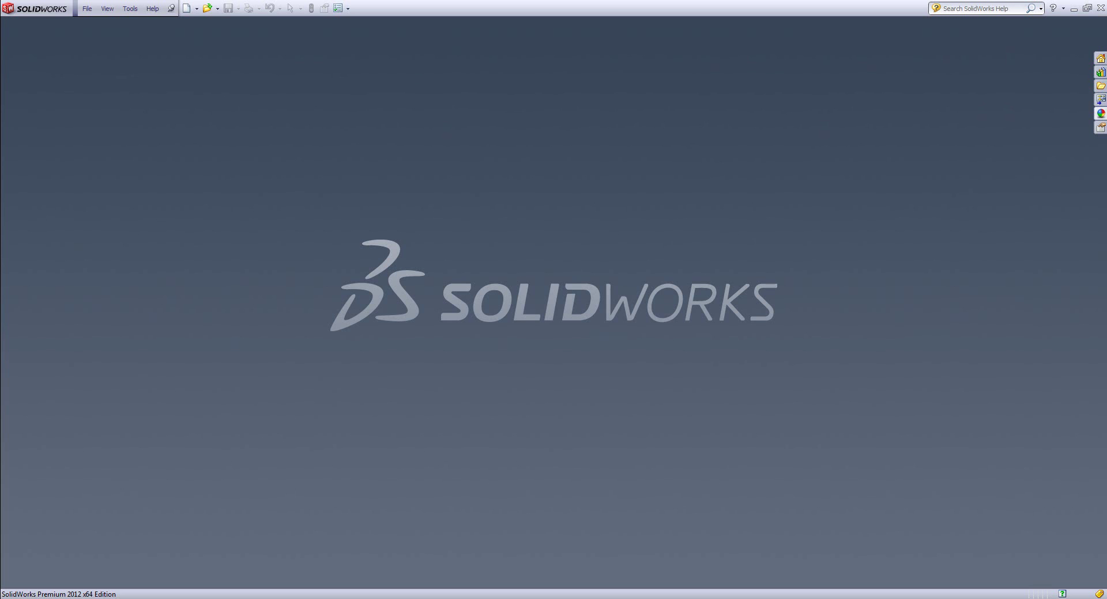
# Step: Open the part Frame.SLDPRT from the Equations folder, filtering the files by the Part type
pyautogui.click(87, 9)
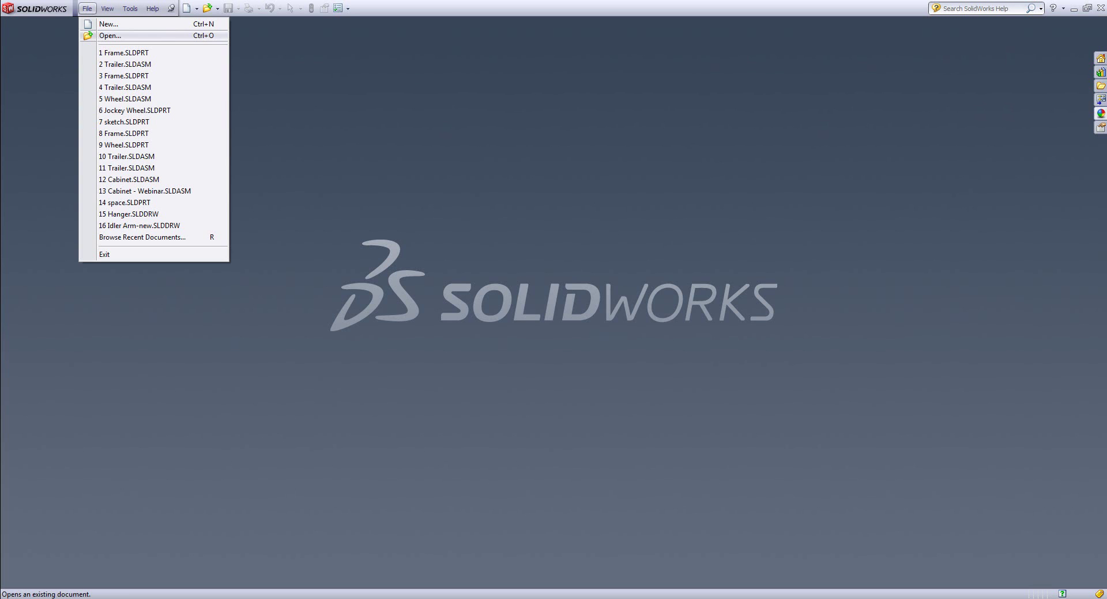
pyautogui.click(110, 36)
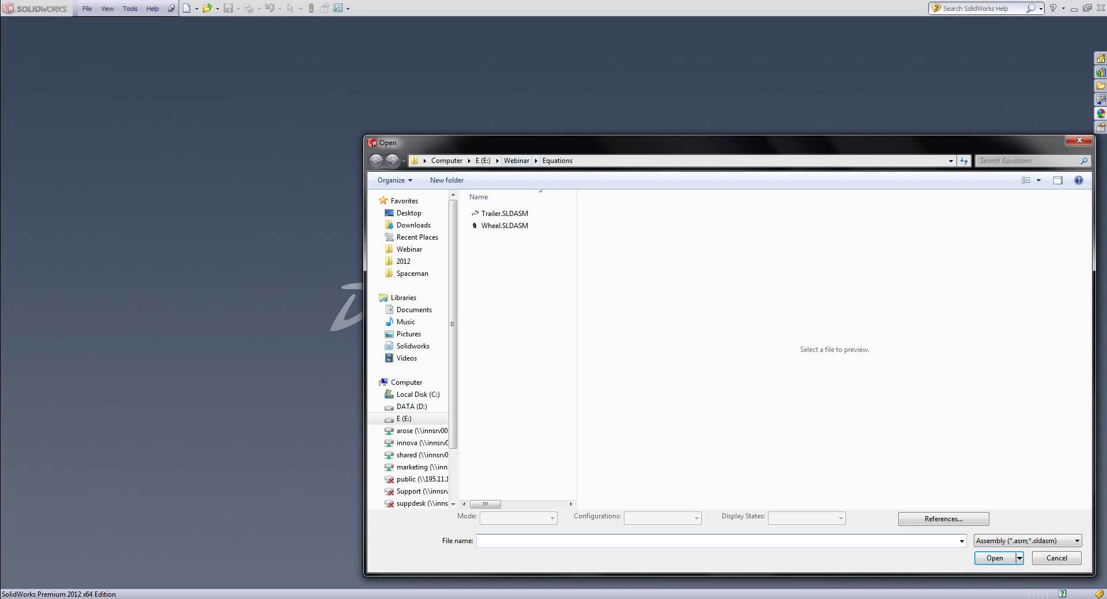
pyautogui.click(1028, 541)
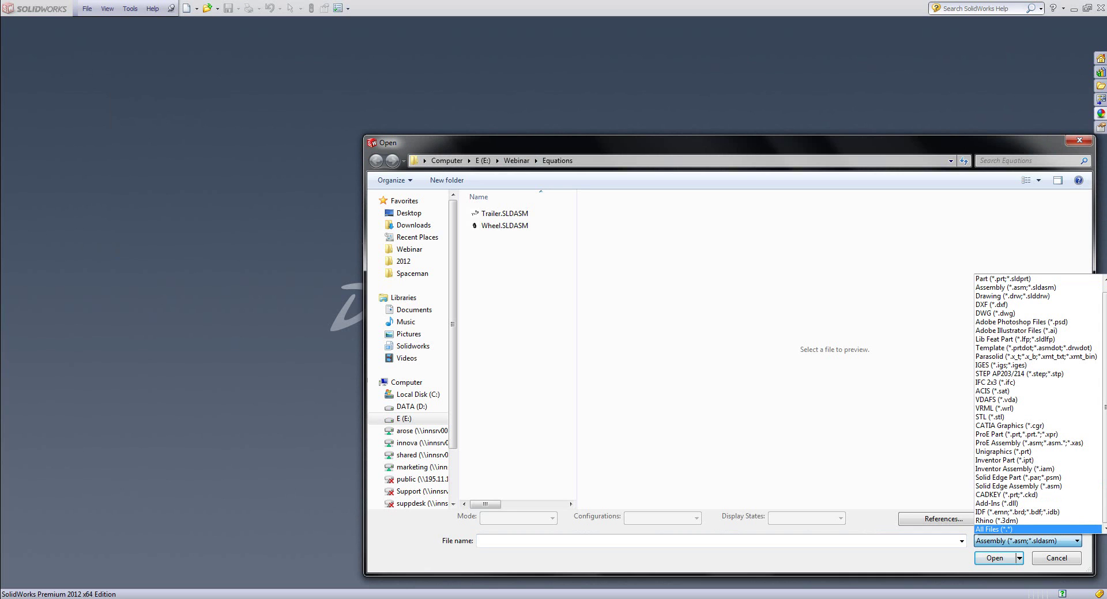
pyautogui.click(1003, 279)
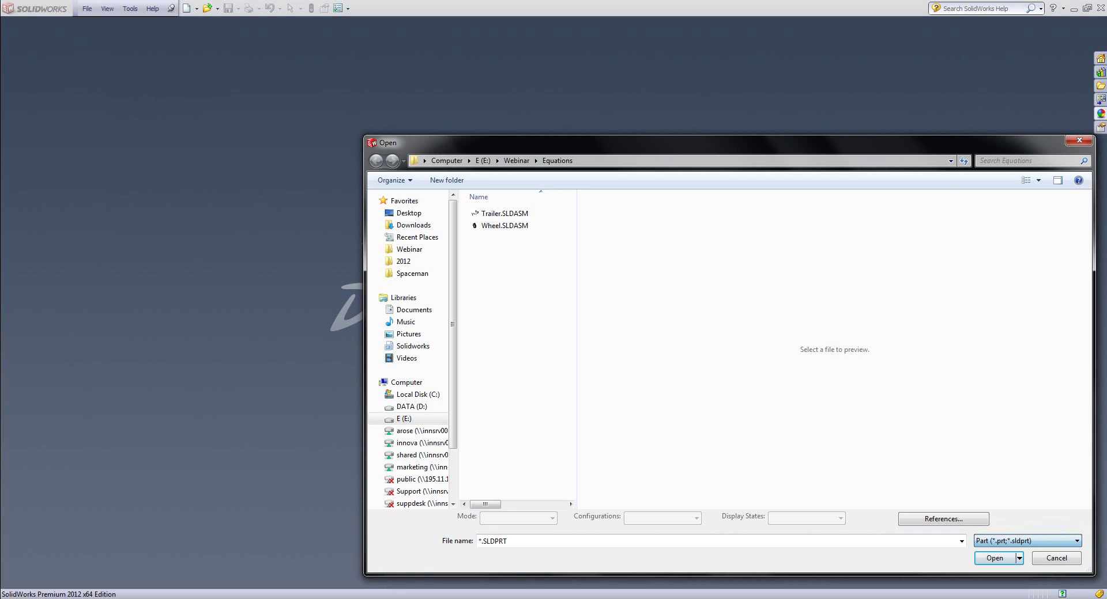
pyautogui.click(503, 214)
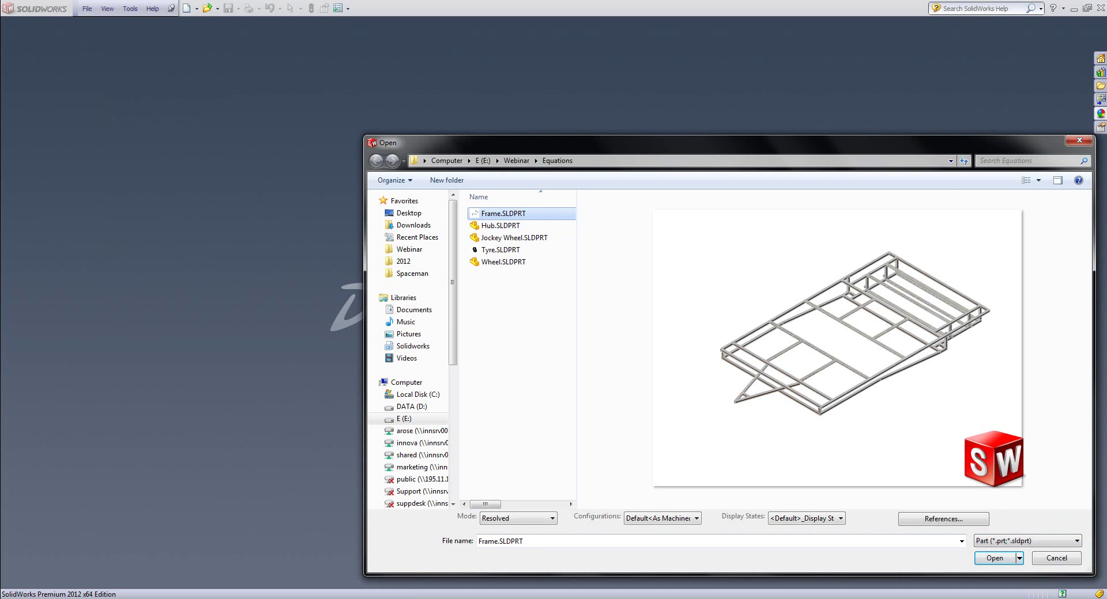
pyautogui.click(994, 559)
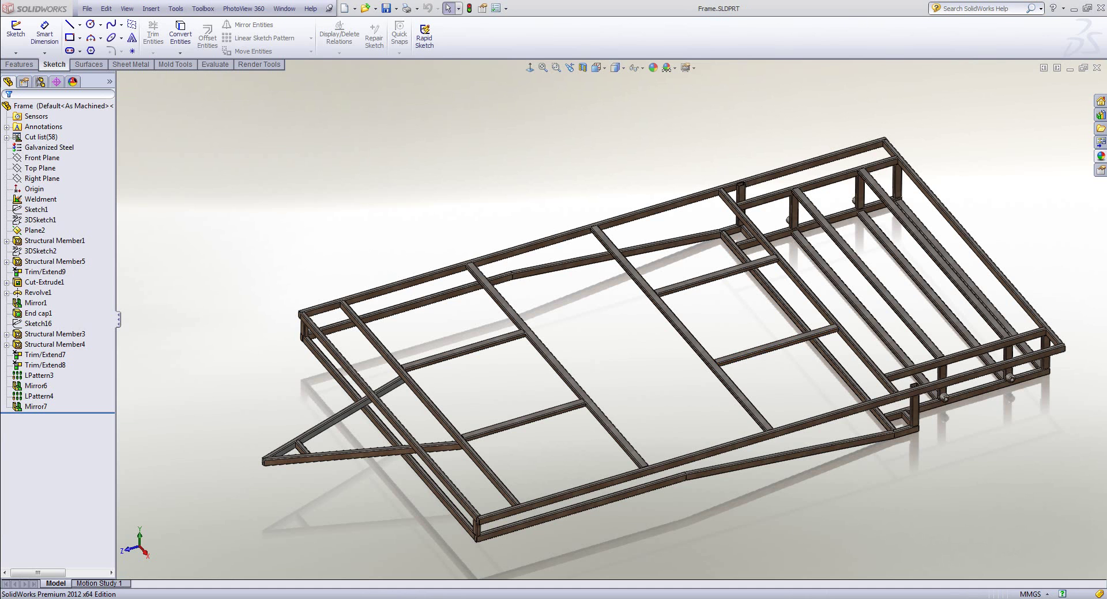
# Step: Select Sketch1 of the frame to show its dimensions on the model
pyautogui.keyDown('ctrl'); pyautogui.moveTo(634, 340); pyautogui.dragTo(589, 322, button='middle'); pyautogui.keyUp('ctrl')
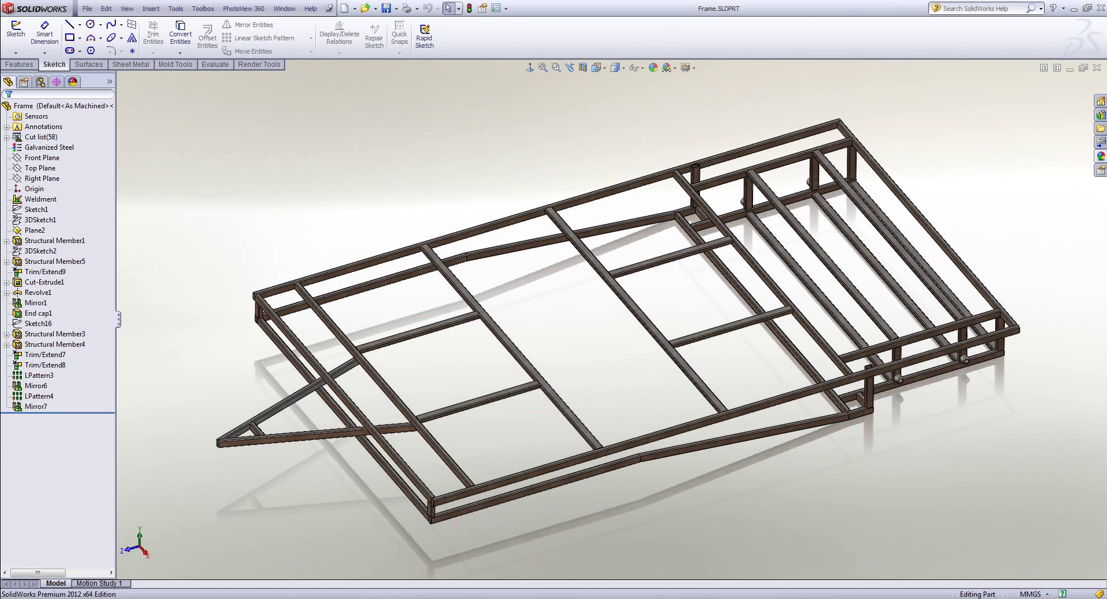
pyautogui.click(37, 209)
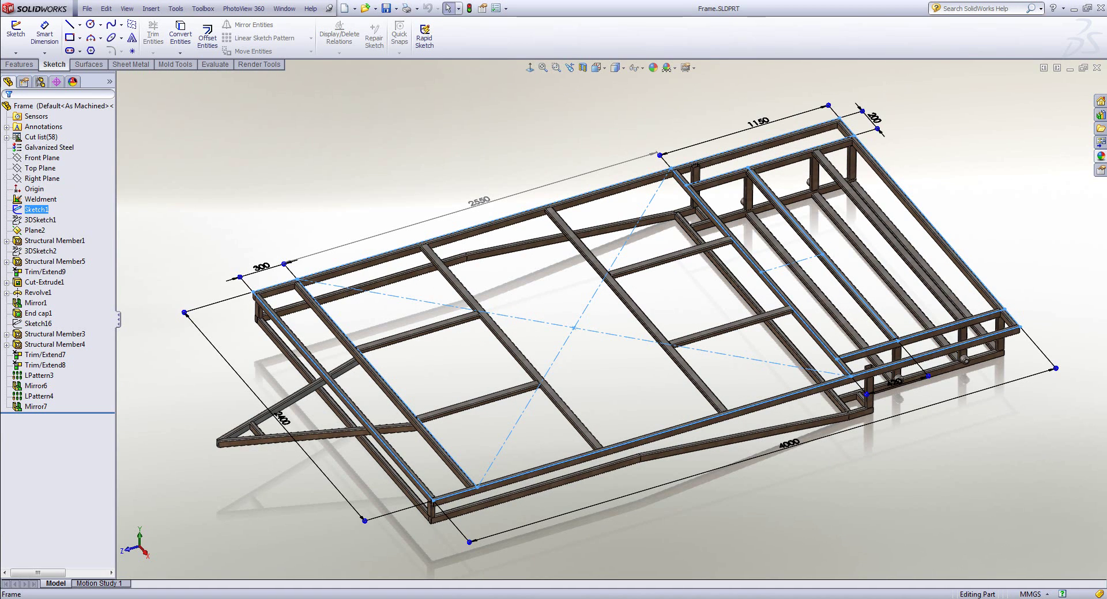
# Step: Turn on the display of feature dimensions for the whole frame model
pyautogui.press('Escape')
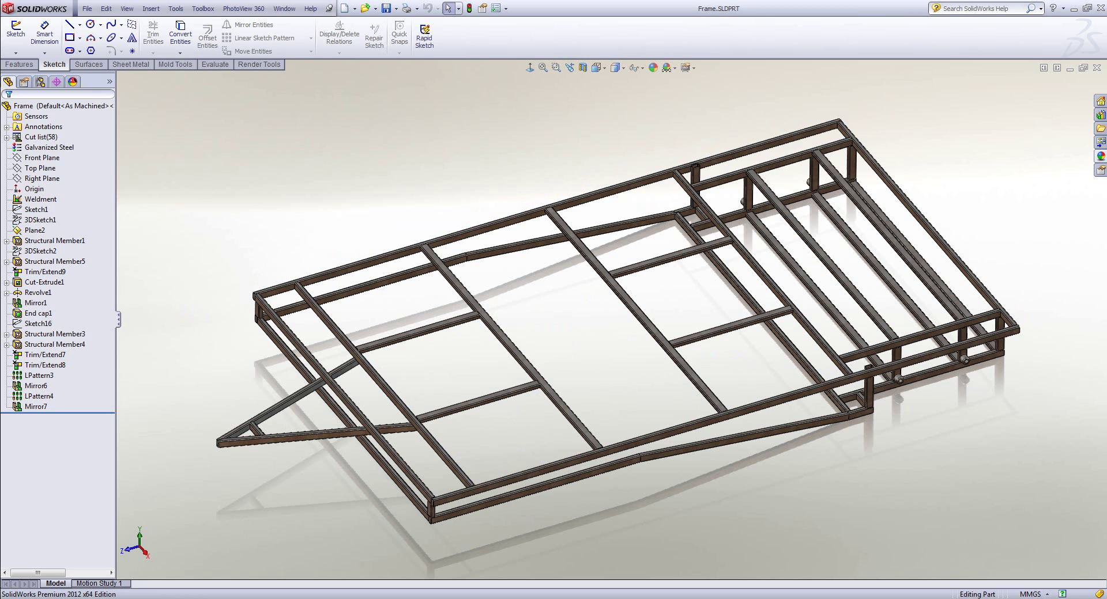
pyautogui.click(37, 210)
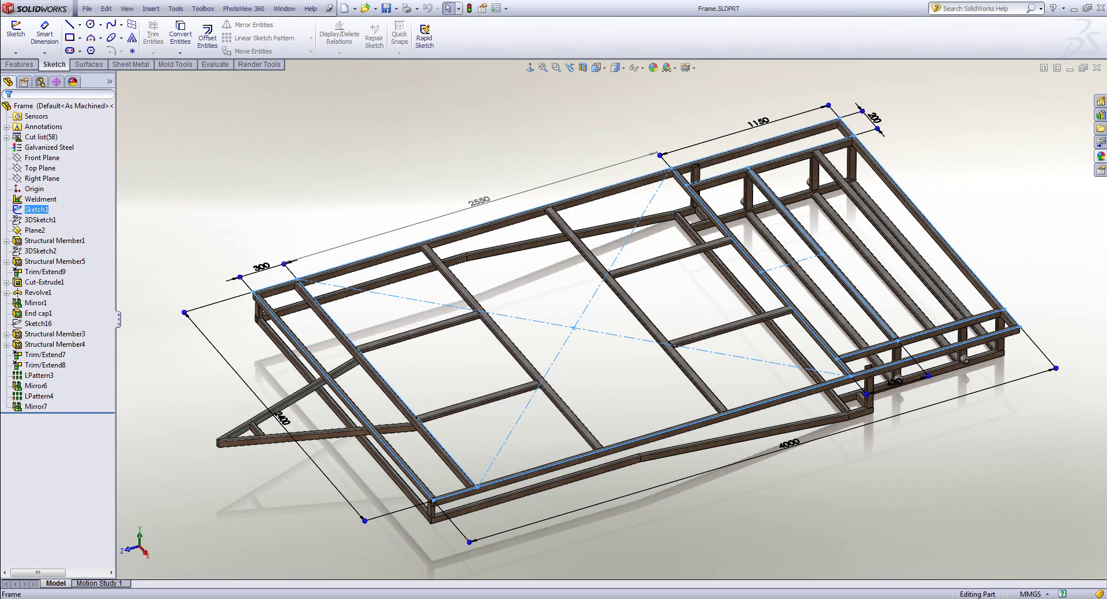
pyautogui.click(43, 127)
pyautogui.rightClick(37, 127)
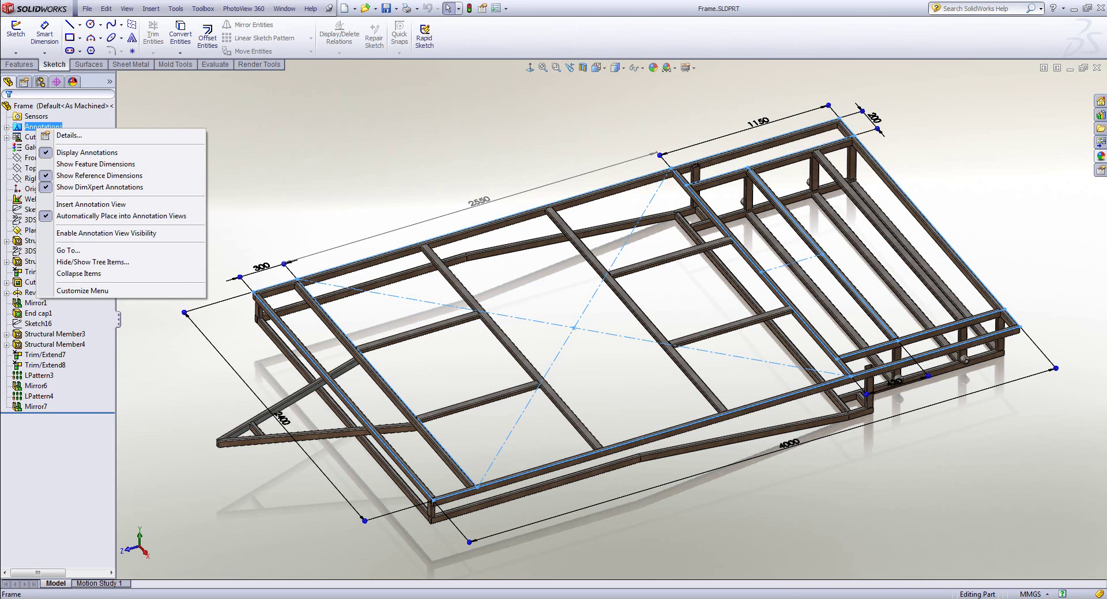
pyautogui.click(96, 165)
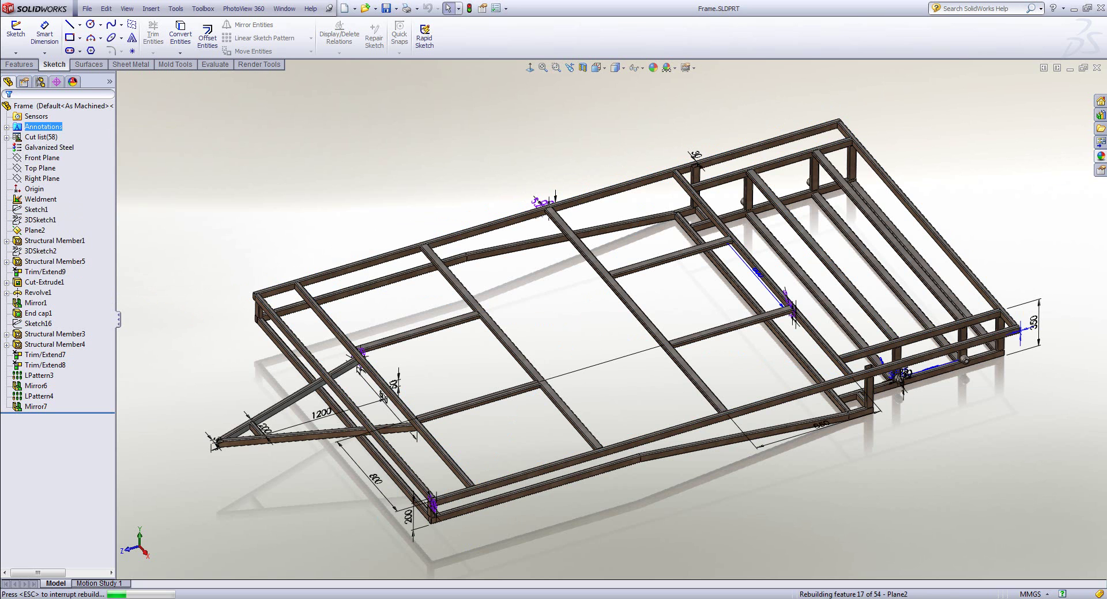
# Step: Spread out the overlapping frame dimensions by moving the 4000, 850, 2400, 2550, 1150 and both 800 mm dimensions clear of the members
pyautogui.moveTo(793, 448); pyautogui.dragTo(818, 476)
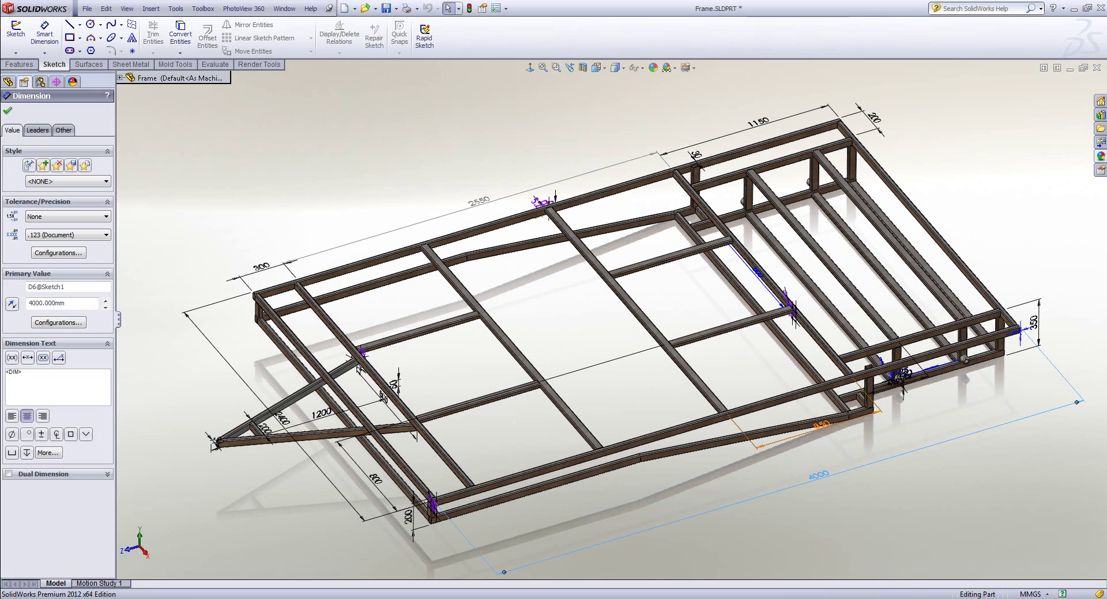
pyautogui.moveTo(822, 425); pyautogui.dragTo(843, 449)
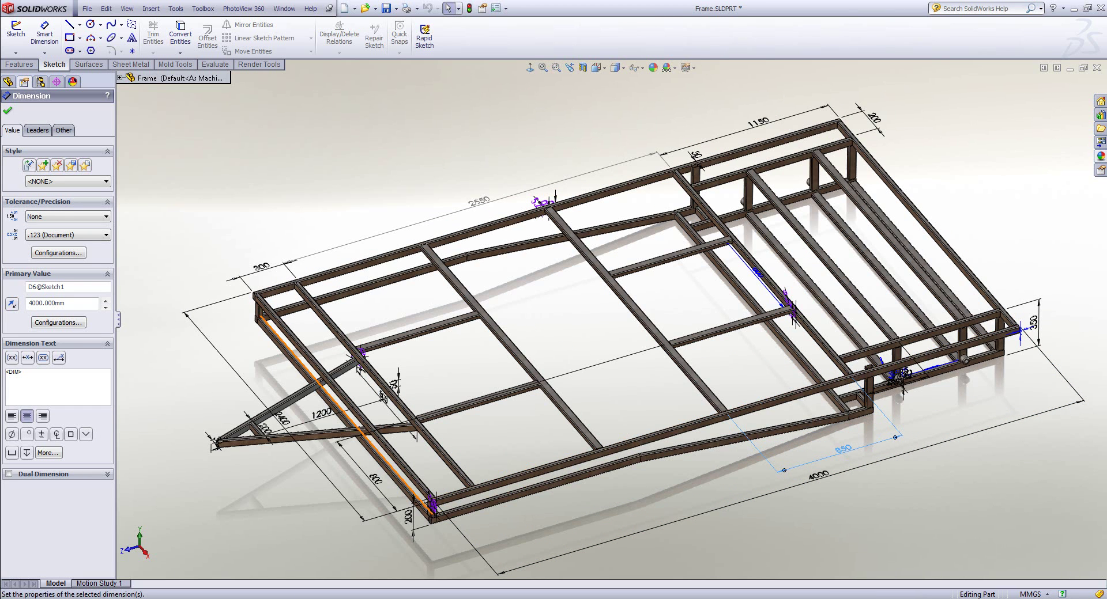
pyautogui.moveTo(283, 417); pyautogui.dragTo(181, 447)
pyautogui.moveTo(374, 479); pyautogui.dragTo(272, 506)
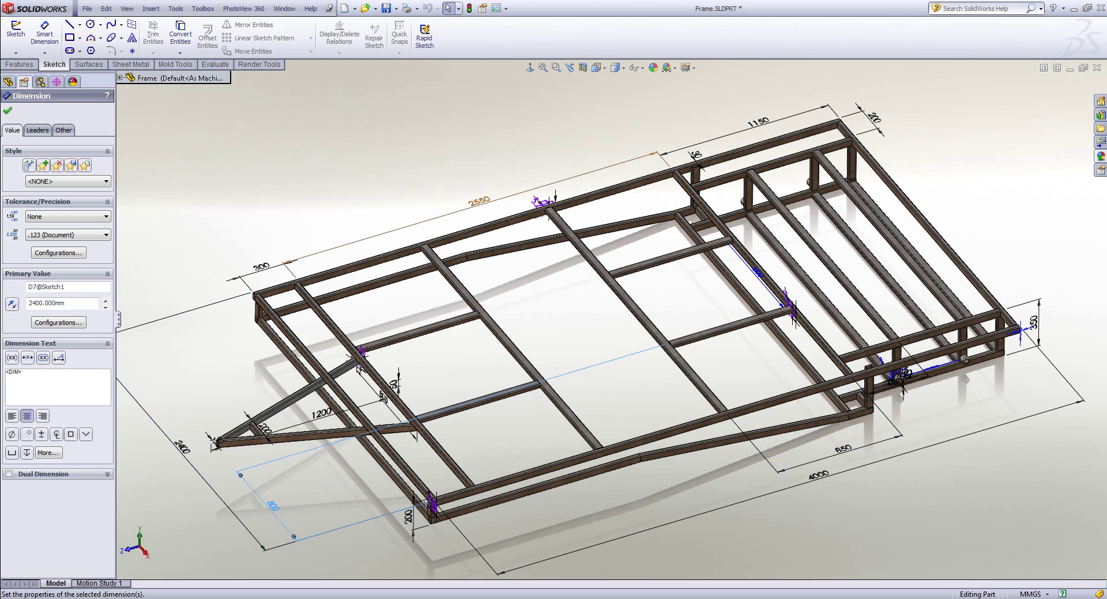
pyautogui.moveTo(479, 201); pyautogui.dragTo(436, 153)
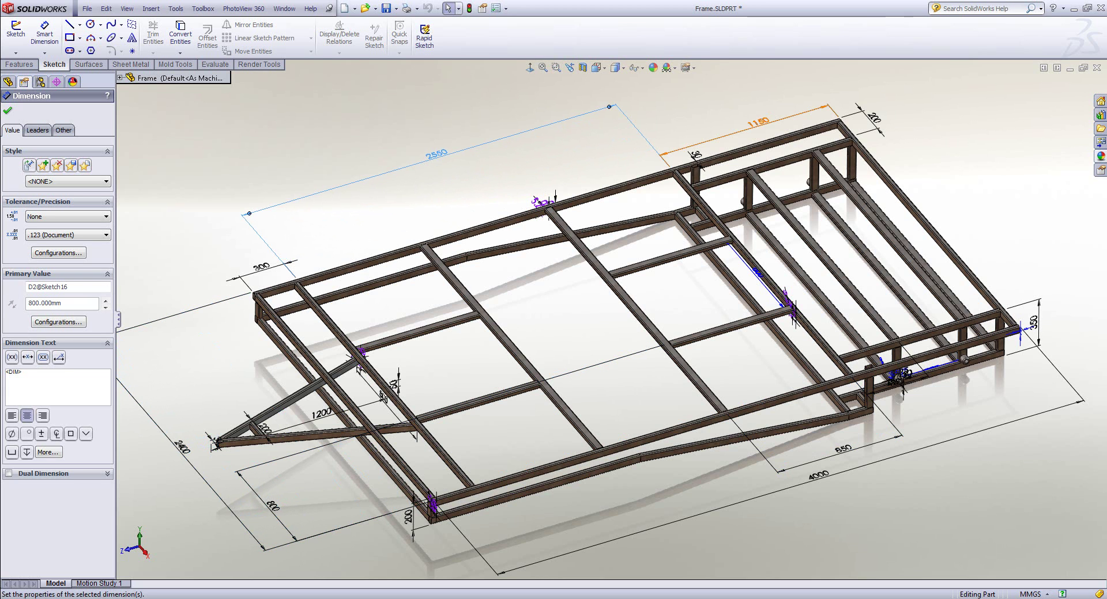
pyautogui.moveTo(758, 122); pyautogui.dragTo(709, 75)
pyautogui.moveTo(758, 272); pyautogui.dragTo(698, 297)
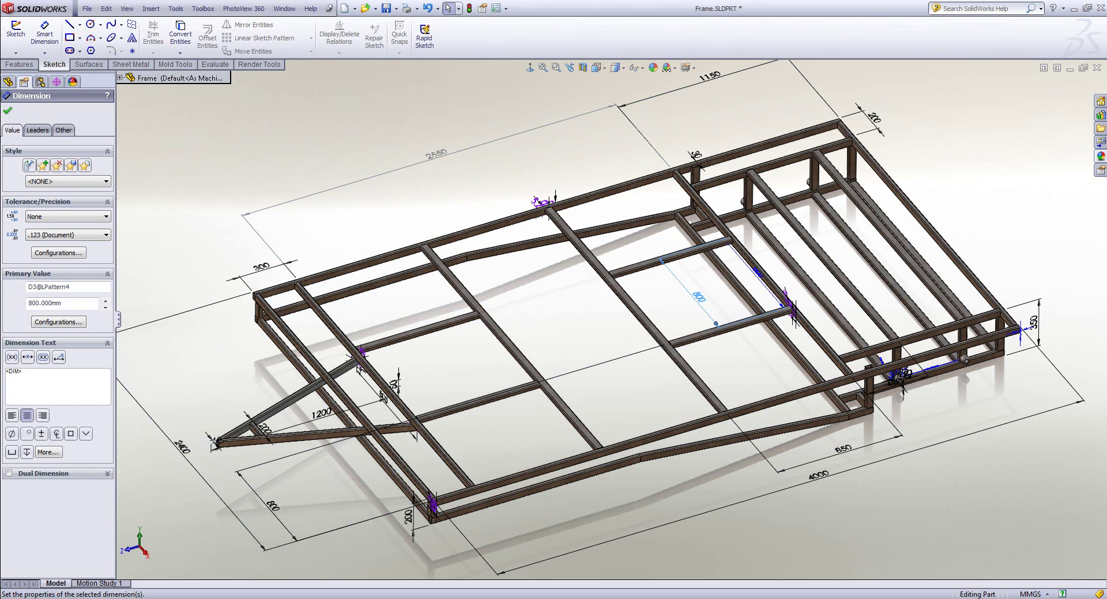
pyautogui.scroll(1, 611, 325)
pyautogui.press('Escape')
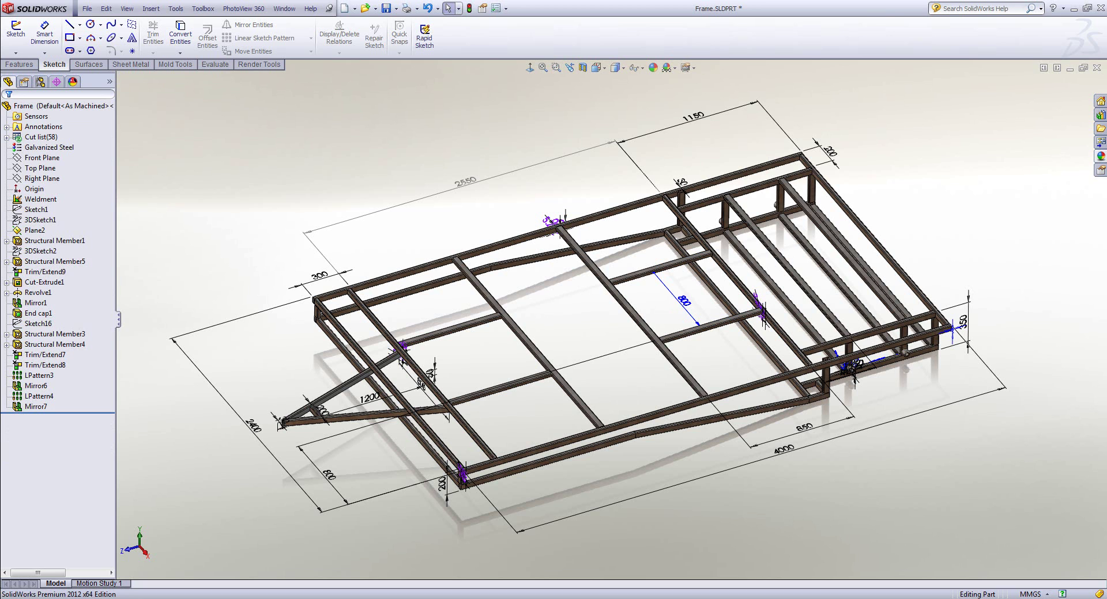
# Step: Show the dimension names on the model and move the 4000 and 850 mm dimensions slightly farther from the frame
pyautogui.click(126, 8)
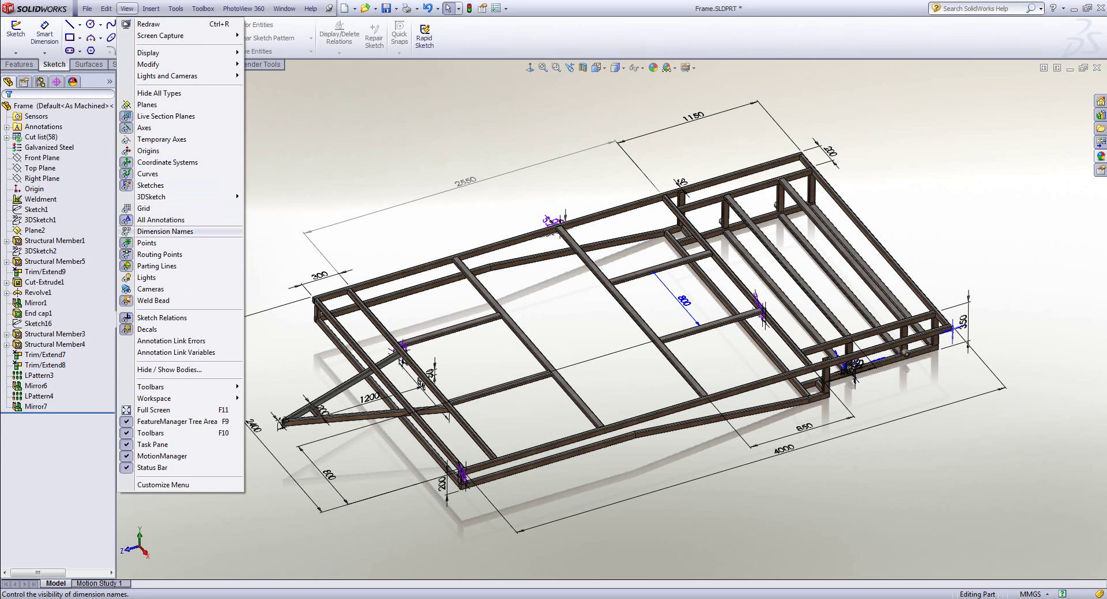
pyautogui.click(165, 231)
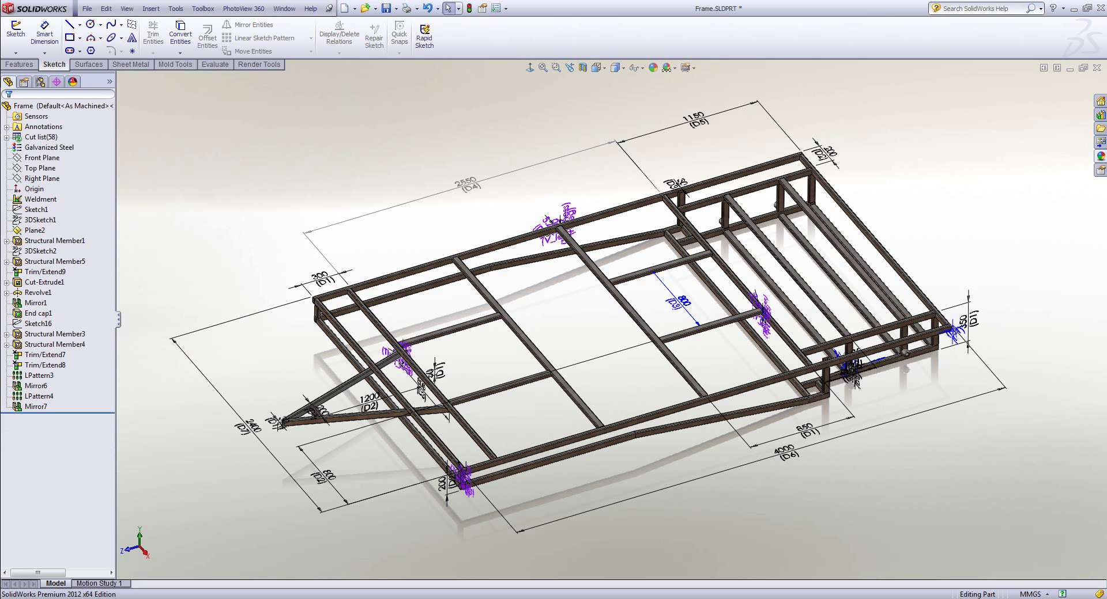
pyautogui.moveTo(785, 451); pyautogui.dragTo(813, 443)
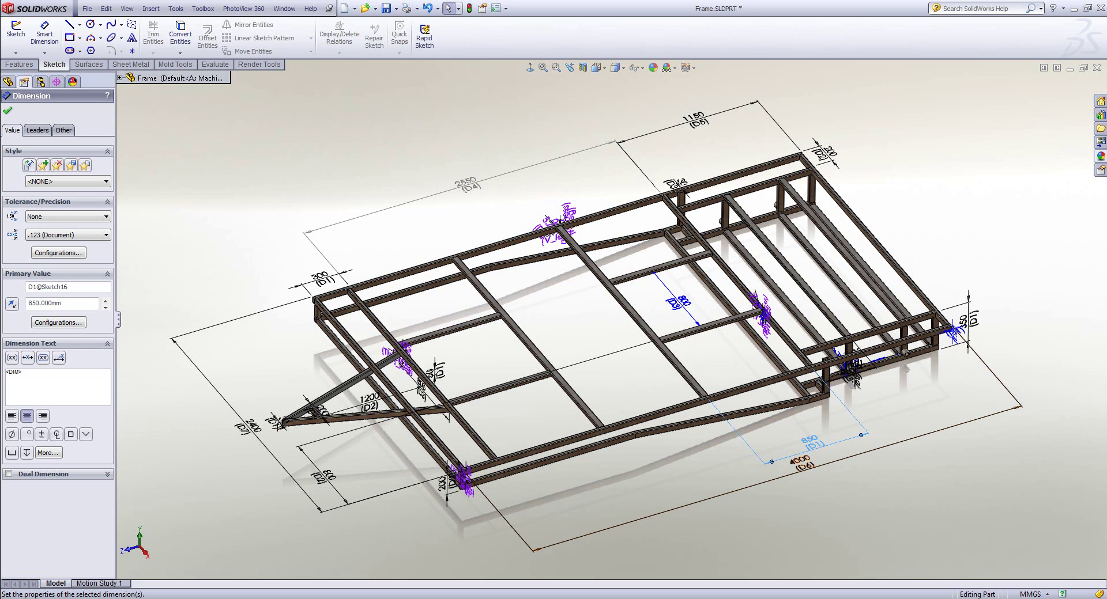
# Step: Rename the 1150 mm dimension of Sketch1 as Back
pyautogui.doubleClick(695, 119)
pyautogui.press('Return')
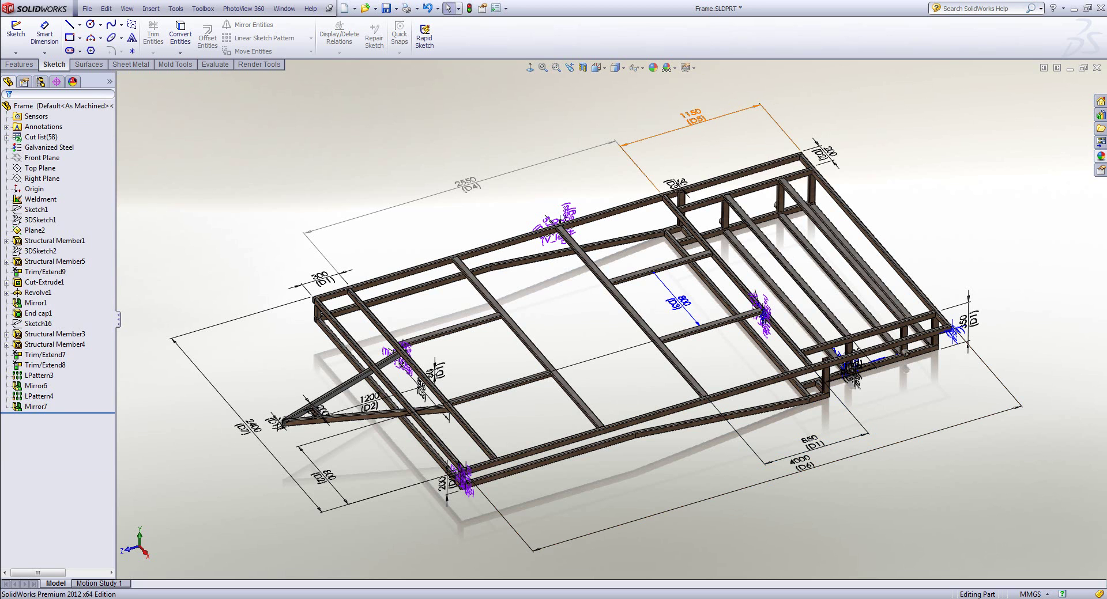
pyautogui.doubleClick(692, 117)
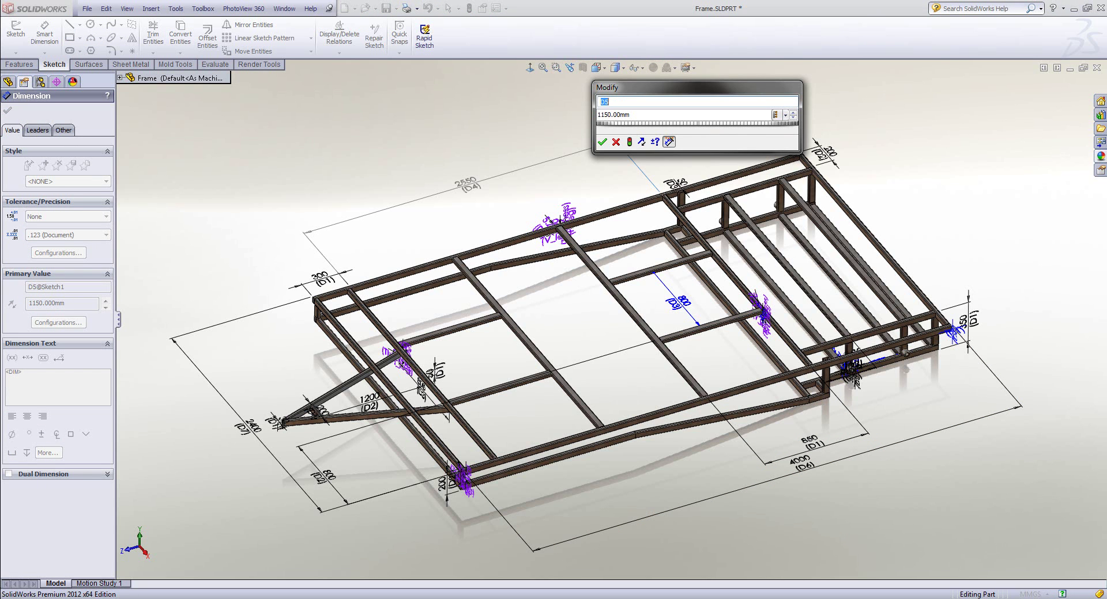
pyautogui.write('Back')
pyautogui.click(602, 142)
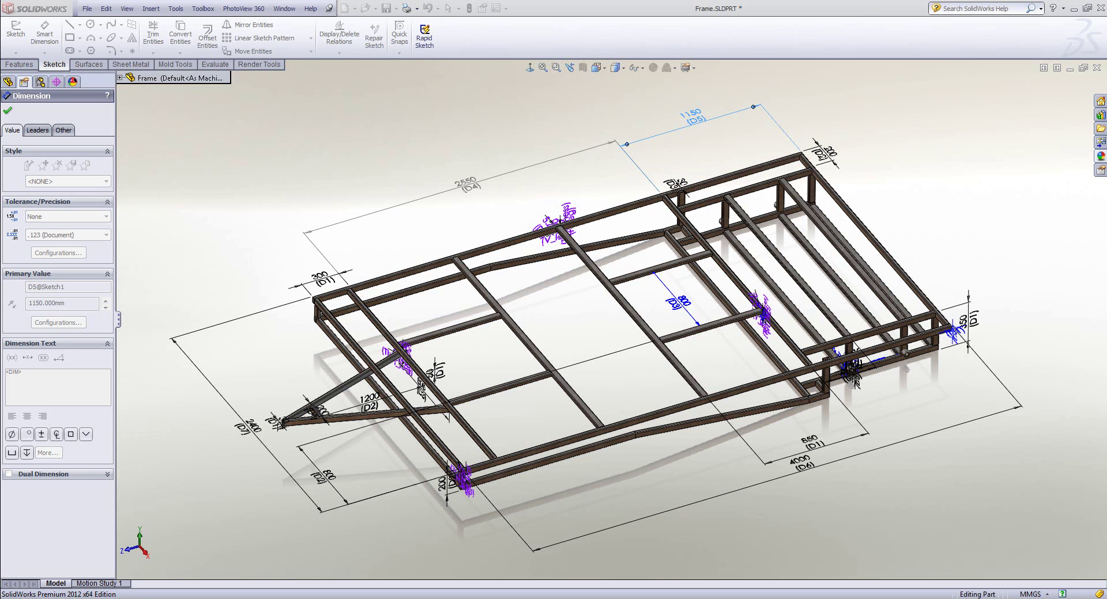
# Step: Rename the 4000 mm overall dimension of Sketch1 as Length
pyautogui.doubleClick(801, 465)
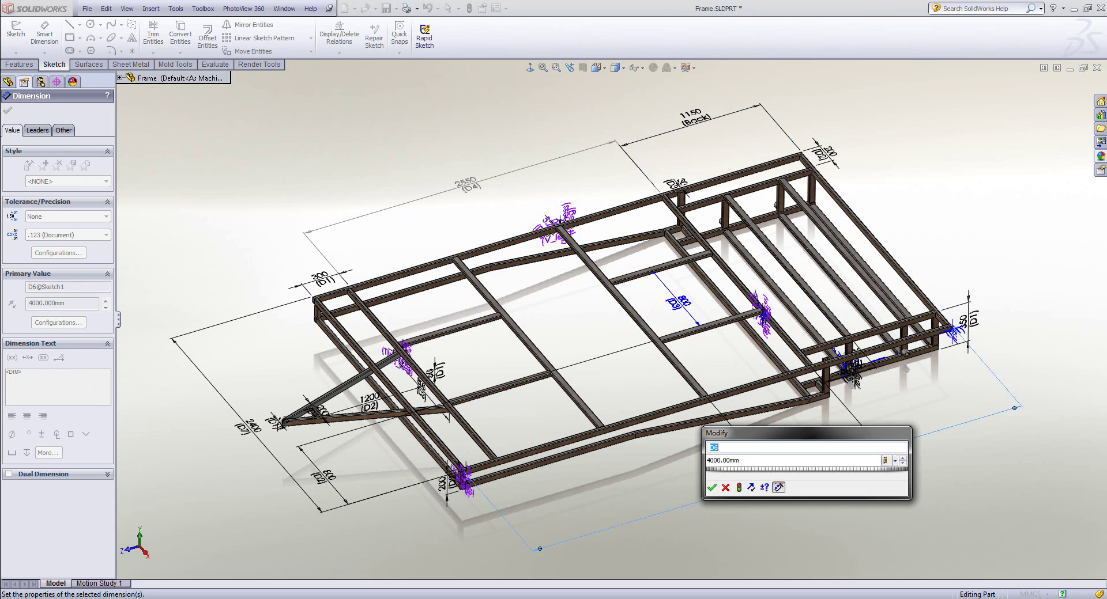
pyautogui.write('Length')
pyautogui.click(711, 488)
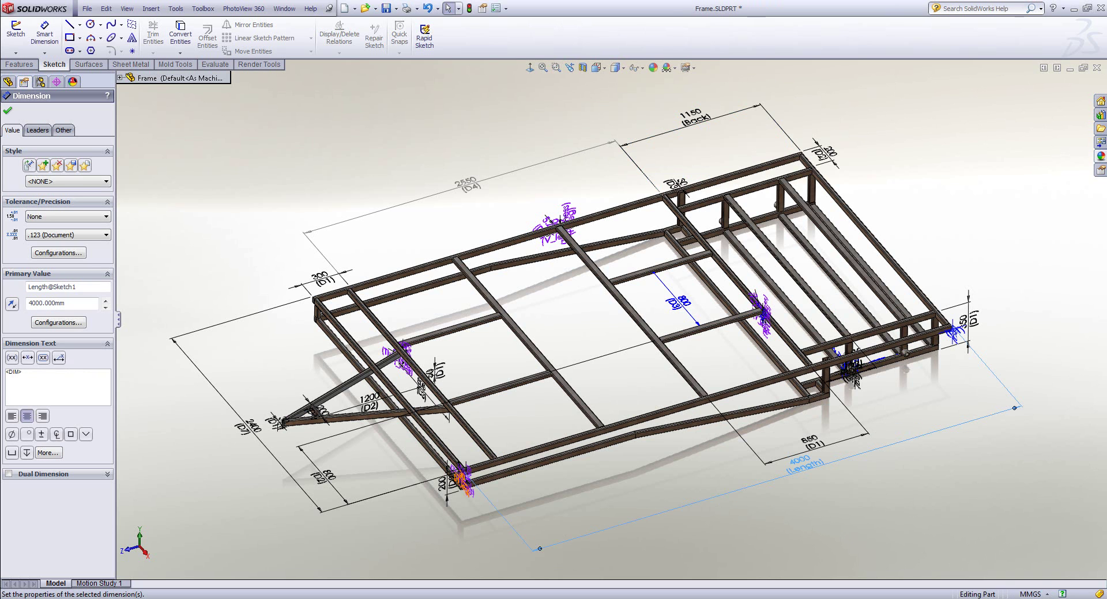
# Step: Rename the 2400 mm dimension of Sketch1 as Width
pyautogui.doubleClick(248, 427)
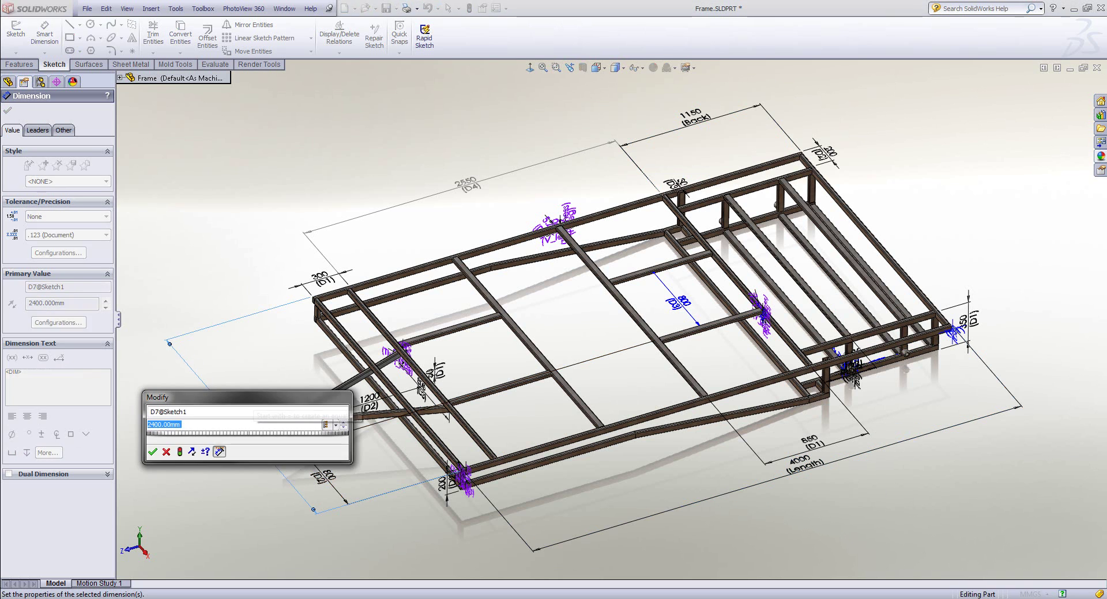
pyautogui.click(151, 412)
pyautogui.doubleClick(153, 412)
pyautogui.write('Width')
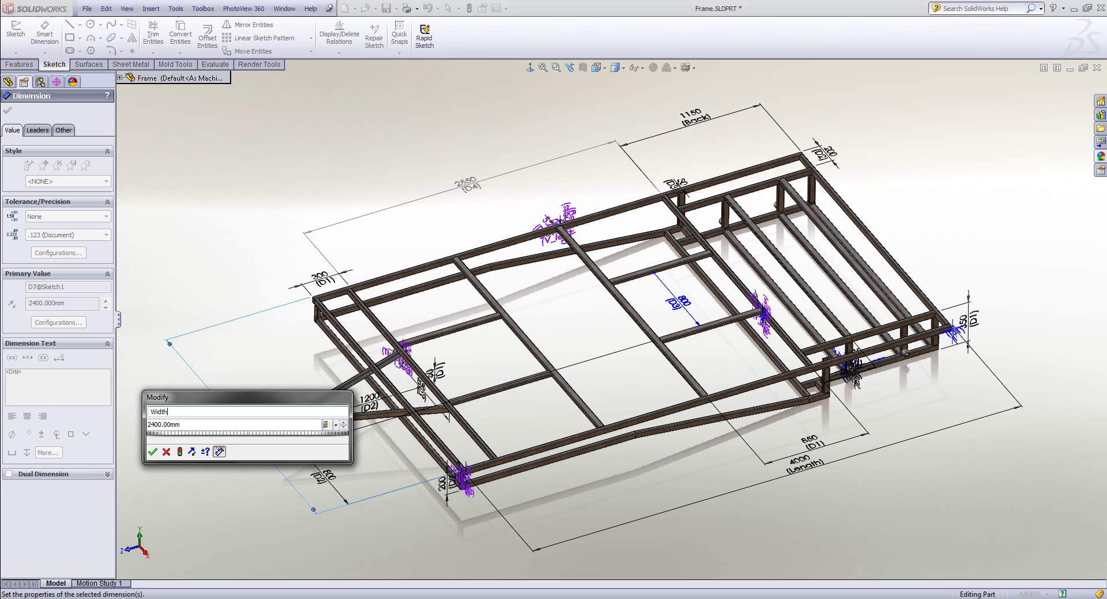
pyautogui.press('Return')
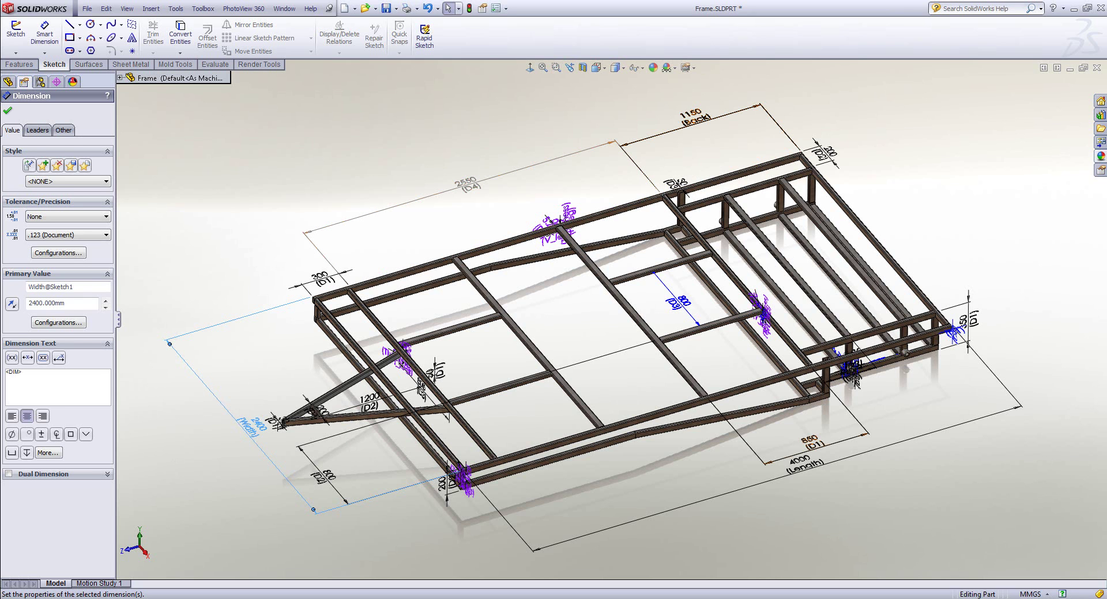
pyautogui.press('Escape')
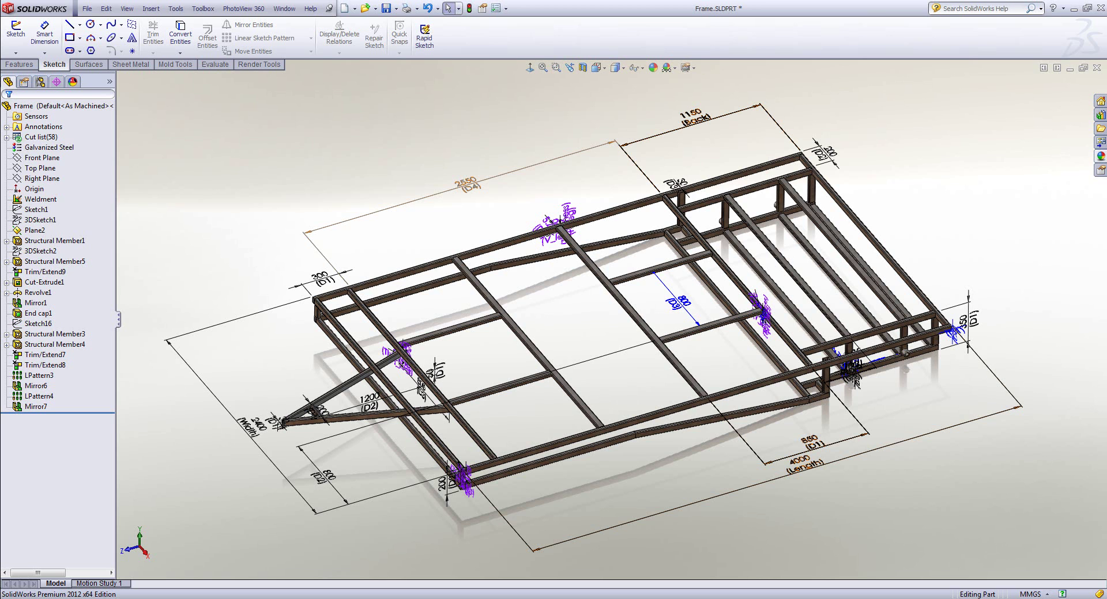
# Step: Select Sketch1 and shorten the frame dynamically by its Length dimension handle to about 3308 mm
pyautogui.click(33, 210)
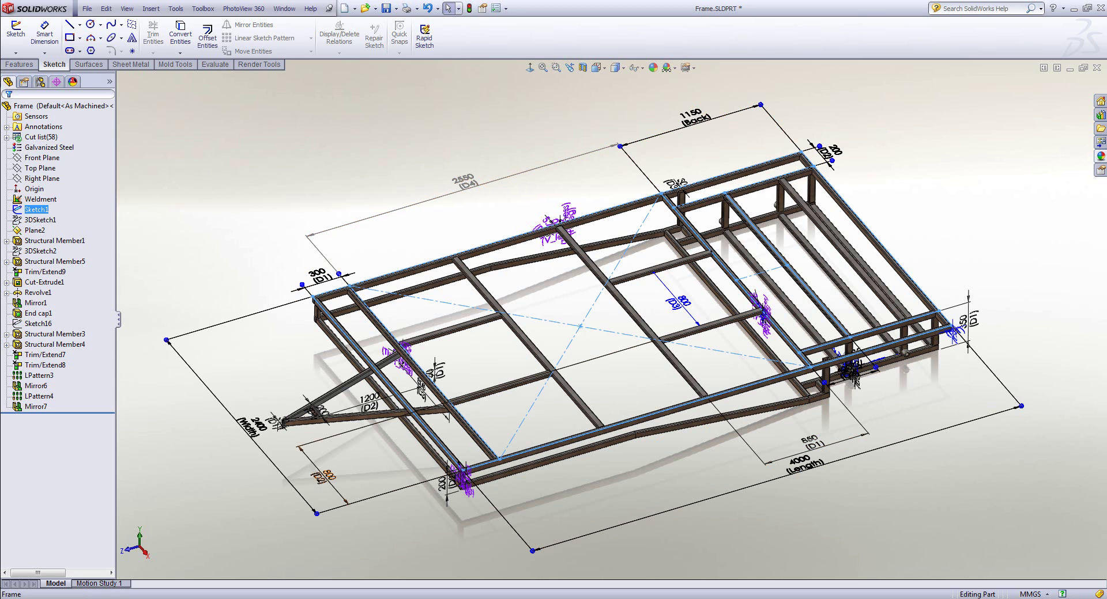
pyautogui.moveTo(1020, 407); pyautogui.dragTo(978, 419)
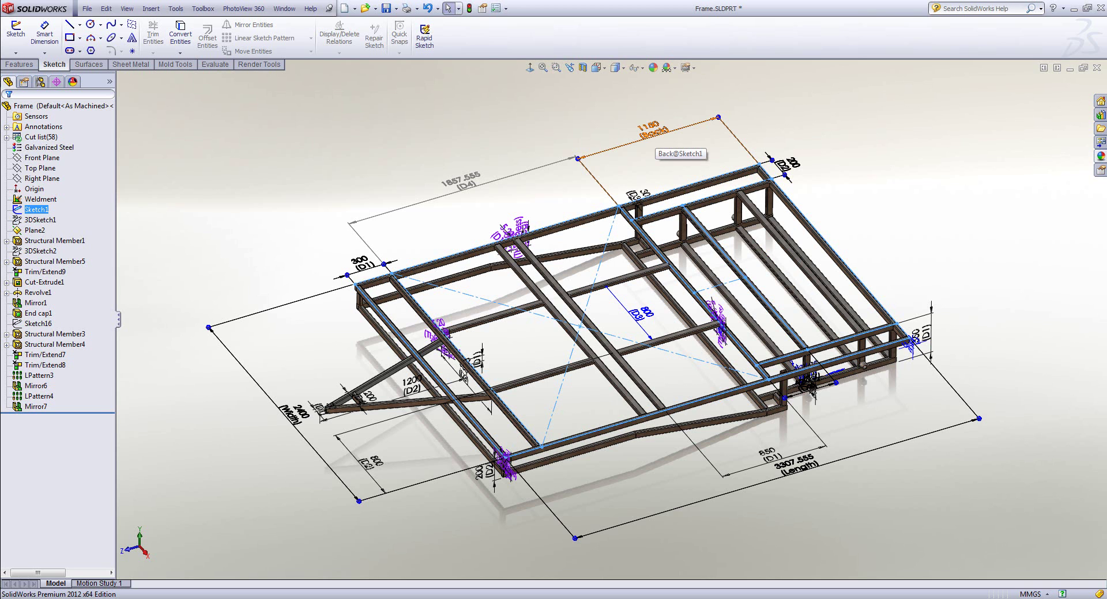
# Step: Start an equation for the Back dimension of Sketch1 using the if() function
pyautogui.doubleClick(653, 129)
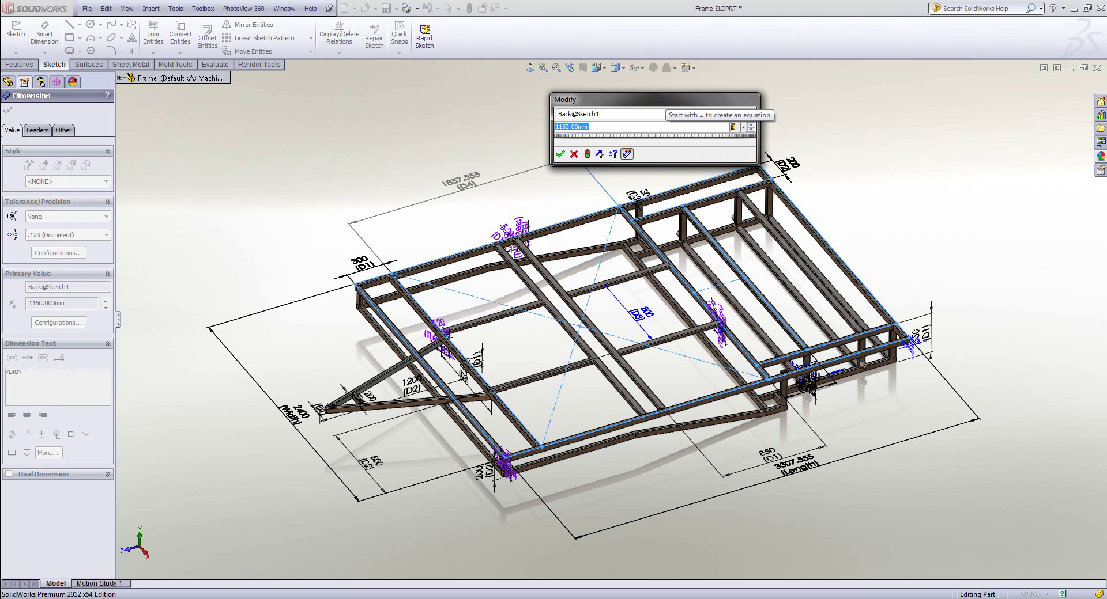
pyautogui.write('=')
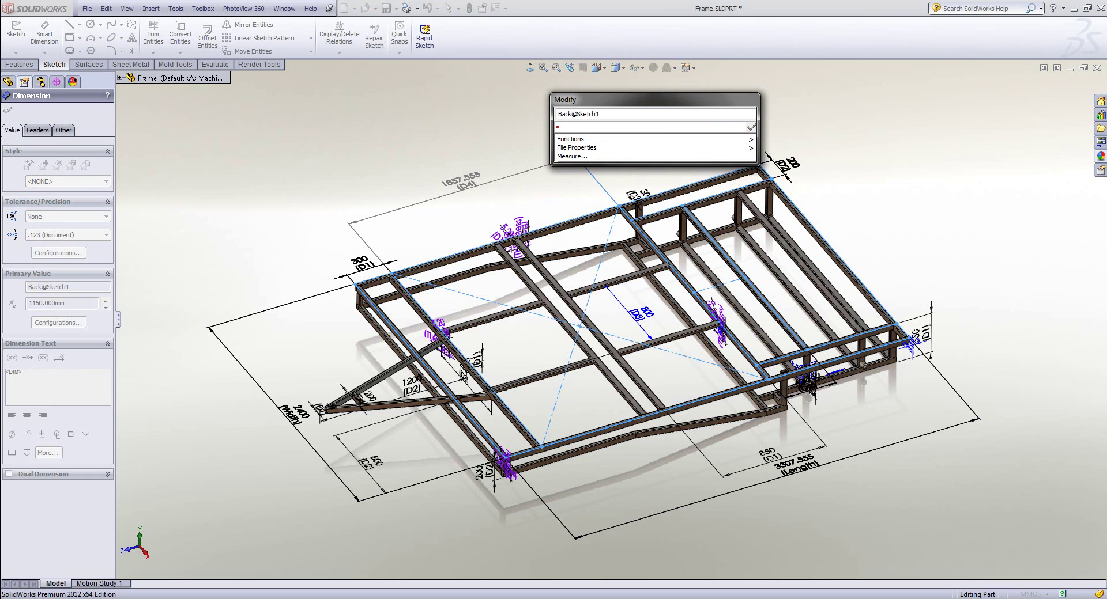
pyautogui.write('if')
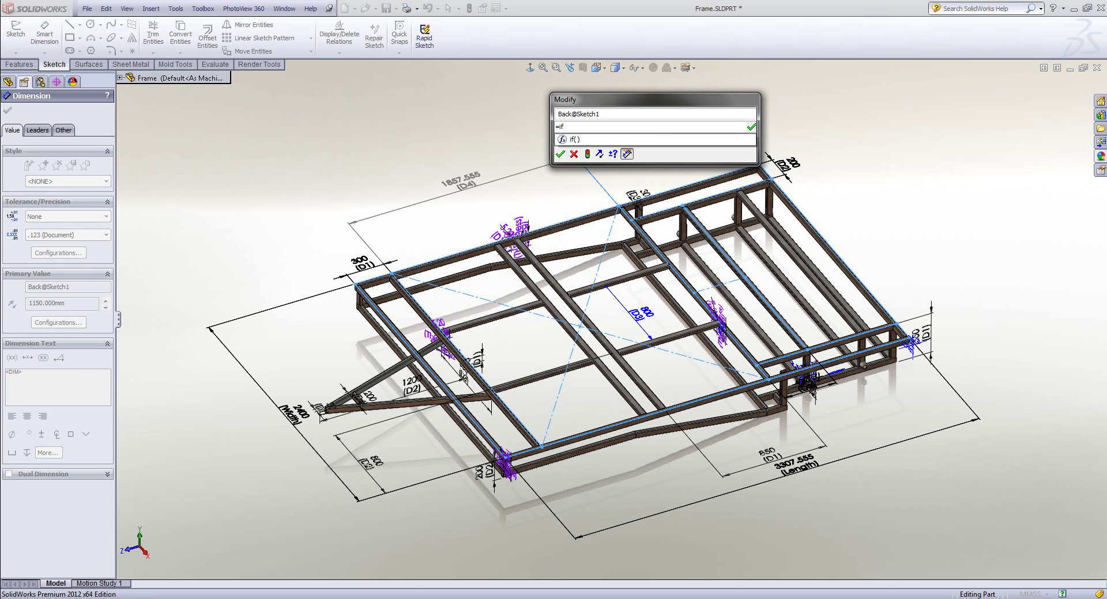
pyautogui.press('Down')
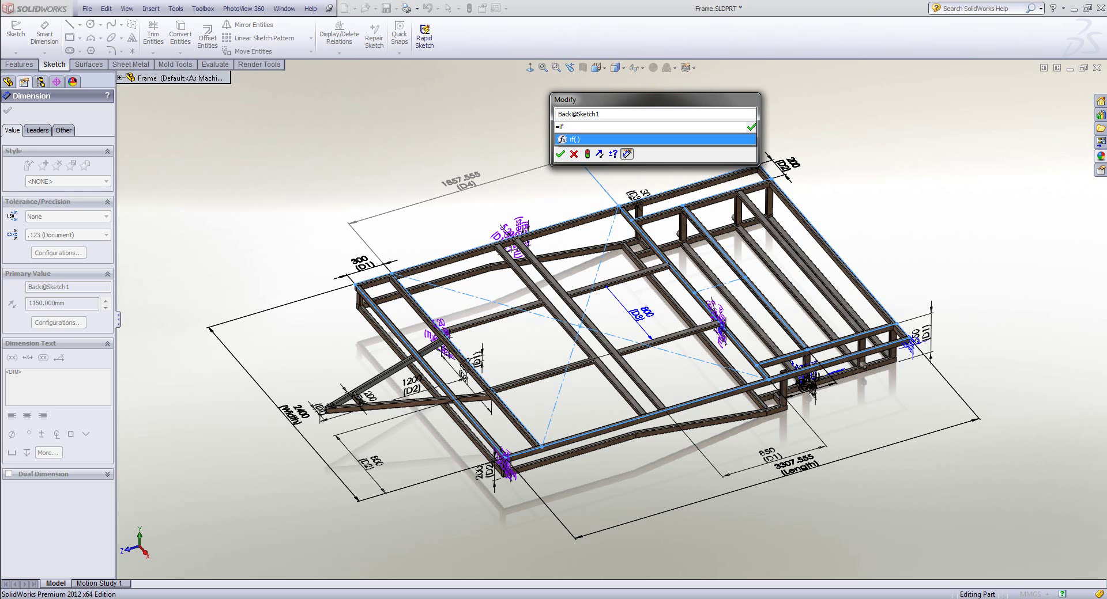
pyautogui.press('Return')
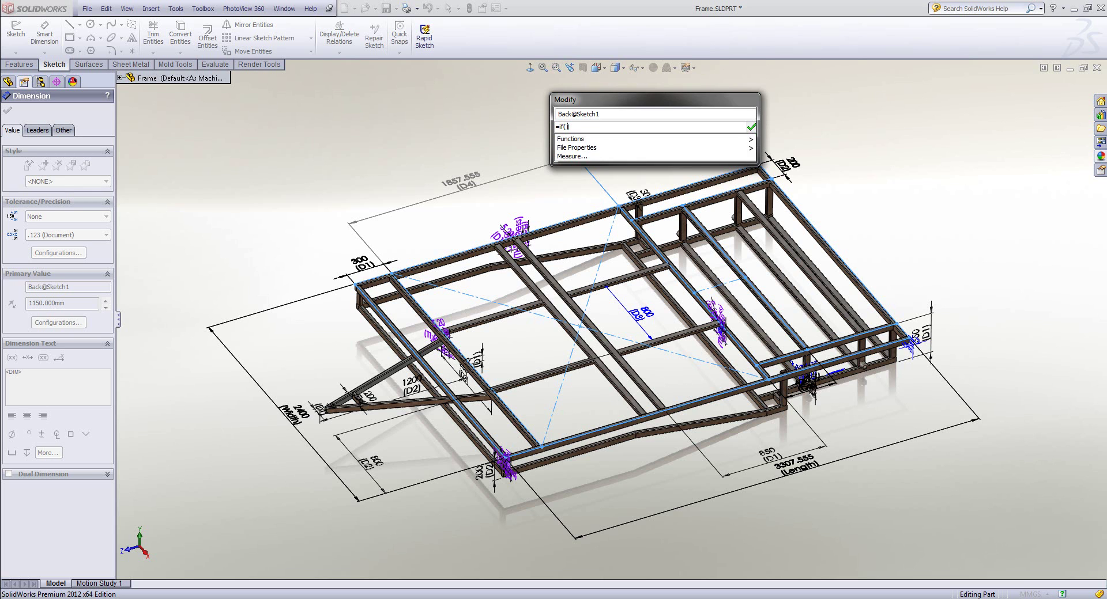
# Step: Complete the Back dimension's equation as if("Length@Sketch1" > 2500, 1150, 700) and accept it
pyautogui.press('Down')
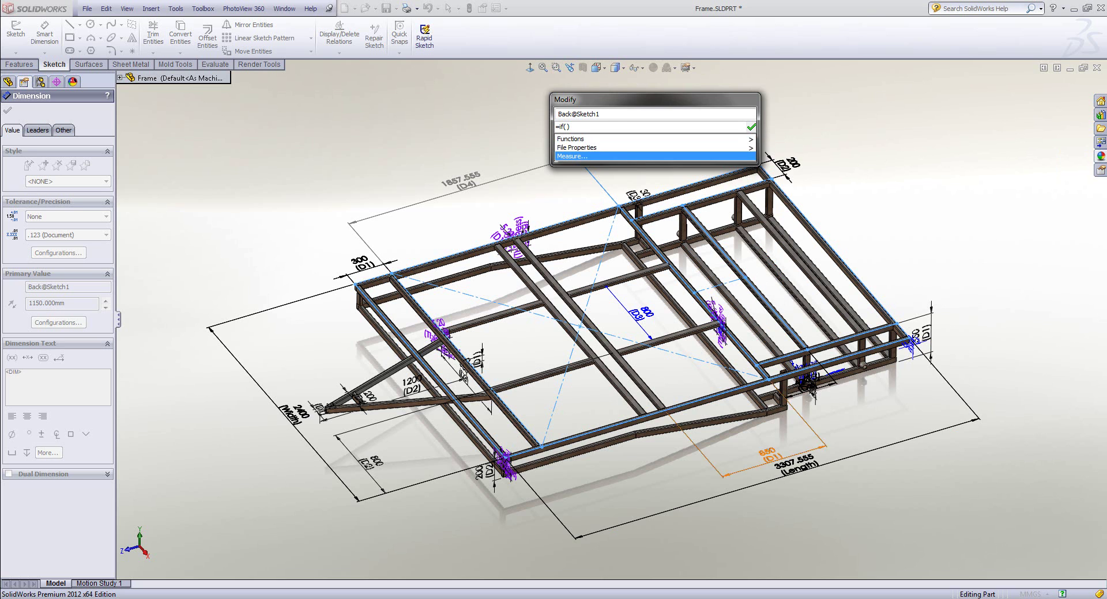
pyautogui.click(794, 465)
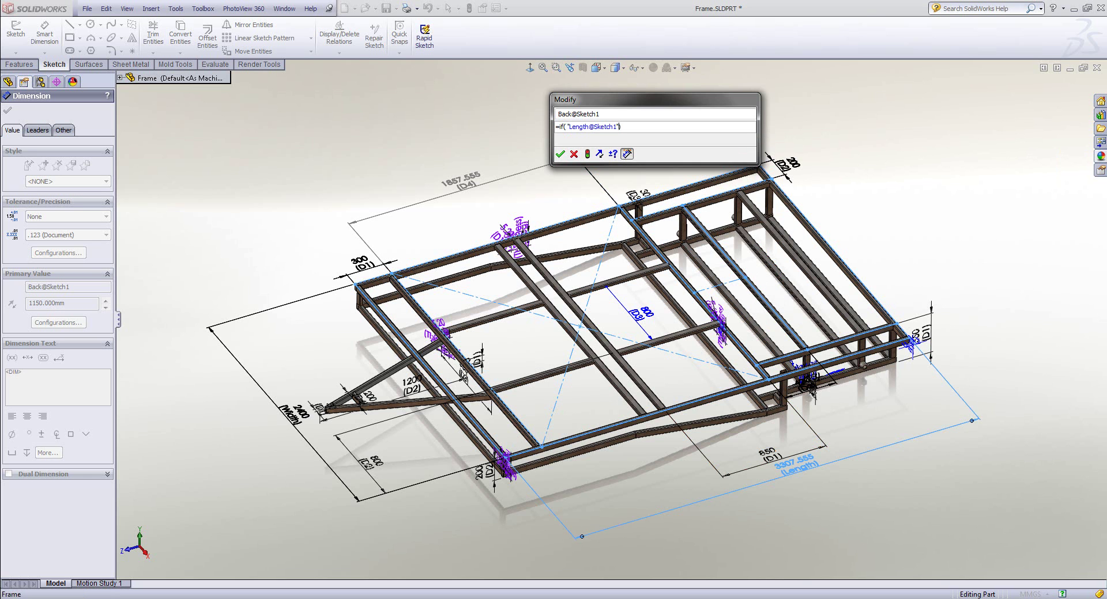
pyautogui.write('>2500,')
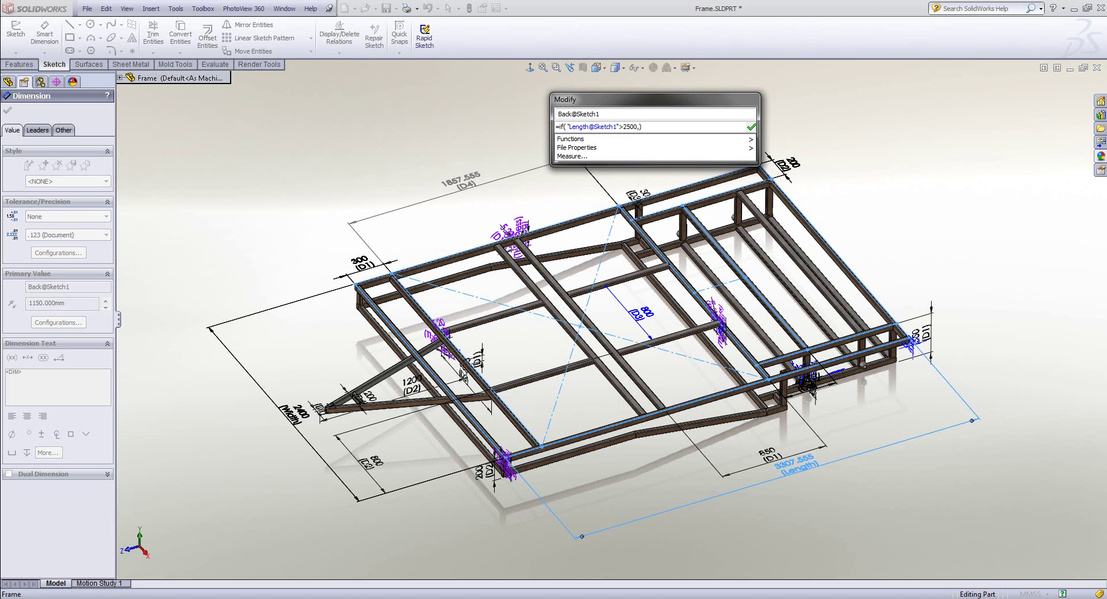
pyautogui.write('1150')
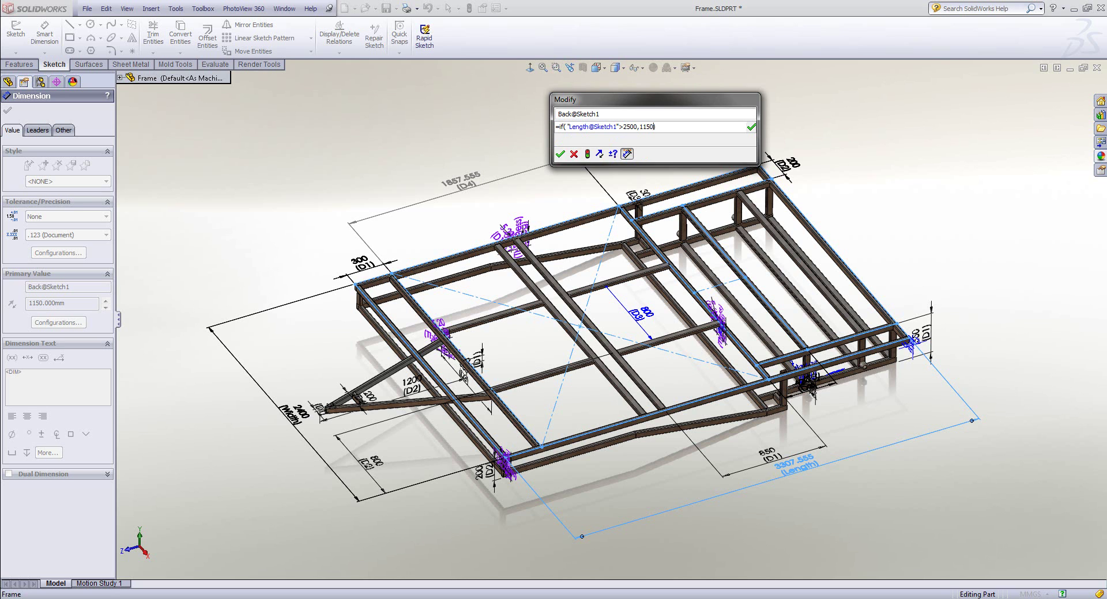
pyautogui.write(',')
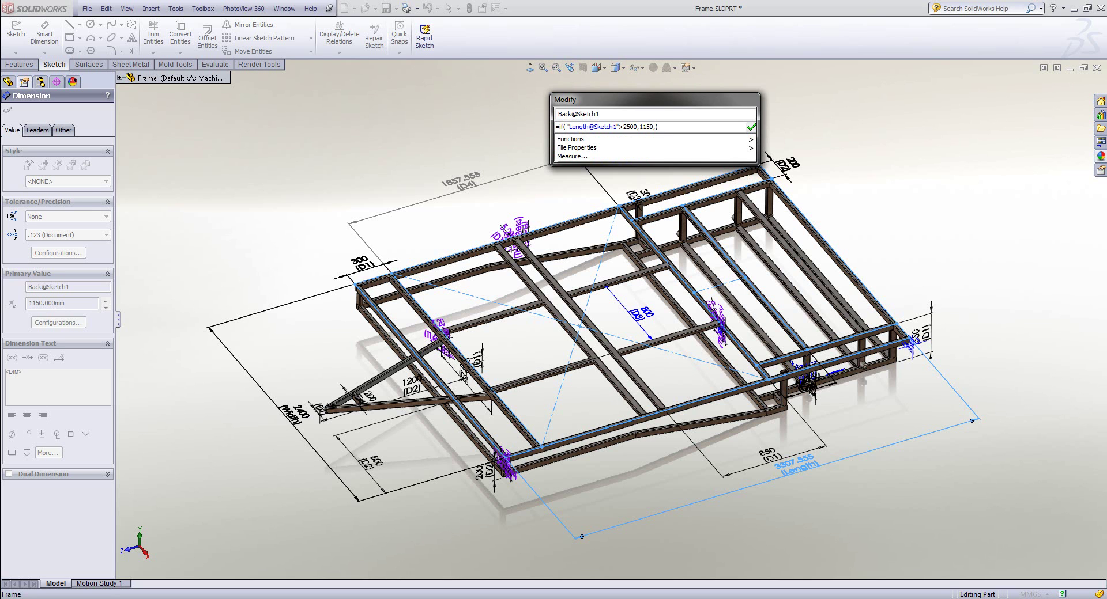
pyautogui.write('7')
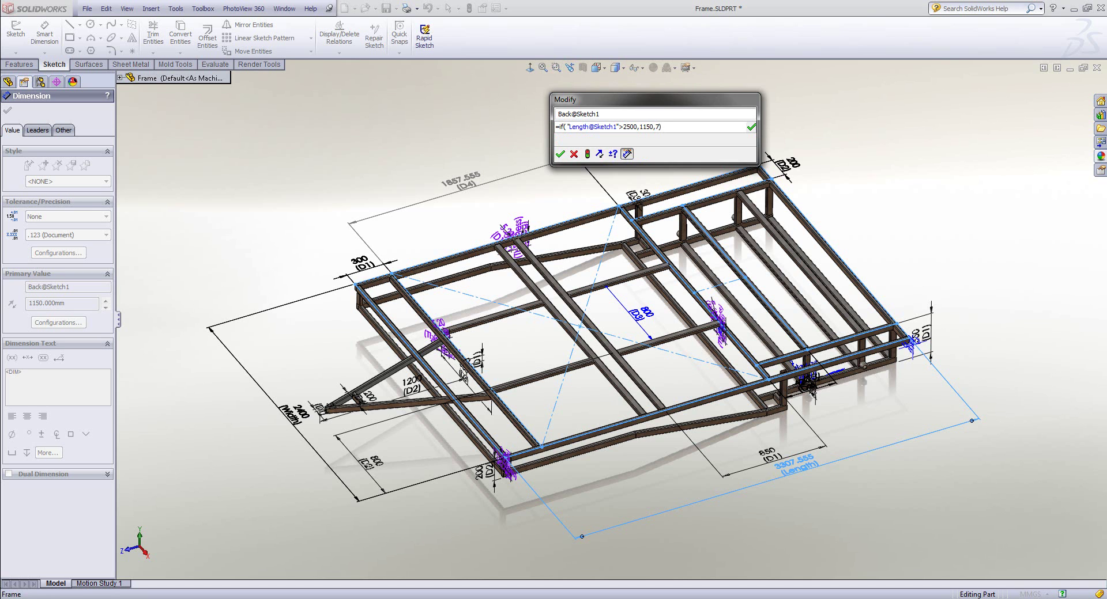
pyautogui.write('00')
pyautogui.click(751, 127)
pyautogui.click(560, 154)
pyautogui.press('Escape')
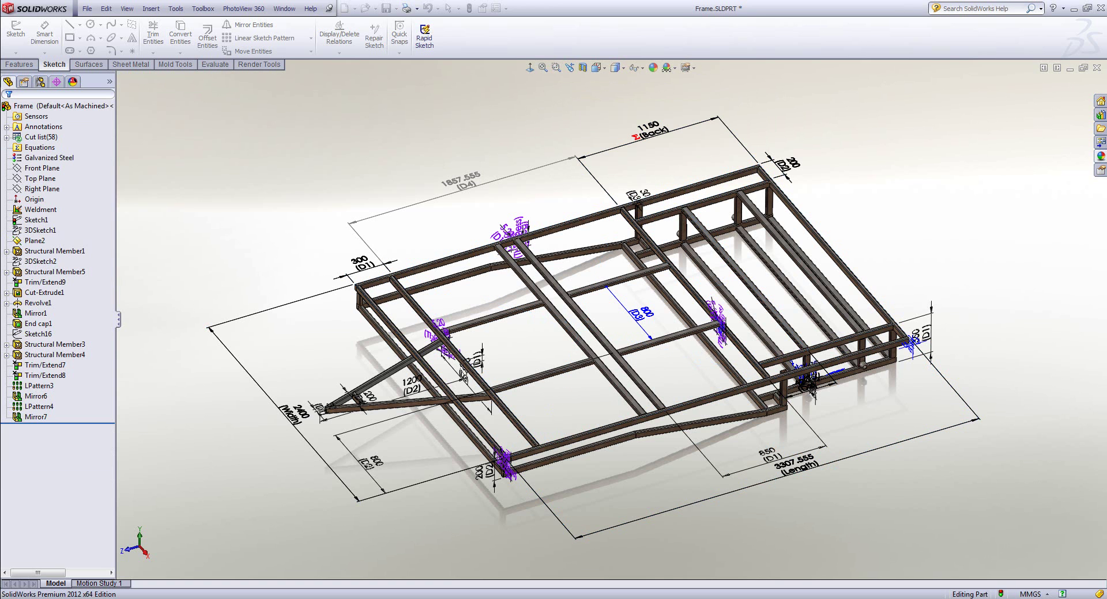
# Step: Set the Length dimension of Sketch1 to 2400 mm and highlight the LPattern3 feature on the frame
pyautogui.click(799, 464)
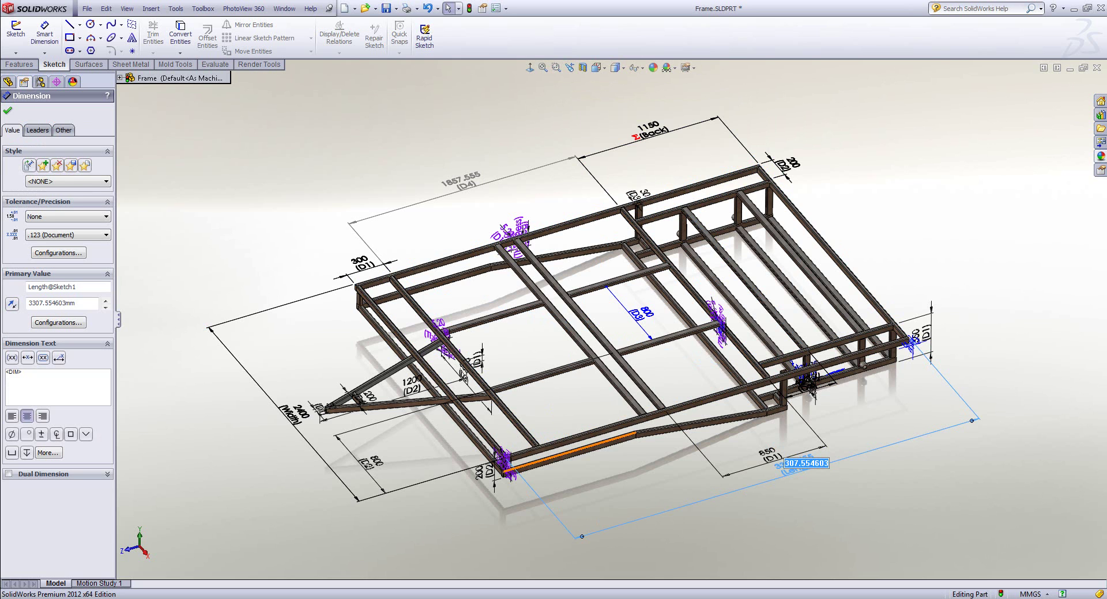
pyautogui.write('2400')
pyautogui.press('Return')
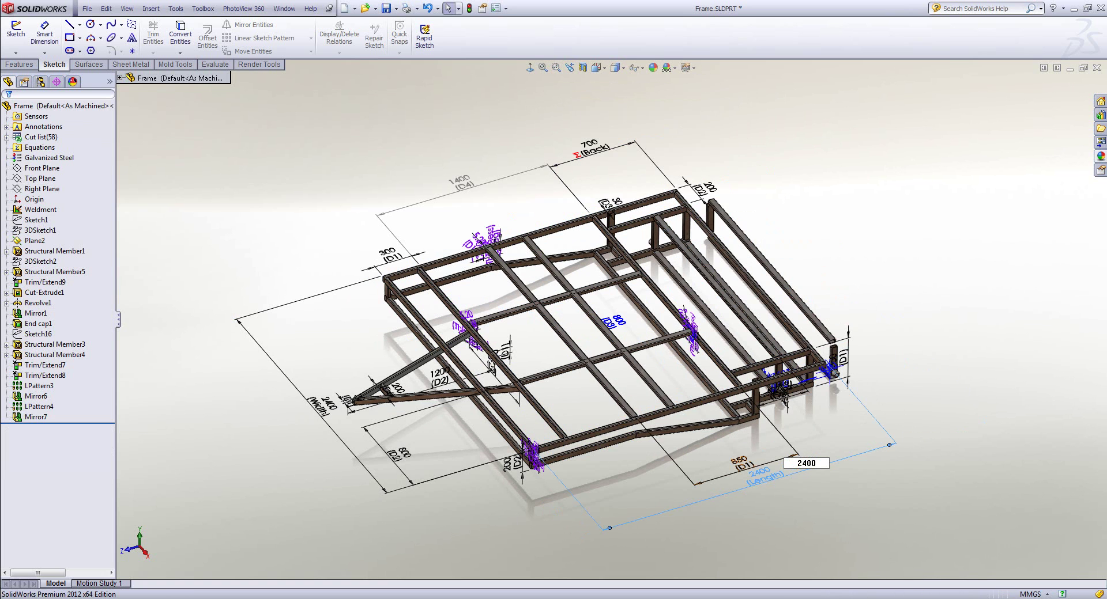
pyautogui.press('Escape')
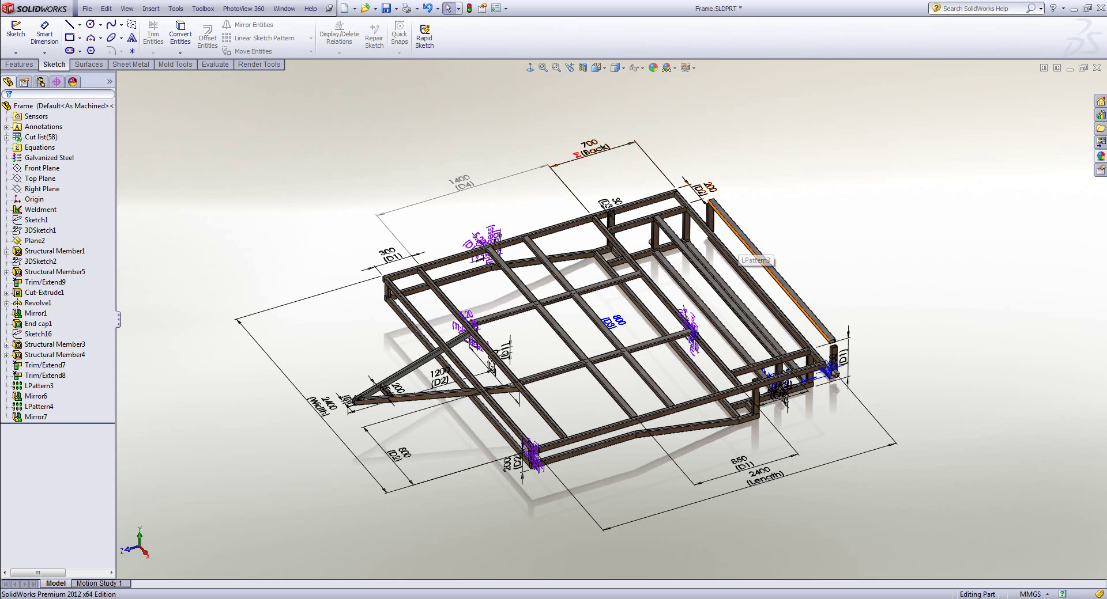
pyautogui.click(39, 386)
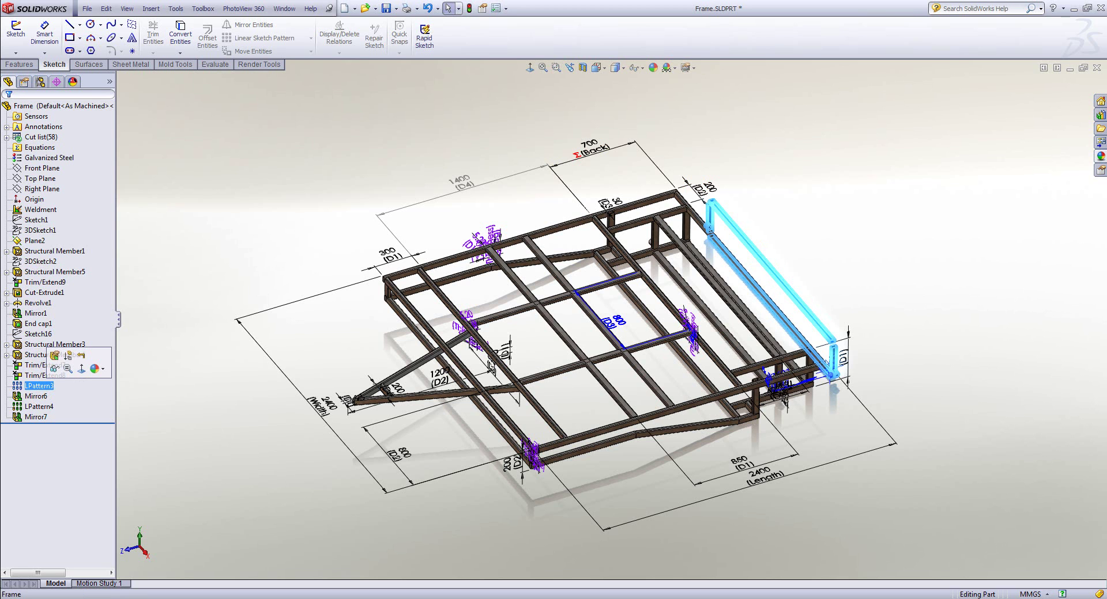
pyautogui.press('Escape')
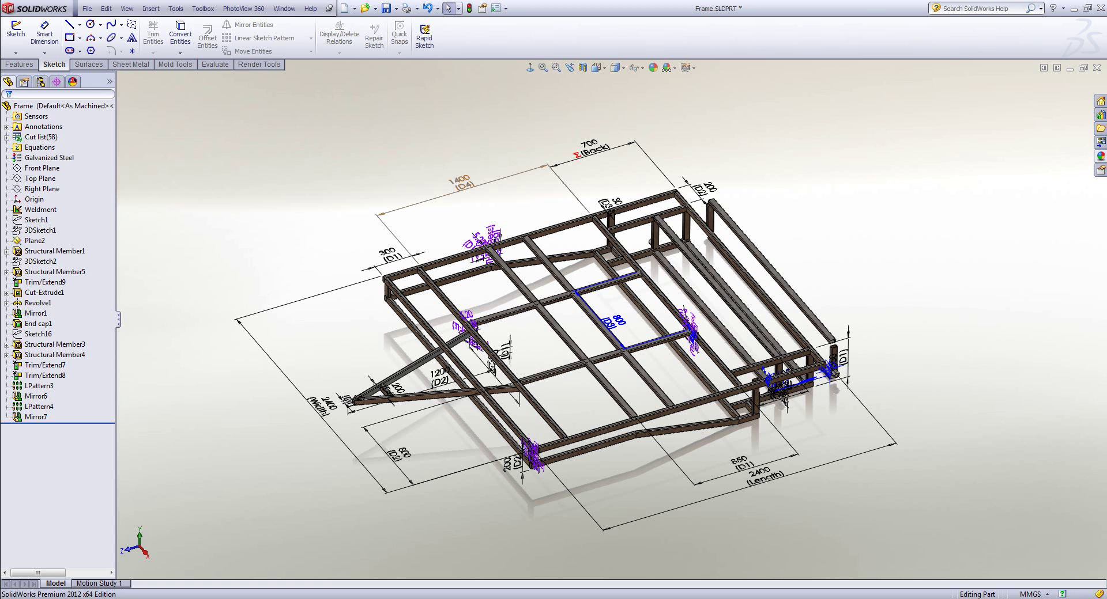
# Step: Open the part's equations and review them in the dimension, ordered and equation views
pyautogui.click(176, 8)
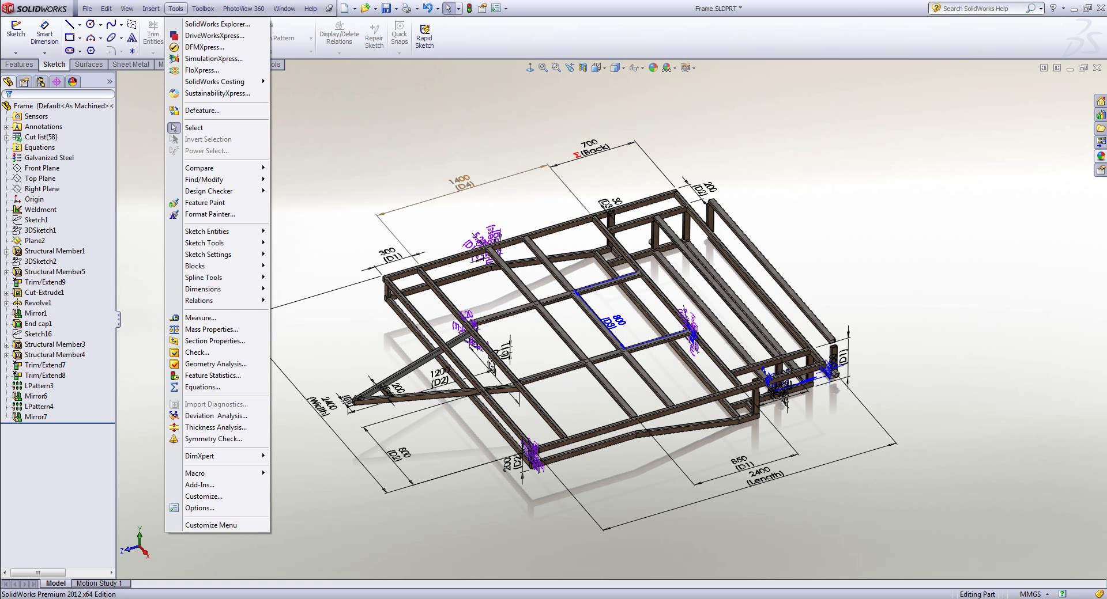
pyautogui.click(202, 387)
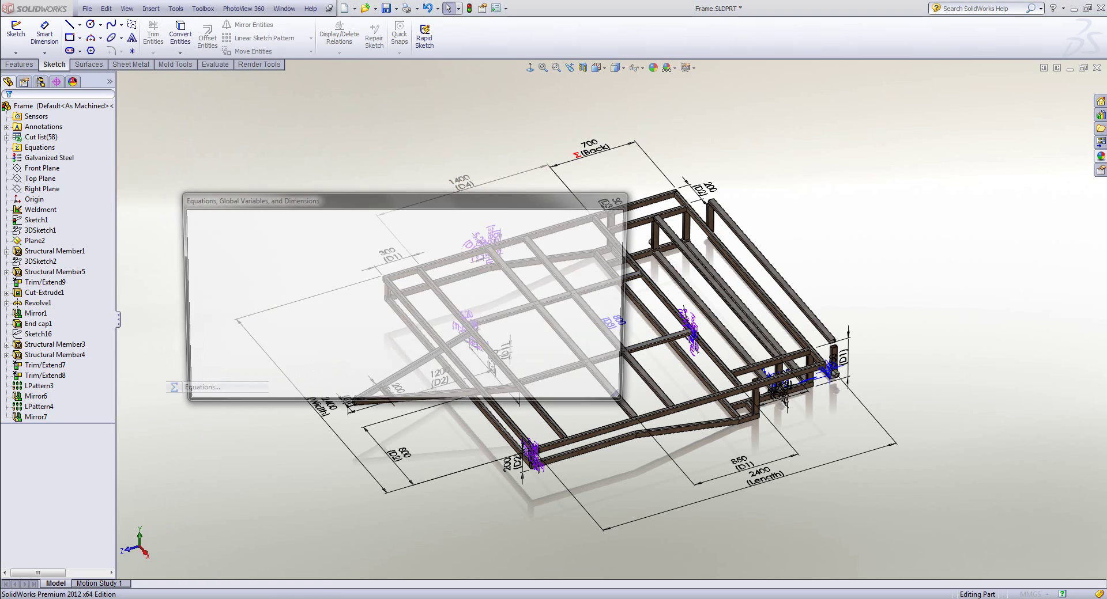
pyautogui.moveTo(323, 196); pyautogui.dragTo(171, 53)
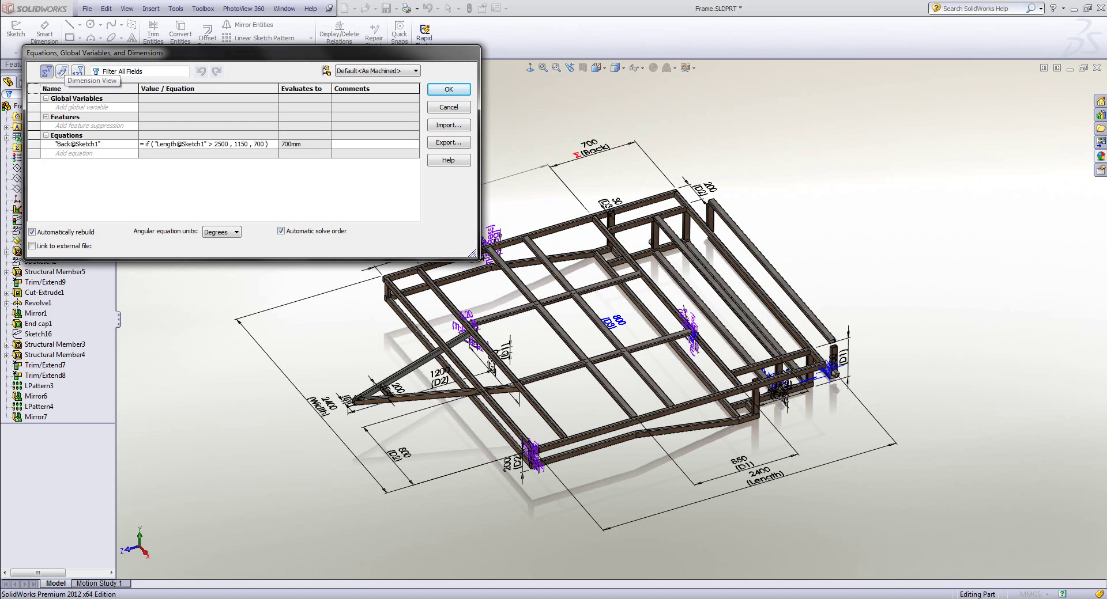
pyautogui.click(61, 71)
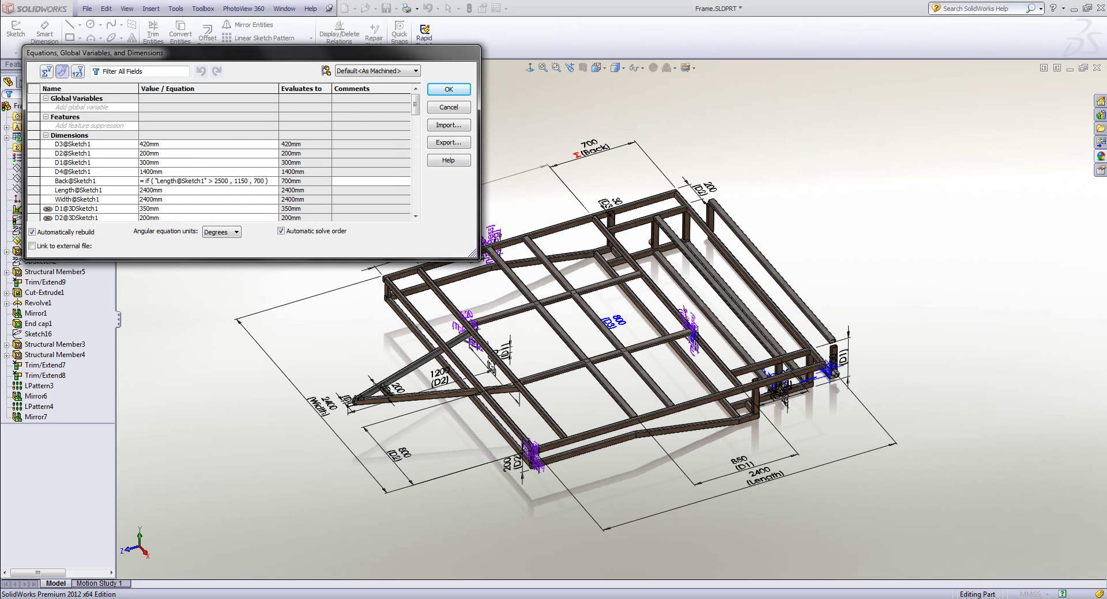
pyautogui.click(78, 71)
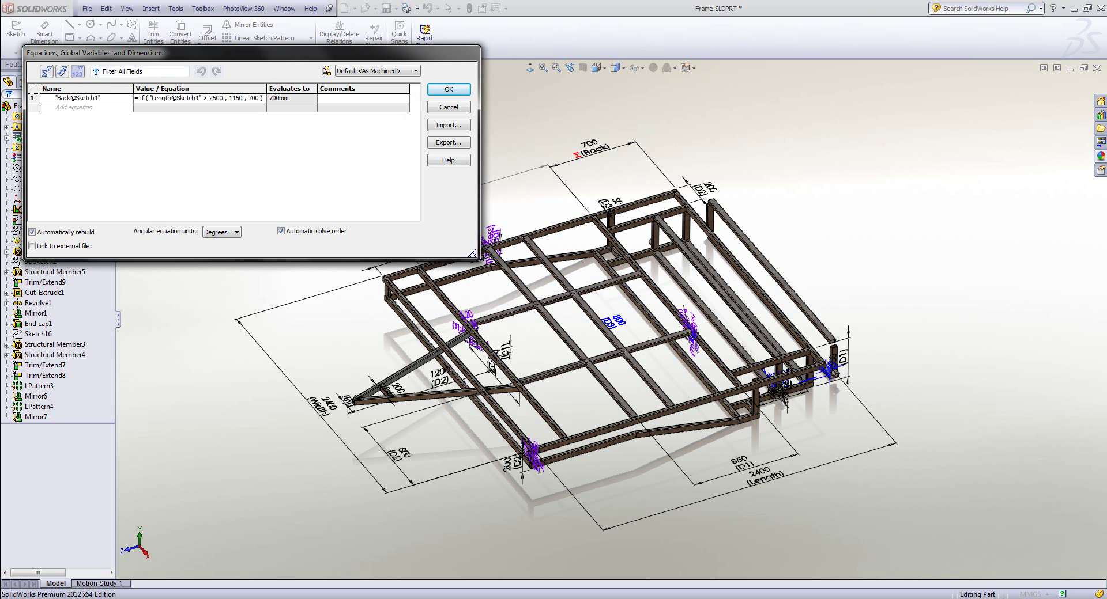
pyautogui.click(46, 71)
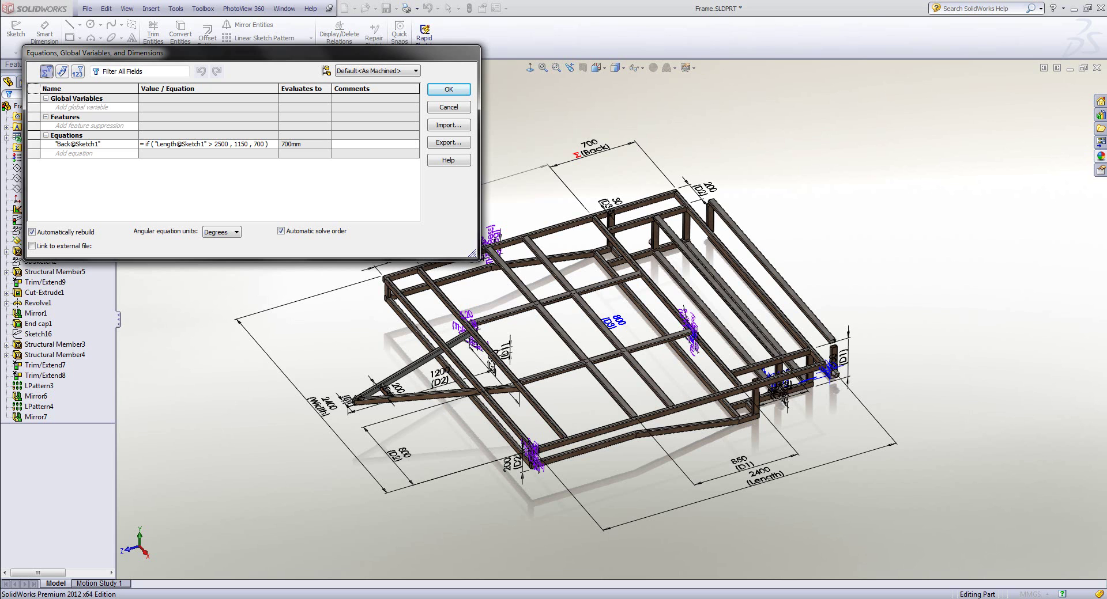
# Step: Add a suppression equation for the LPattern3 feature: if("Back@Sketch1" < 1000, "suppressed", "unsuppressed")
pyautogui.click(89, 126)
pyautogui.click(39, 386)
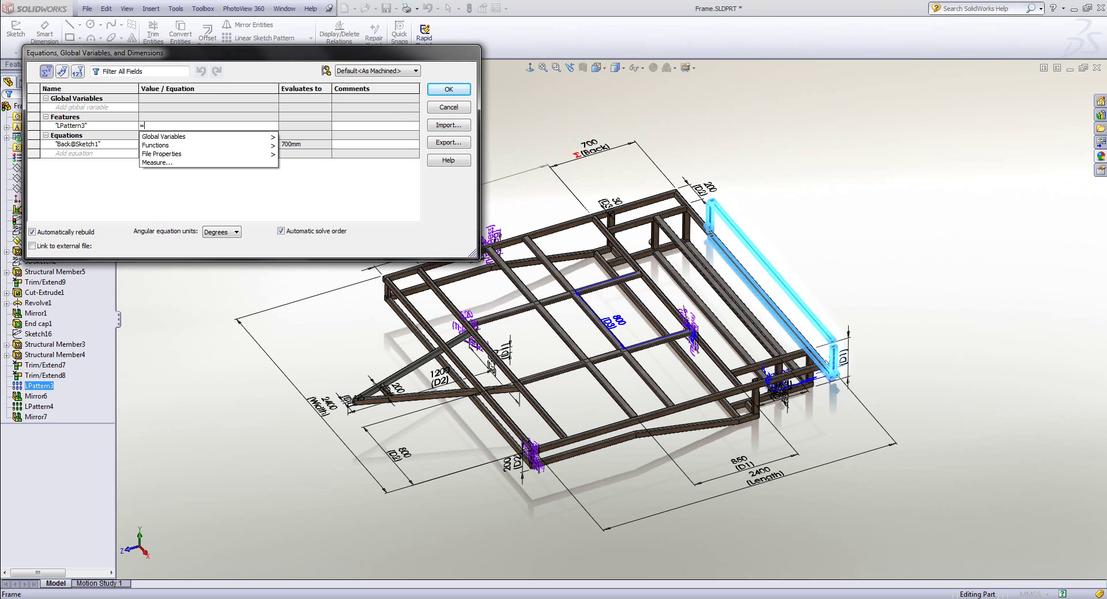
pyautogui.press('BackSpace')
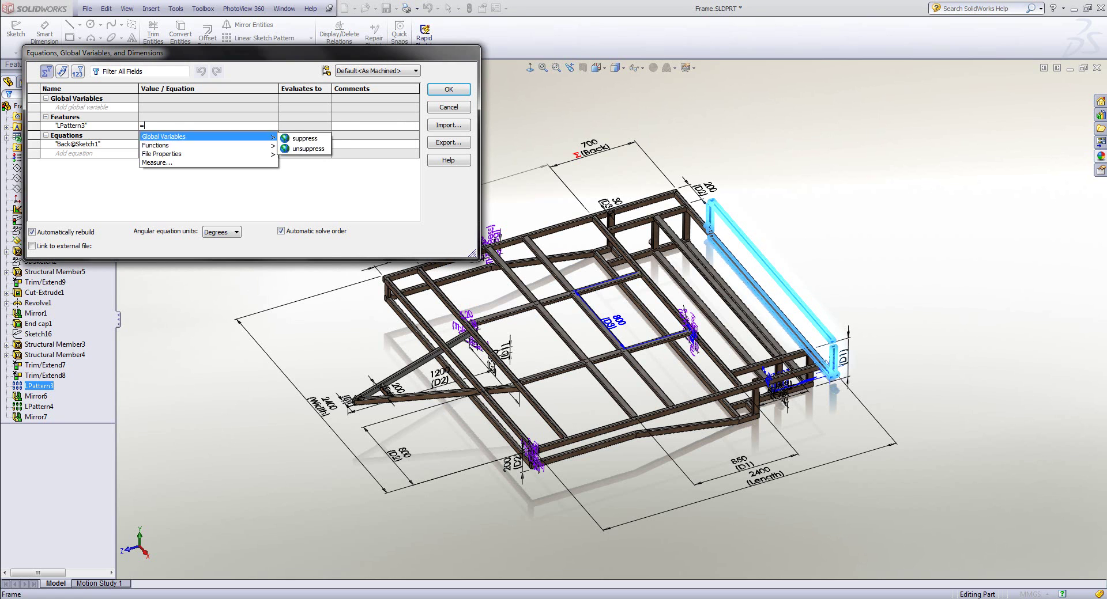
pyautogui.moveTo(231, 146)
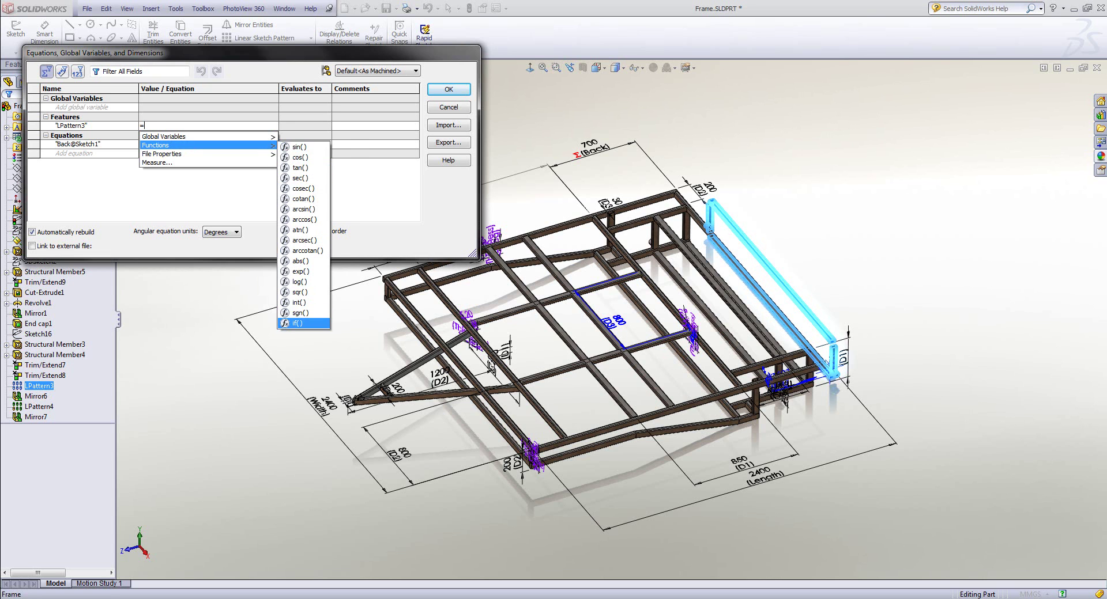
pyautogui.click(297, 323)
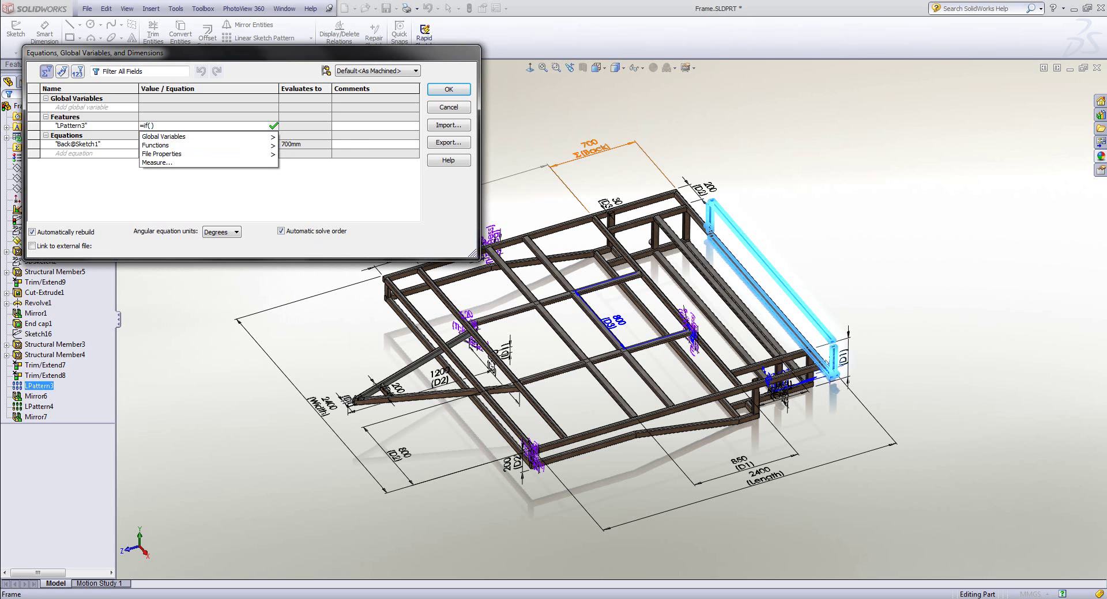
pyautogui.click(591, 145)
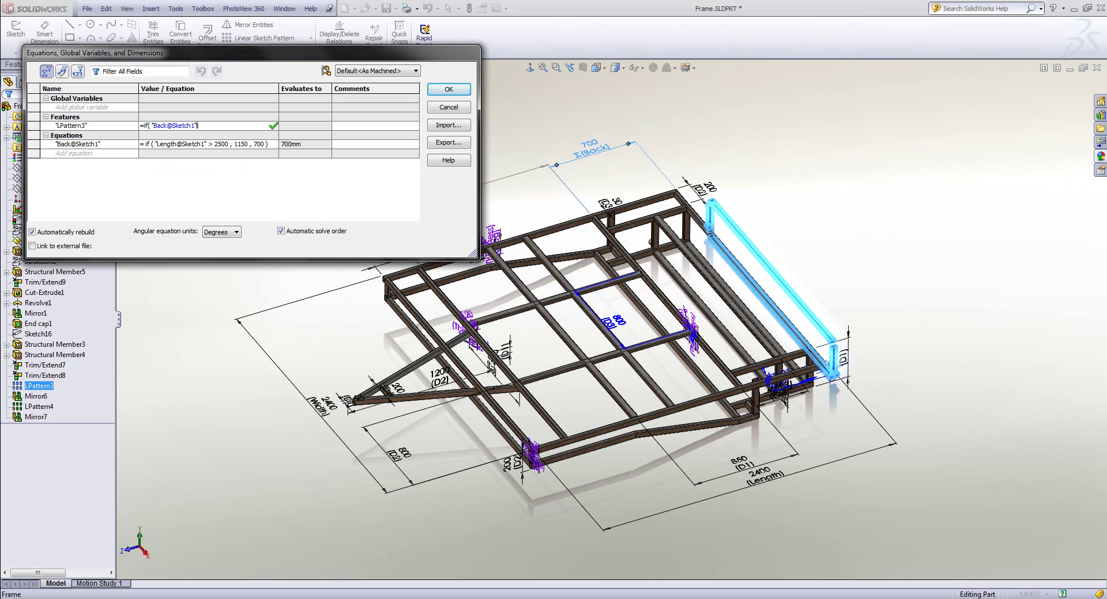
pyautogui.write('<1000,')
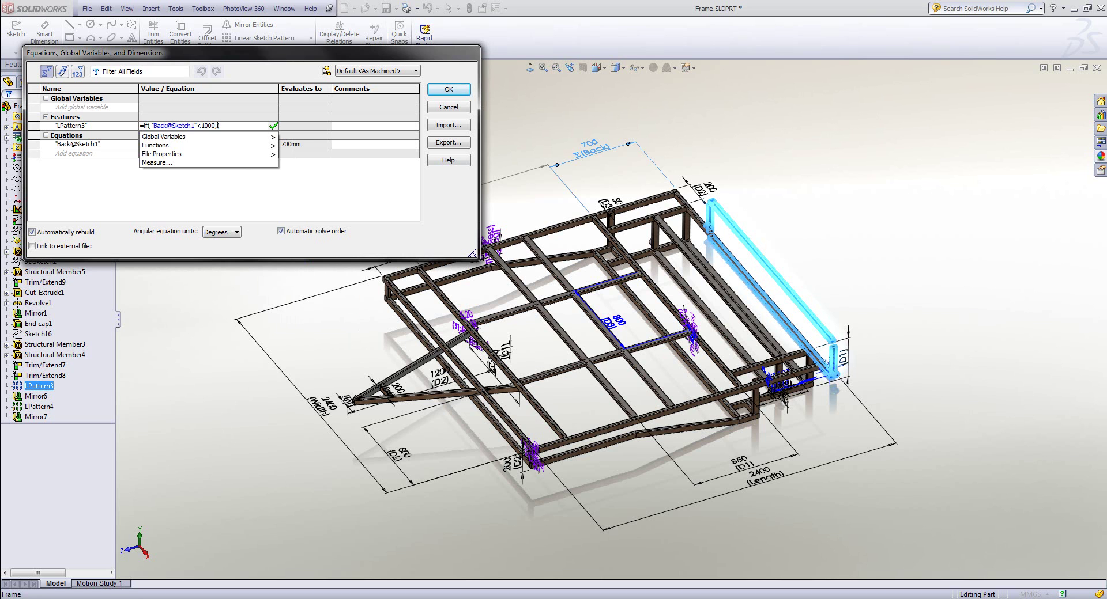
pyautogui.moveTo(196, 137)
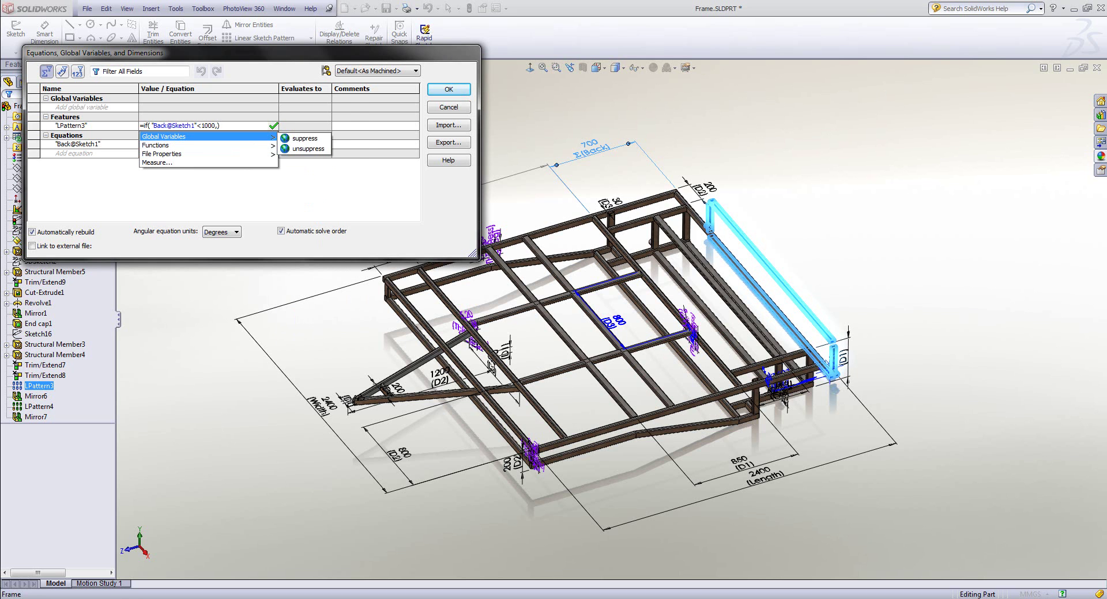
pyautogui.click(305, 138)
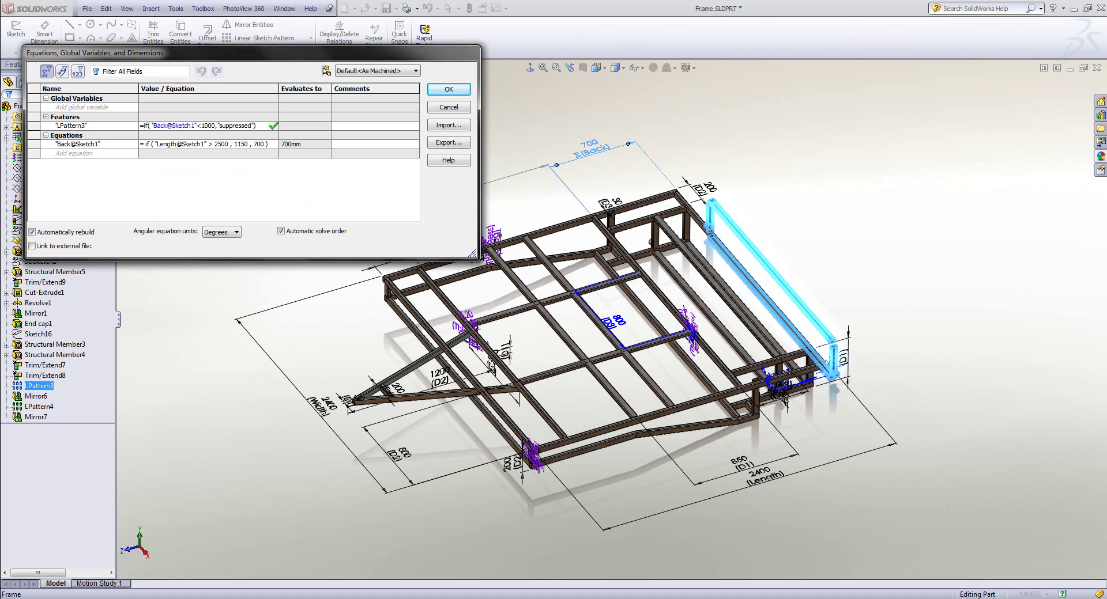
pyautogui.write(',')
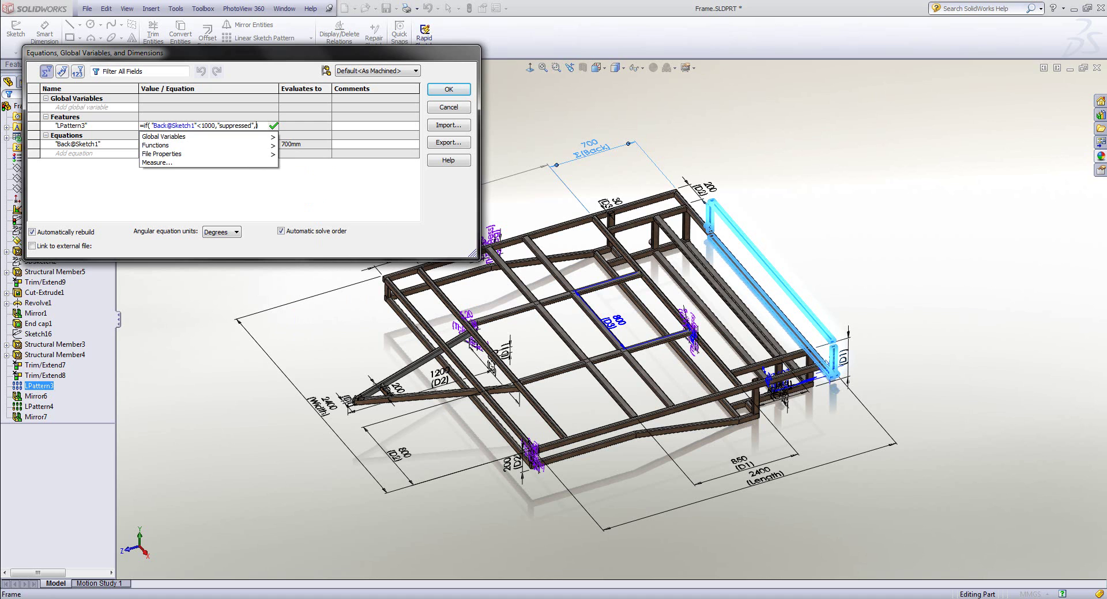
pyautogui.moveTo(243, 137)
pyautogui.click(308, 149)
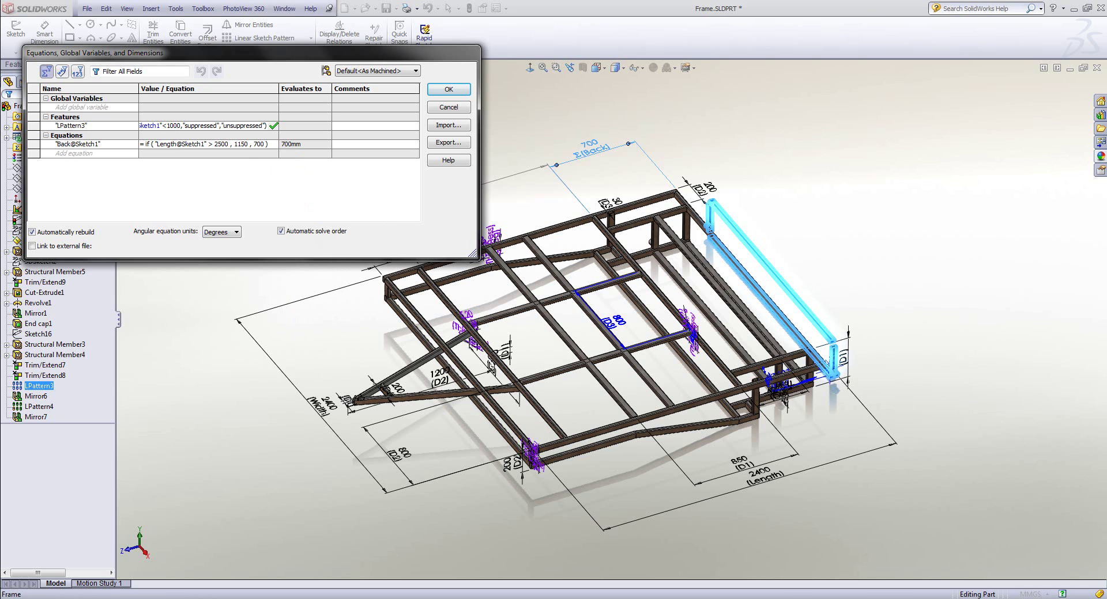
pyautogui.press('Return')
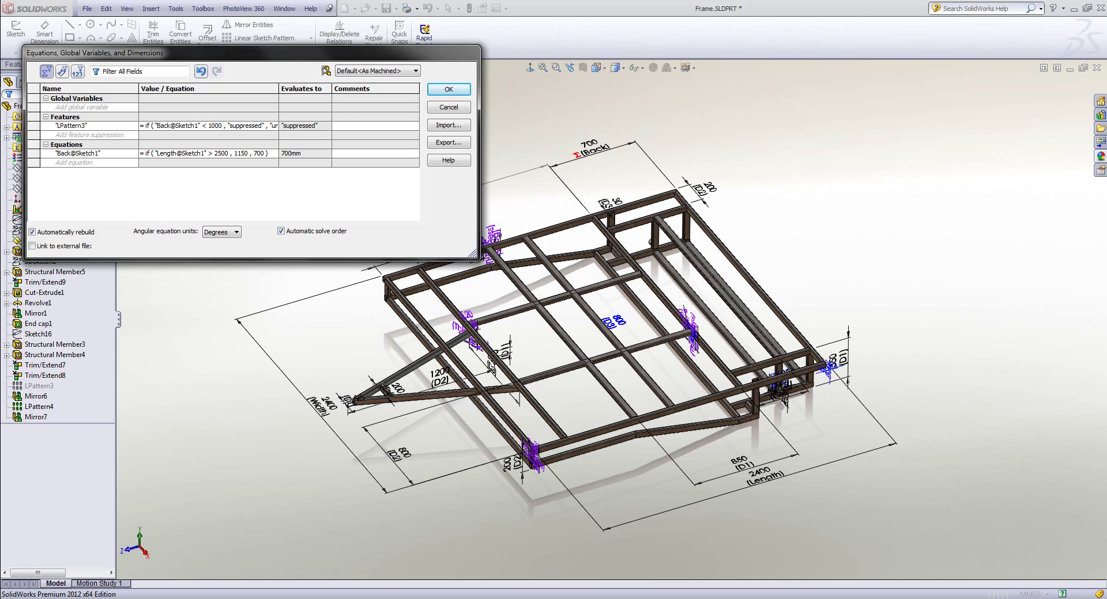
# Step: Add the comment "Suppressed/unsupressed based on back dim" to the LPattern3 equation and accept the equations
pyautogui.write('Suppressed')
pyautogui.press('BackSpace')
pyautogui.write('upresse')
pyautogui.write('d')
pyautogui.write(' based on')
pyautogui.write('on ')
pyautogui.write('back dim')
pyautogui.press('Return')
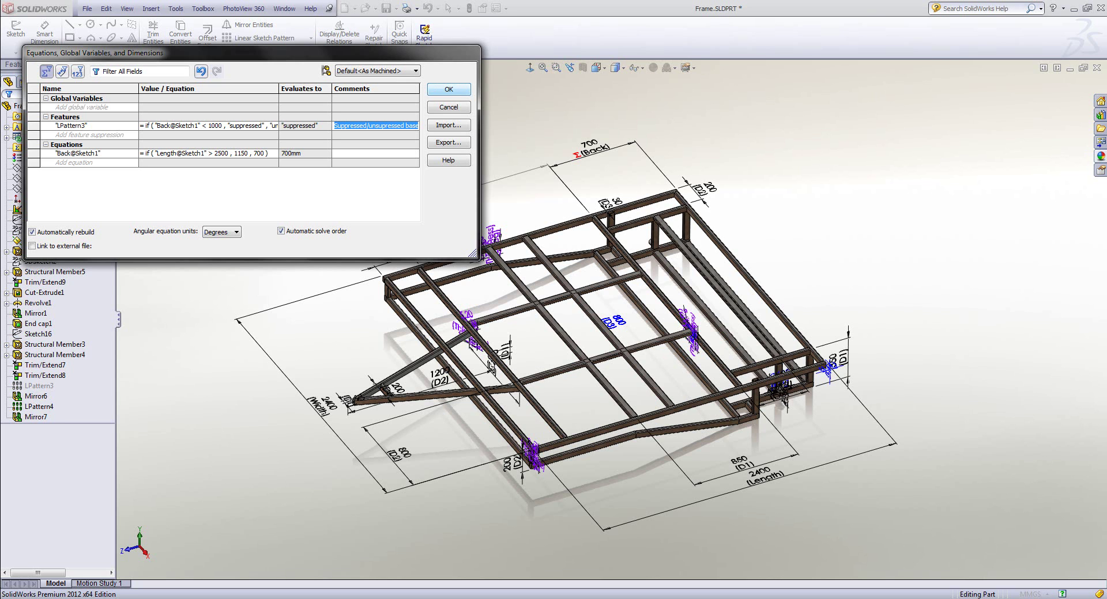
pyautogui.press('Return')
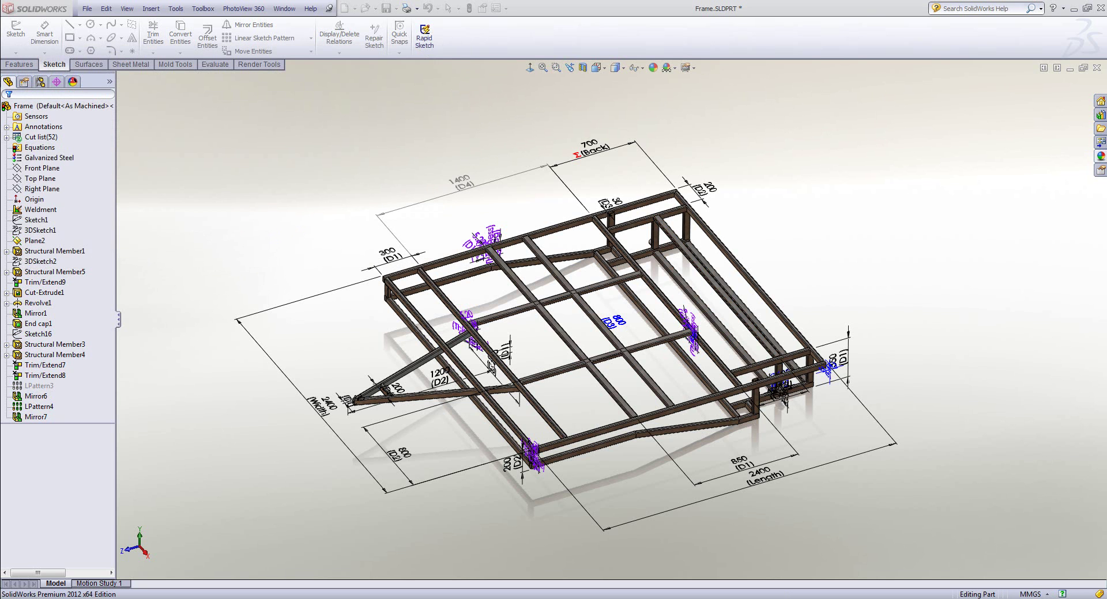
# Step: Select Sketch1 and lengthen the frame dynamically by its Length dimension handle to about 2998 mm
pyautogui.click(37, 219)
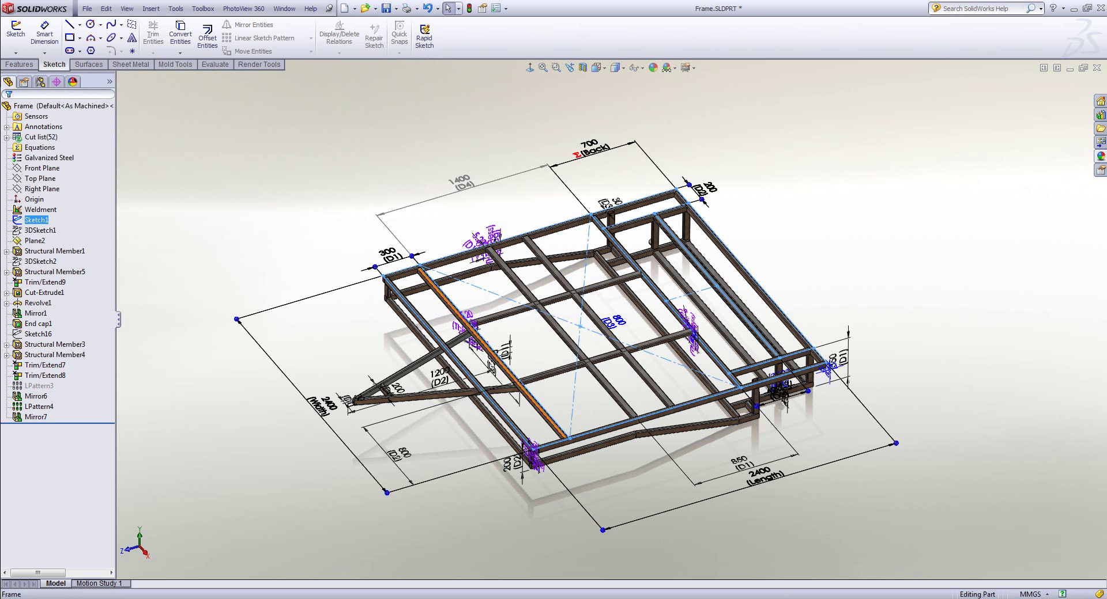
pyautogui.moveTo(895, 443); pyautogui.dragTo(932, 433)
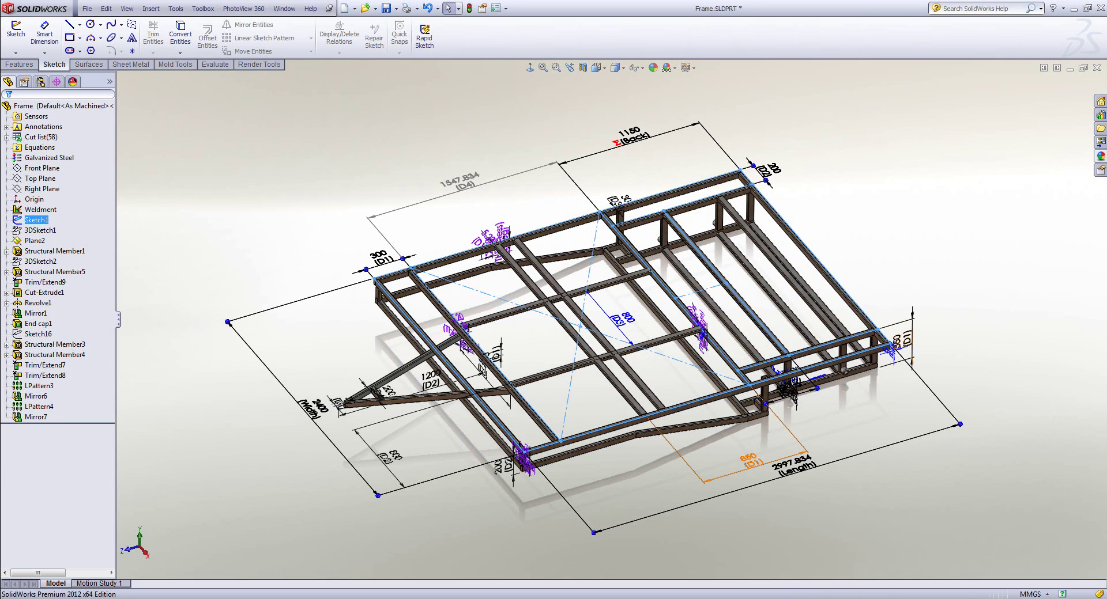
# Step: Inspect the cross-member spacing dimensions D1 and D2 of Sketch16 and D3 of LPattern4
pyautogui.doubleClick(748, 459)
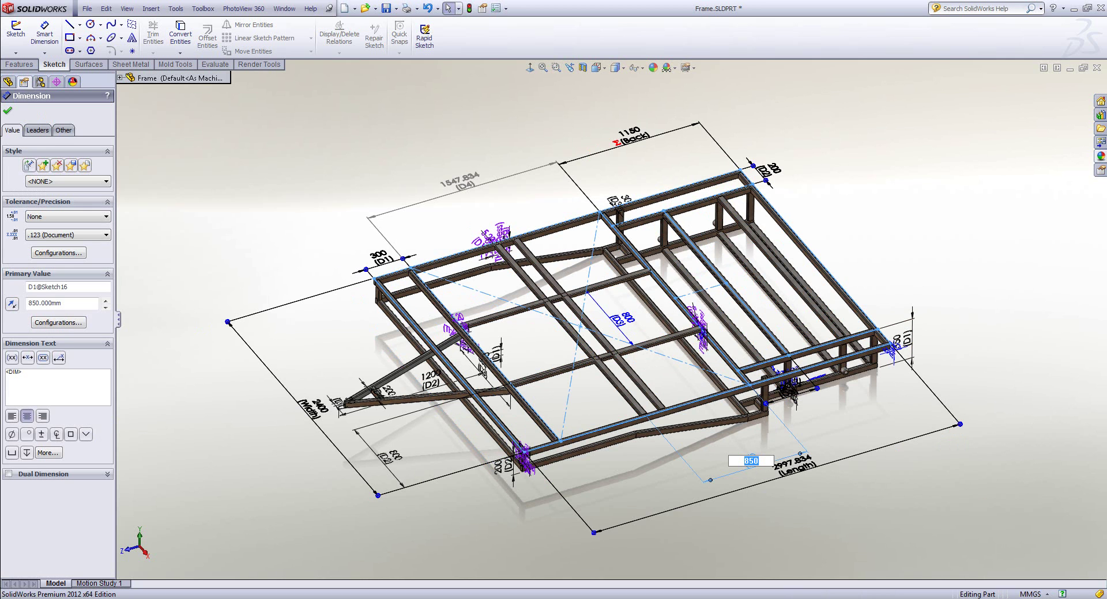
pyautogui.press('Return')
pyautogui.doubleClick(395, 457)
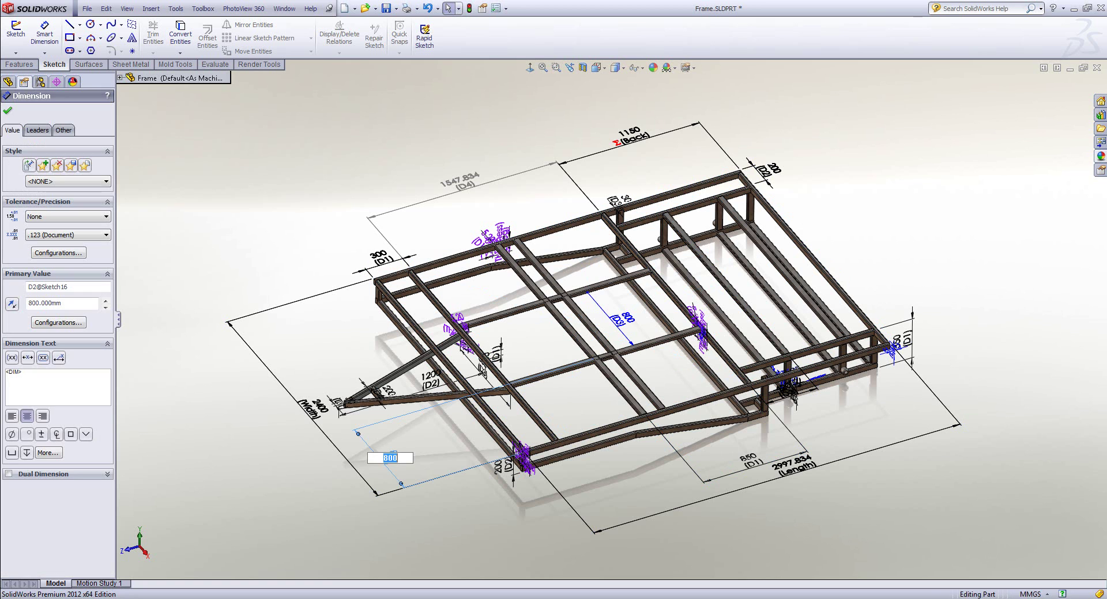
pyautogui.doubleClick(620, 319)
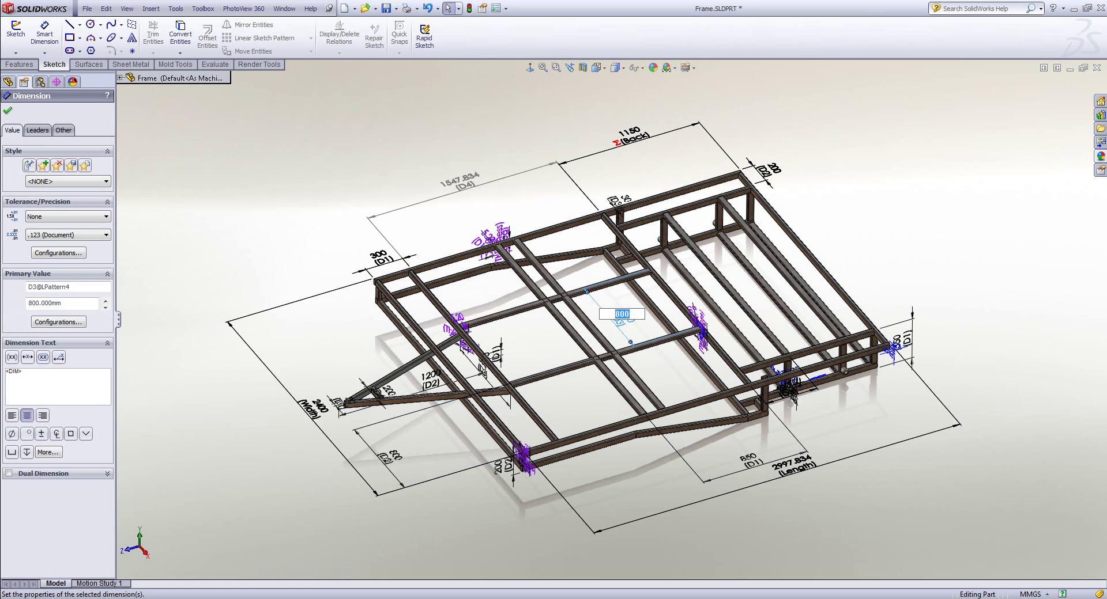
pyautogui.press('Return')
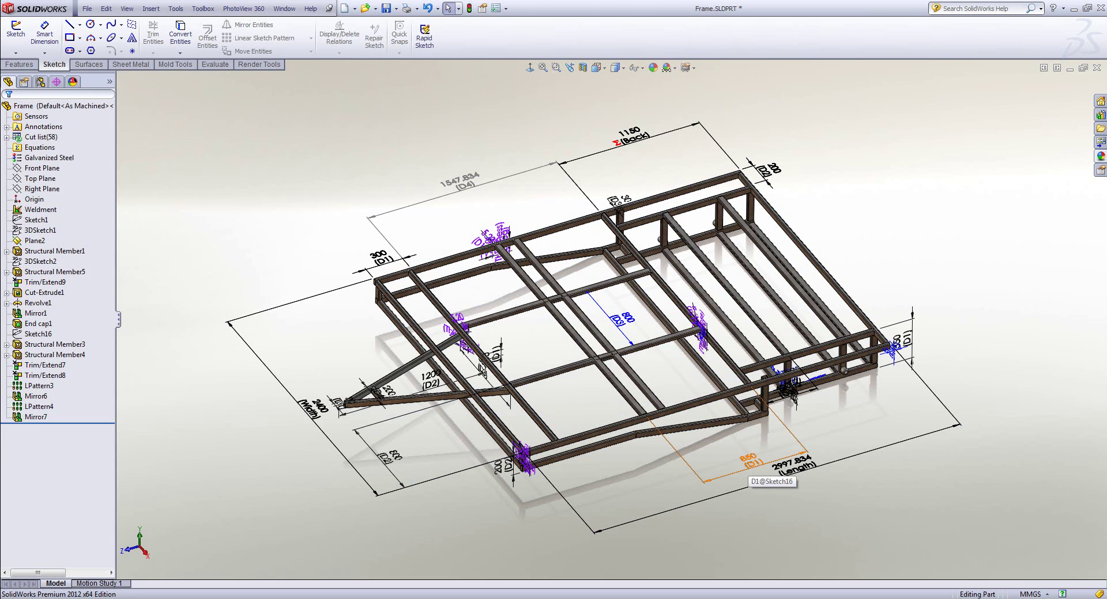
pyautogui.doubleClick(748, 461)
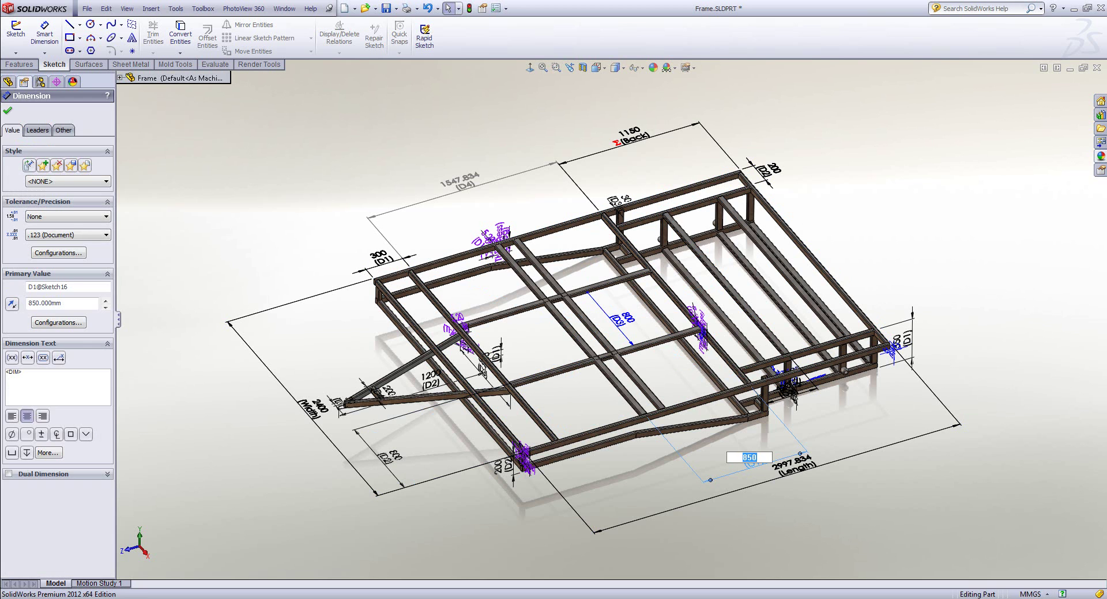
pyautogui.press('Return')
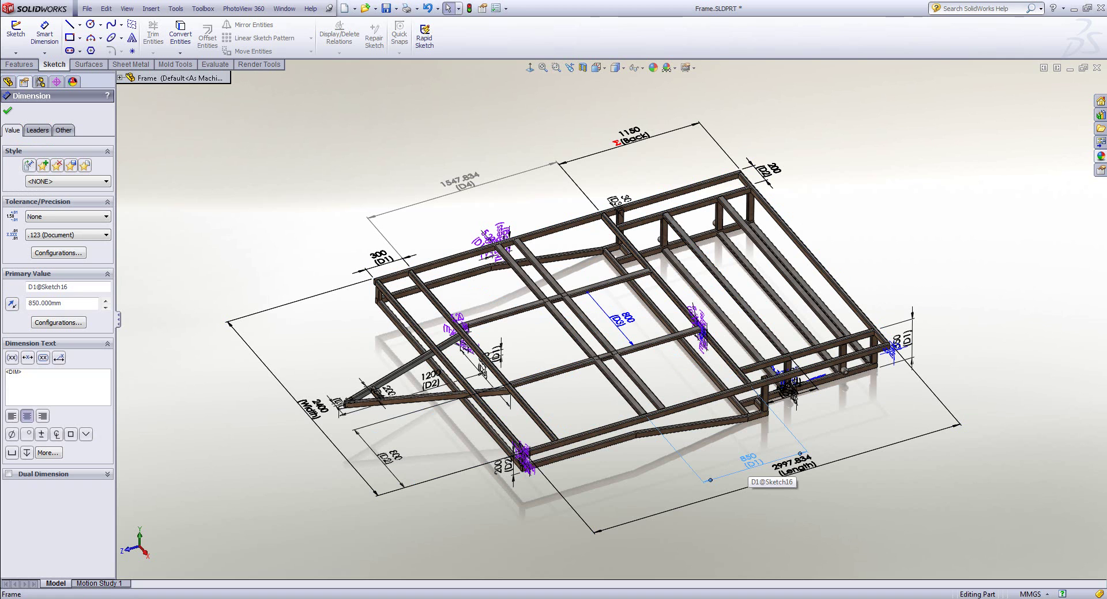
# Step: Start an IF equation for D1@Sketch16 with the condition "D4@Sketch1">1650
pyautogui.doubleClick(749, 464)
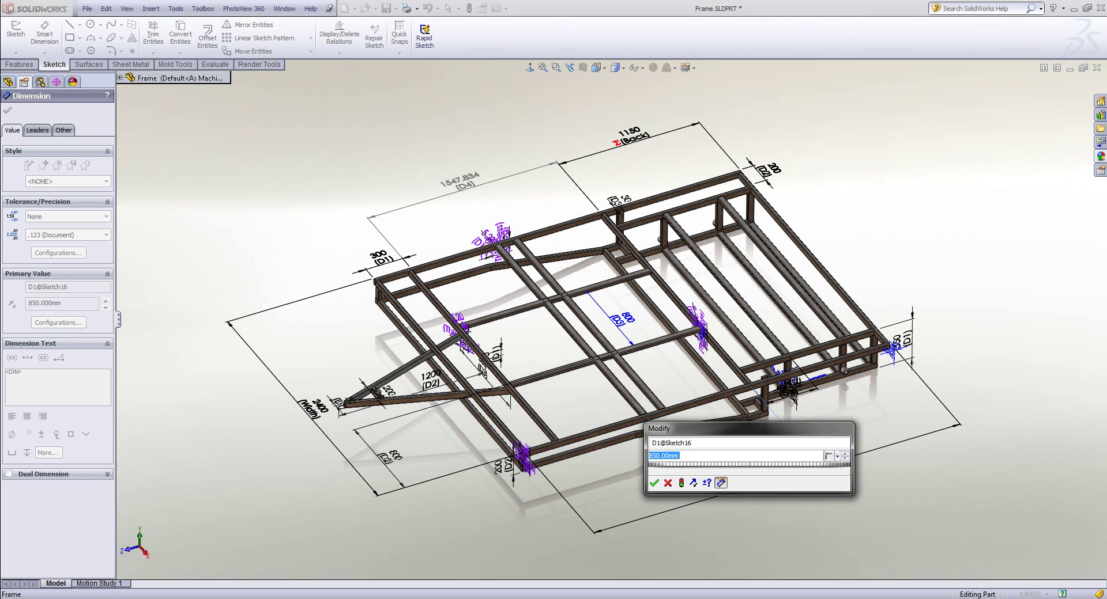
pyautogui.write('=if')
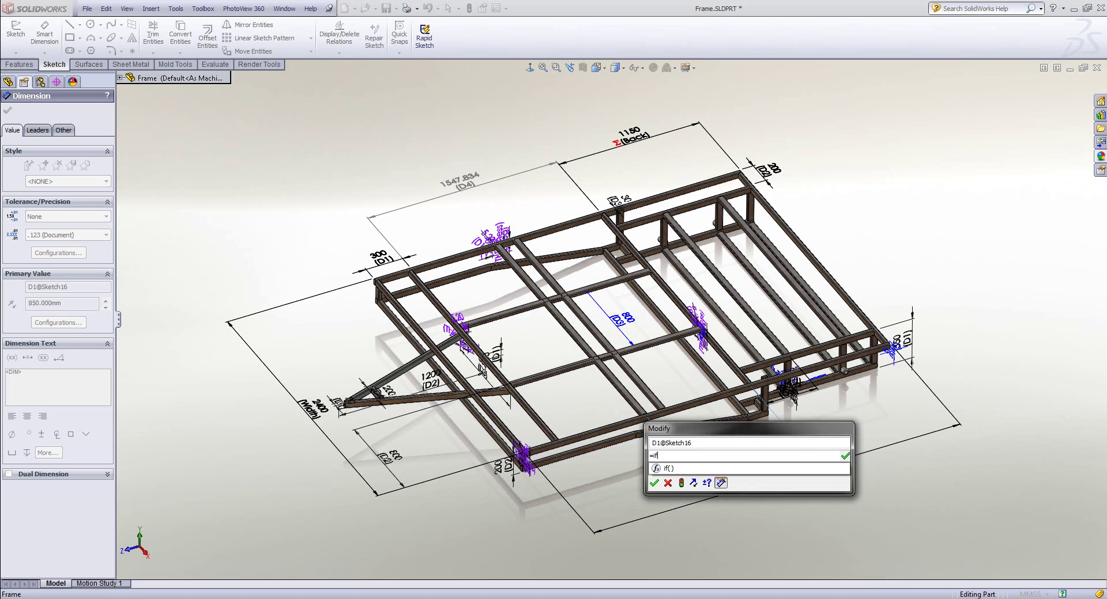
pyautogui.press('Down')
pyautogui.press('Return')
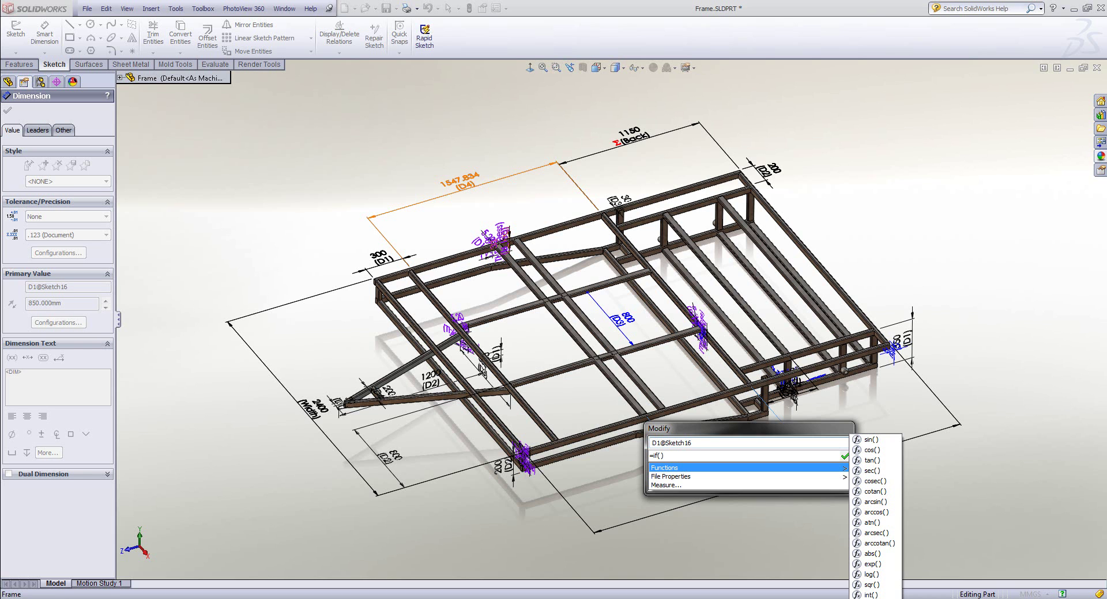
pyautogui.click(459, 180)
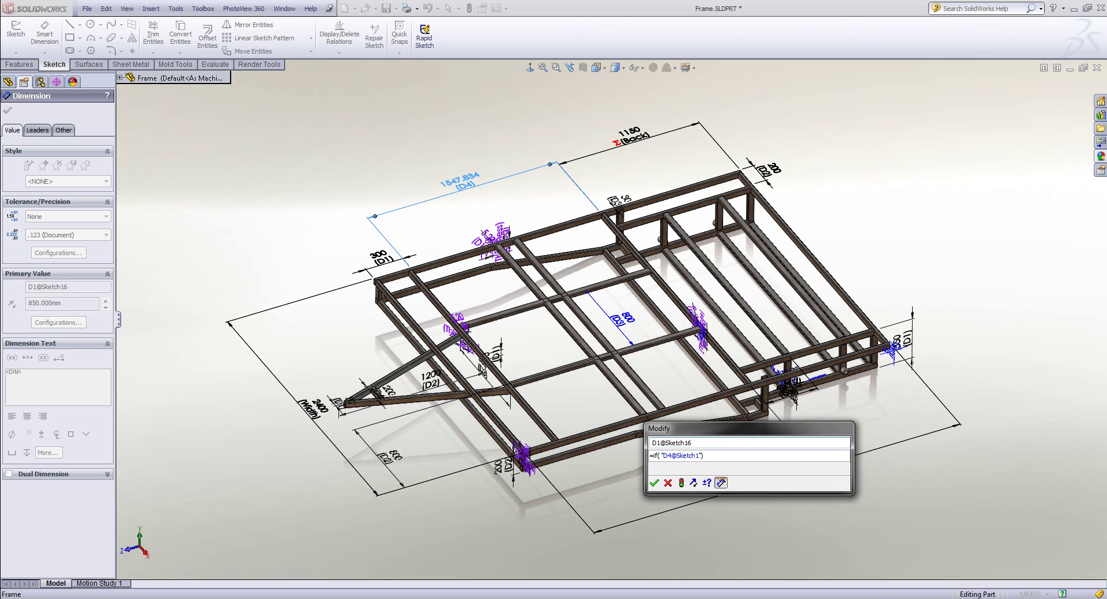
pyautogui.write('>1650,')
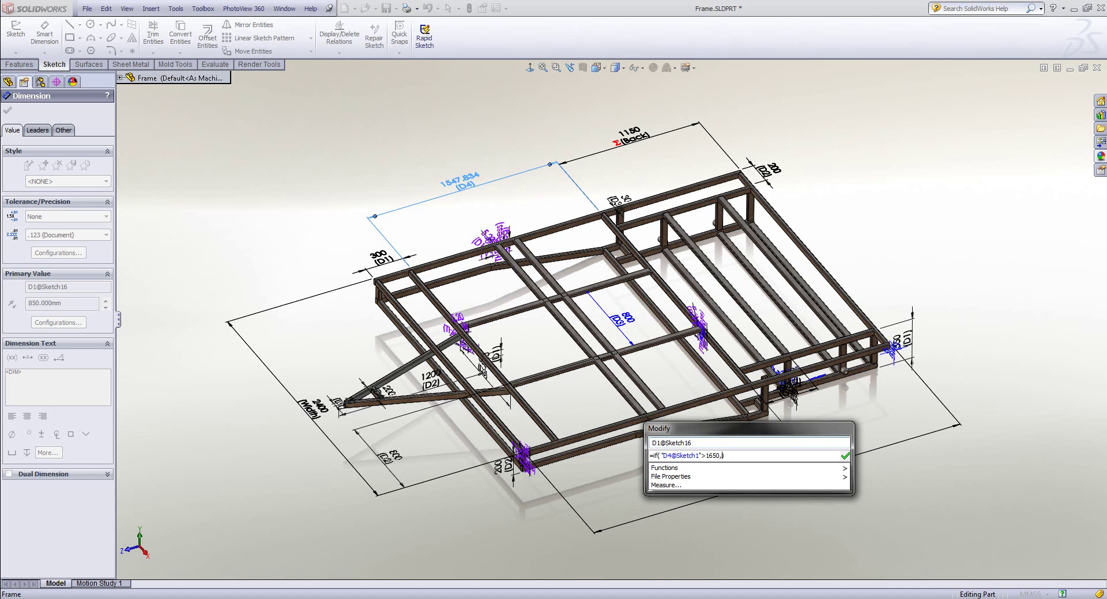
# Step: Complete the D1@Sketch16 equation with "D4@Sketch1"/3 if true and "D4@Sketch1"/2 if false, and accept it
pyautogui.click(460, 180)
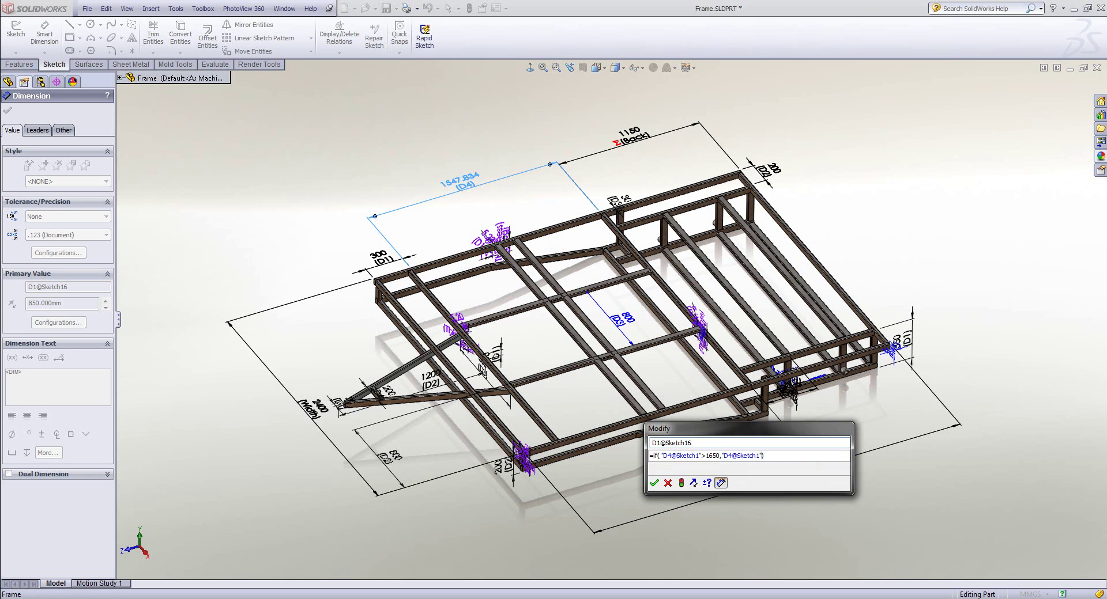
pyautogui.write('/3')
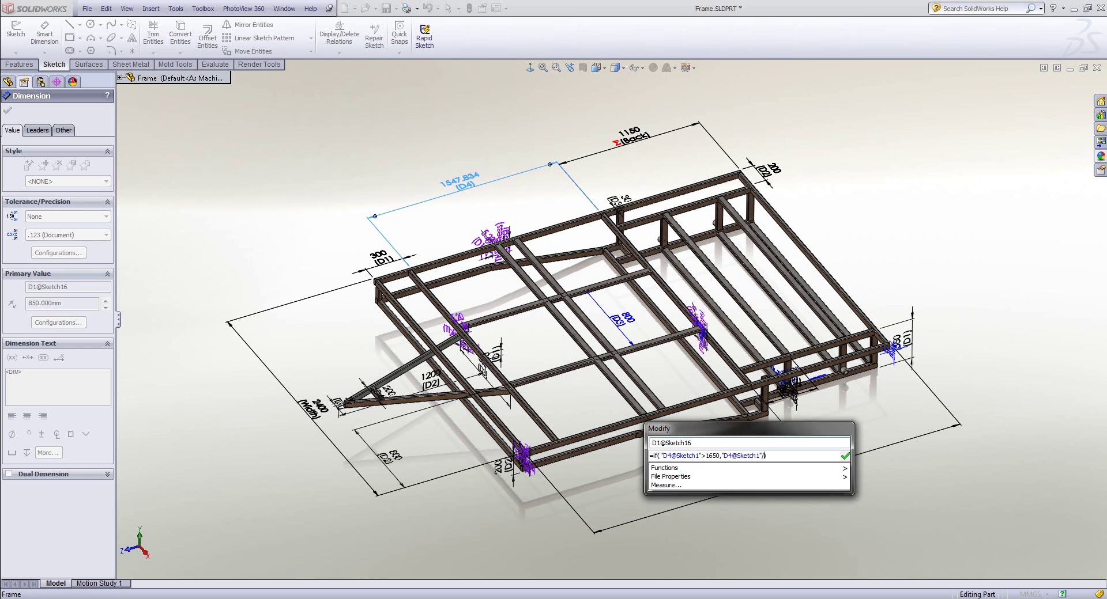
pyautogui.write(',')
pyautogui.click(460, 181)
pyautogui.click(460, 180)
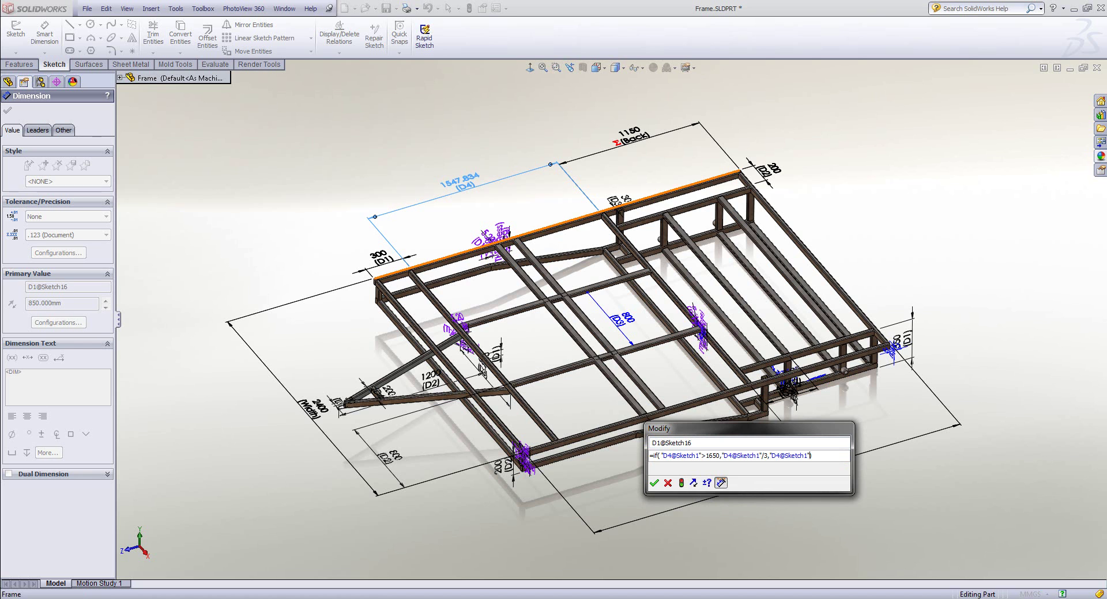
pyautogui.write('/2')
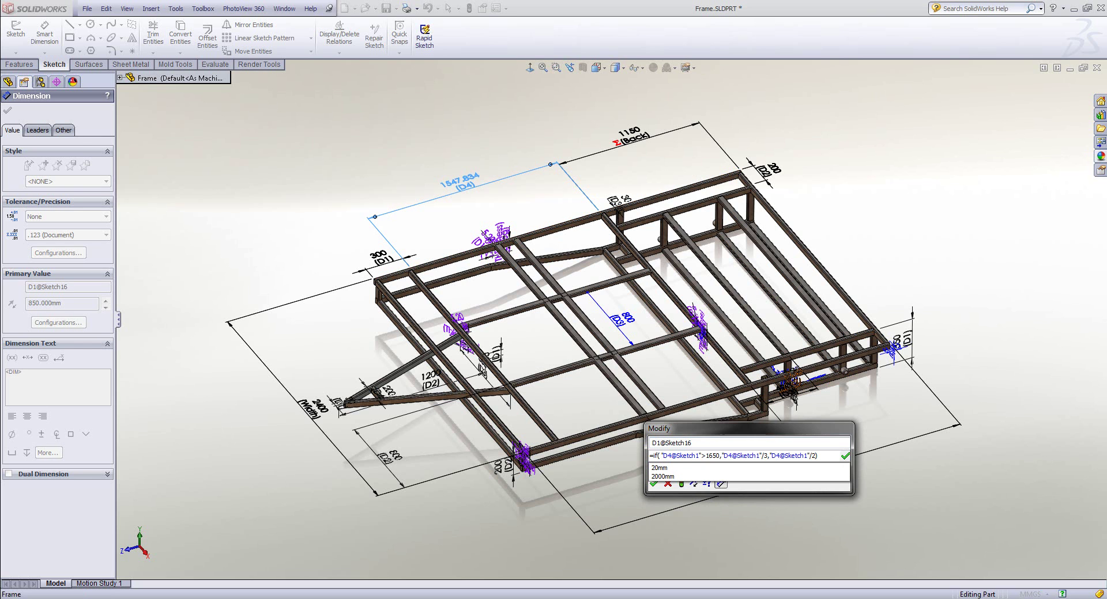
pyautogui.press('Return')
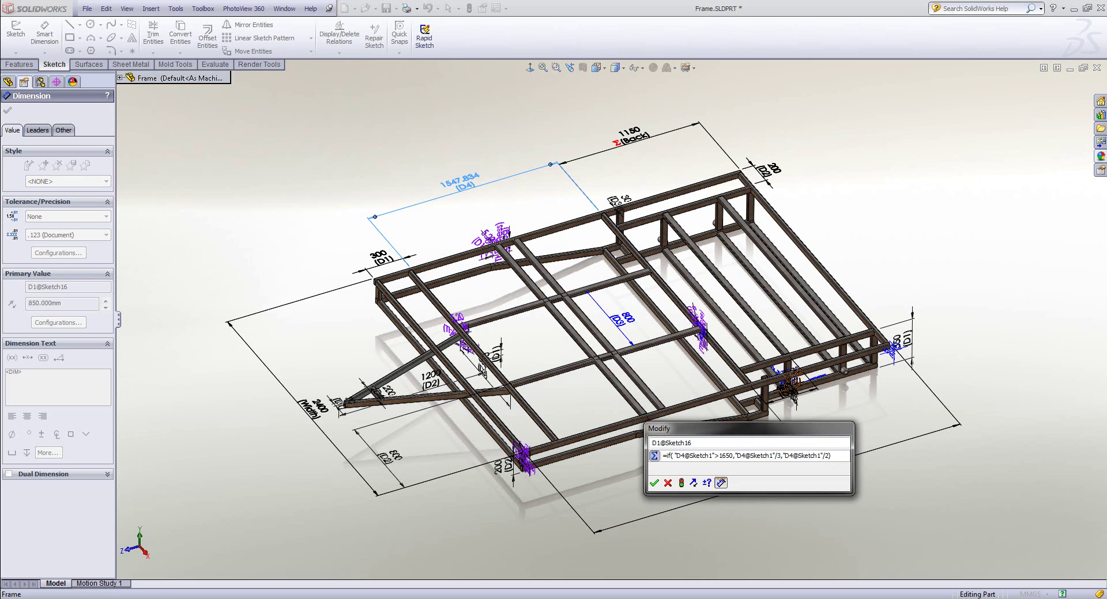
pyautogui.click(653, 483)
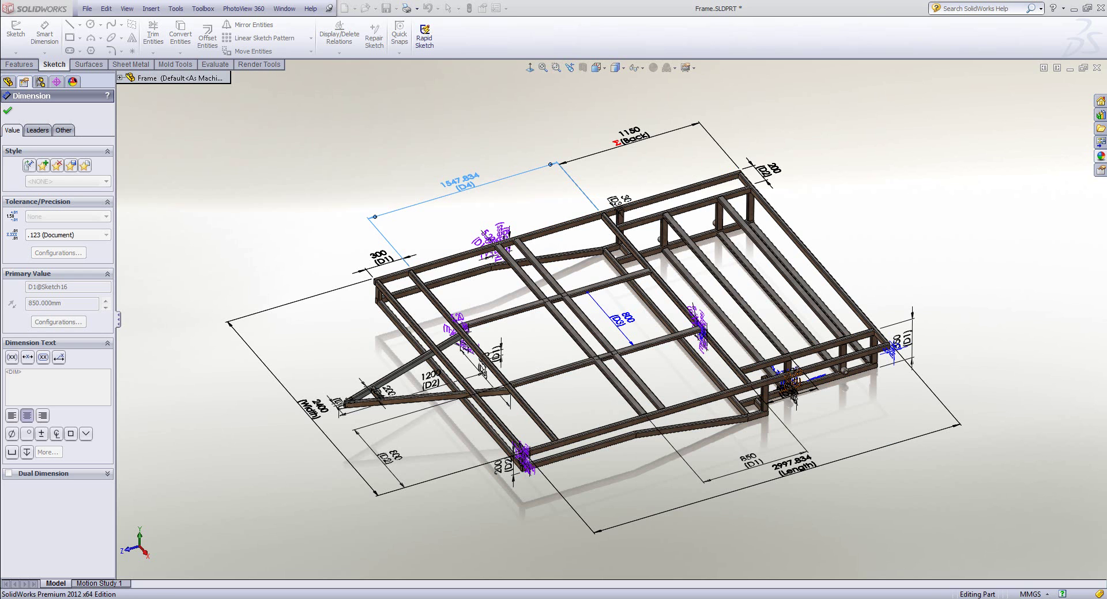
pyautogui.press('Escape')
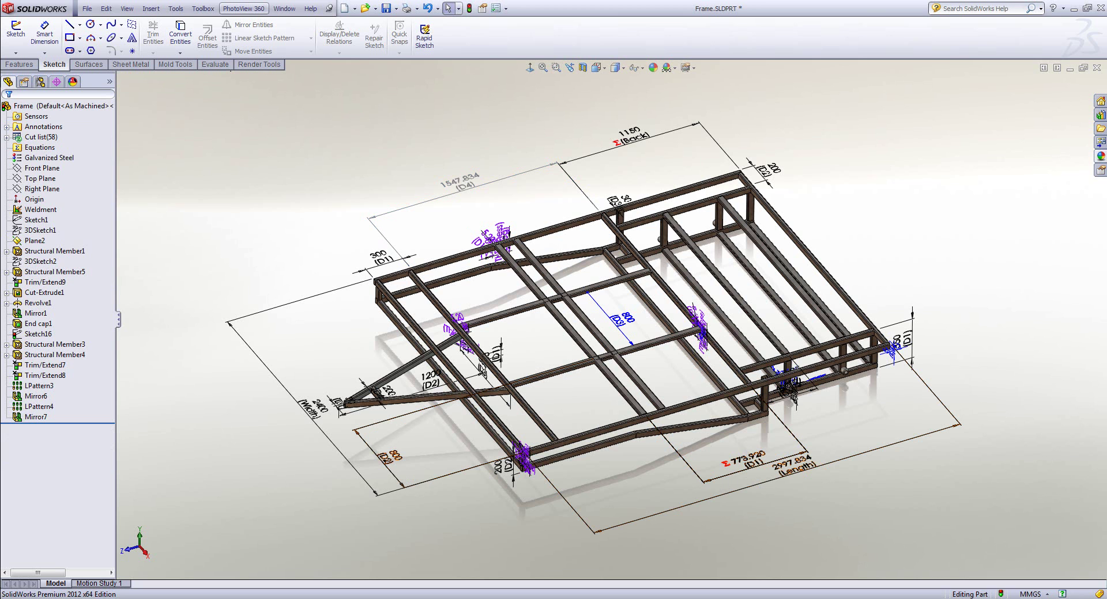
# Step: Open the part's equations and start an IF equation for D2@Sketch16 with the condition "Width@Sketch1">1500
pyautogui.click(176, 8)
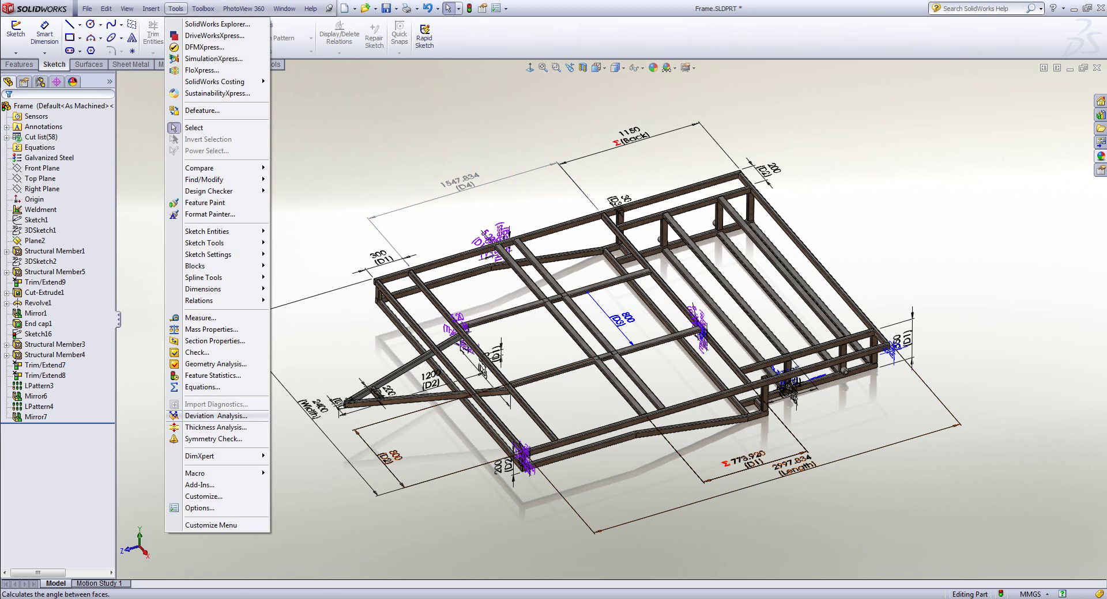
pyautogui.click(202, 387)
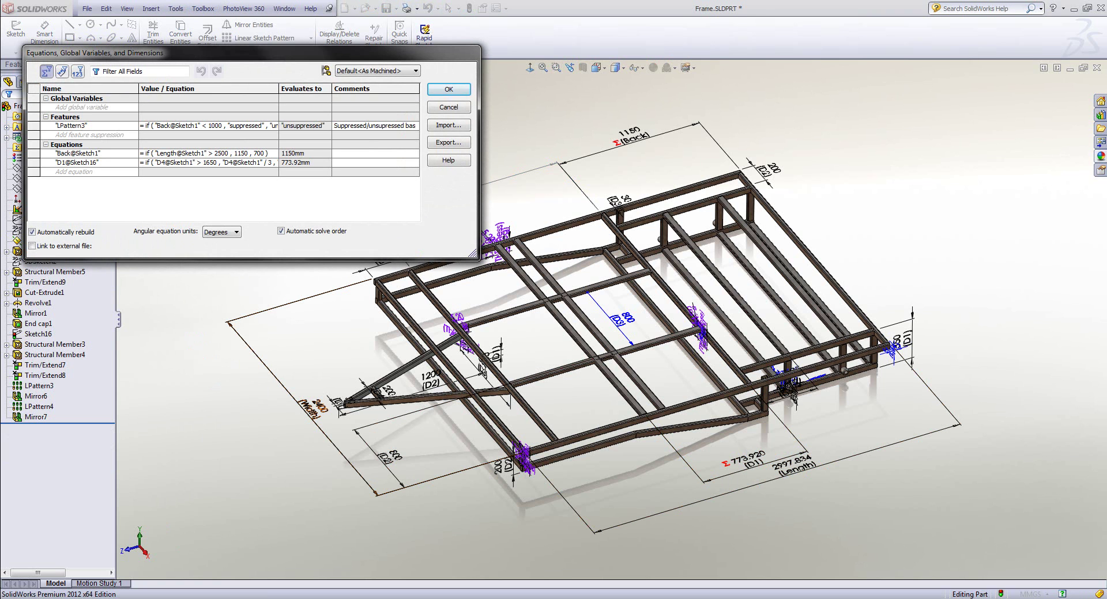
pyautogui.click(74, 172)
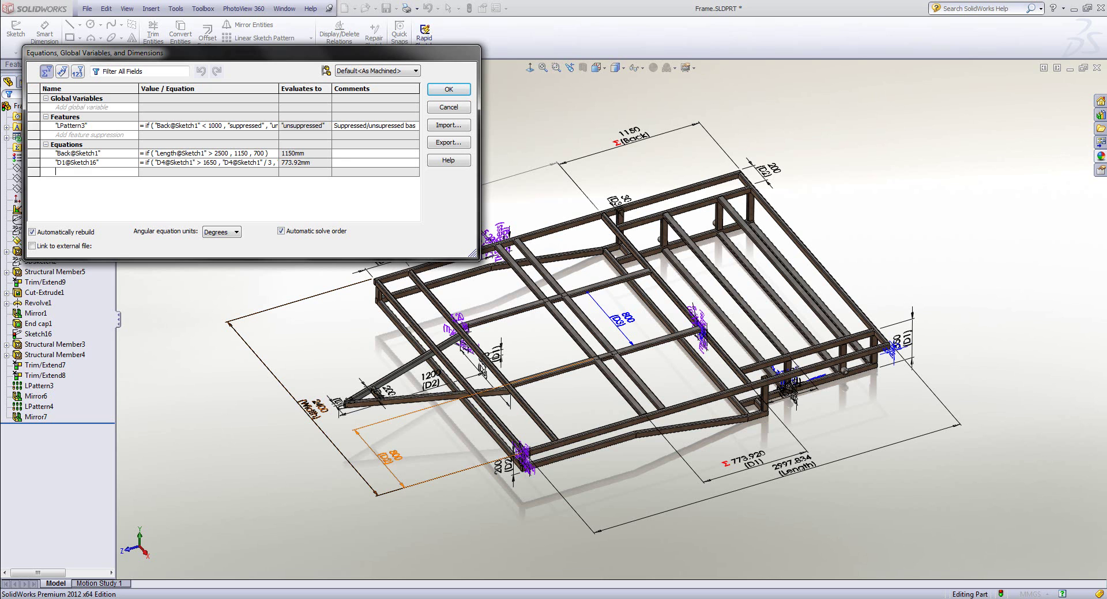
pyautogui.click(394, 455)
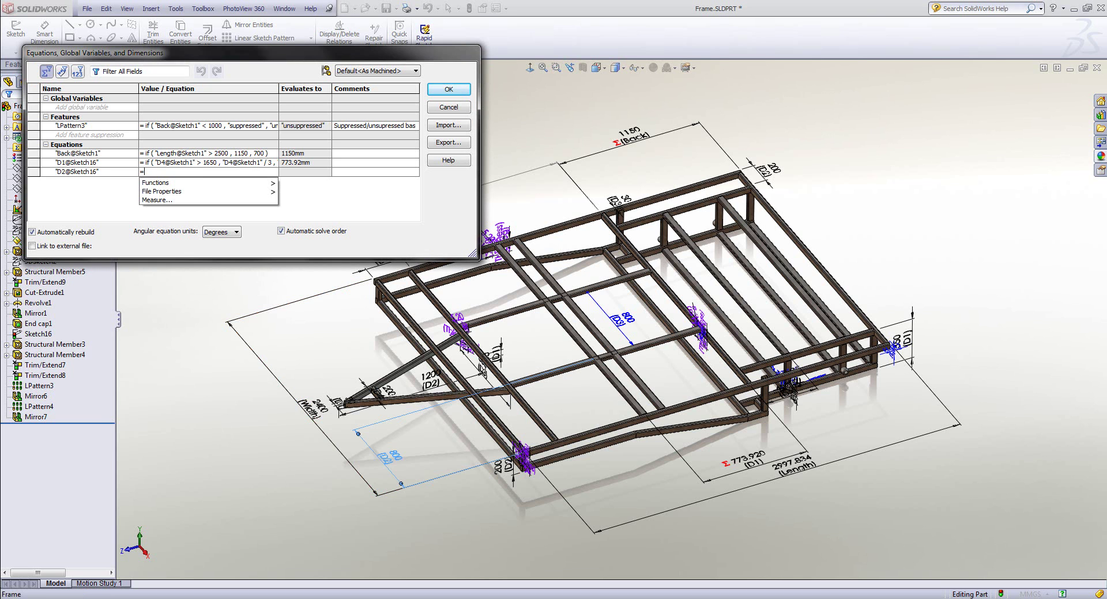
pyautogui.write('if(')
pyautogui.click(316, 406)
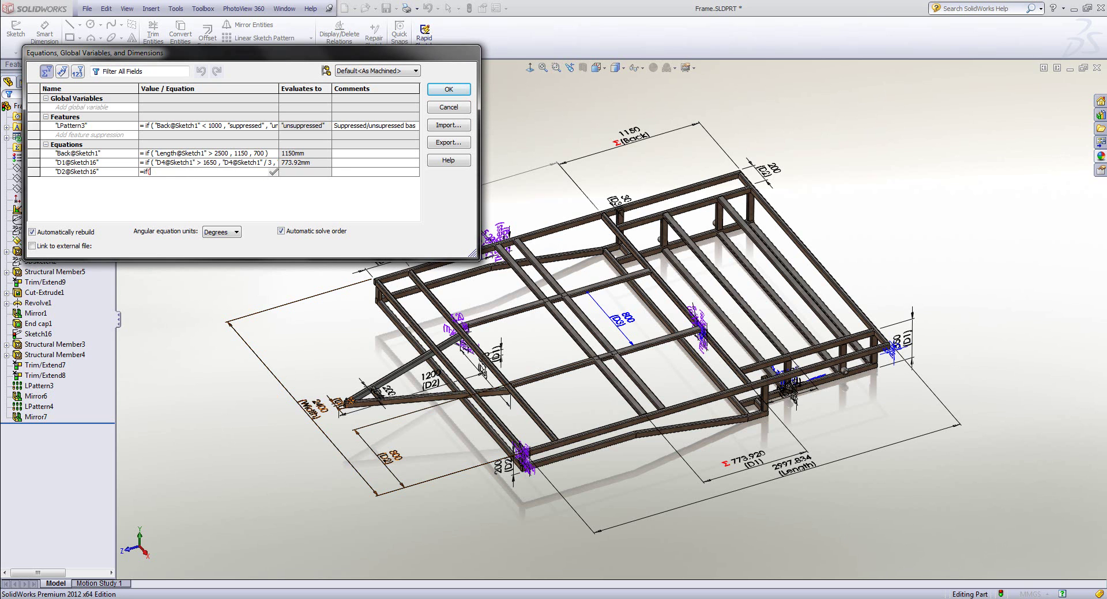
pyautogui.click(312, 408)
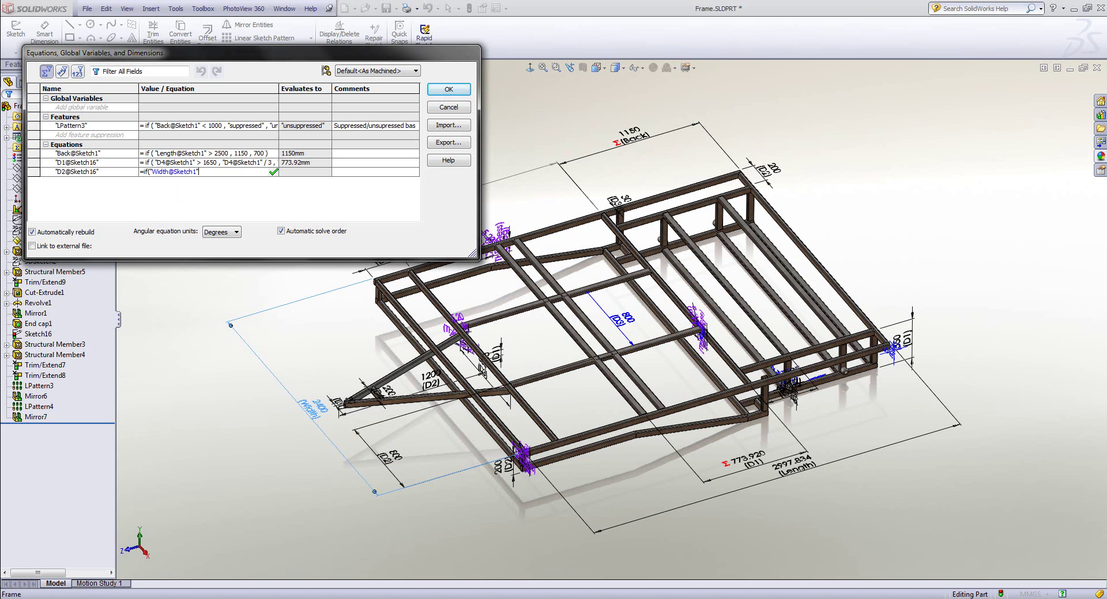
pyautogui.write('>1500,')
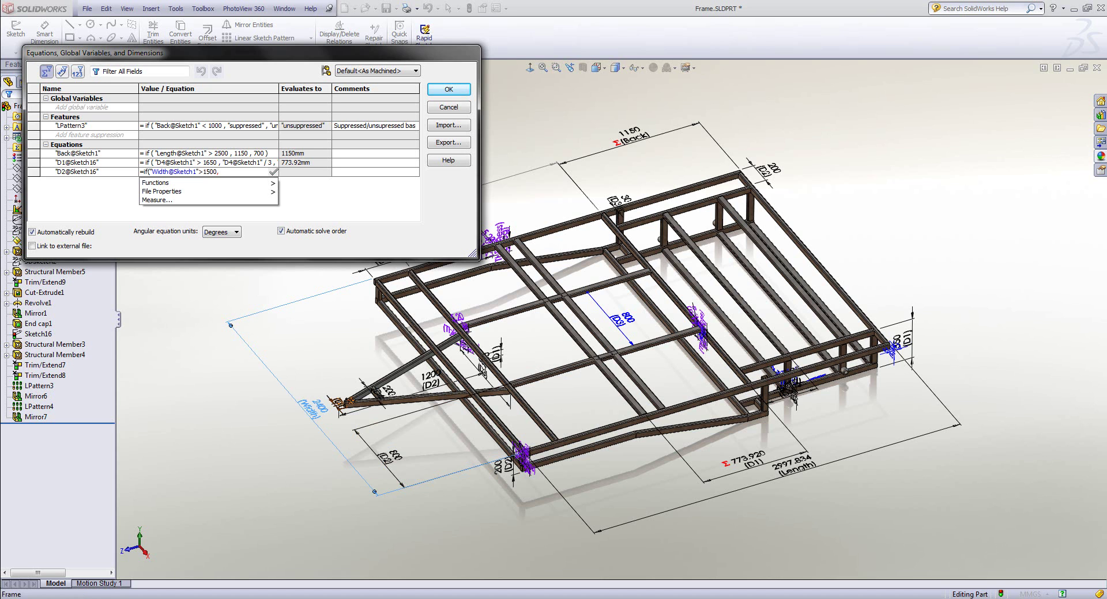
# Step: Enter "Width@Sketch1"/3 as the true result and "Width@Sketch1" as the false result, and try to accept the D2@Sketch16 equation
pyautogui.click(322, 406)
pyautogui.write('/3')
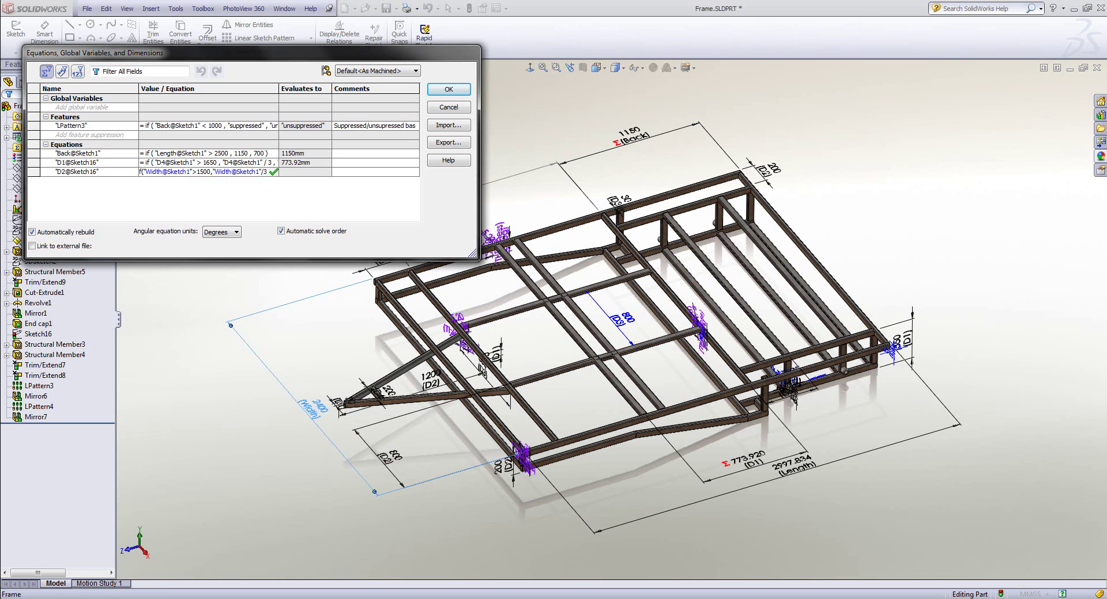
pyautogui.write(',')
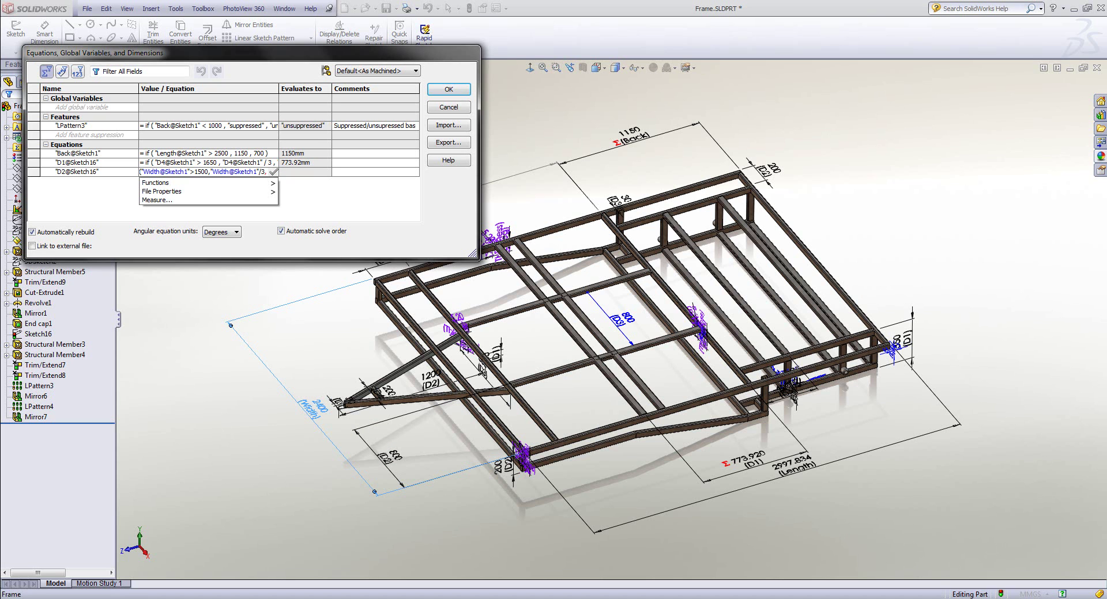
pyautogui.click(321, 406)
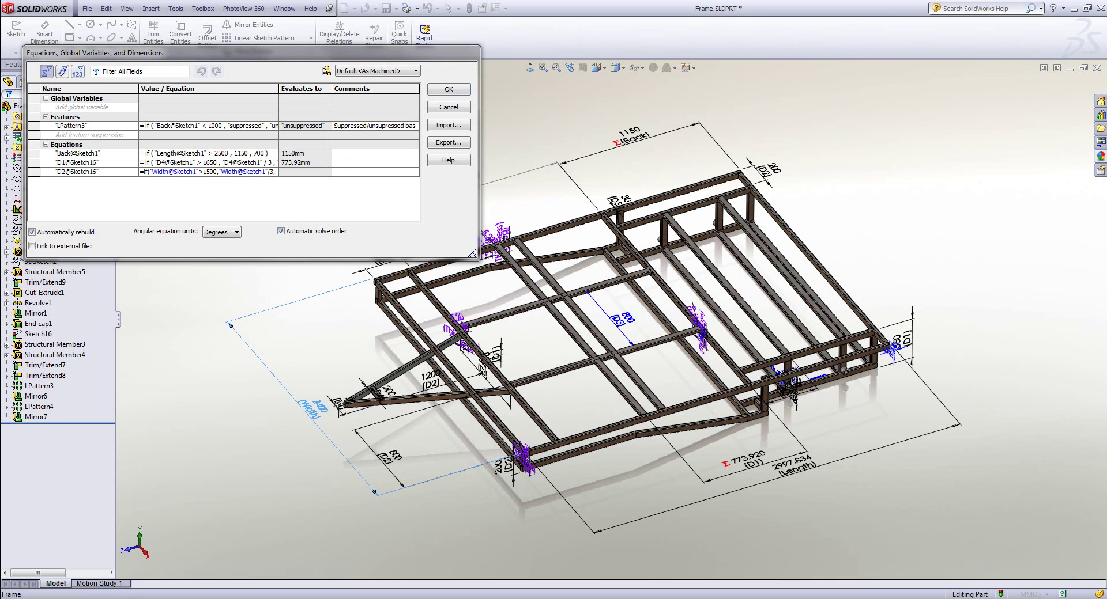
pyautogui.click(266, 172)
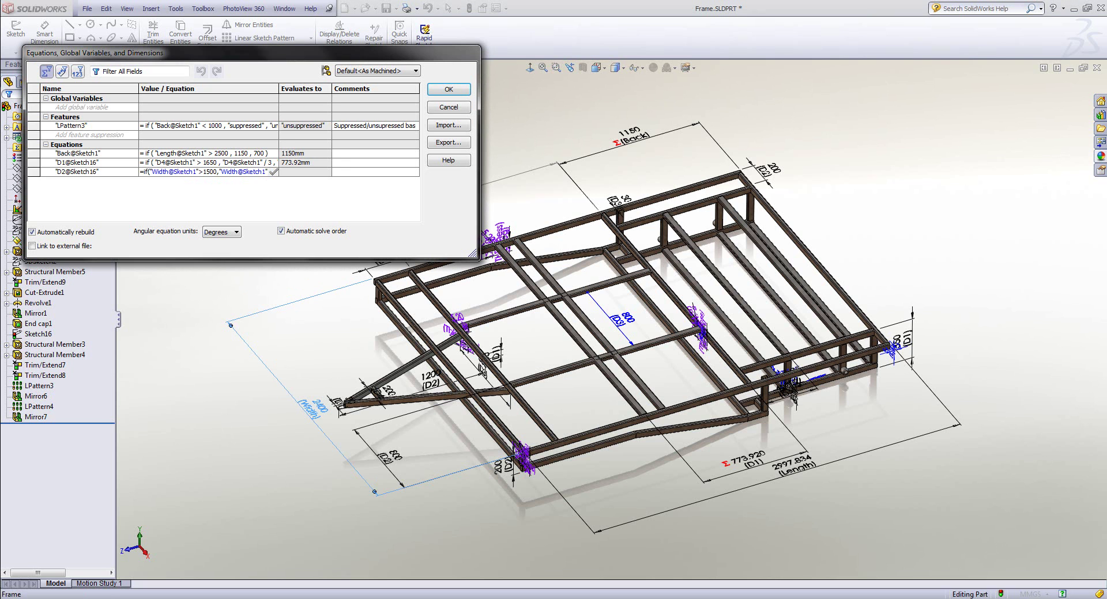
pyautogui.moveTo(265, 172); pyautogui.dragTo(276, 172)
pyautogui.click(266, 172)
pyautogui.write(',')
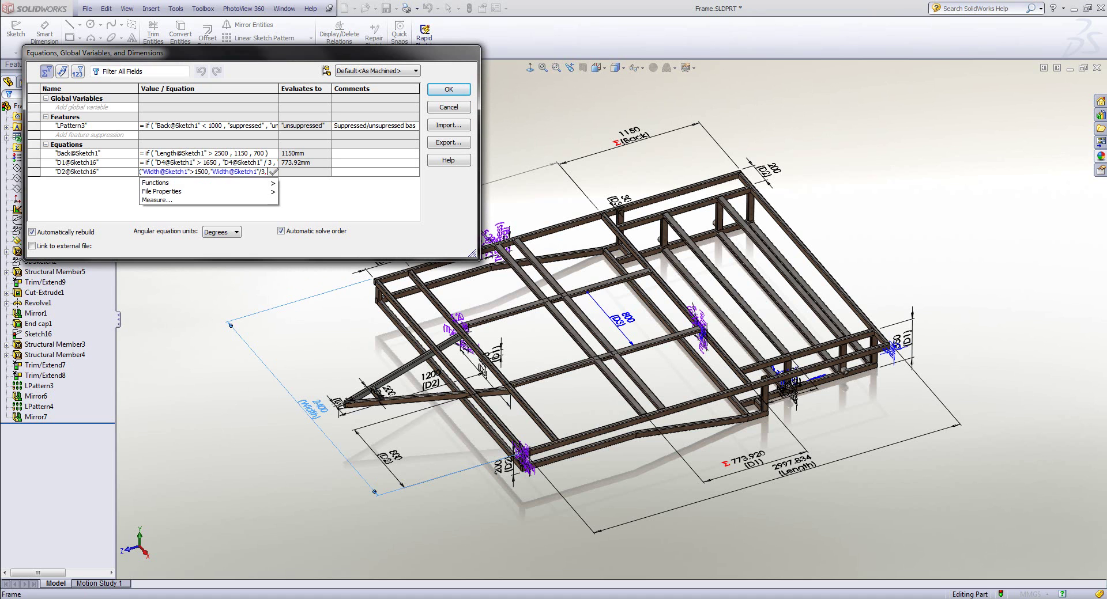
pyautogui.press('BackSpace')
pyautogui.press('BackSpace')
pyautogui.press('BackSpace')
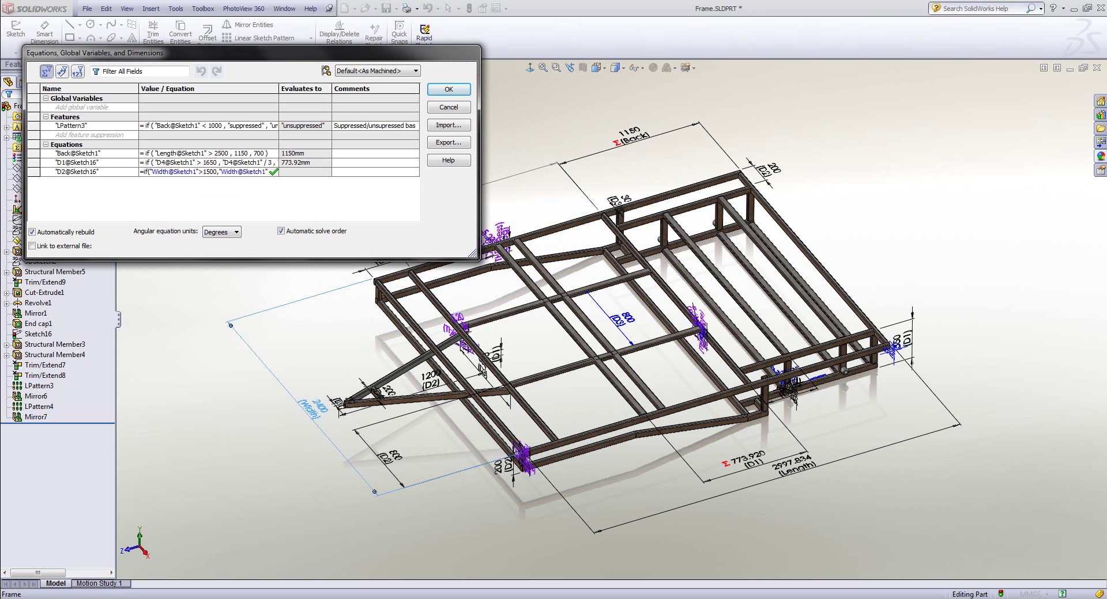
pyautogui.press('Return')
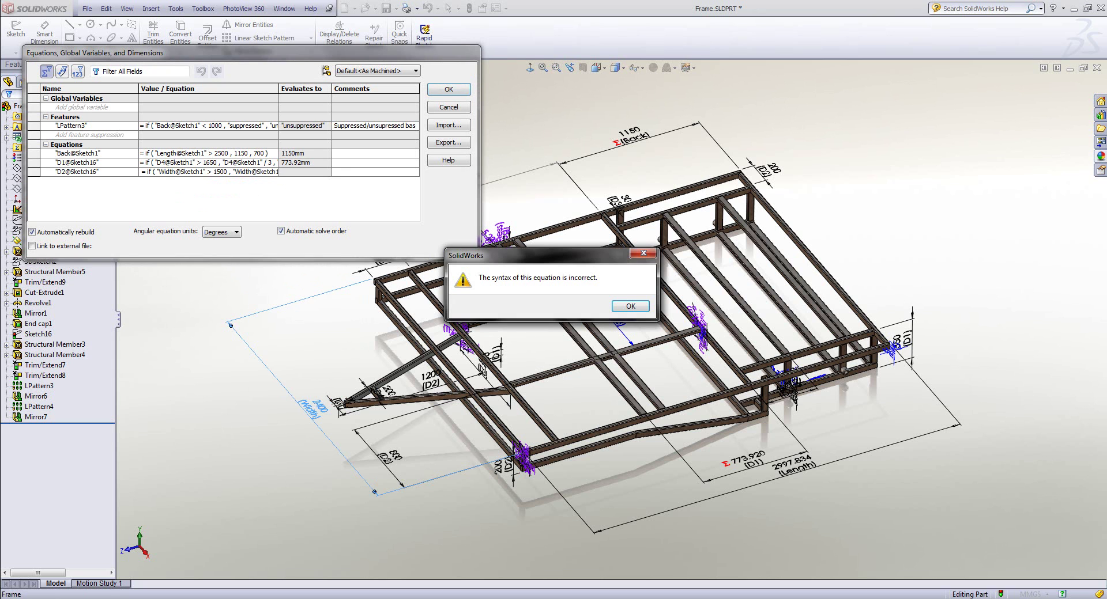
pyautogui.press('Return')
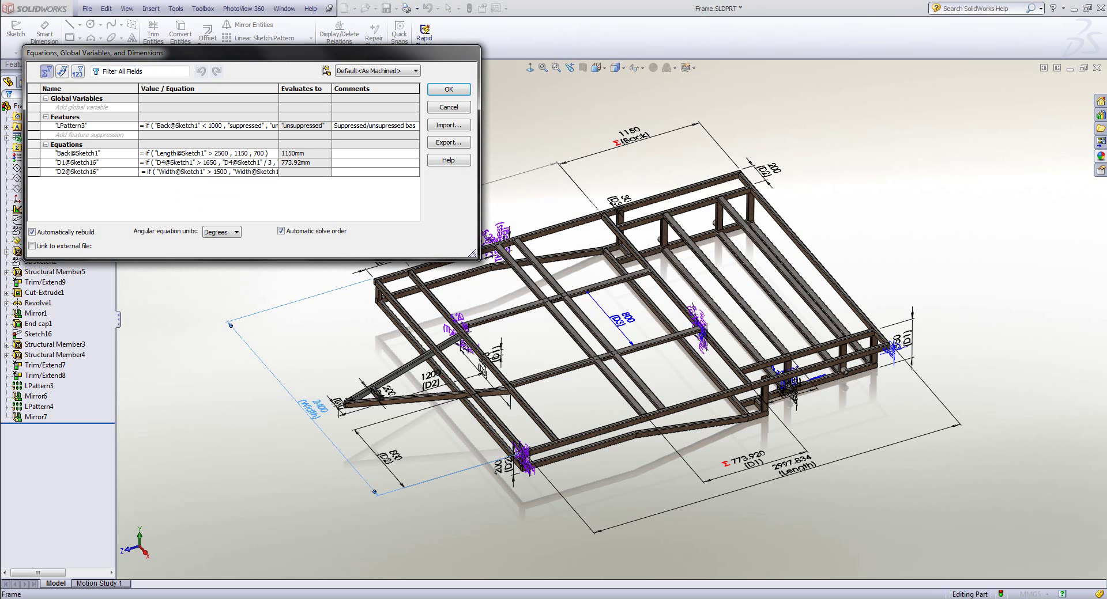
# Step: Correct the end of the D2@Sketch16 equation so the false result is "Width@Sketch1"/2 with a closing parenthesis
pyautogui.moveTo(241, 172); pyautogui.dragTo(140, 172)
pyautogui.moveTo(251, 172)
pyautogui.mouseDown()
pyautogui.moveTo(279, 171)
pyautogui.moveTo(268, 171)
pyautogui.mouseUp()
pyautogui.click(213, 171)
pyautogui.click(265, 172)
pyautogui.write('/2')
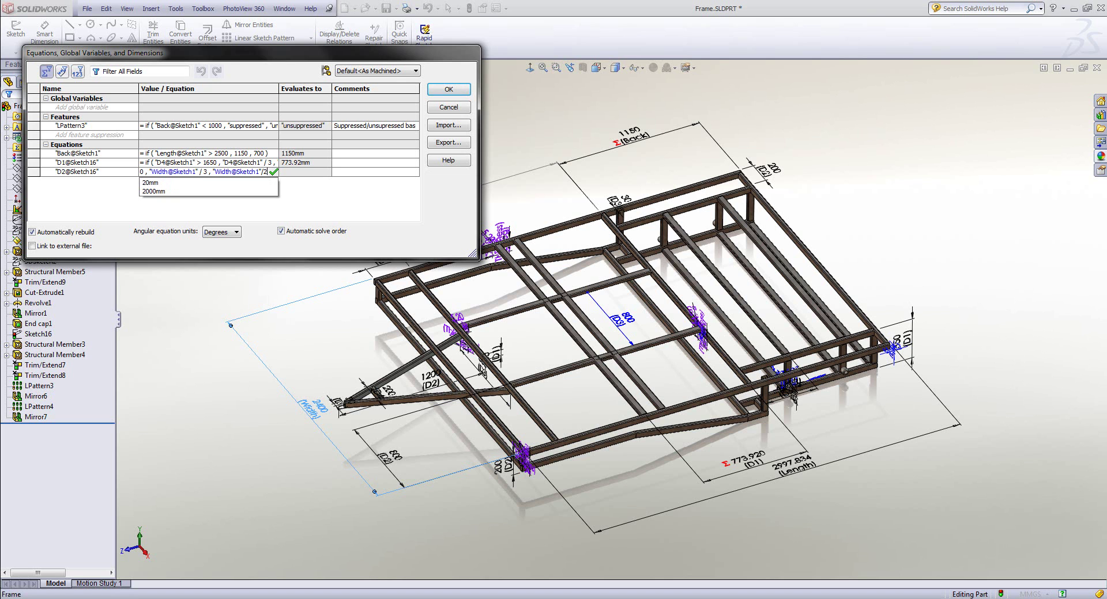
pyautogui.write(')')
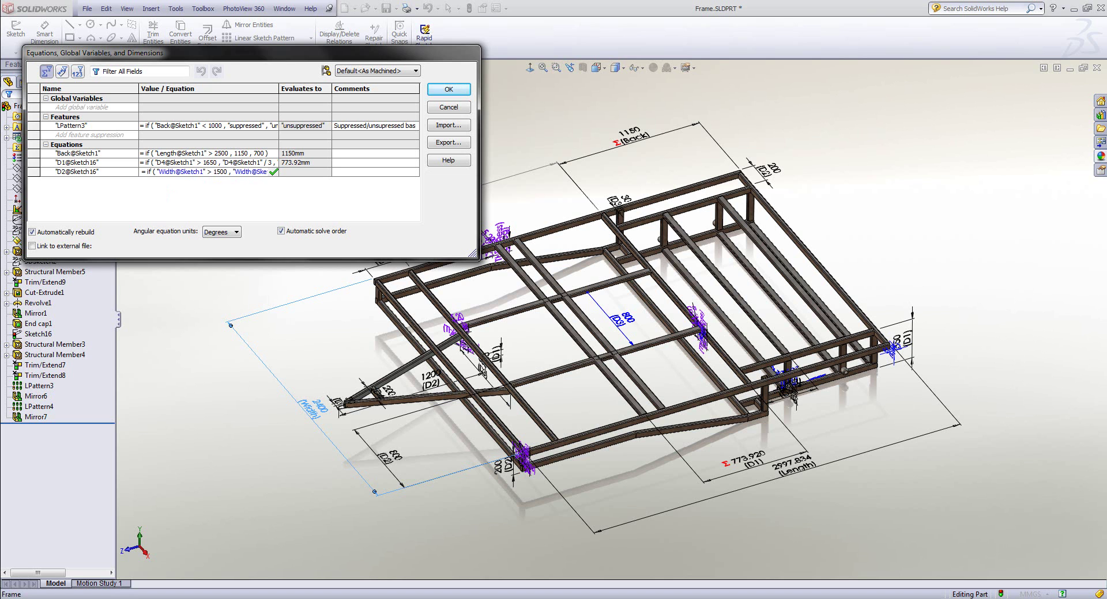
# Step: Accept the D2@Sketch16 equation and start an equation for D3@LPattern4 with "Width@Sketch1" as its first term
pyautogui.press('Tab')
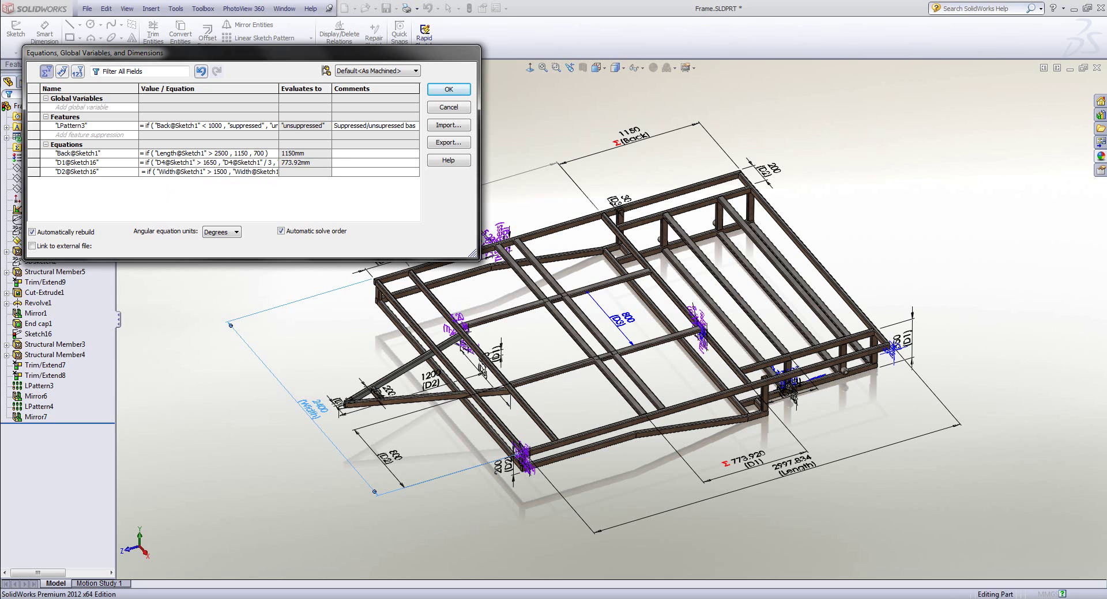
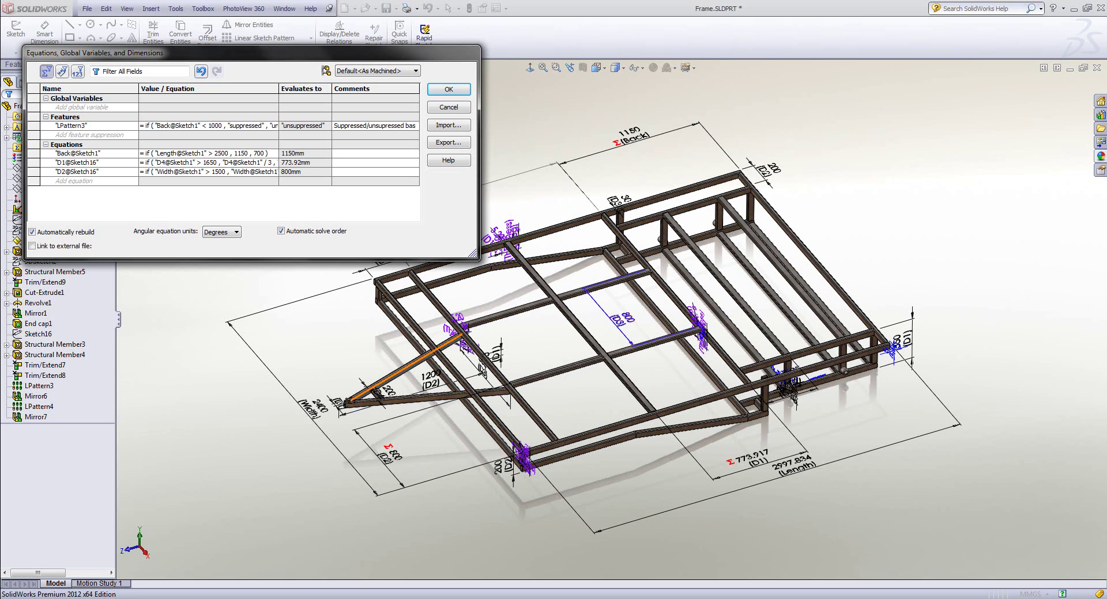
pyautogui.click(74, 181)
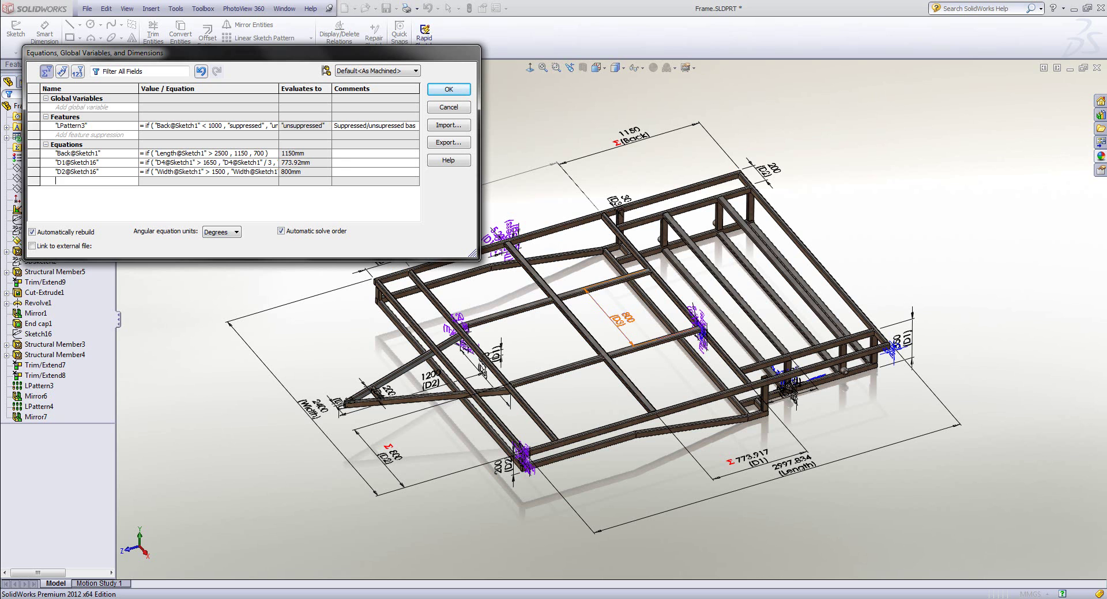
pyautogui.click(621, 317)
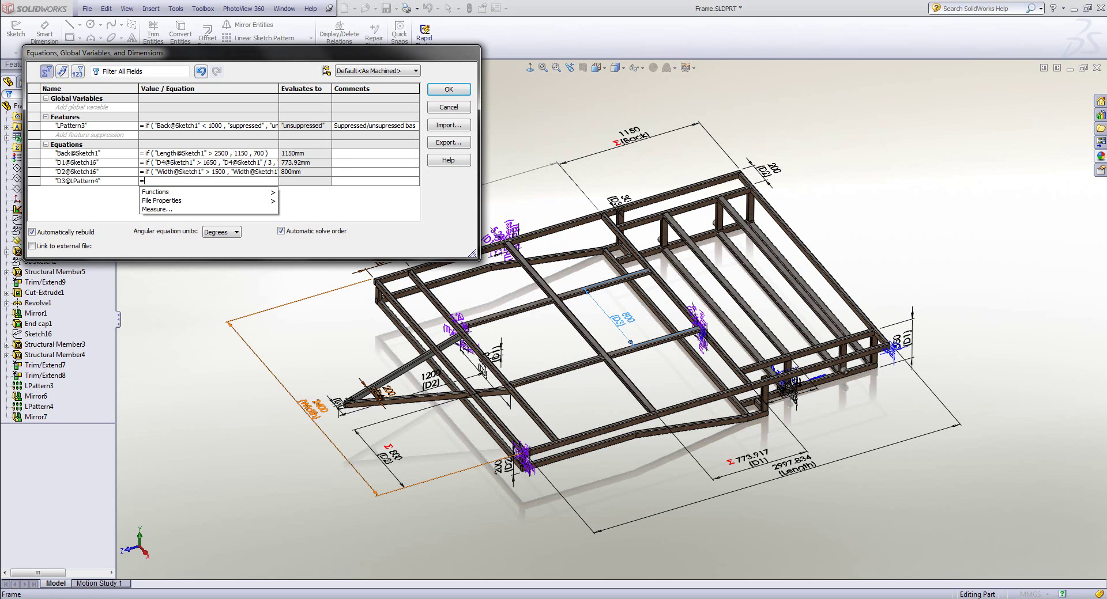
pyautogui.click(311, 408)
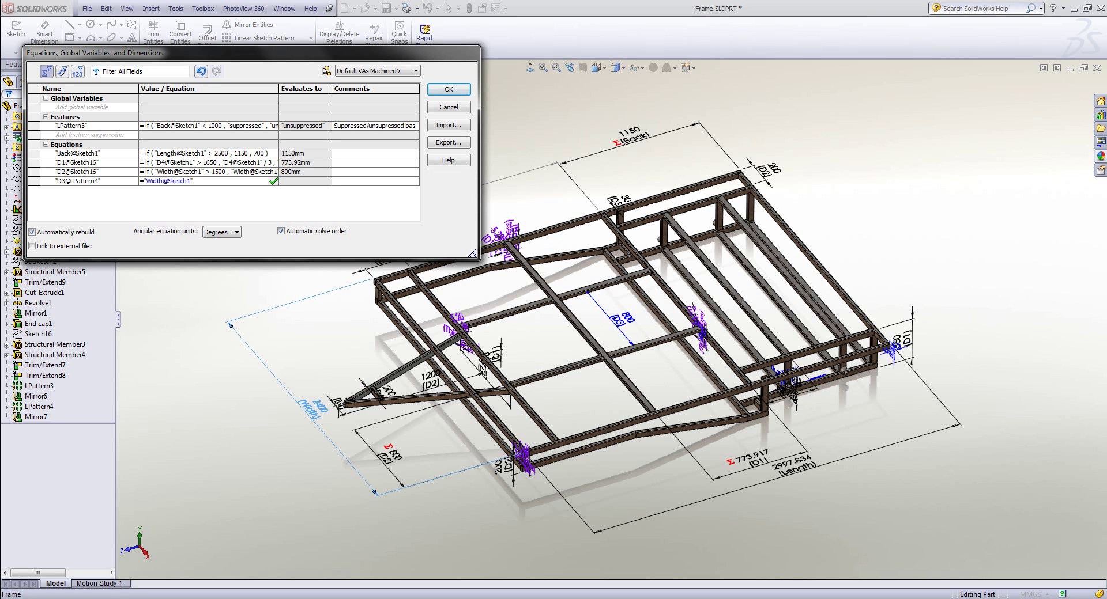
# Step: Complete the D3@LPattern4 equation by dividing the width by ("d1@lpattern4"+1), and accept it
pyautogui.write('/("d')
pyautogui.write('i')
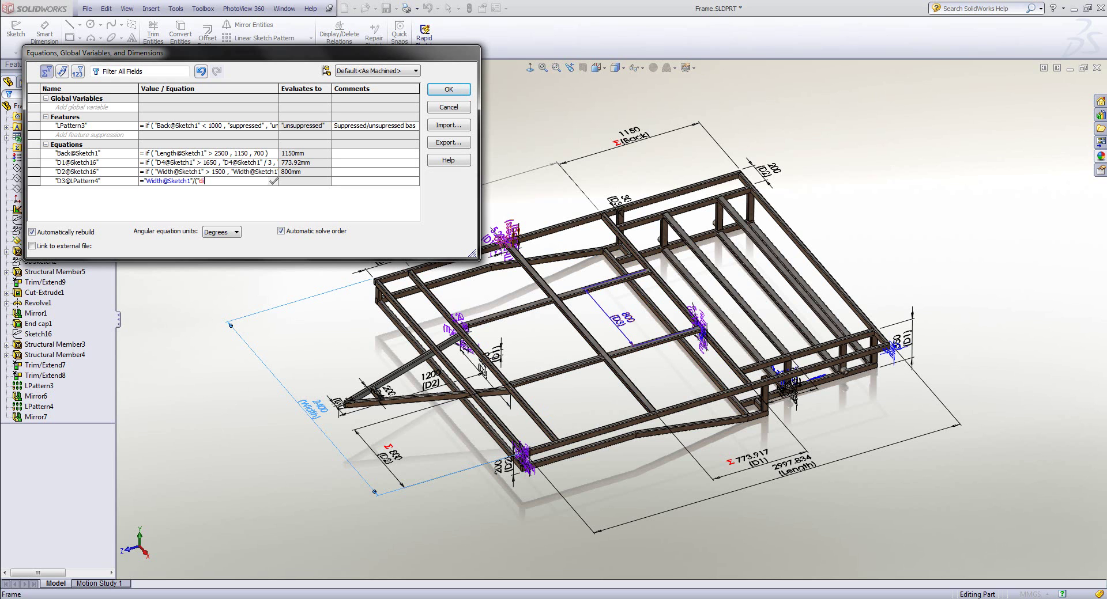
pyautogui.write('@')
pyautogui.write('lpattern')
pyautogui.press('BackSpace')
pyautogui.write('1+1')
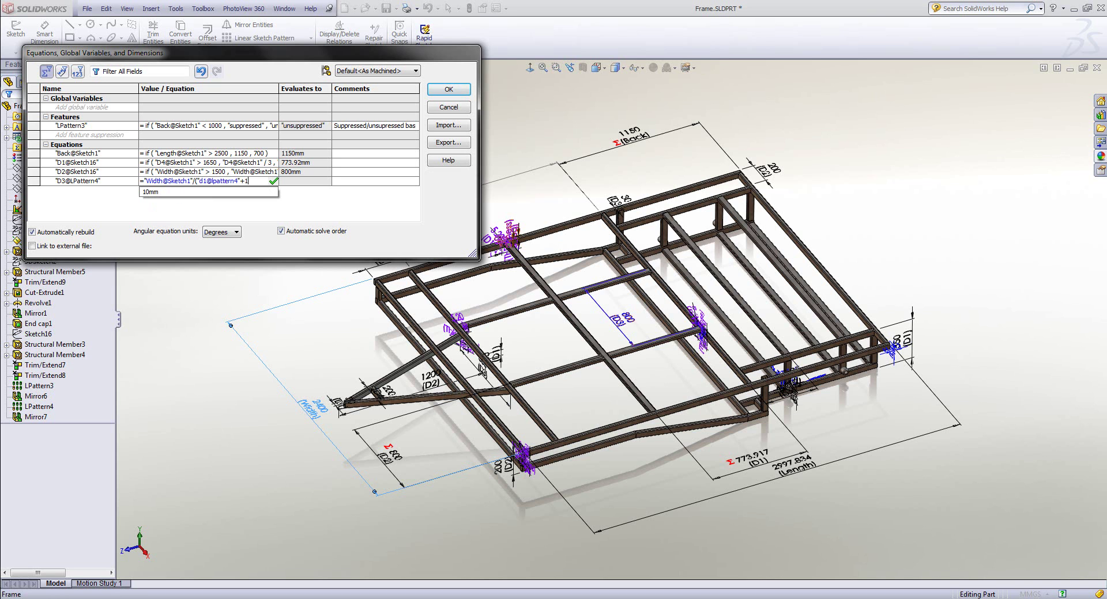
pyautogui.write(')')
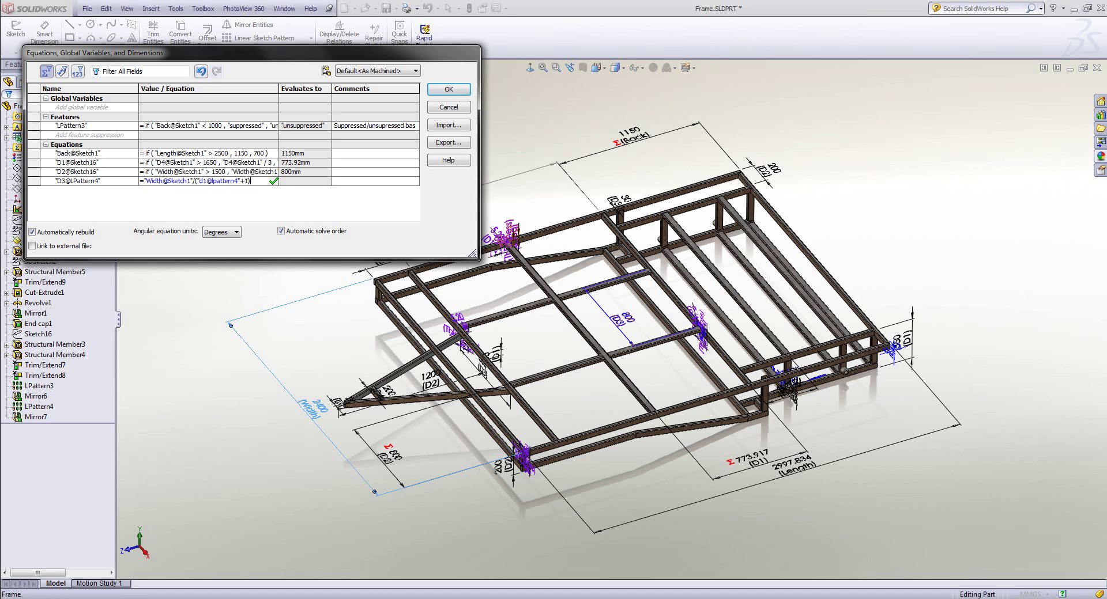
pyautogui.press('Return')
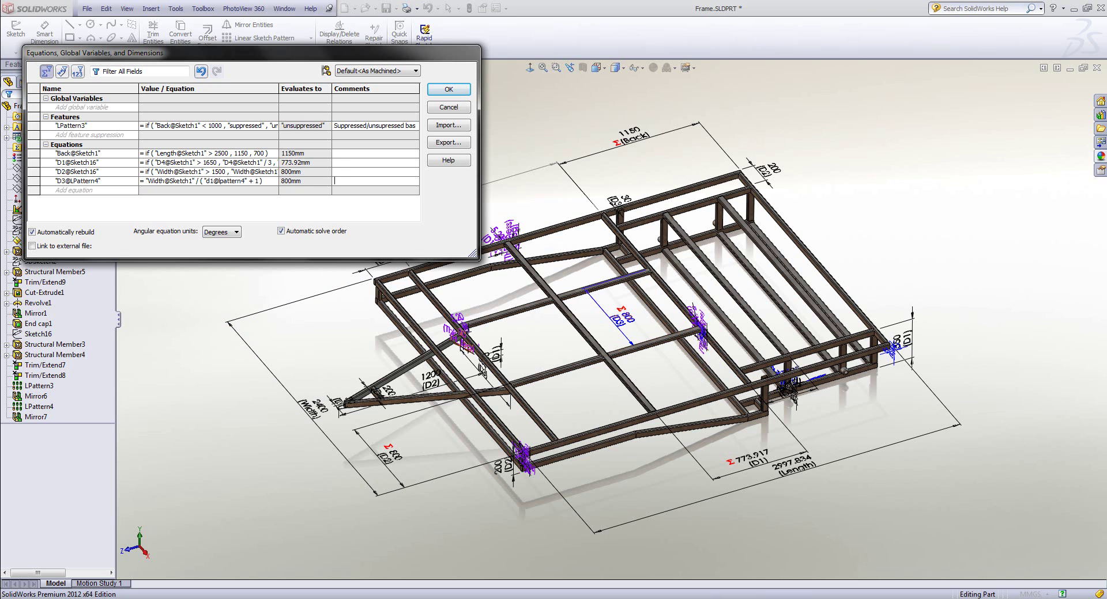
# Step: Add a feature suppression equation for LPattern4 and start its IF statement with the condition "Width@Sketch1">1500
pyautogui.click(89, 135)
pyautogui.click(39, 407)
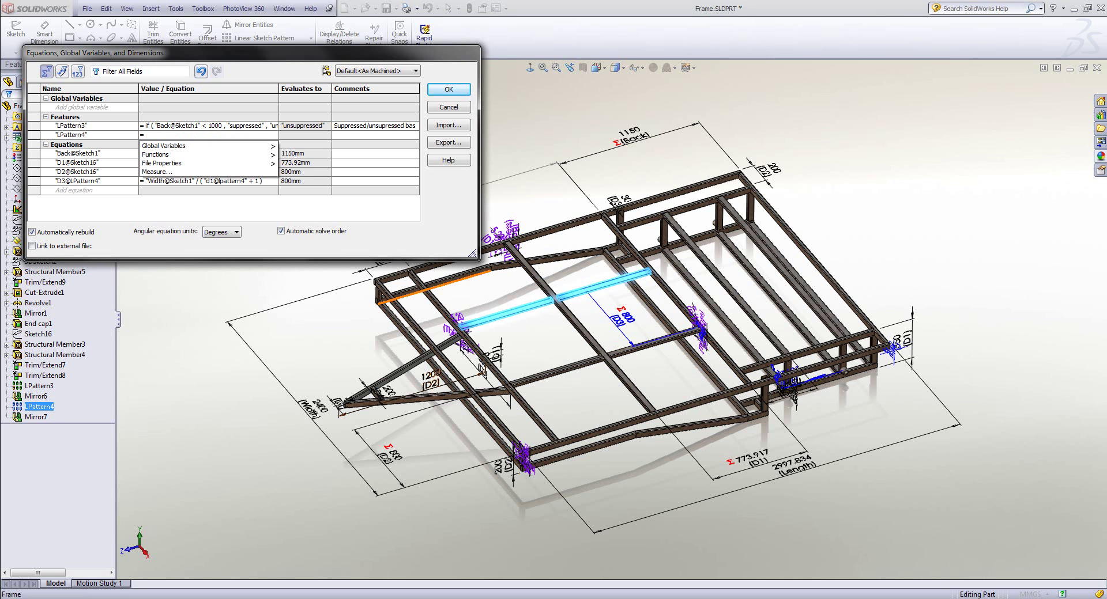
pyautogui.write('i')
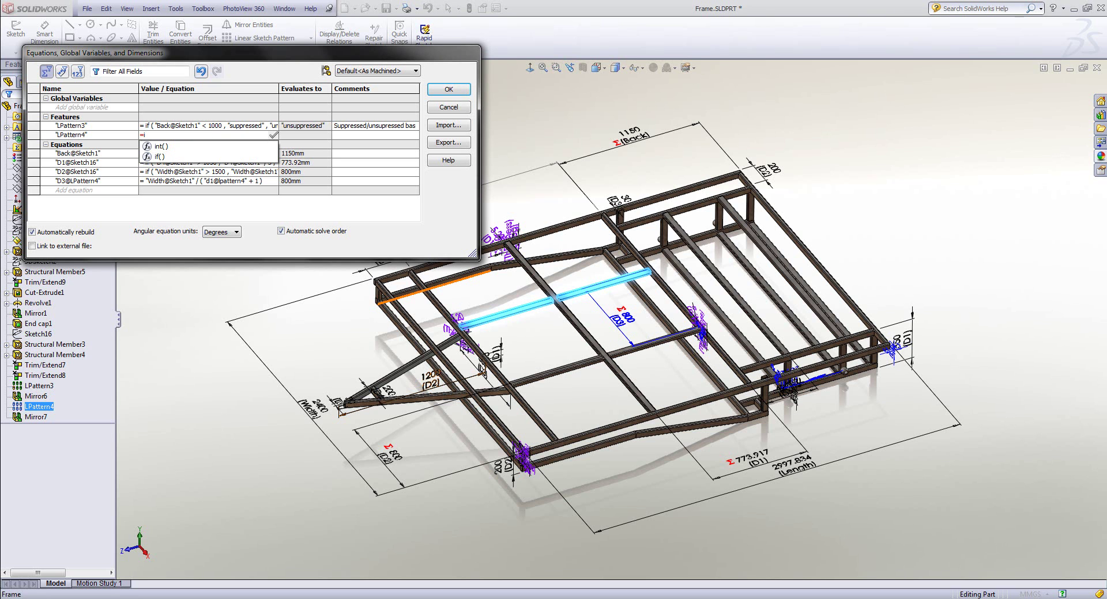
pyautogui.write('f')
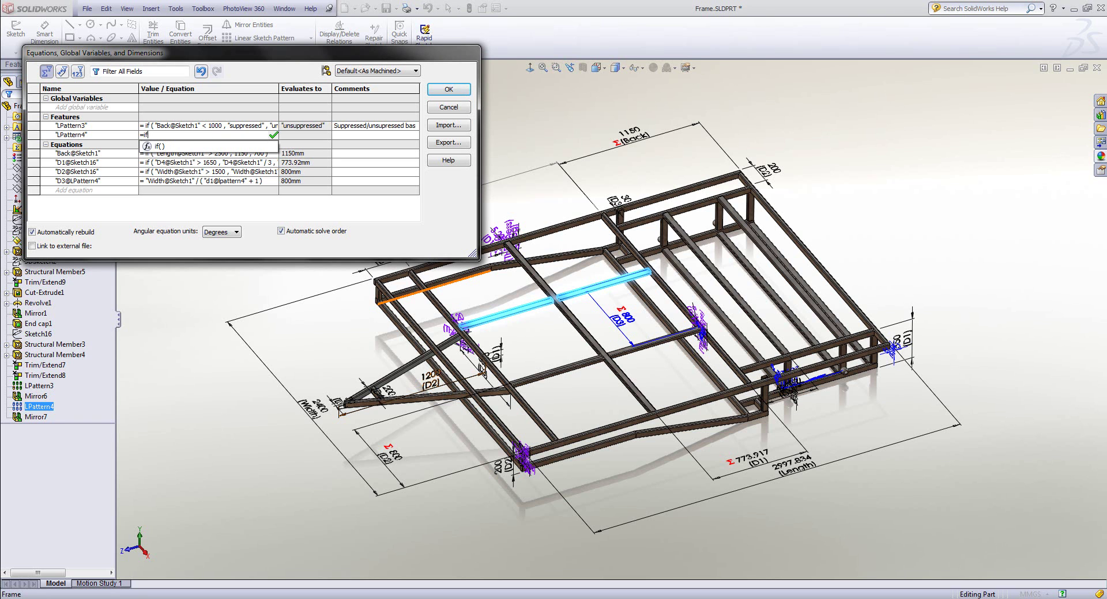
pyautogui.write('(')
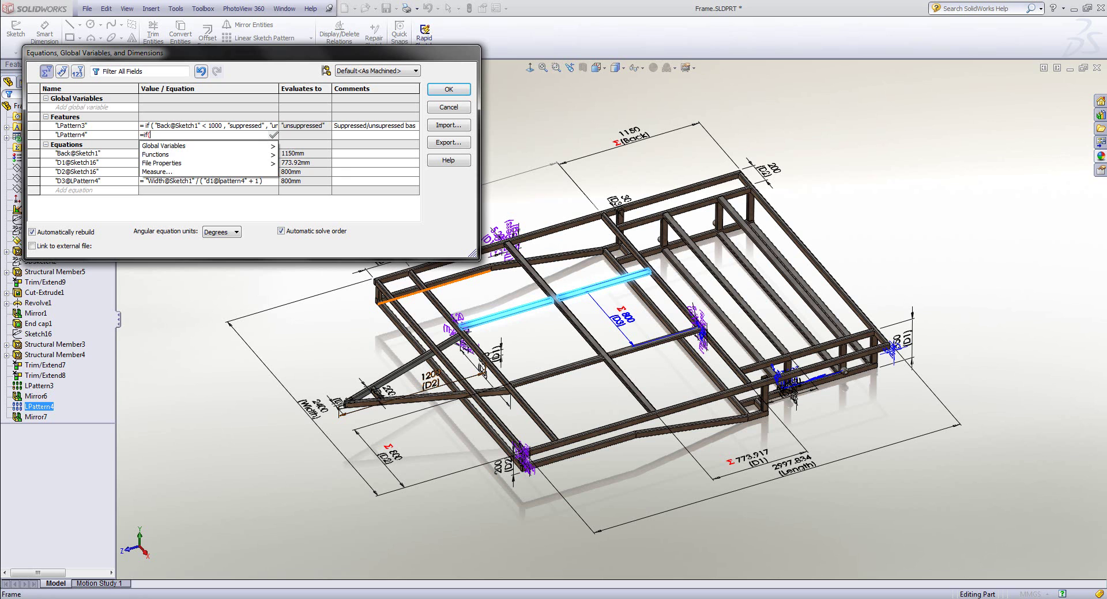
pyautogui.click(314, 408)
pyautogui.click(313, 408)
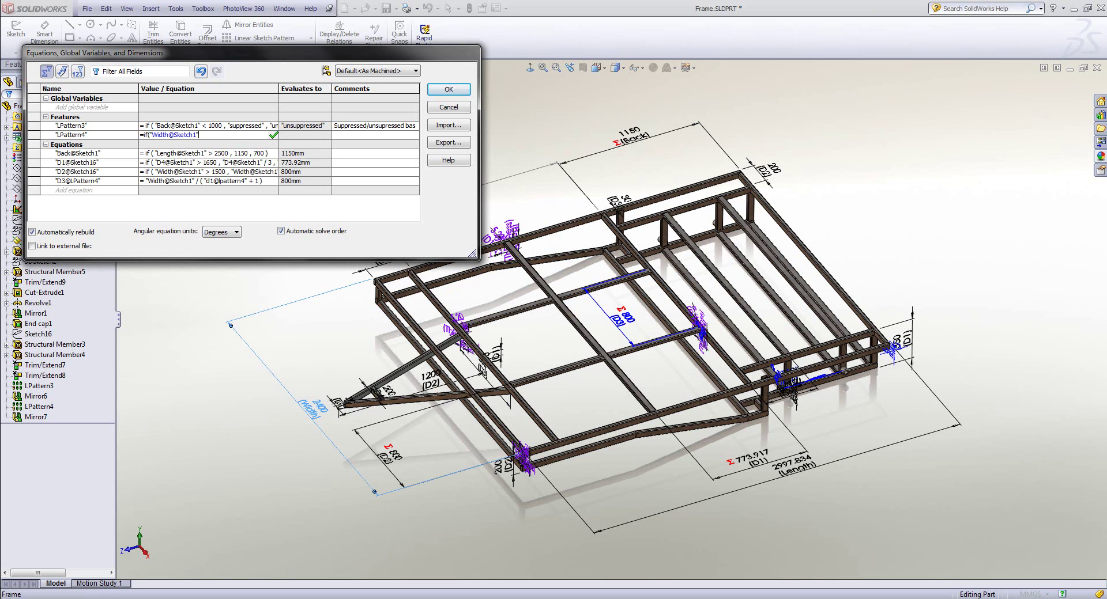
pyautogui.write('>1500,')
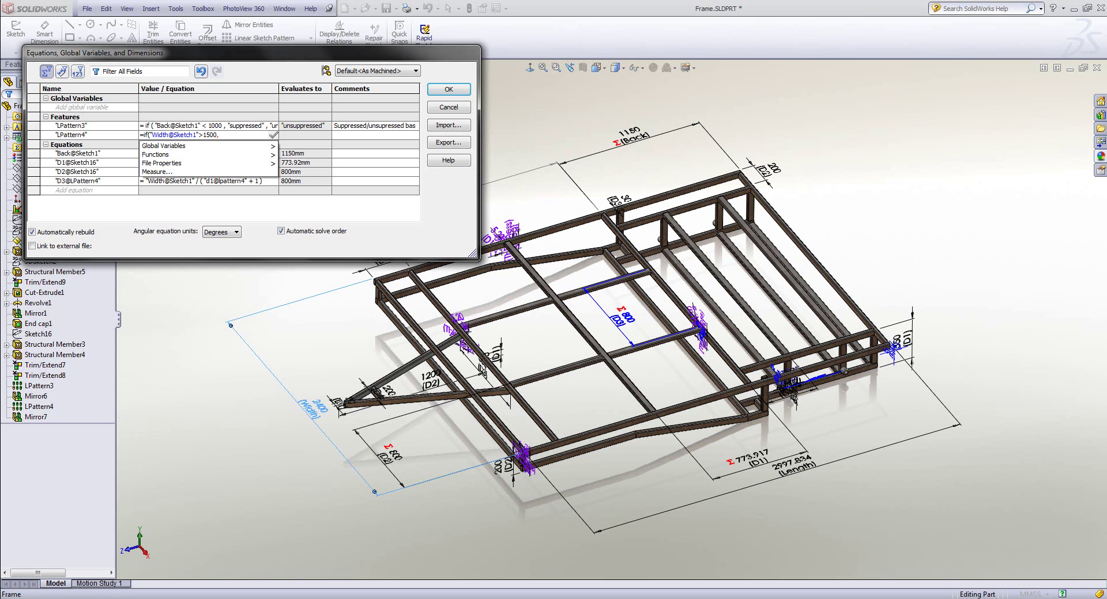
# Step: Complete the LPattern4 equation with "unsuppressed" if true and "suppressed" if false, and apply the equations to the part
pyautogui.press('Down')
pyautogui.press('Down')
pyautogui.press('Up')
pyautogui.press('Right')
pyautogui.press('Down')
pyautogui.press('Return')
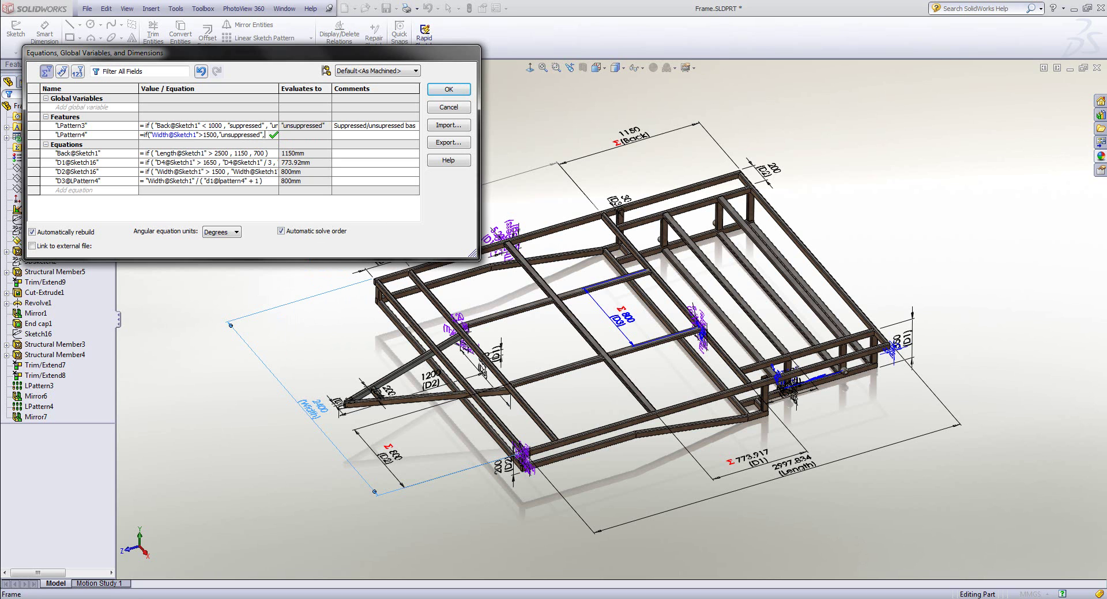
pyautogui.press('Down')
pyautogui.press('Right')
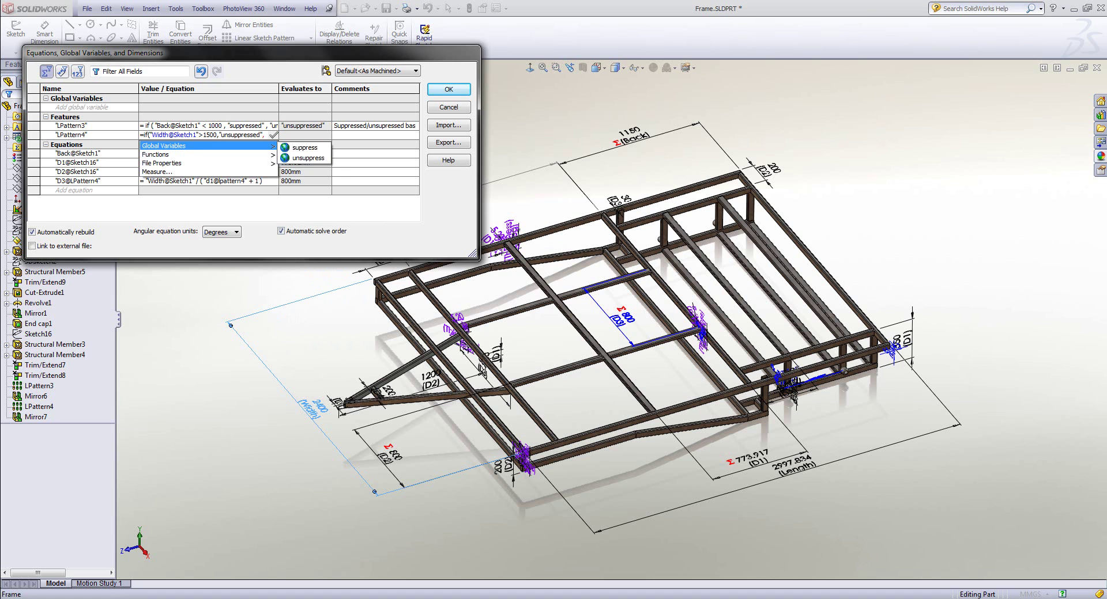
pyautogui.click(304, 148)
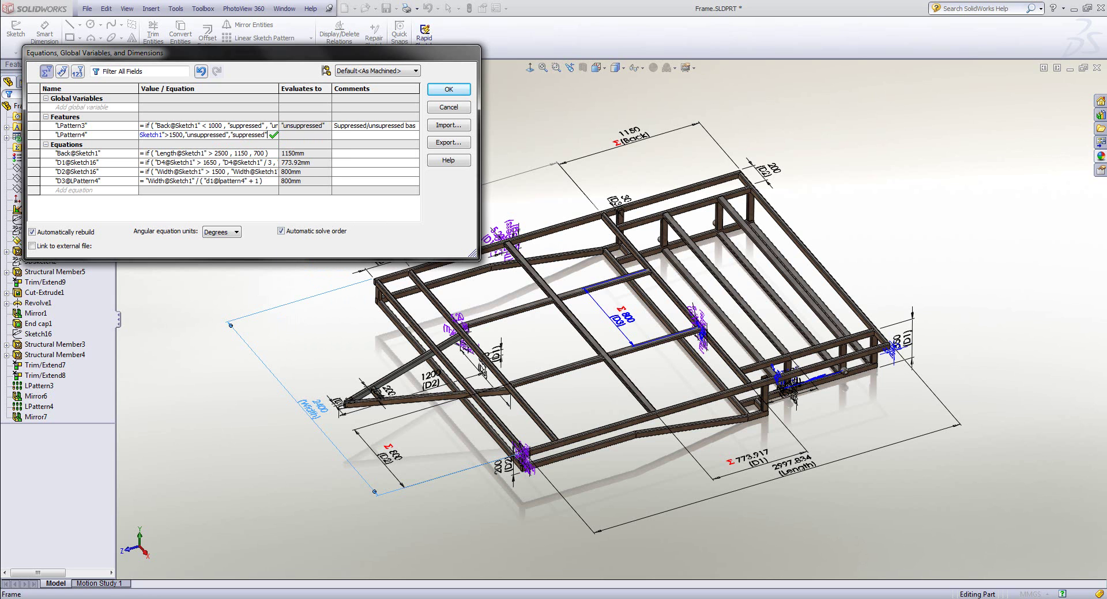
pyautogui.write(')')
pyautogui.press('Tab')
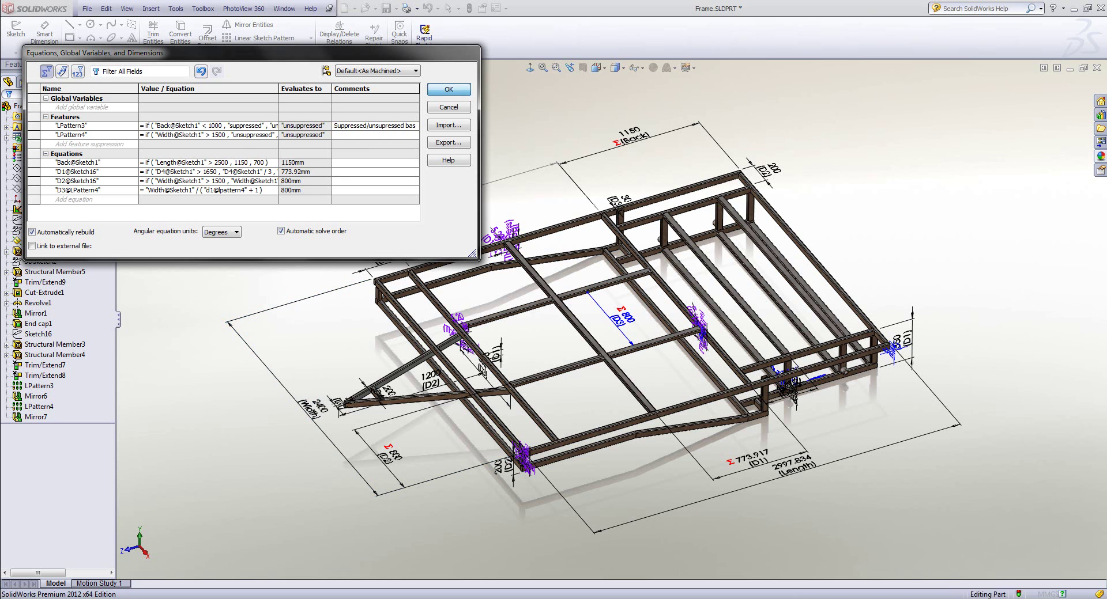
pyautogui.press('Return')
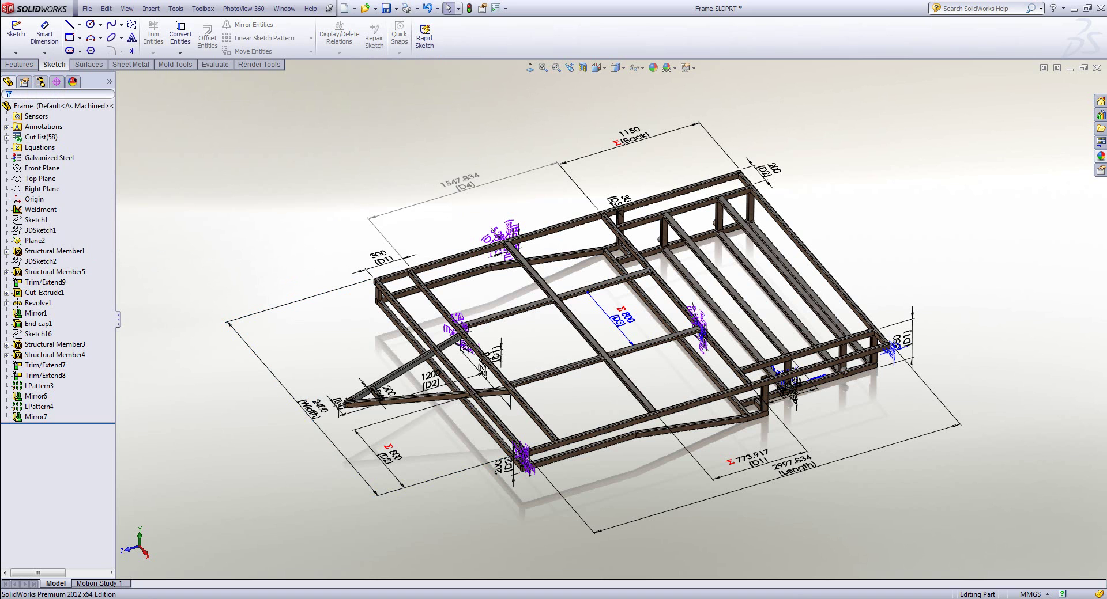
# Step: Test the equations by shrinking Sketch1 in stages to a Length of about 2116 mm and a Width of about 1350 mm
pyautogui.click(36, 220)
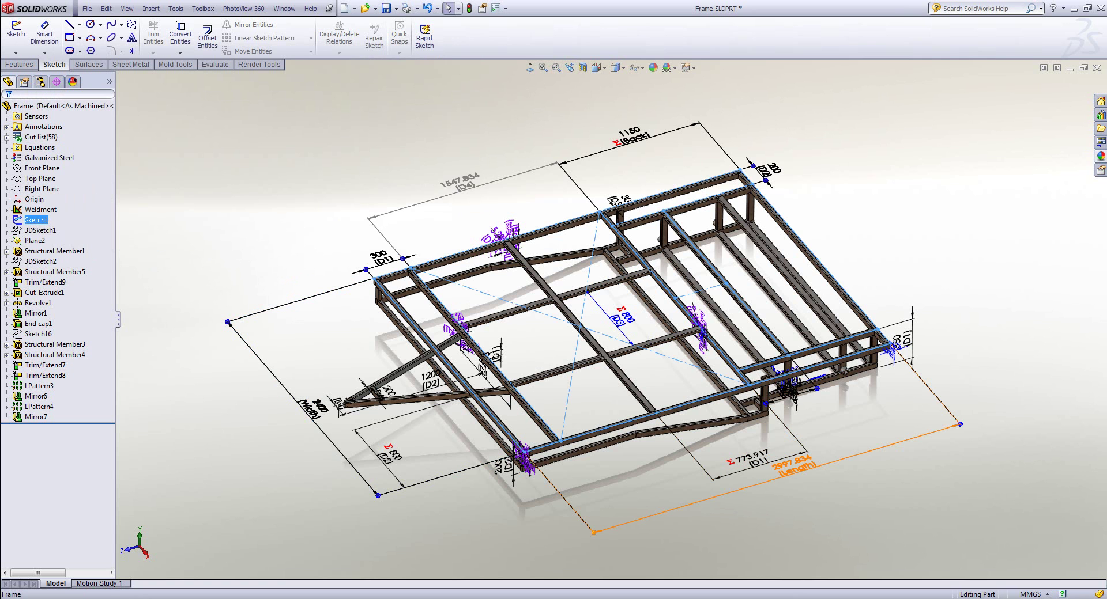
pyautogui.moveTo(594, 532); pyautogui.dragTo(633, 522)
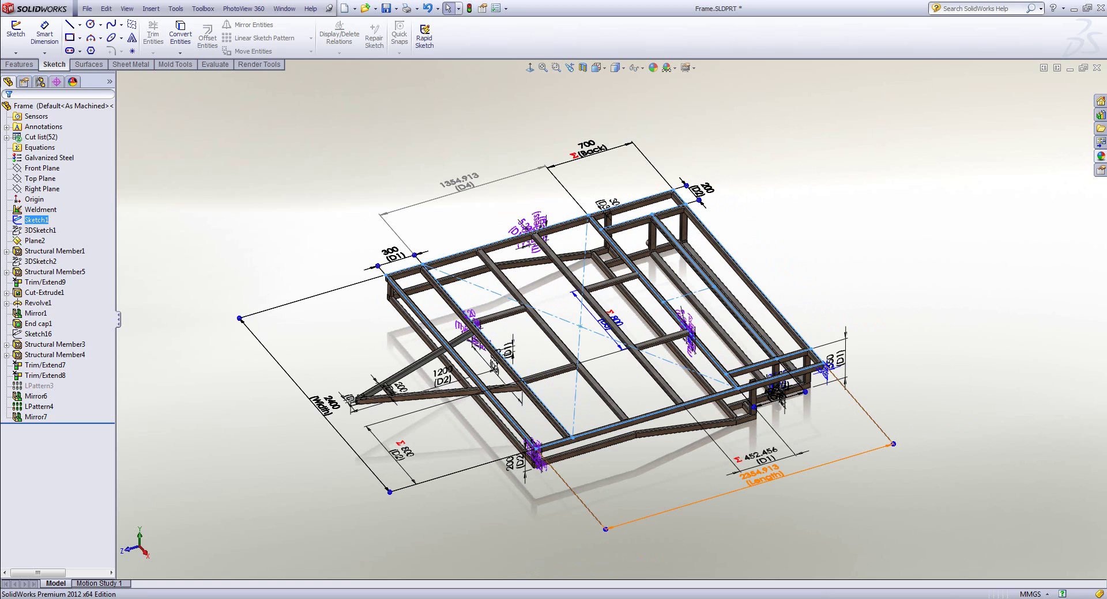
pyautogui.moveTo(605, 529); pyautogui.dragTo(621, 525)
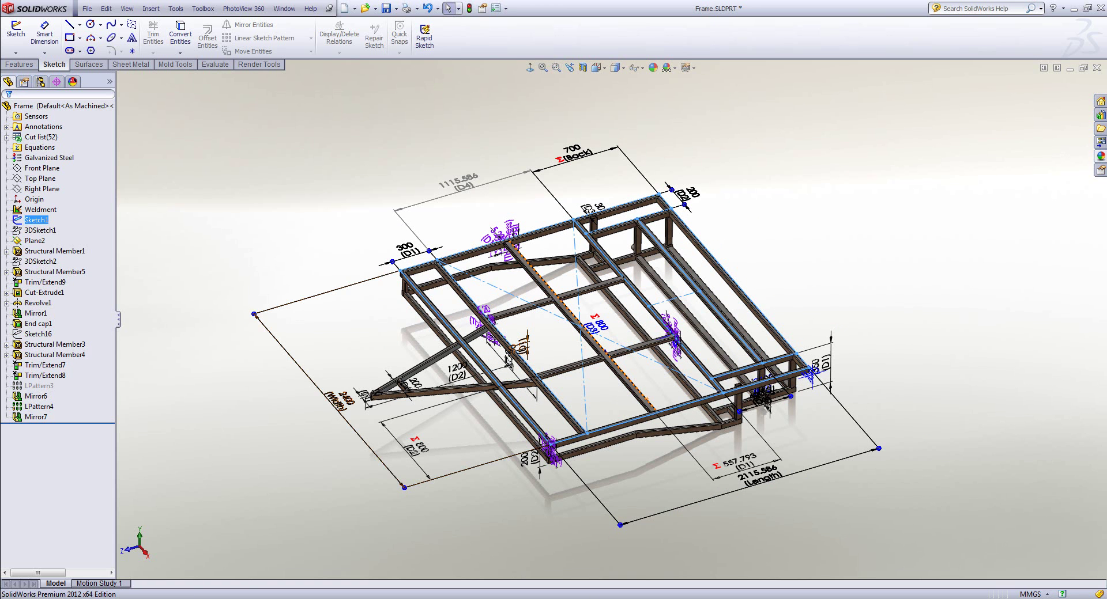
pyautogui.moveTo(404, 487)
pyautogui.mouseDown()
pyautogui.moveTo(372, 449)
pyautogui.moveTo(377, 456)
pyautogui.mouseUp()
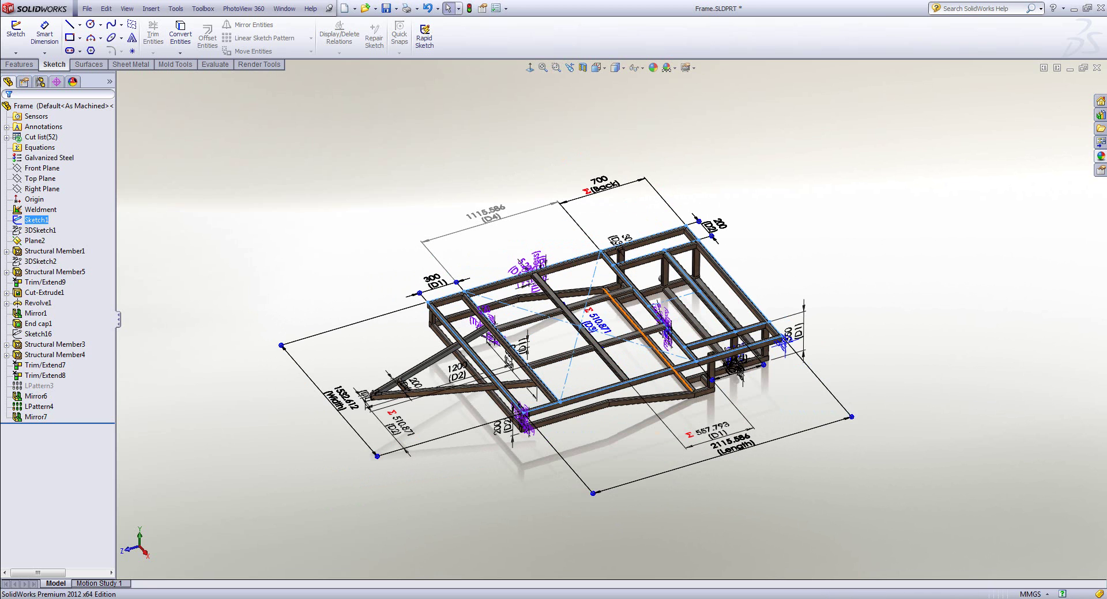
pyautogui.moveTo(377, 456); pyautogui.dragTo(371, 450)
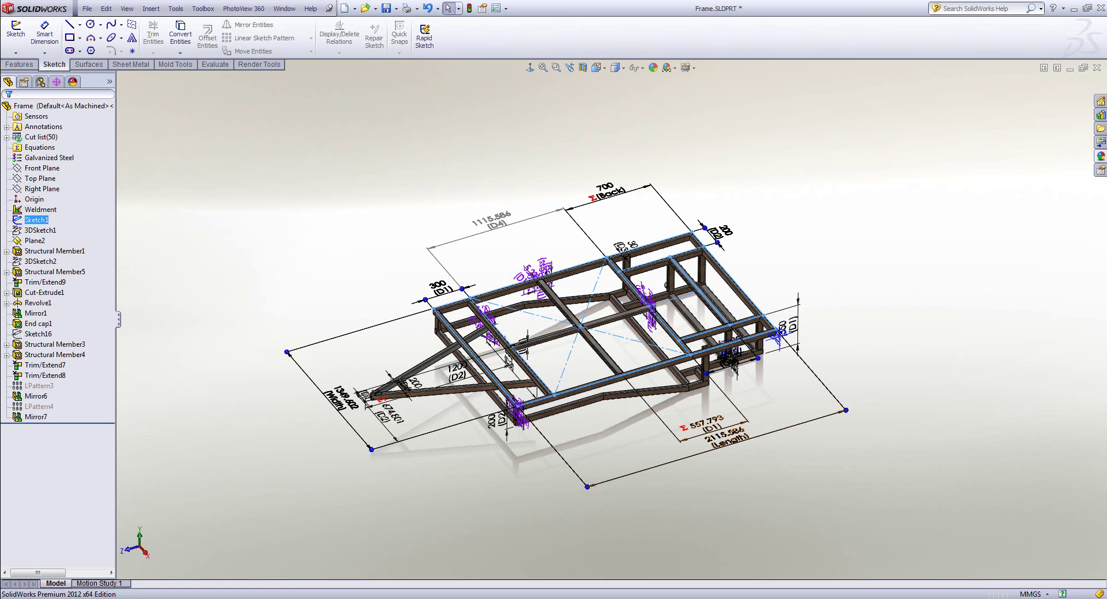
# Step: Enlarge Sketch1 to a Length of about 3450 mm and a Width of about 2638 mm
pyautogui.moveTo(587, 487)
pyautogui.mouseDown()
pyautogui.moveTo(578, 511)
pyautogui.moveTo(522, 534)
pyautogui.mouseUp()
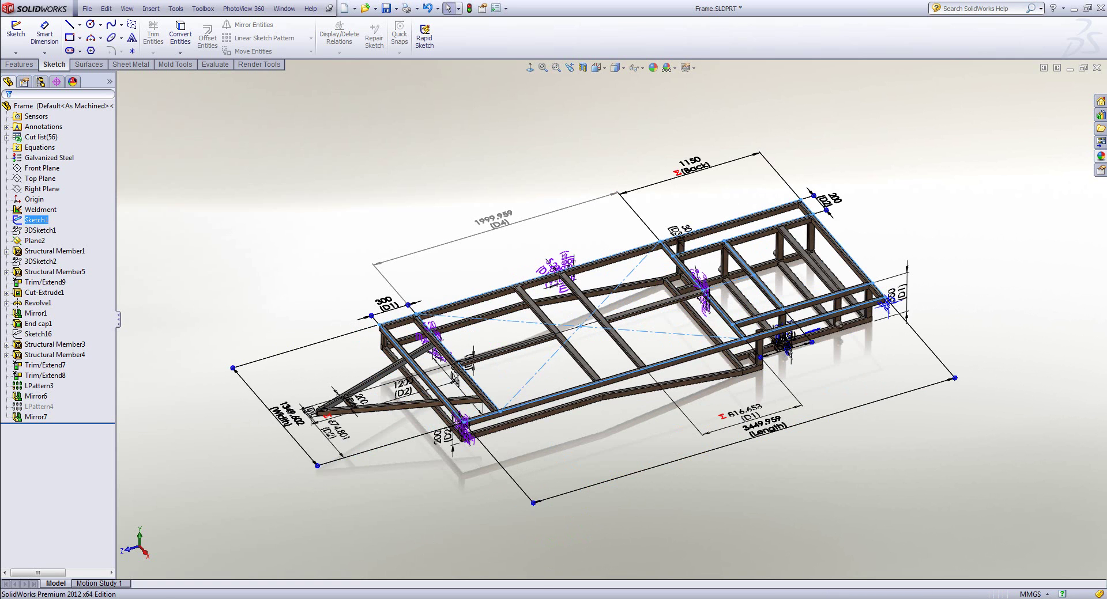
pyautogui.moveTo(317, 466); pyautogui.dragTo(357, 512)
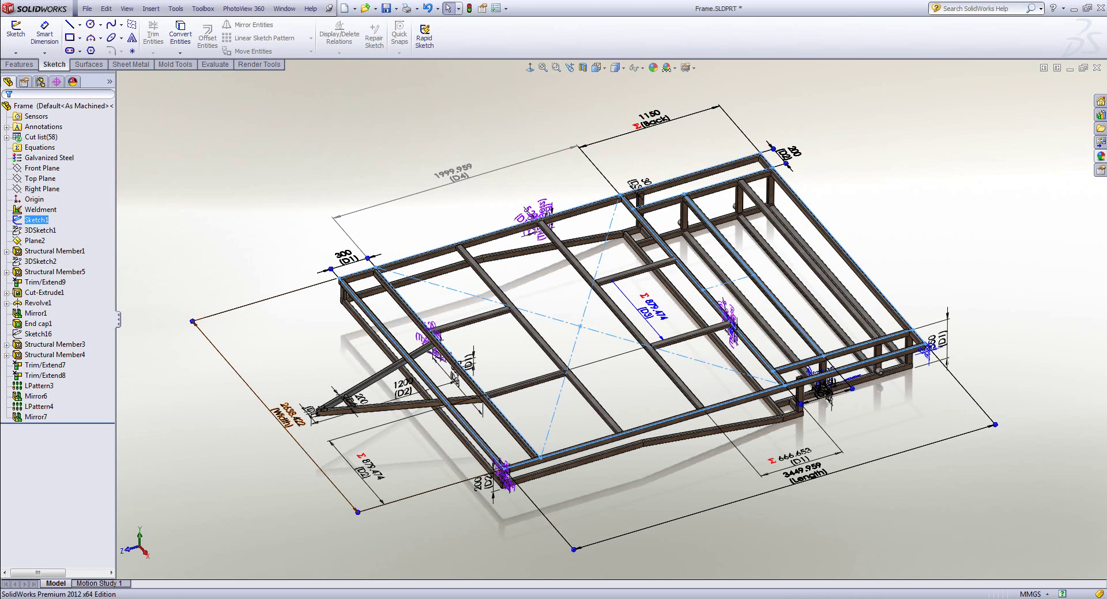
# Step: Reopen the part's equations and start a feature suppression equation for Mirror7
pyautogui.click(36, 416)
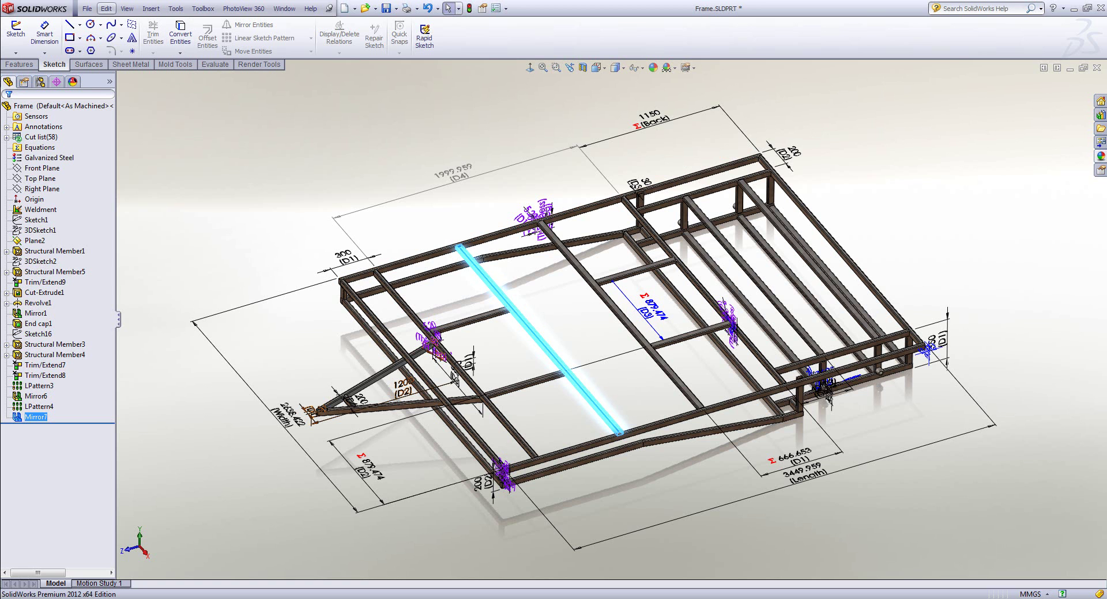
pyautogui.click(176, 8)
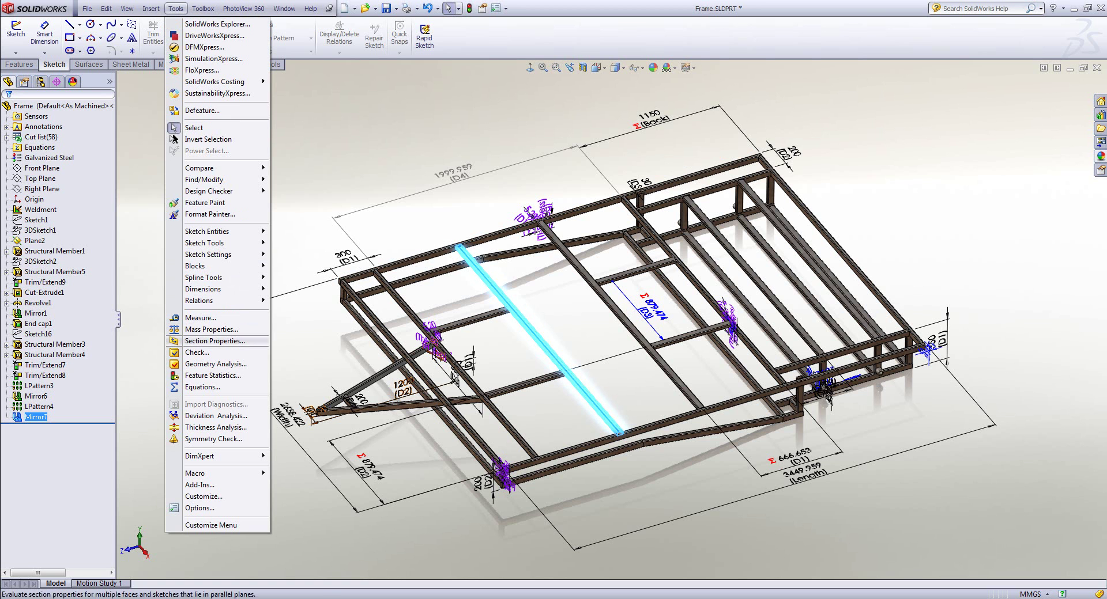
pyautogui.click(202, 386)
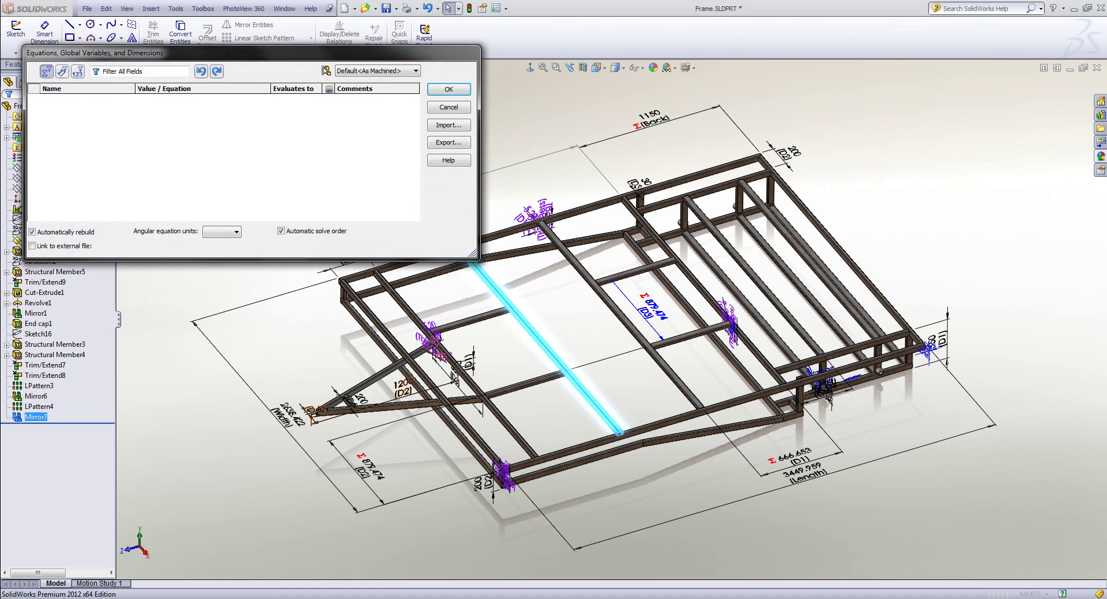
pyautogui.click(89, 144)
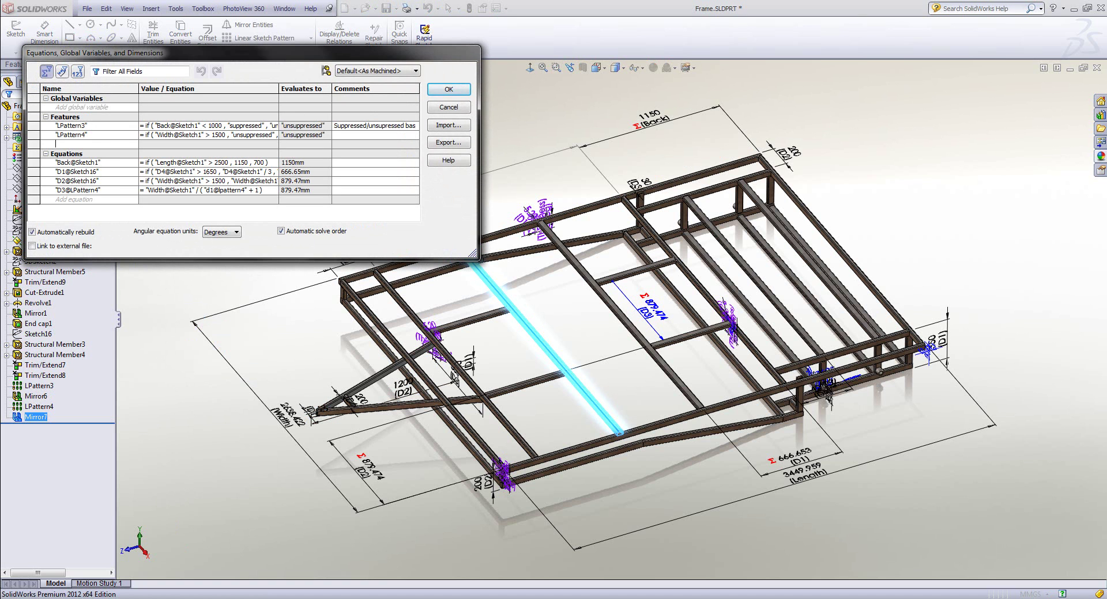
pyautogui.click(36, 417)
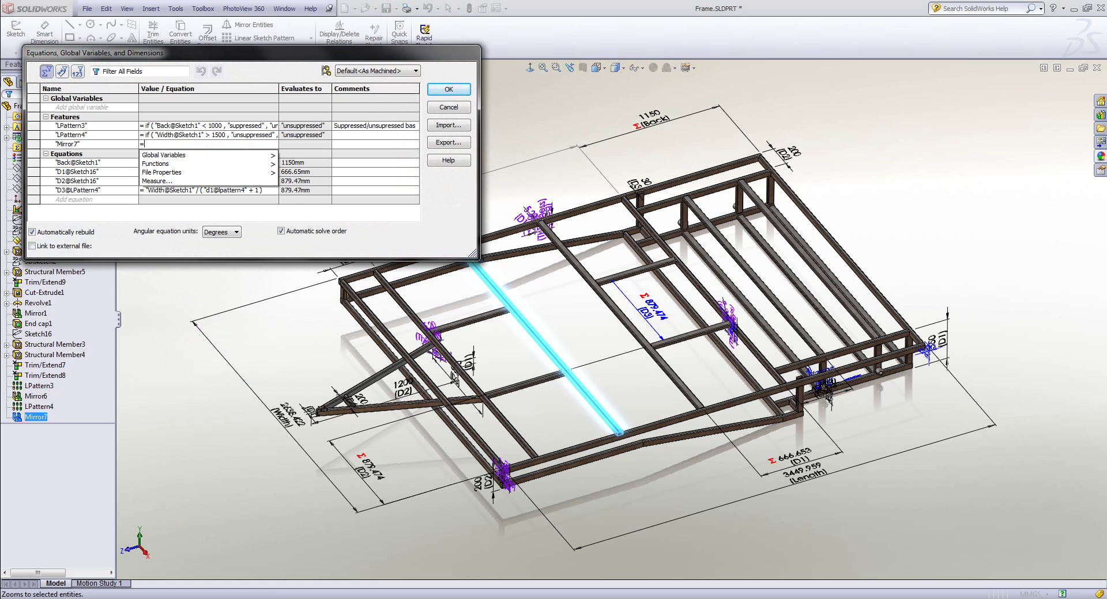
# Step: In the Top view, measure between the rear and front crossmember edges spanning D4 and insert that reference dimension into the Mirror7 equation
pyautogui.moveTo(248, 53); pyautogui.dragTo(586, 283)
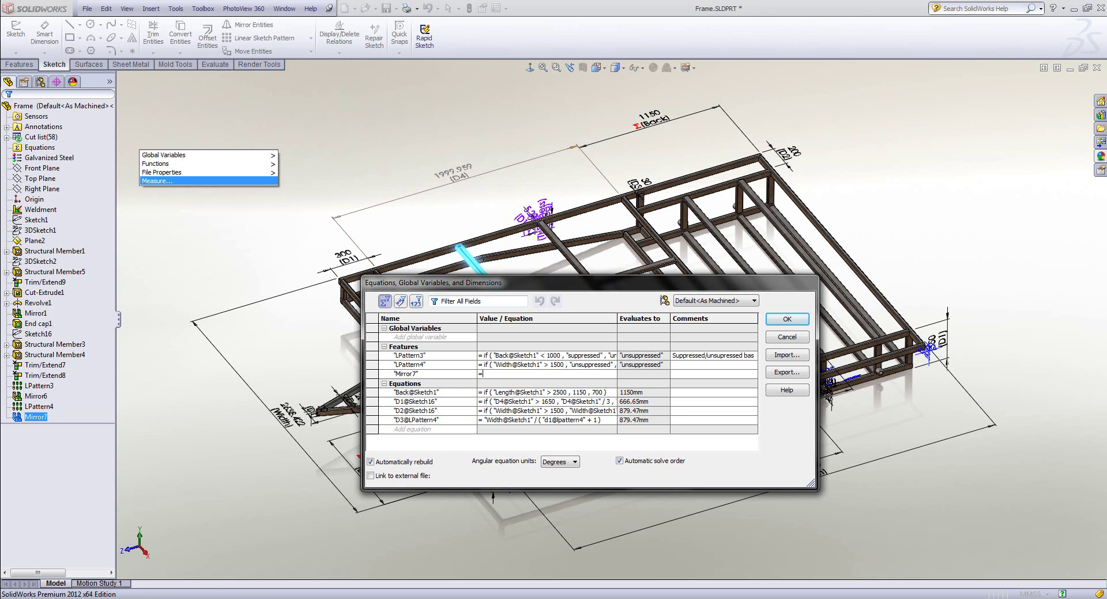
pyautogui.click(167, 181)
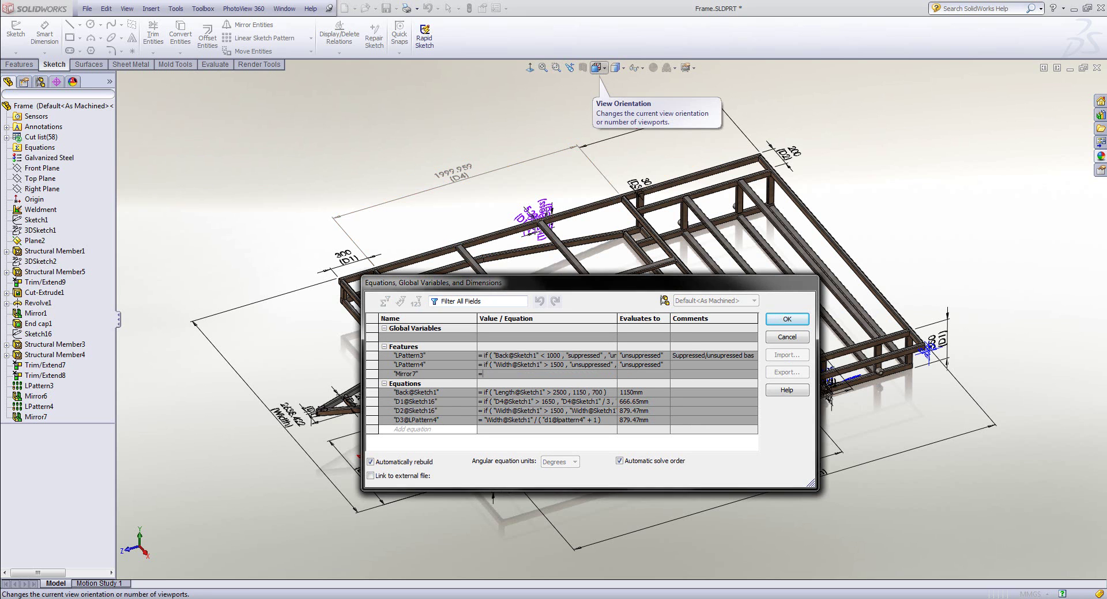
pyautogui.click(597, 68)
pyautogui.click(611, 81)
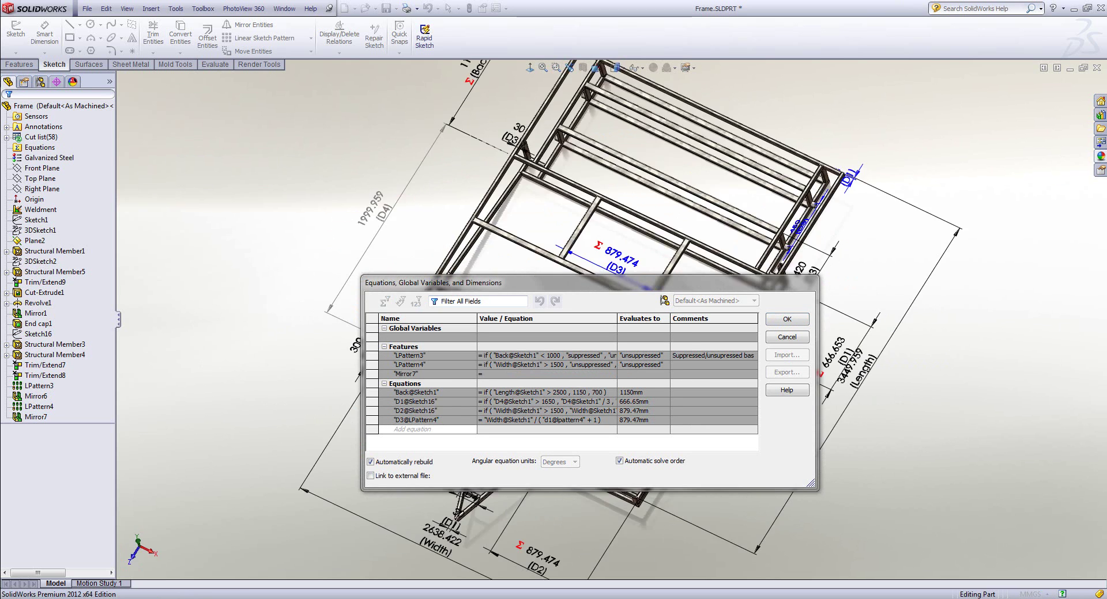
pyautogui.moveTo(519, 282)
pyautogui.mouseDown()
pyautogui.moveTo(380, 216)
pyautogui.moveTo(198, 81)
pyautogui.moveTo(201, 66)
pyautogui.mouseUp()
pyautogui.scroll(-10, 715, 214)
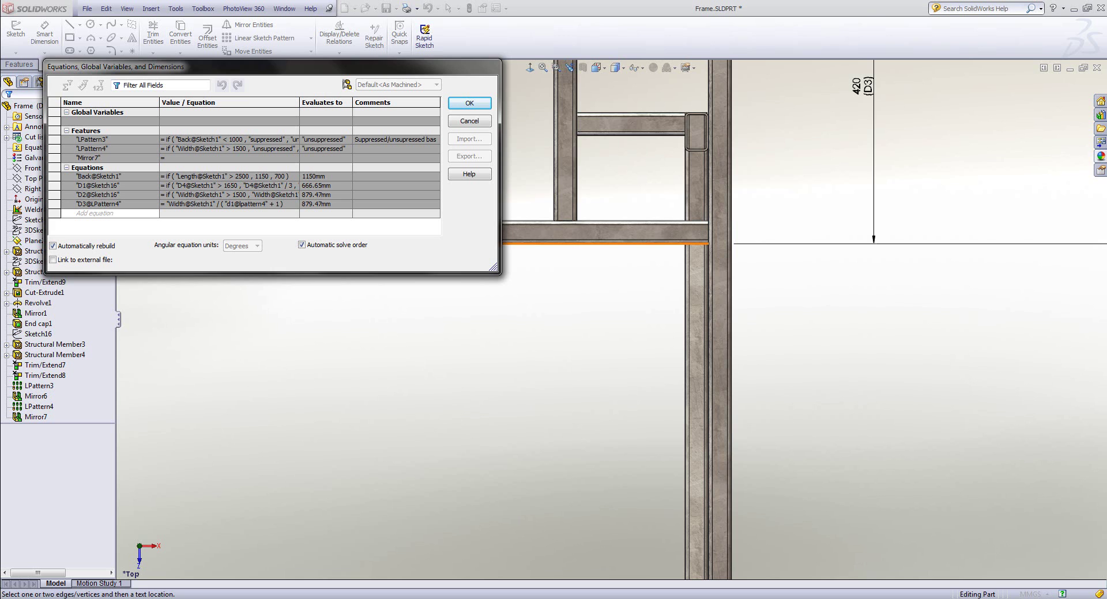
pyautogui.scroll(5, 605, 314)
pyautogui.scroll(3, 610, 448)
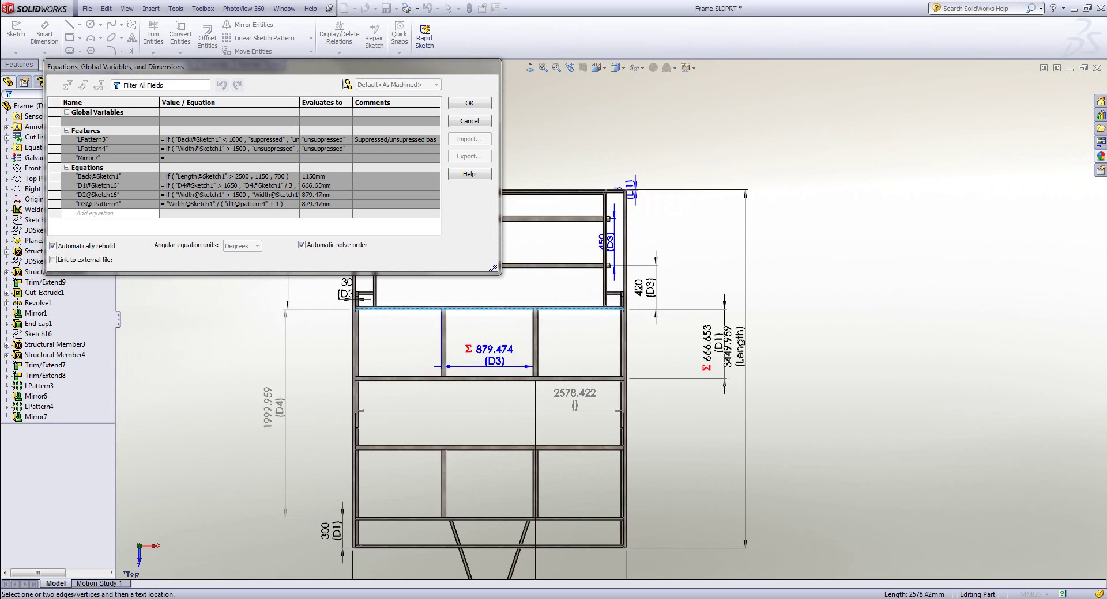
pyautogui.scroll(-3, 610, 449)
pyautogui.scroll(-5, 609, 448)
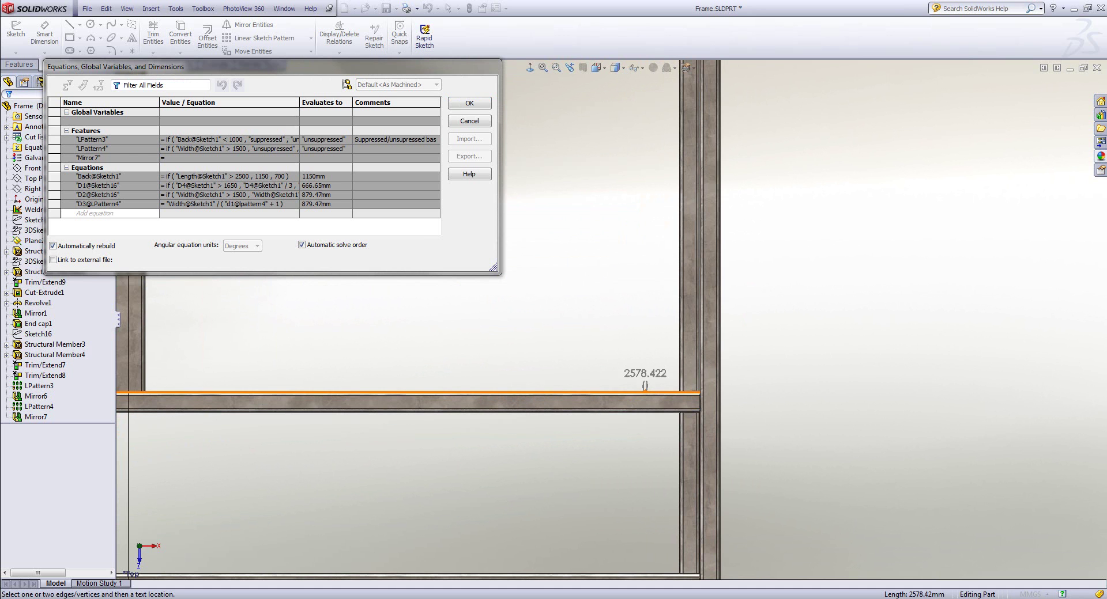
pyautogui.click(645, 392)
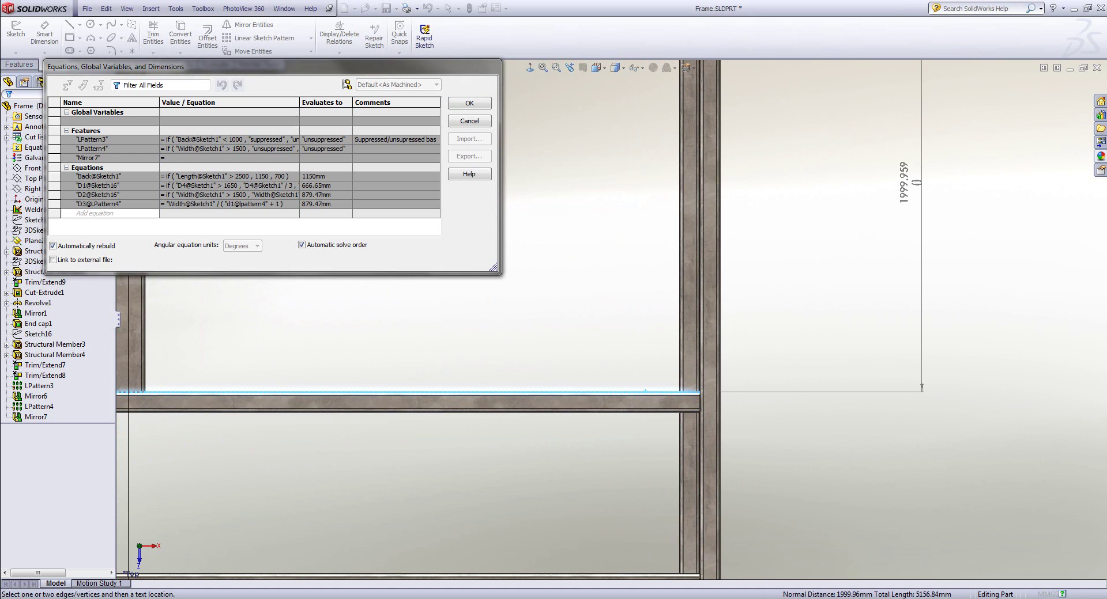
pyautogui.click(922, 182)
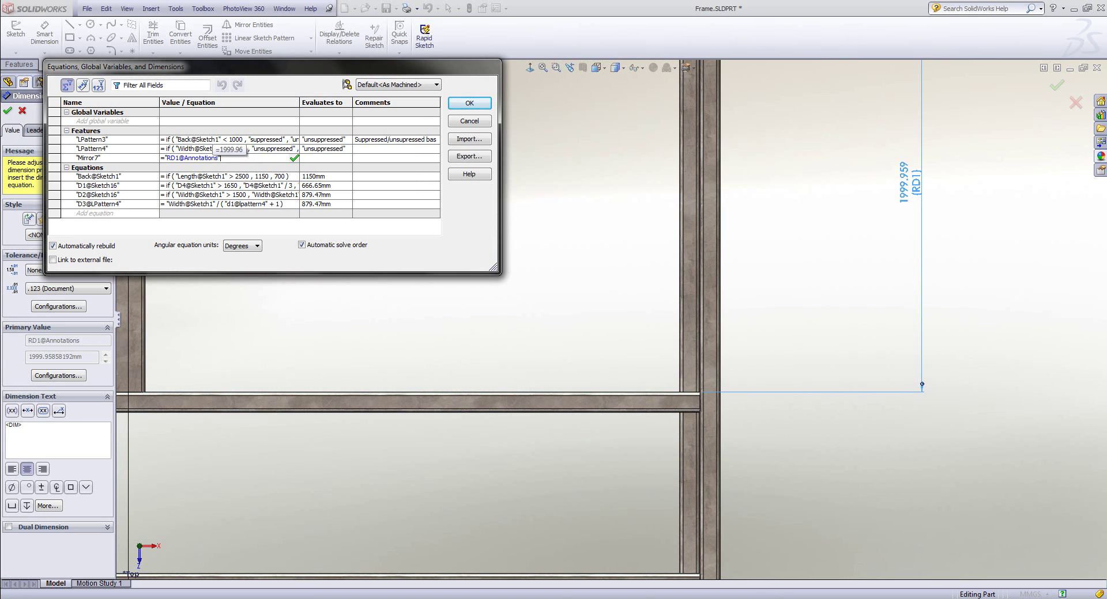
# Step: Try to complete the Mirror7 equation with the condition > 1650, "unsuppressed" if true and "suppressed" if false, without an IF function
pyautogui.write('1650,')
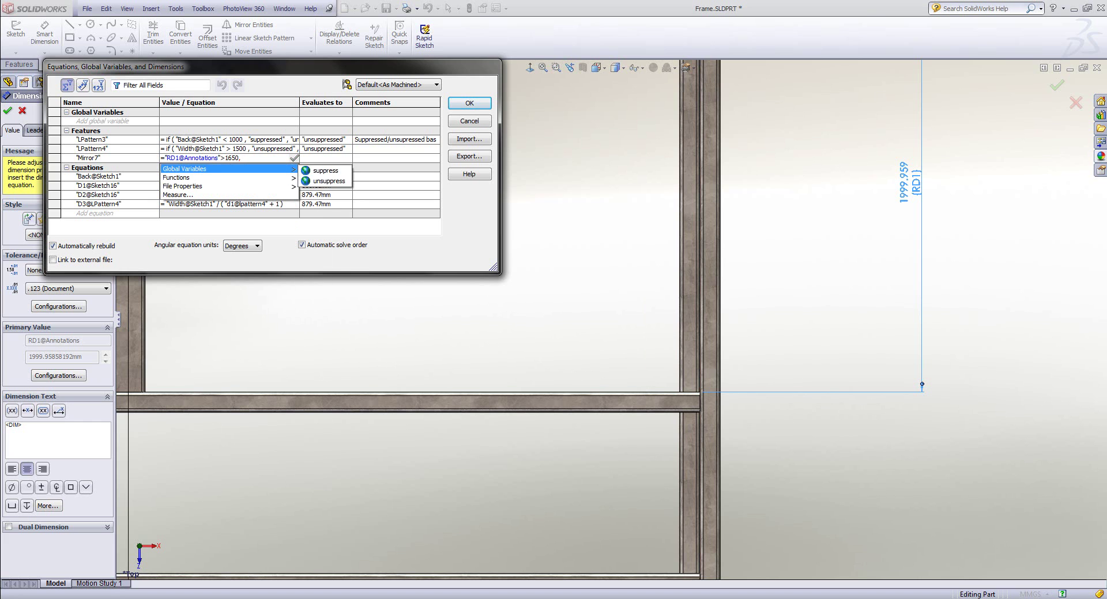
pyautogui.click(329, 181)
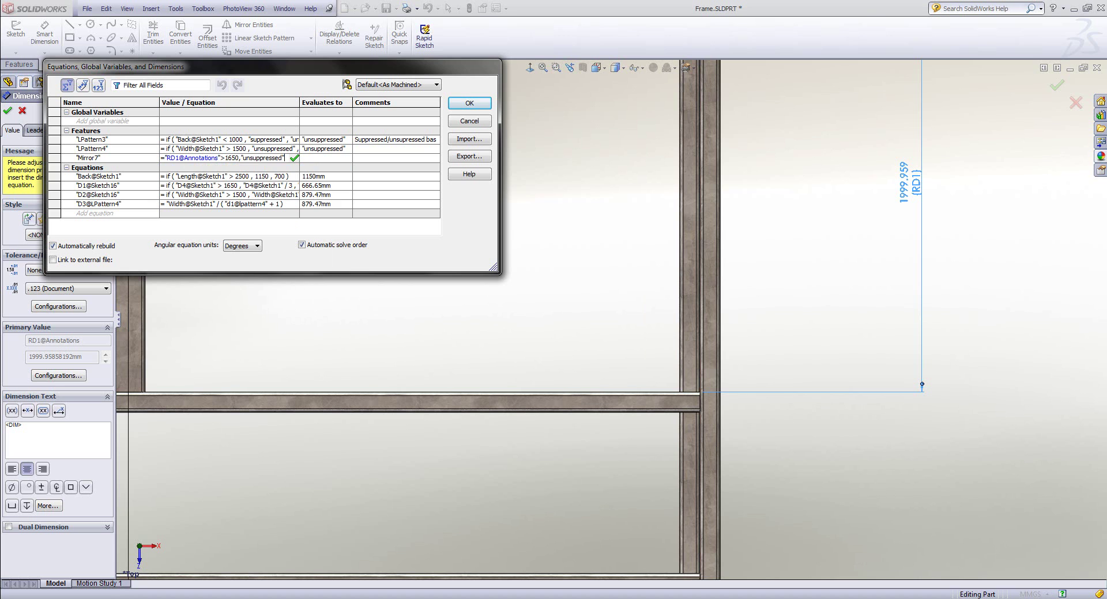
pyautogui.write(',')
pyautogui.moveTo(231, 169)
pyautogui.click(326, 170)
pyautogui.write(')')
pyautogui.press('Return')
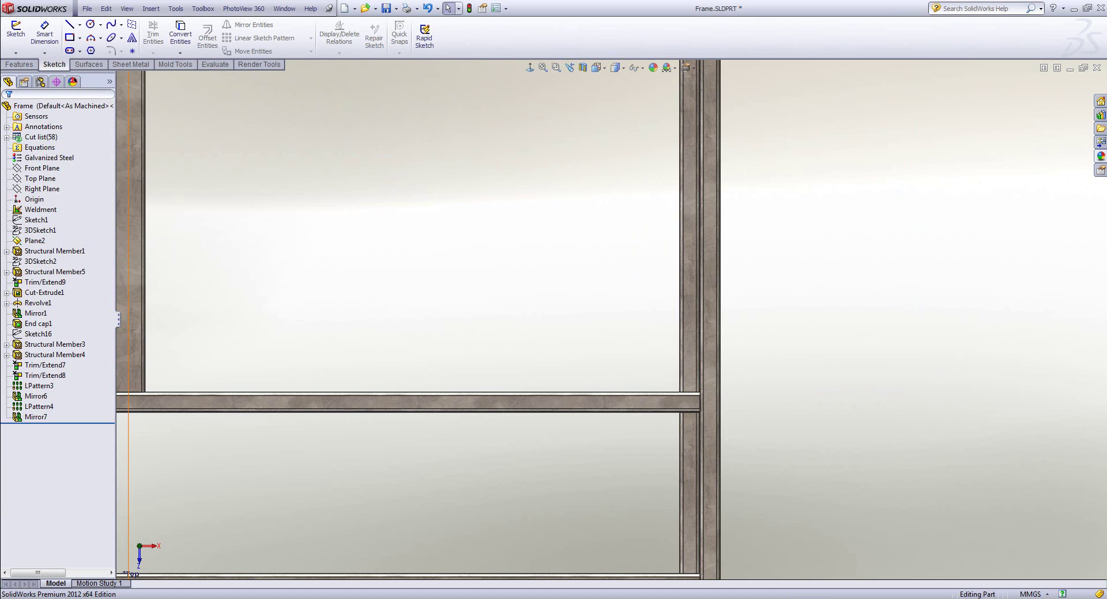
# Step: Reopen the equations and add a Mirror7 suppression equation with an IF condition that RD1@Annotations is greater than 1650
pyautogui.rightClick(100, 147)
pyautogui.click(124, 153)
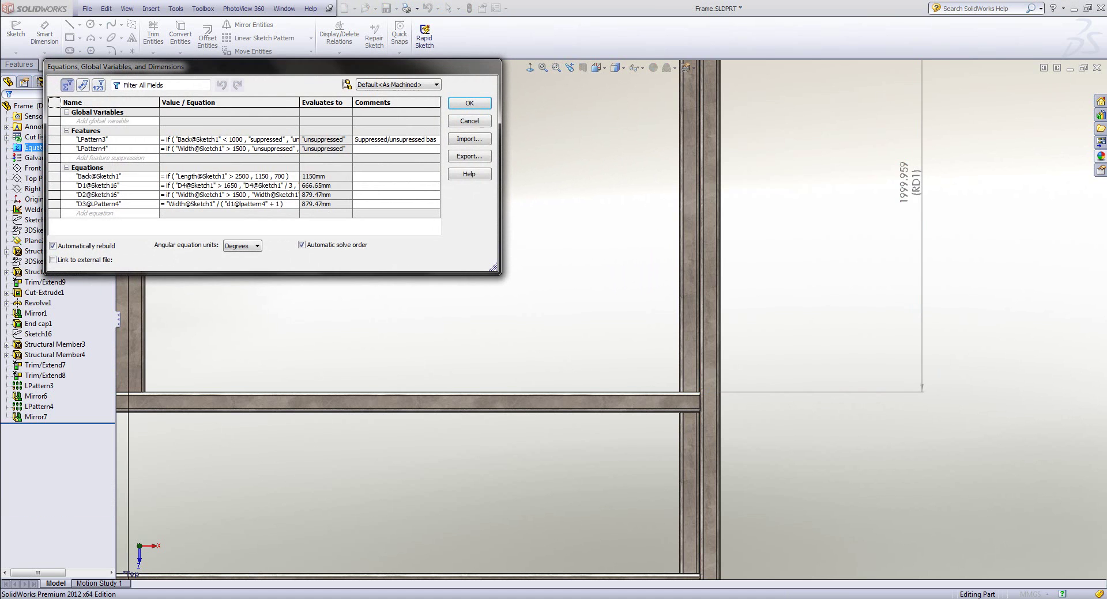
pyautogui.click(264, 149)
pyautogui.press('Return')
pyautogui.click(35, 417)
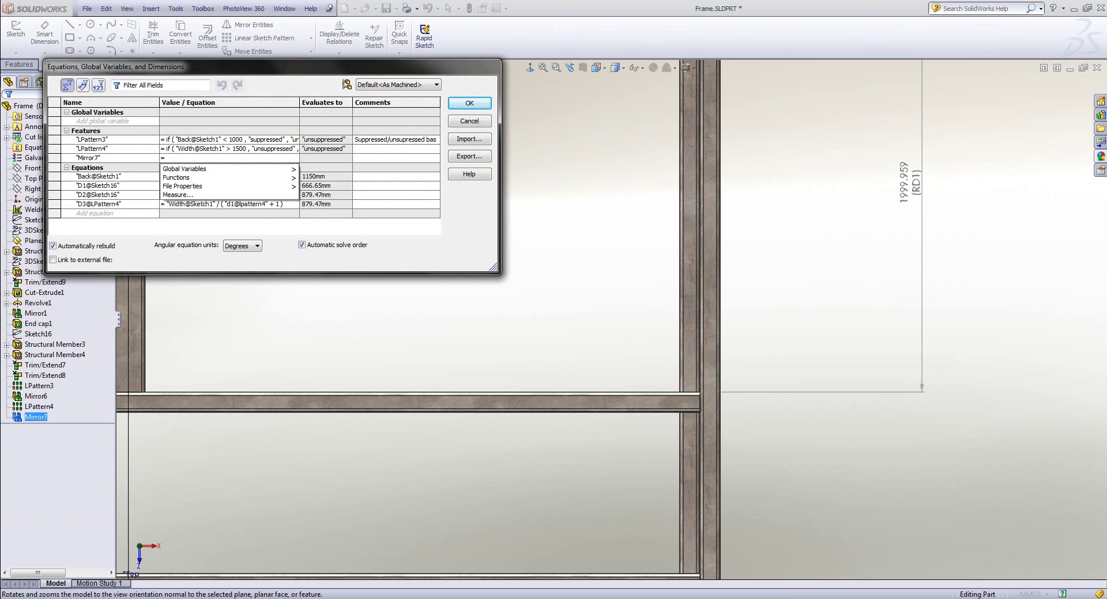
pyautogui.write('if')
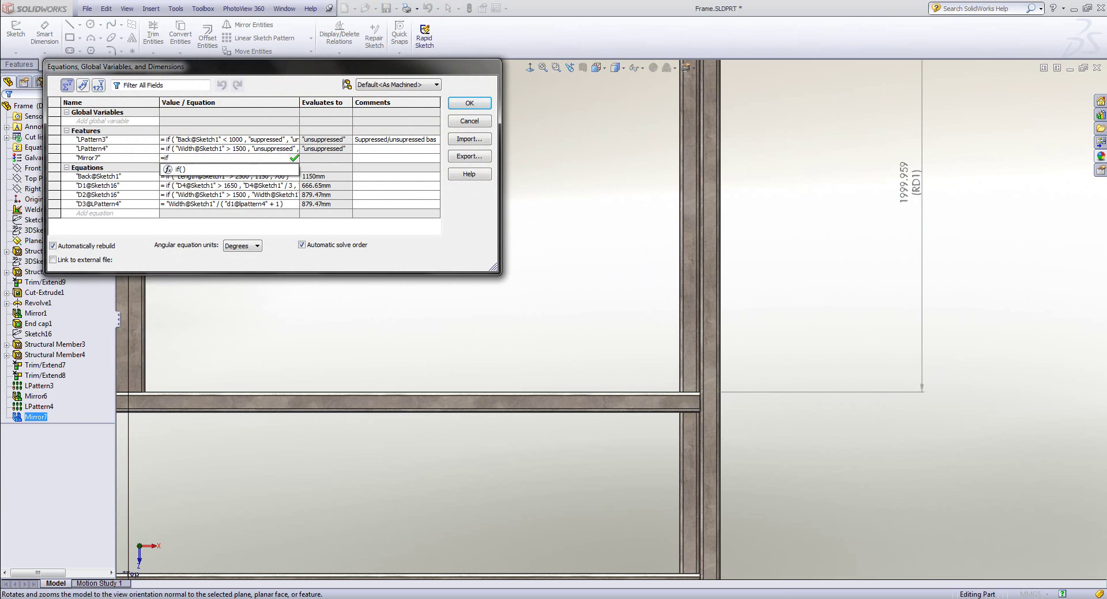
pyautogui.write('(')
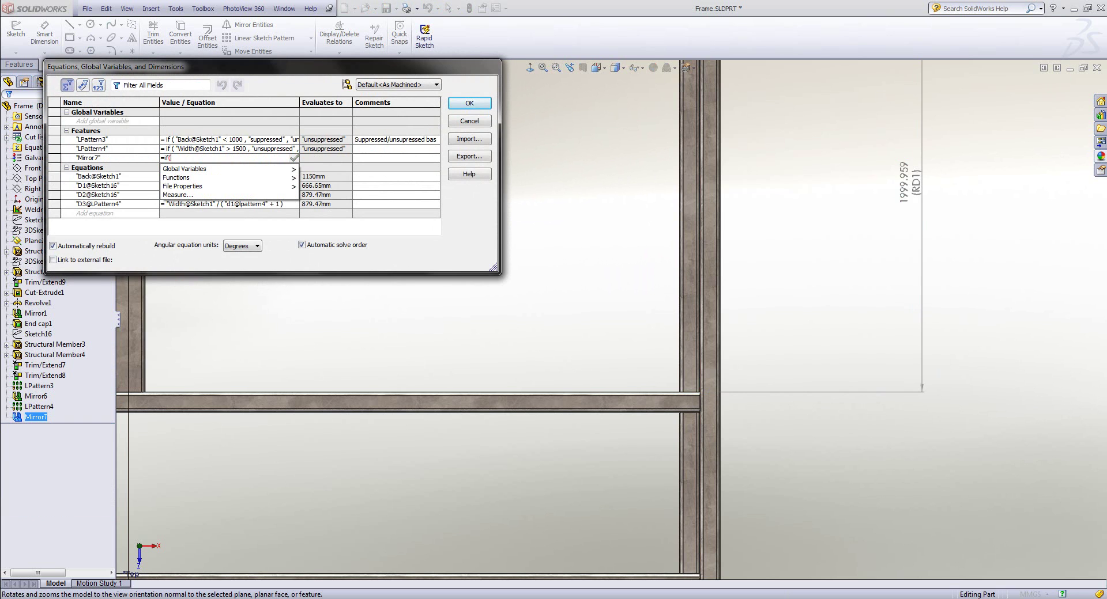
pyautogui.click(610, 319)
pyautogui.scroll(9, 610, 319)
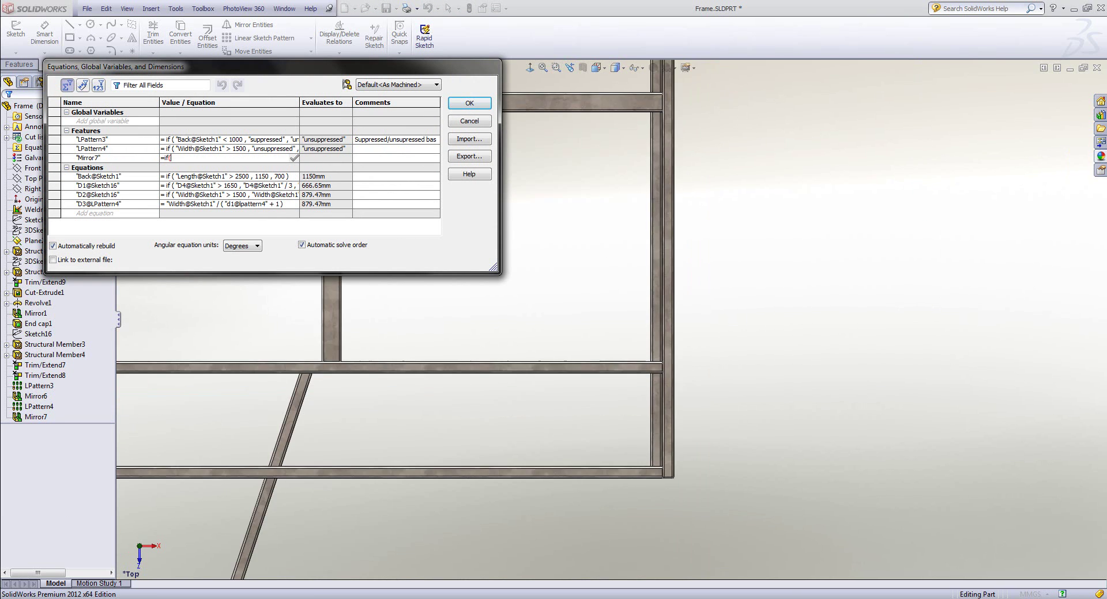
pyautogui.scroll(3, 609, 319)
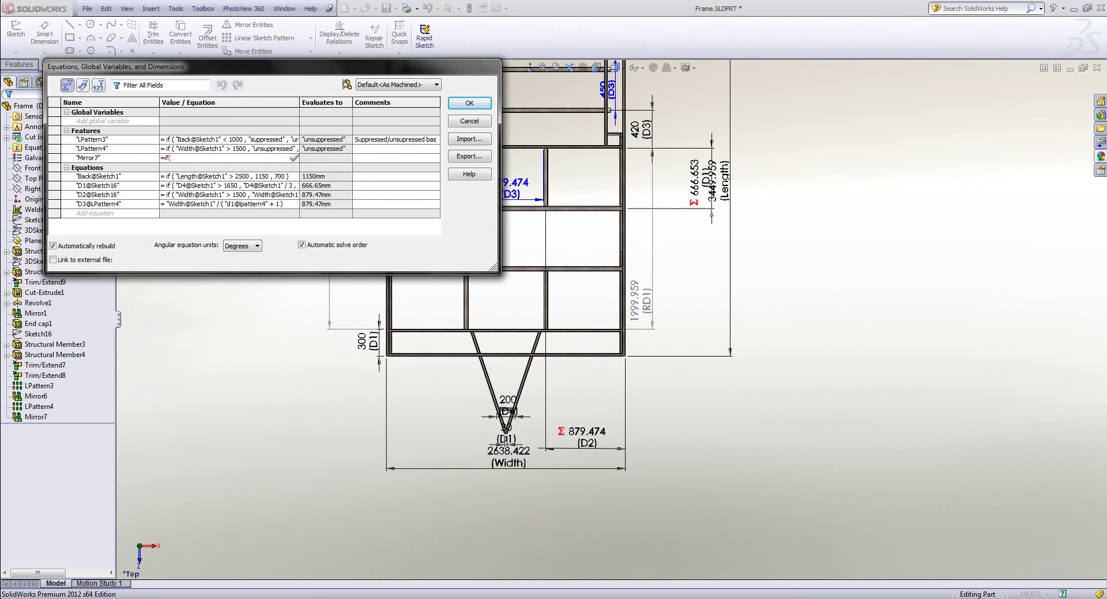
pyautogui.click(641, 300)
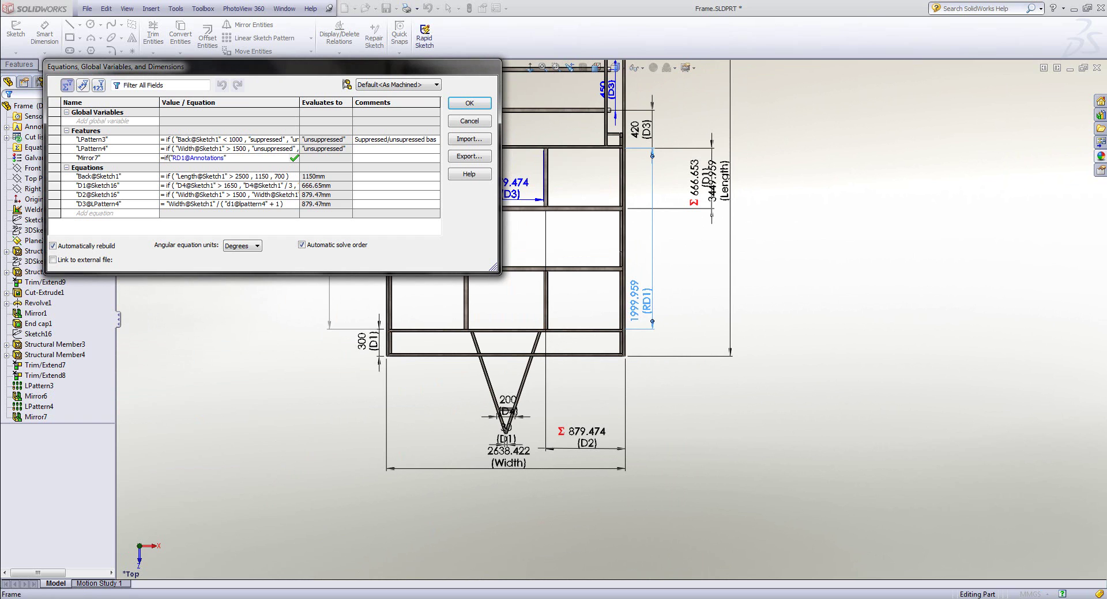
pyautogui.write('>1650,')
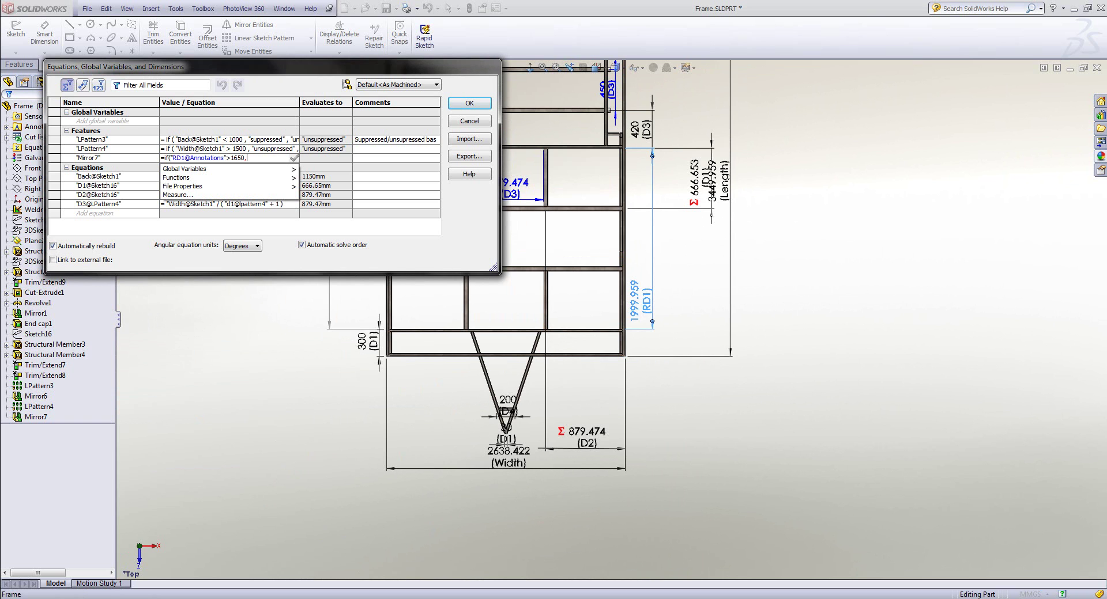
# Step: Complete the Mirror7 equation with "unsuppressed" if true and "suppressed" if false, and apply the equations to the part
pyautogui.moveTo(248, 168)
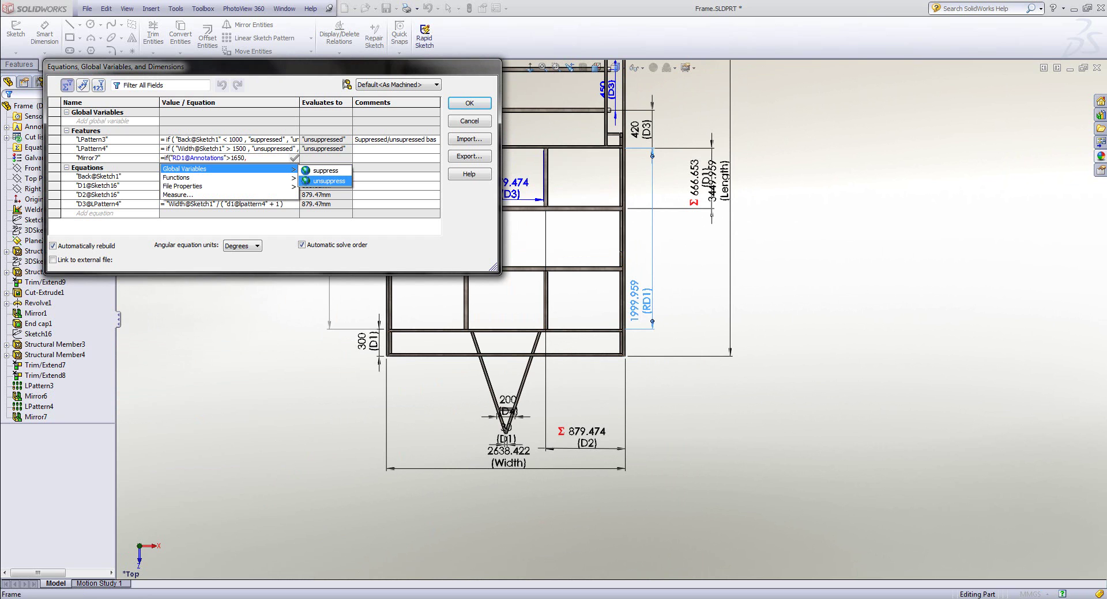
pyautogui.click(329, 181)
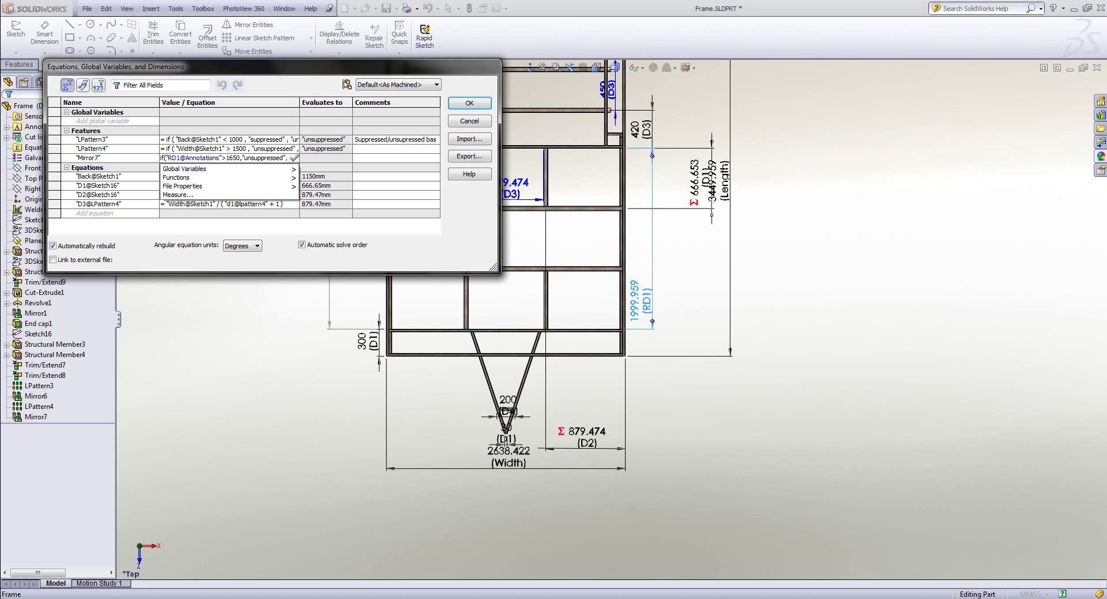
pyautogui.write(',')
pyautogui.click(325, 171)
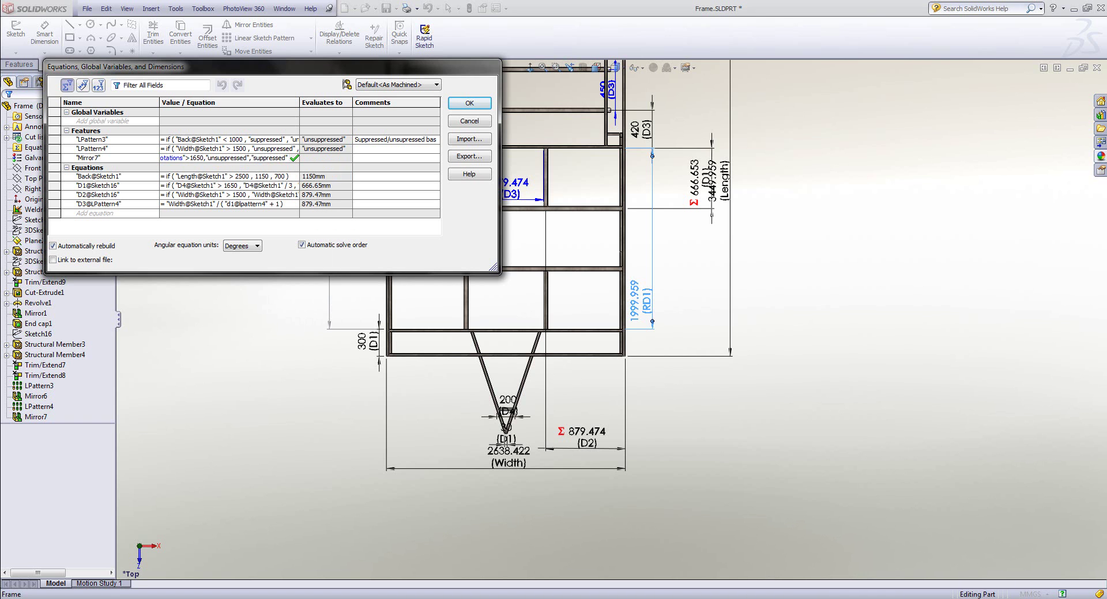
pyautogui.write(')')
pyautogui.press('Tab')
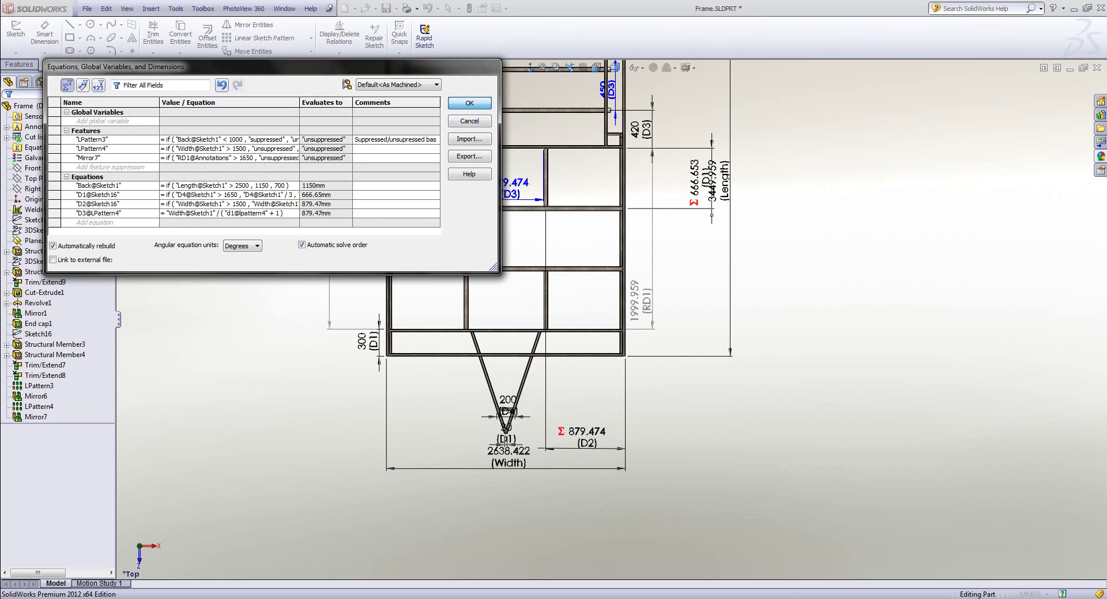
pyautogui.press('Return')
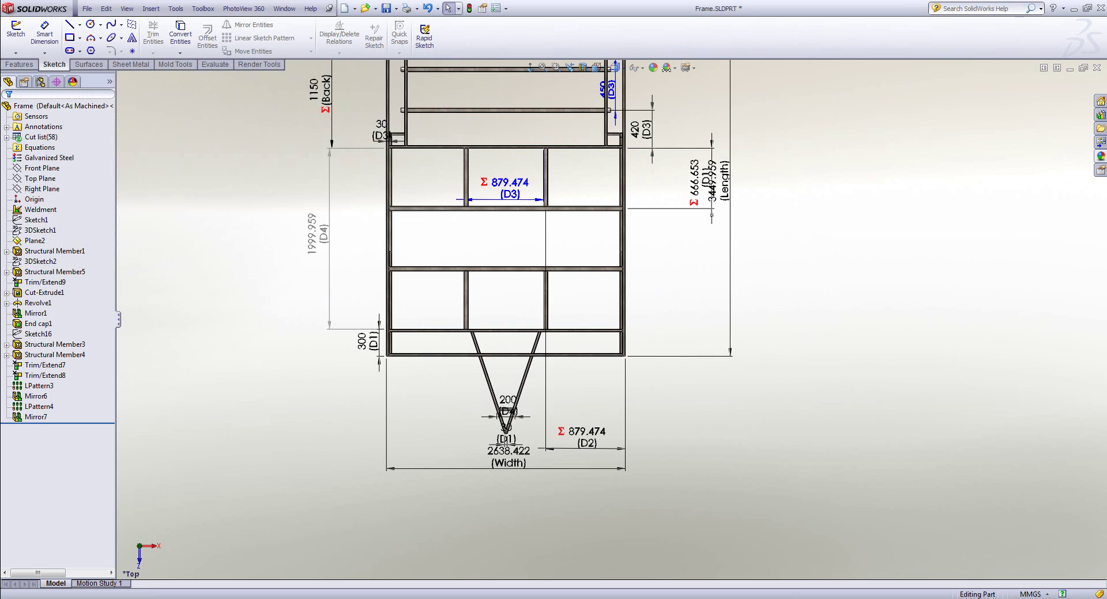
# Step: Return the frame to the Trimetric view, then open the Trailer.SLDASM assembly and rebuild it with the frame's changes
pyautogui.hotkey('ctrl', '7')
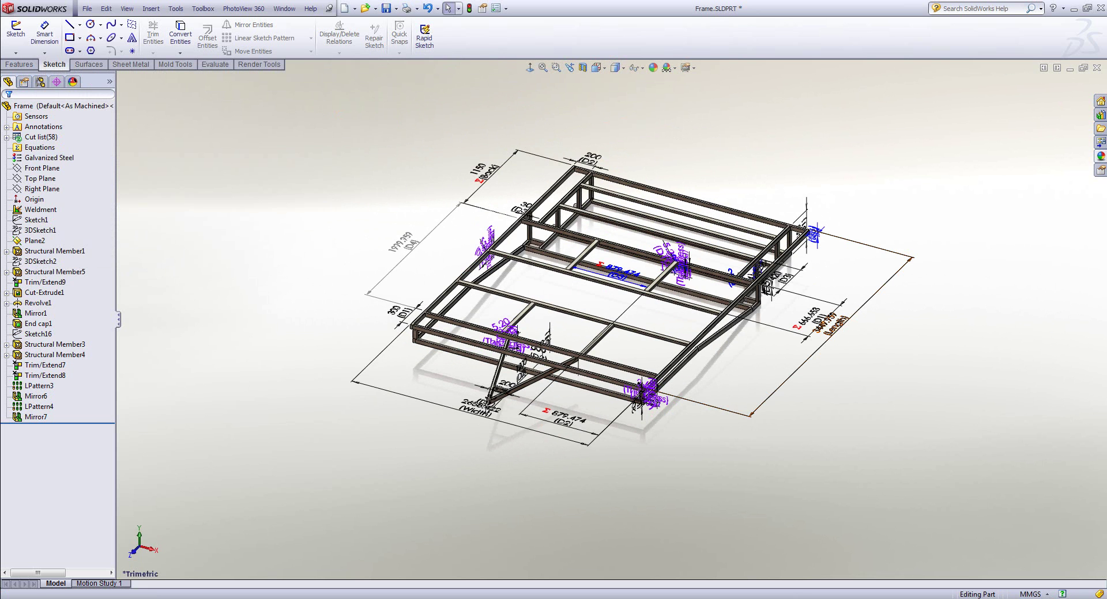
pyautogui.click(1003, 338)
pyautogui.scroll(-1, 1003, 339)
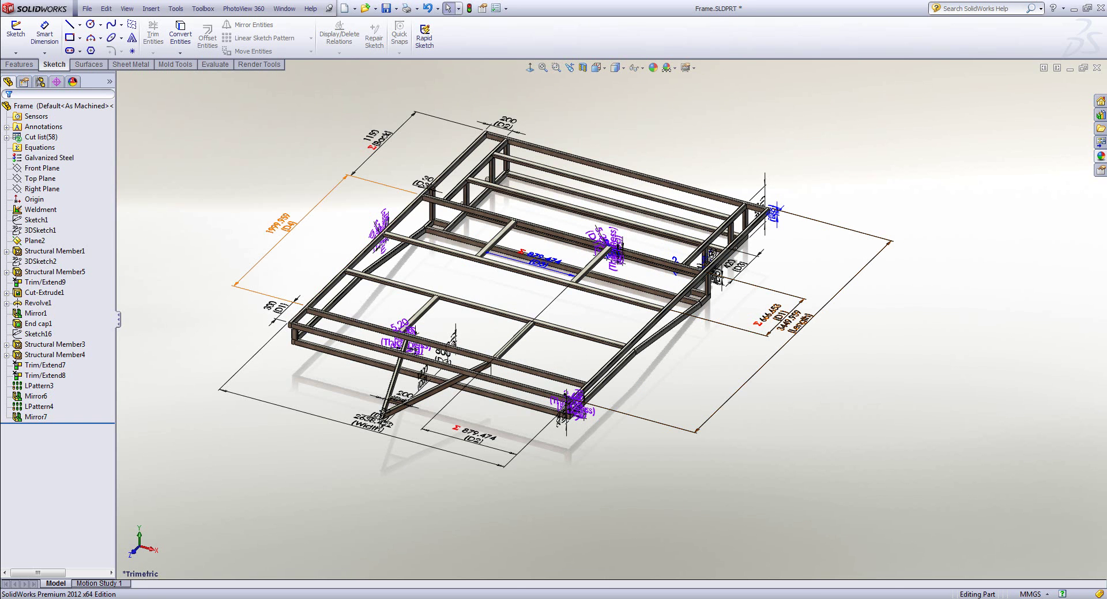
pyautogui.click(87, 8)
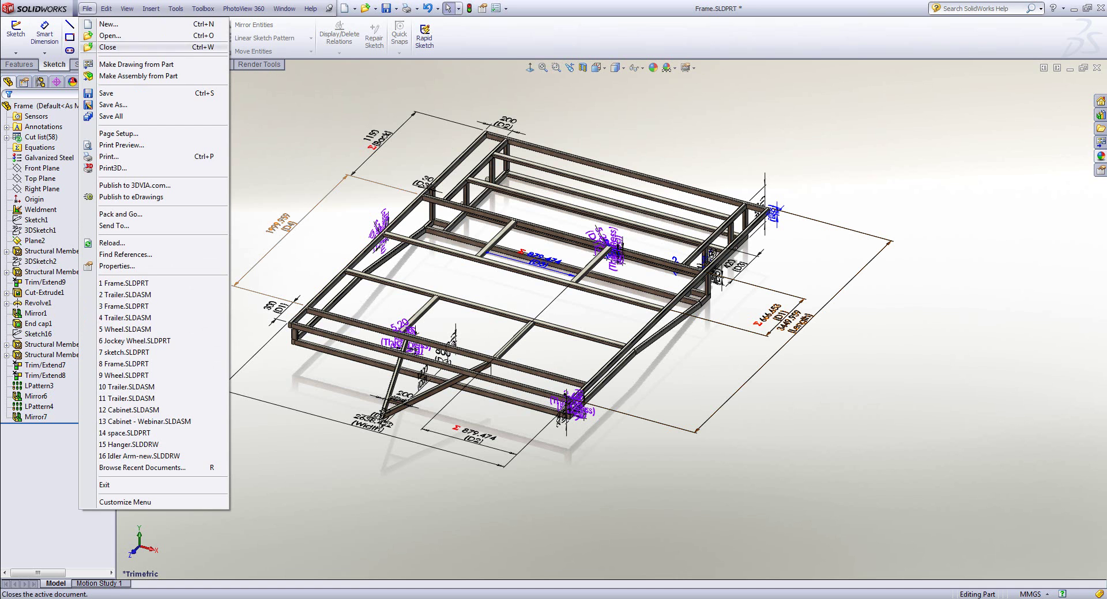
pyautogui.click(108, 36)
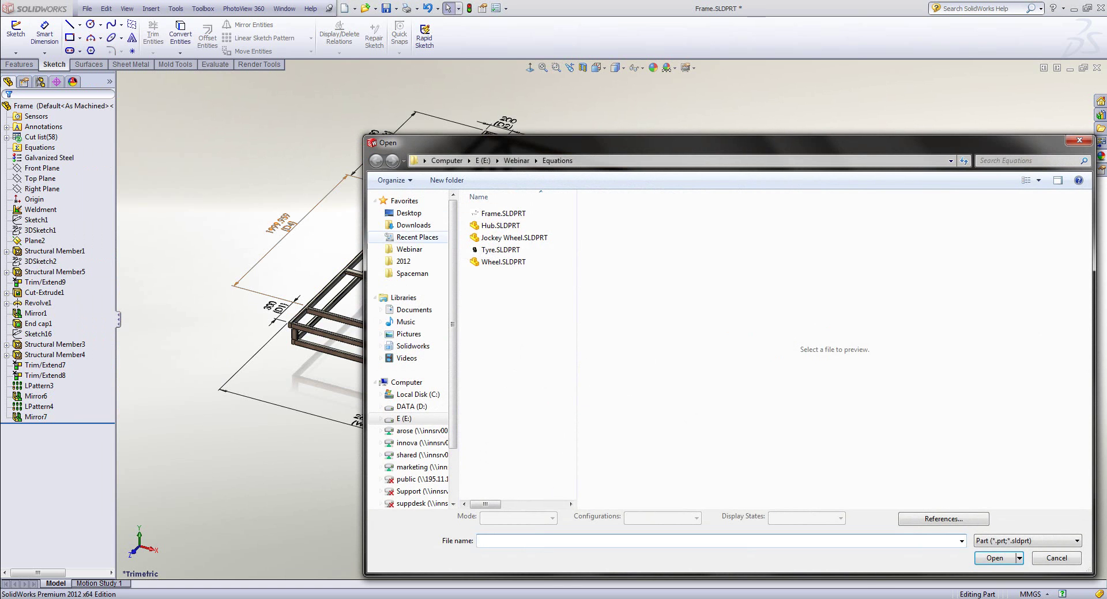
pyautogui.click(1026, 540)
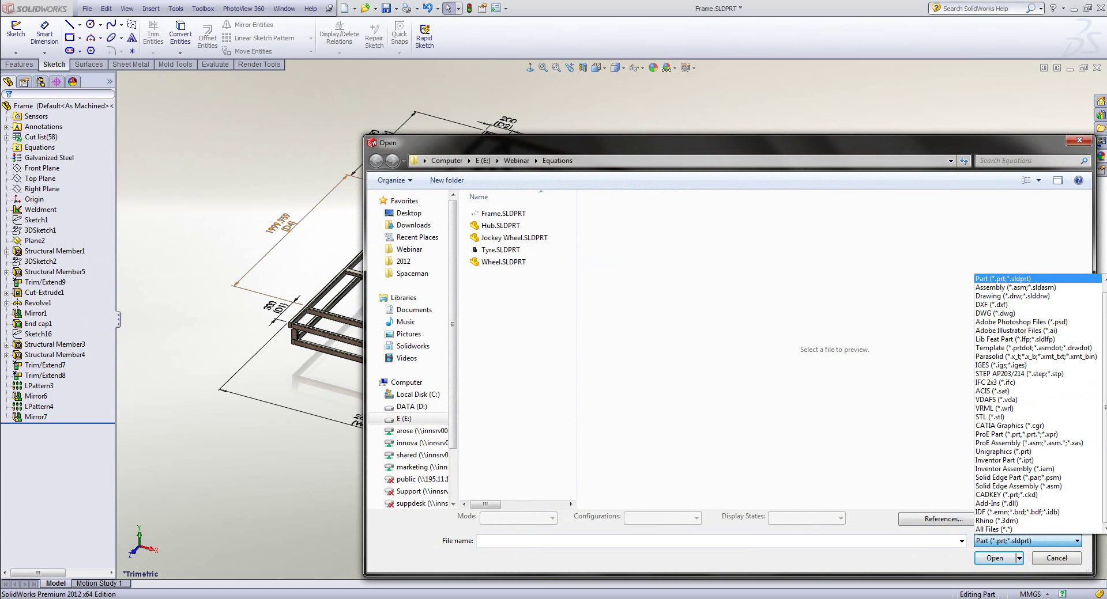
pyautogui.click(998, 292)
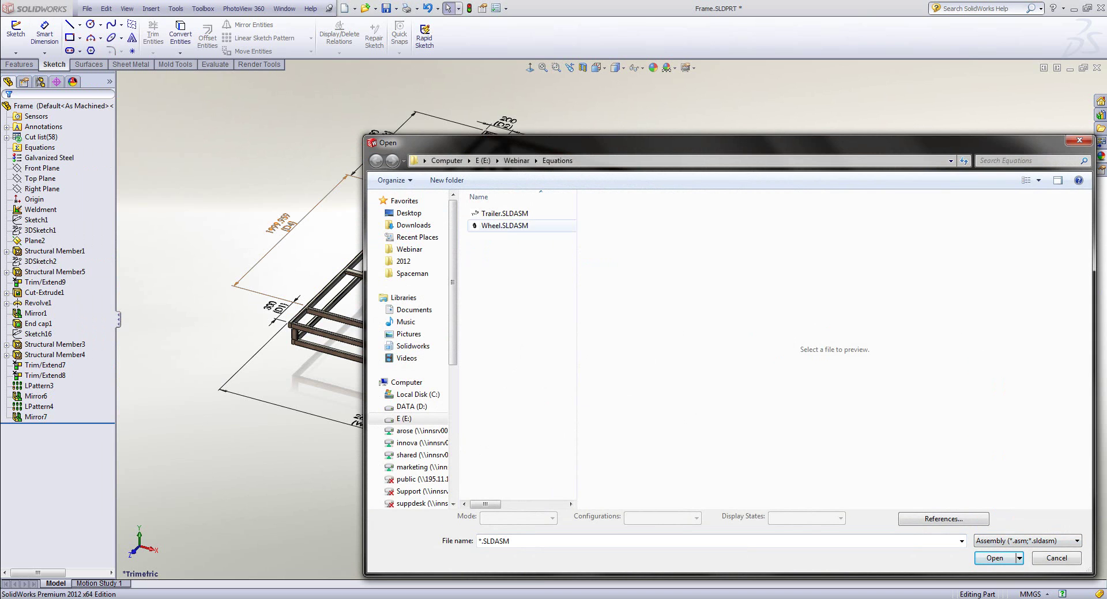
pyautogui.click(504, 213)
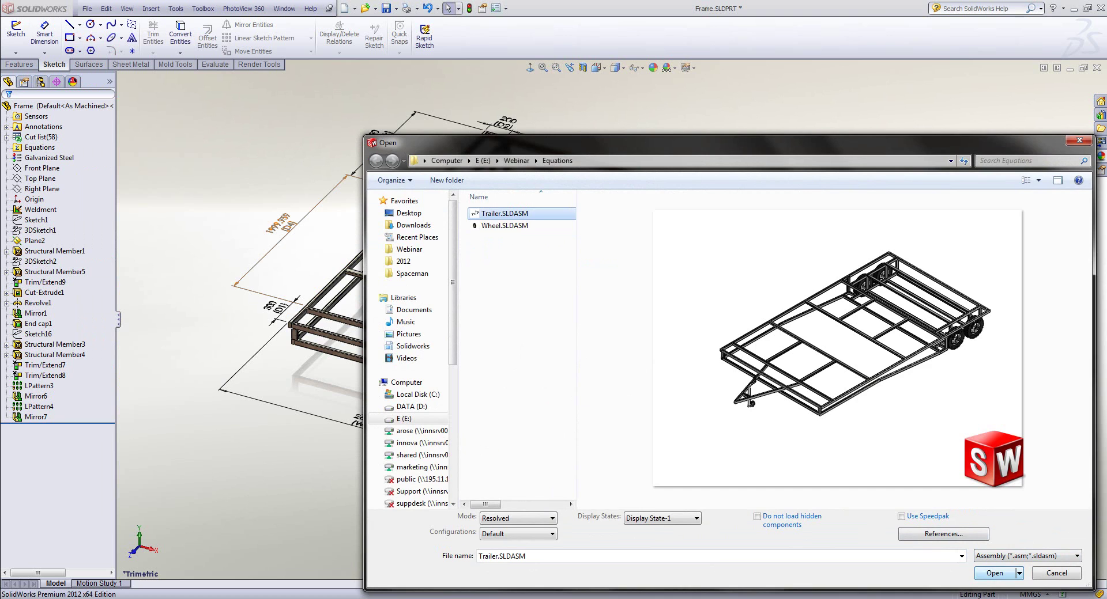
pyautogui.click(994, 573)
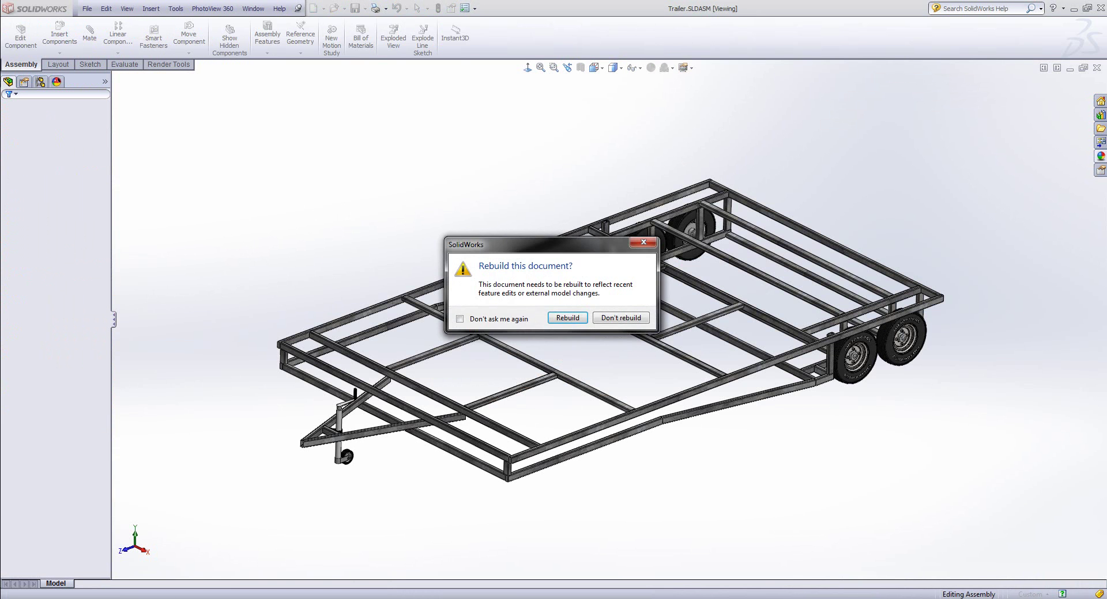
pyautogui.press('Return')
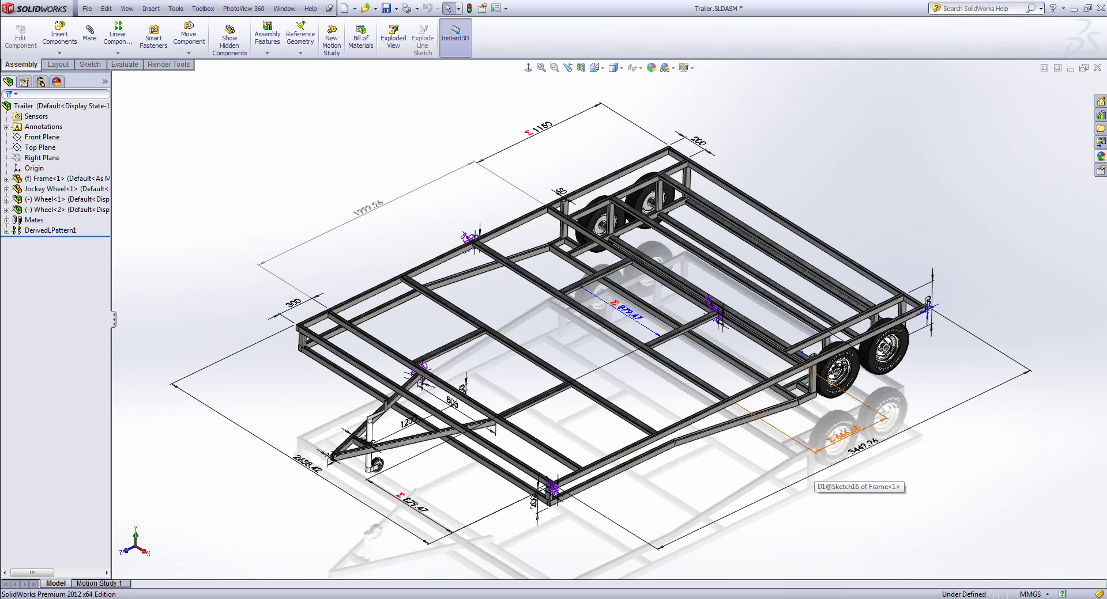
# Step: Set the frame's Length dimension in Sketch1 to 2400 mm and rebuild the trailer assembly
pyautogui.click(863, 444)
pyautogui.doubleClick(863, 446)
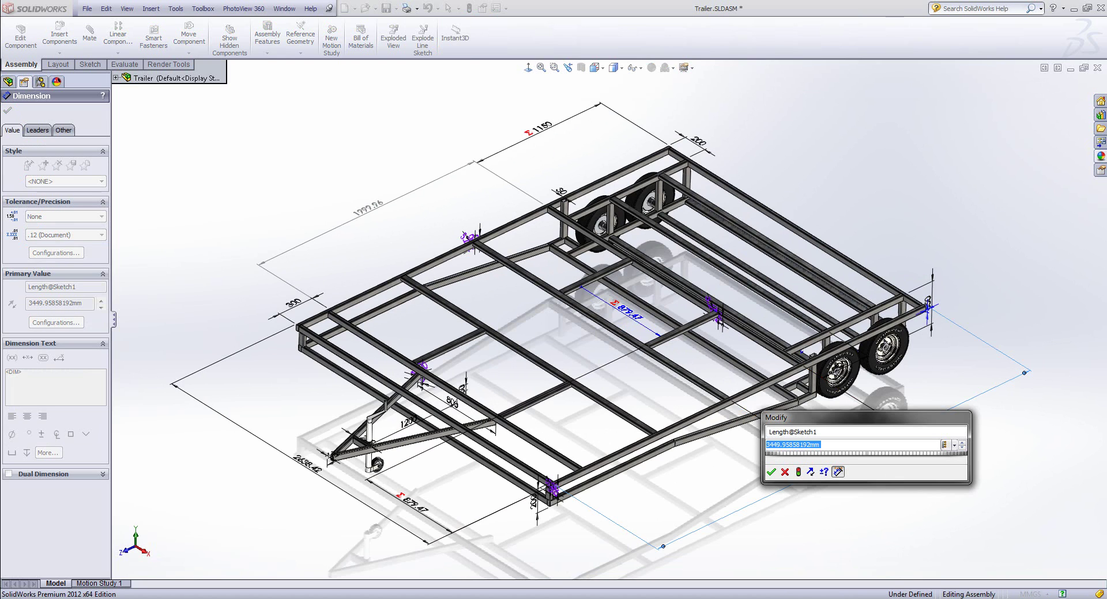
pyautogui.write('2400')
pyautogui.click(798, 472)
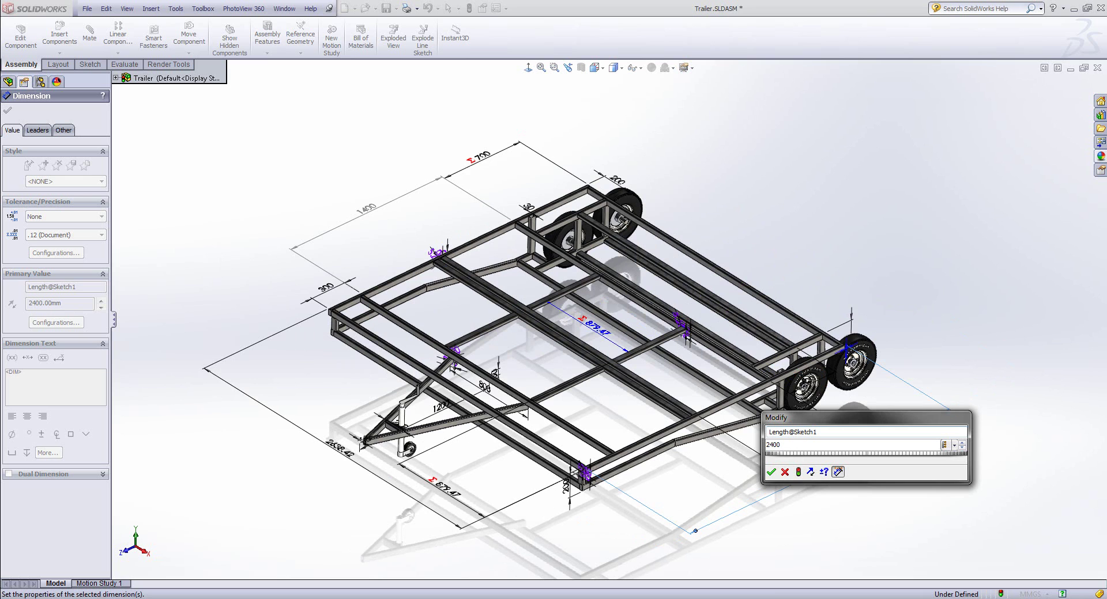
# Step: Accept the Length edit and add a DerivedLPattern1 suppression equation to the assembly with the IF condition "Back@Sketch1@Frame<1>.Part"<>700
pyautogui.click(771, 472)
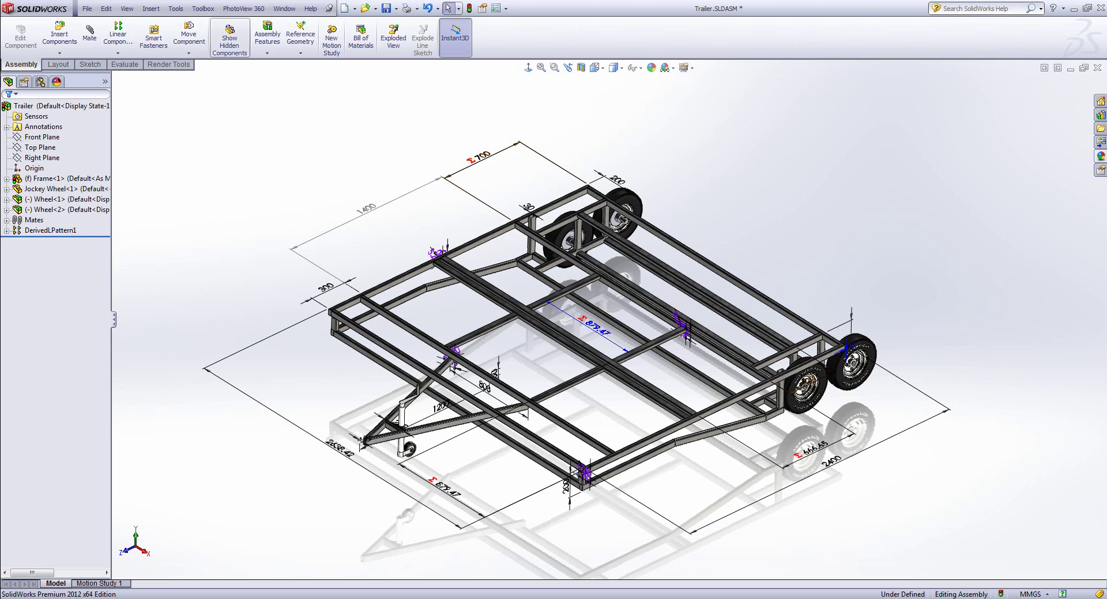
pyautogui.click(176, 8)
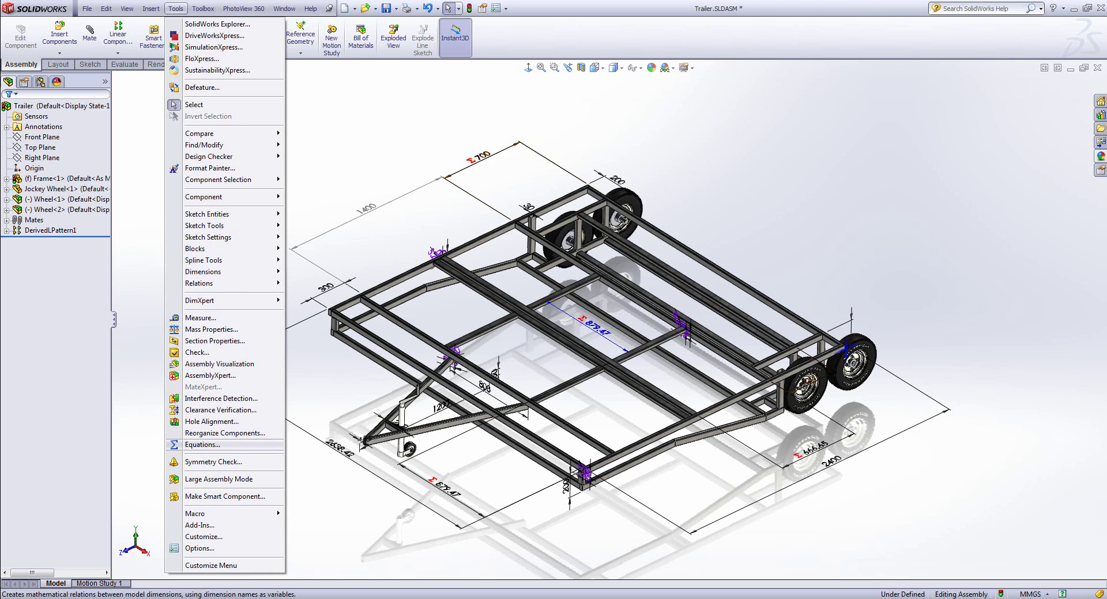
pyautogui.click(202, 444)
pyautogui.moveTo(231, 133); pyautogui.dragTo(291, 239)
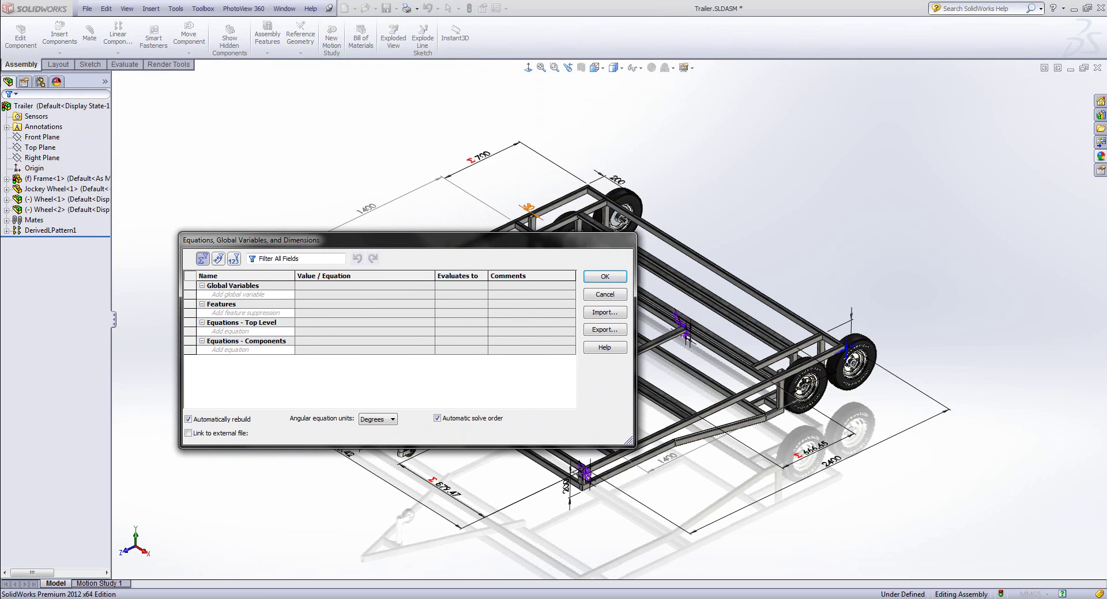
pyautogui.click(245, 313)
pyautogui.click(55, 230)
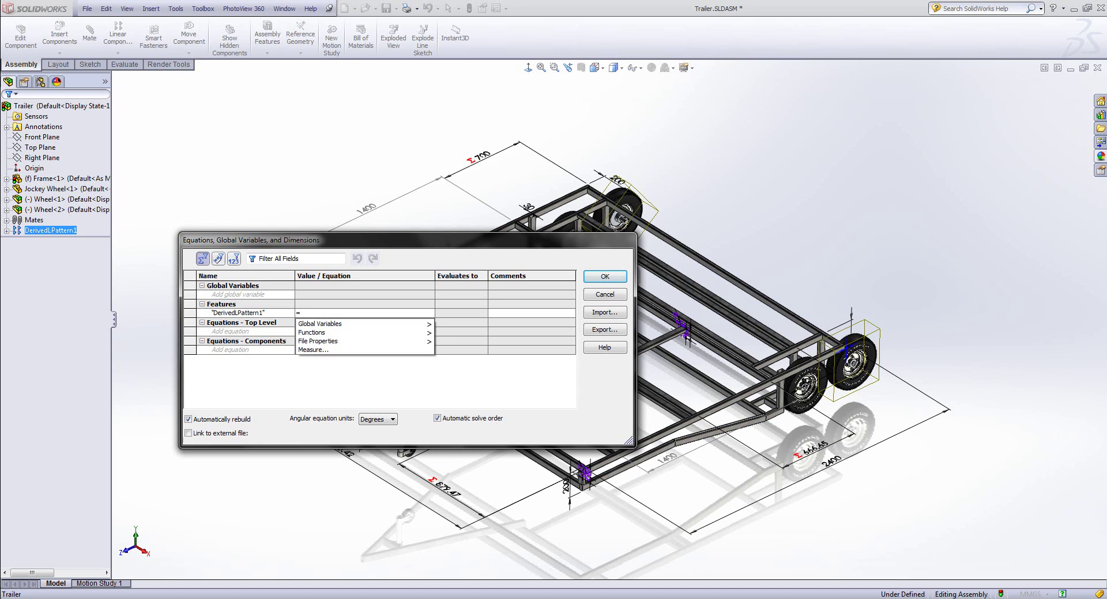
pyautogui.write('if')
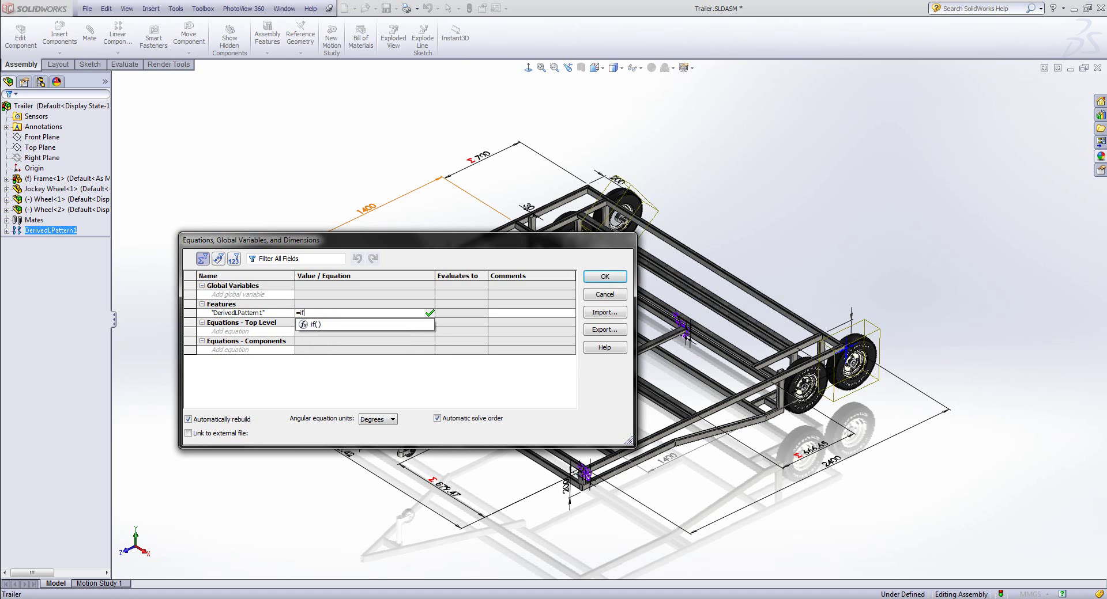
pyautogui.write('(')
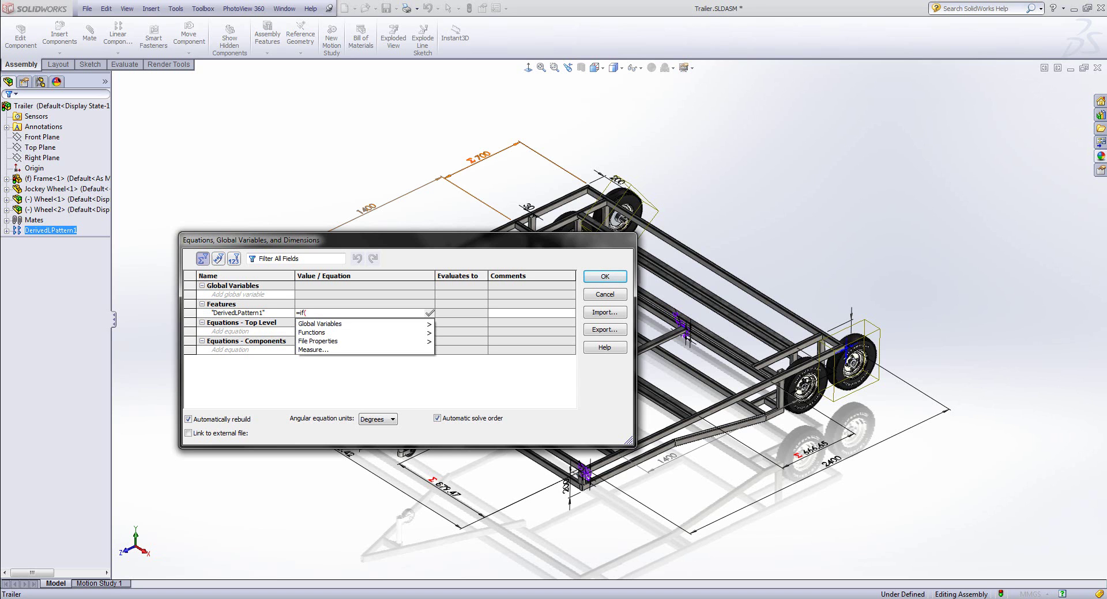
pyautogui.click(479, 157)
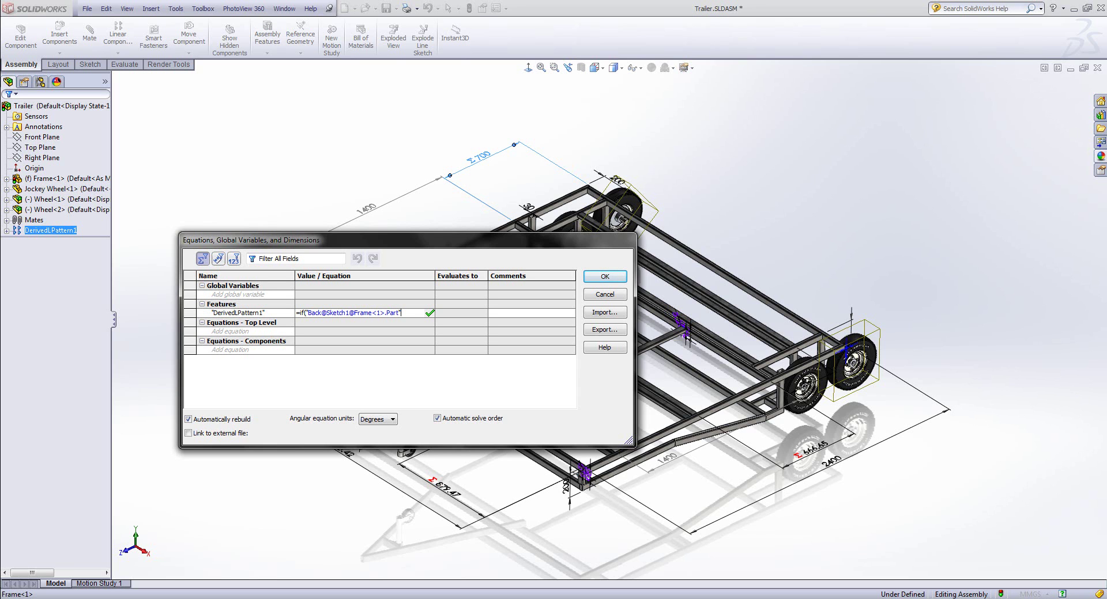
pyautogui.write('>700,')
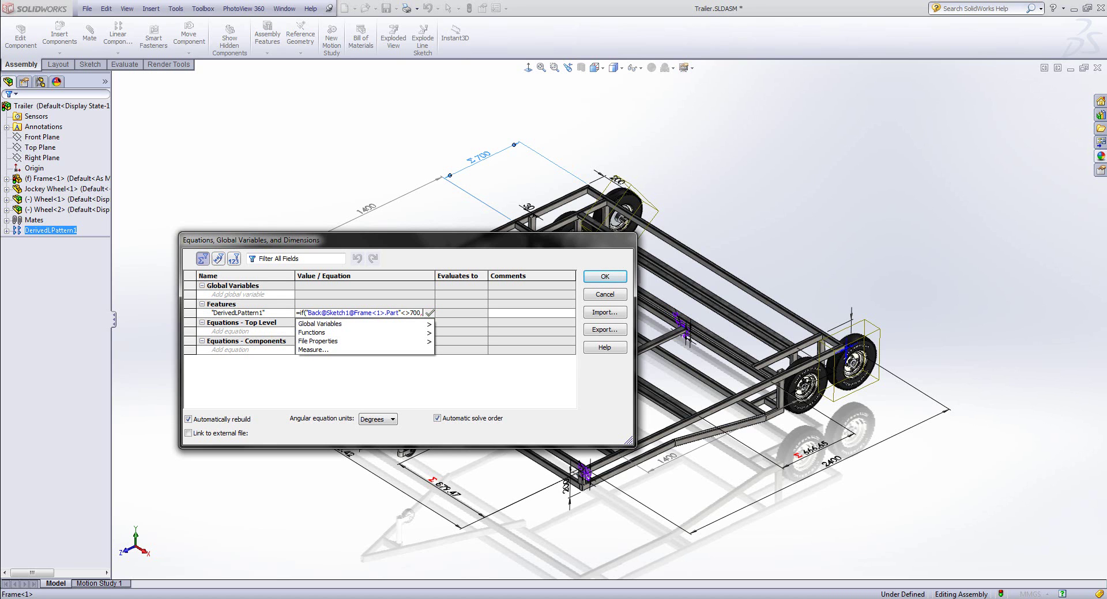
# Step: Complete the DerivedLPattern1 equation with "unsuppressed" if true and "suppressed" if false, and apply the equations to the assembly
pyautogui.press('Down')
pyautogui.press('Right')
pyautogui.press('Down')
pyautogui.press('Return')
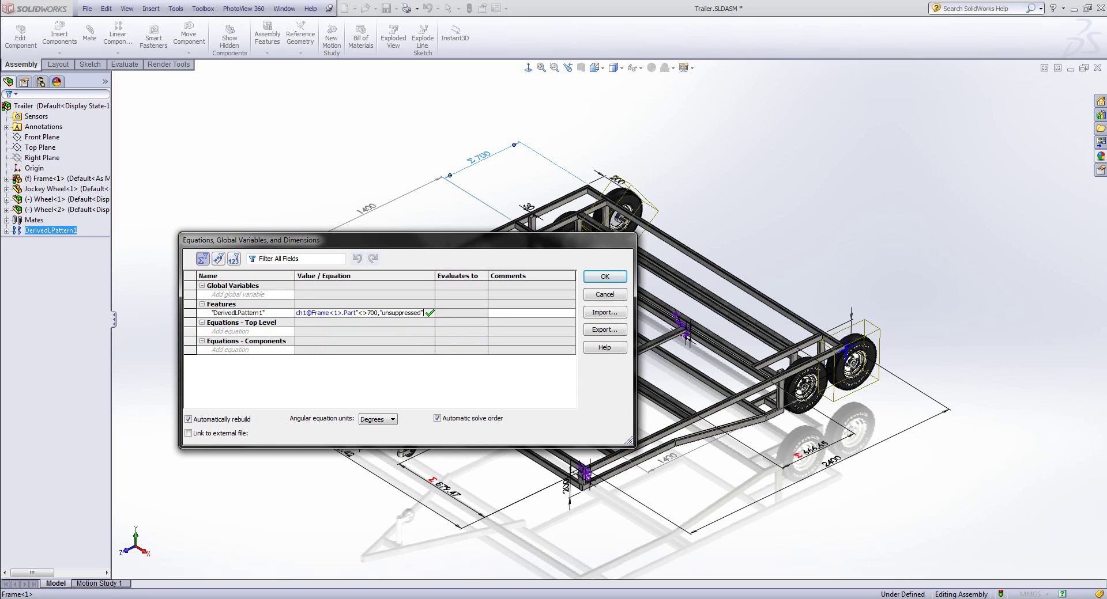
pyautogui.write(',')
pyautogui.press('Down')
pyautogui.press('Right')
pyautogui.press('Return')
pyautogui.write(')')
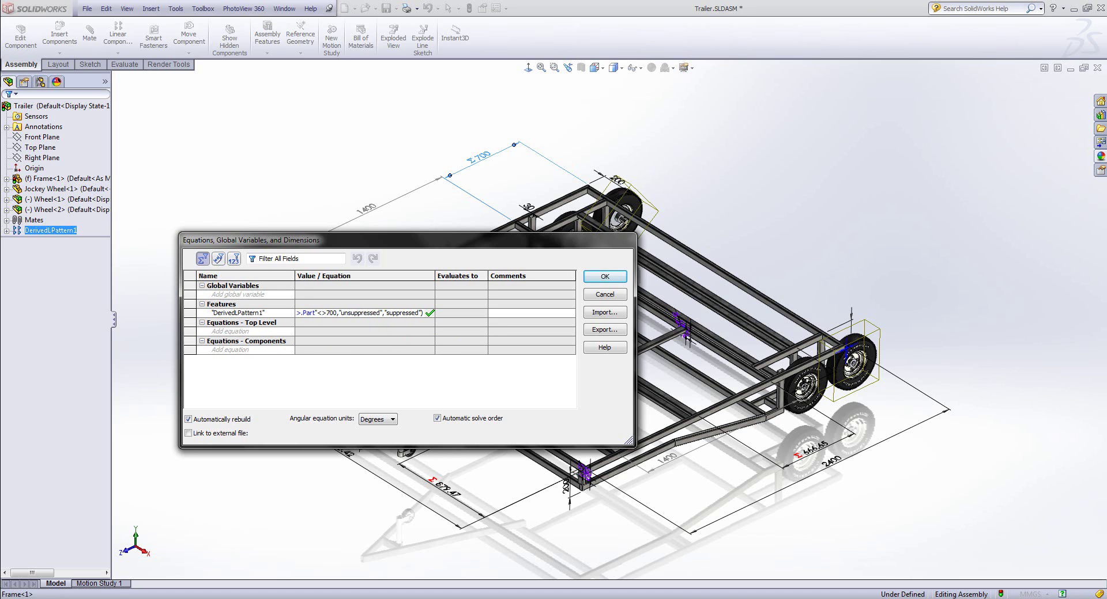
pyautogui.press('Return')
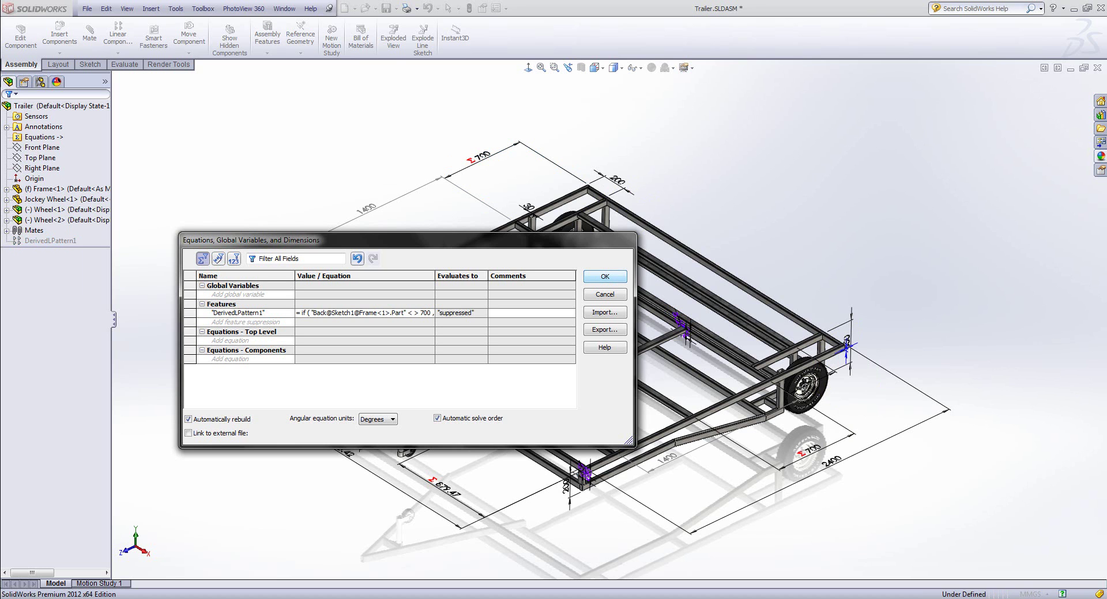
pyautogui.click(605, 276)
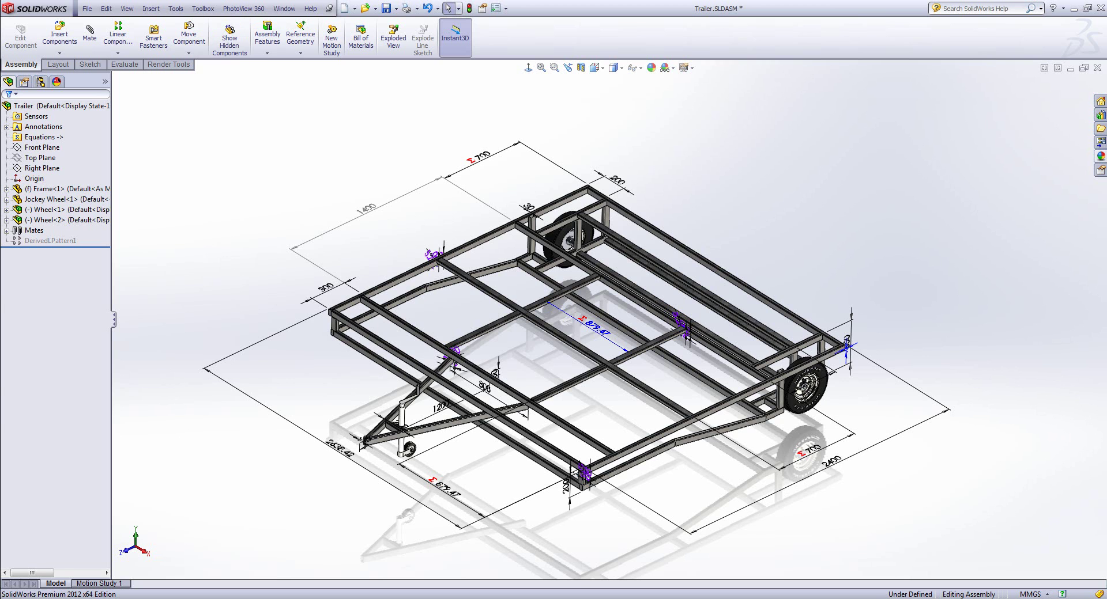
# Step: Switch to the Frame part and link its equations to the existing file E:\Webinar\Equations\Equations.txt, including Width, Length and Jockey Wheel
pyautogui.hotkey('ctrl', 'Tab')
pyautogui.moveTo(582, 213); pyautogui.dragTo(487, 233, button='middle')
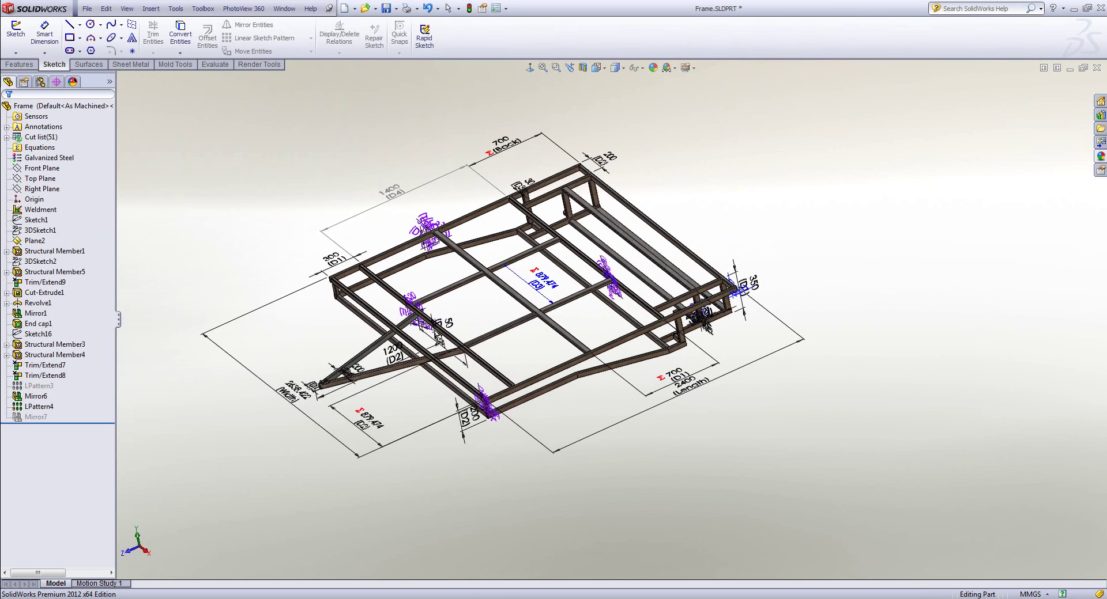
pyautogui.scroll(-2, 638, 226)
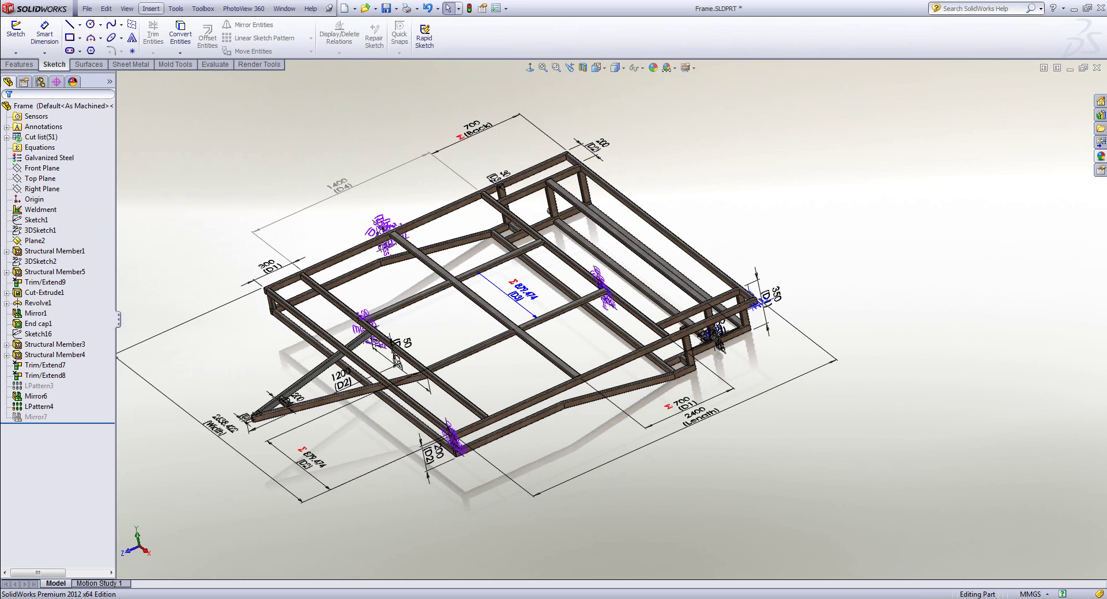
pyautogui.click(176, 8)
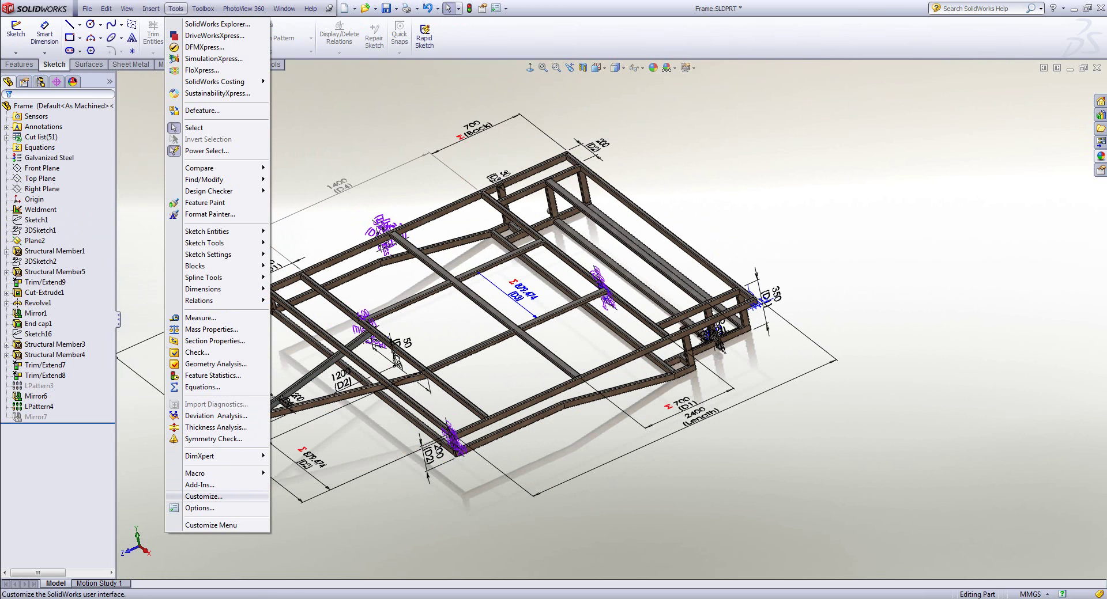
pyautogui.click(202, 387)
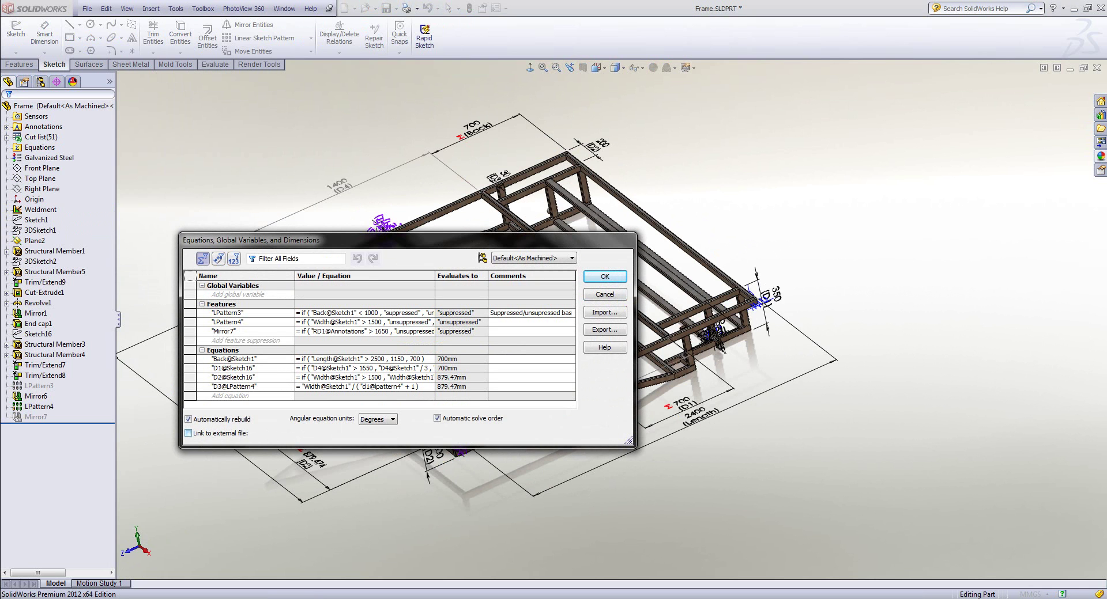
pyautogui.click(188, 433)
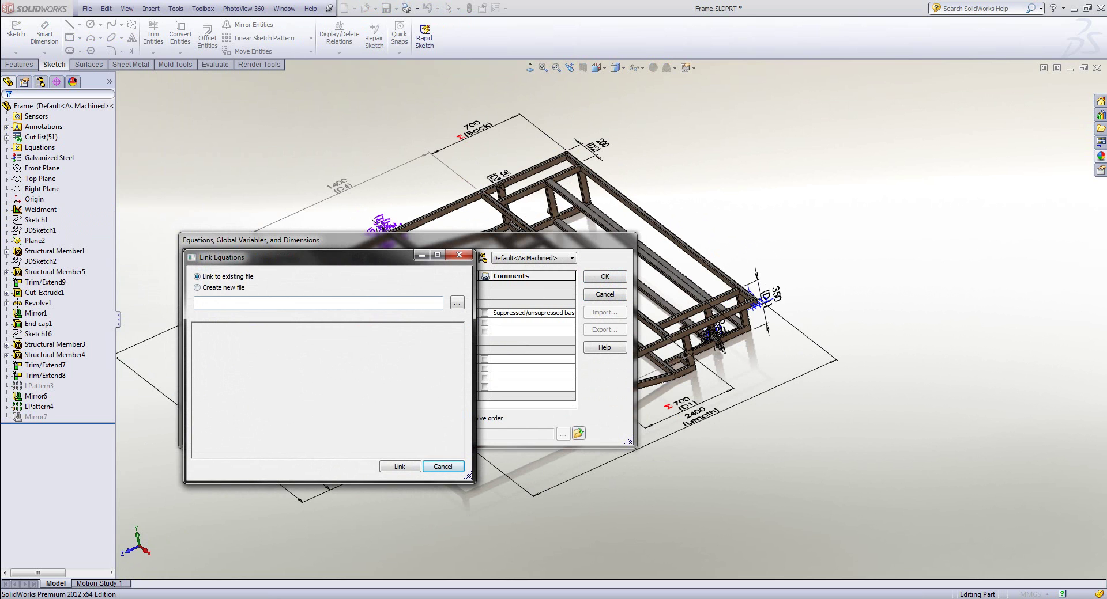
pyautogui.click(457, 303)
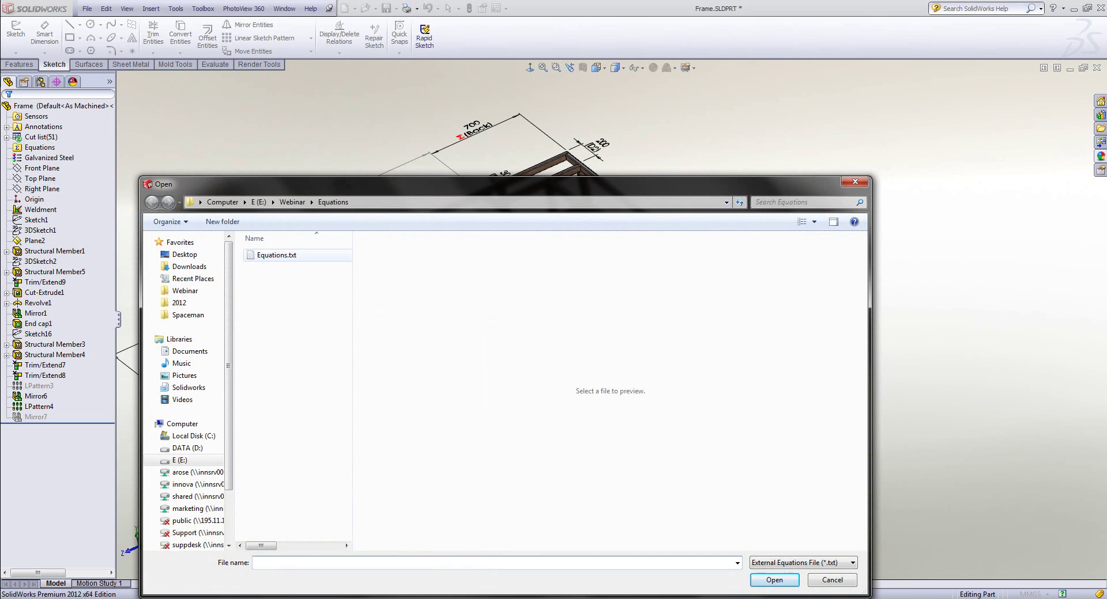
pyautogui.click(276, 256)
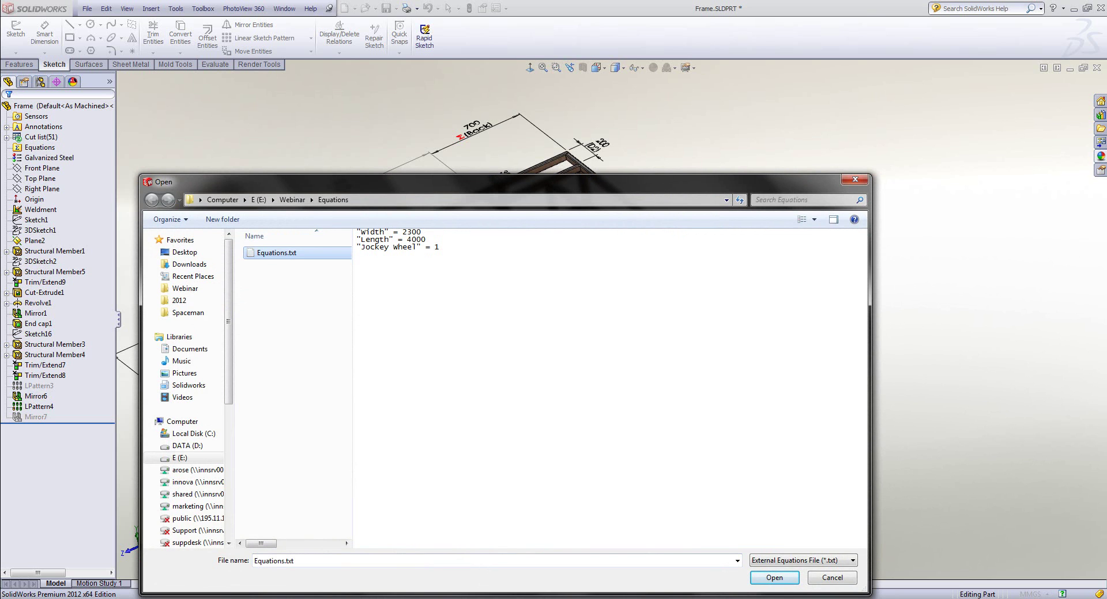
pyautogui.click(774, 577)
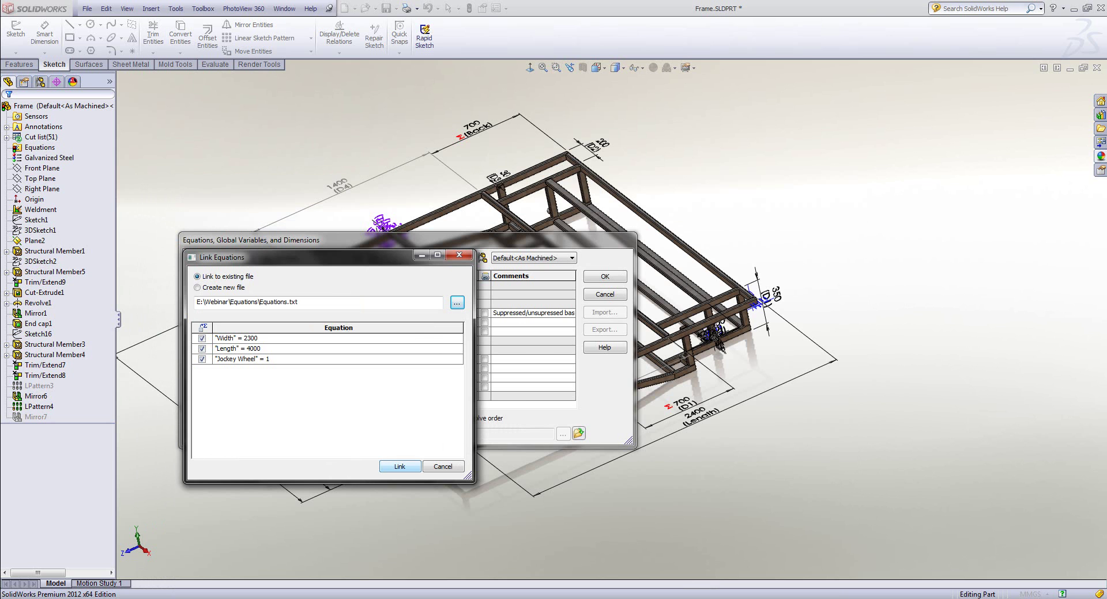
pyautogui.click(399, 467)
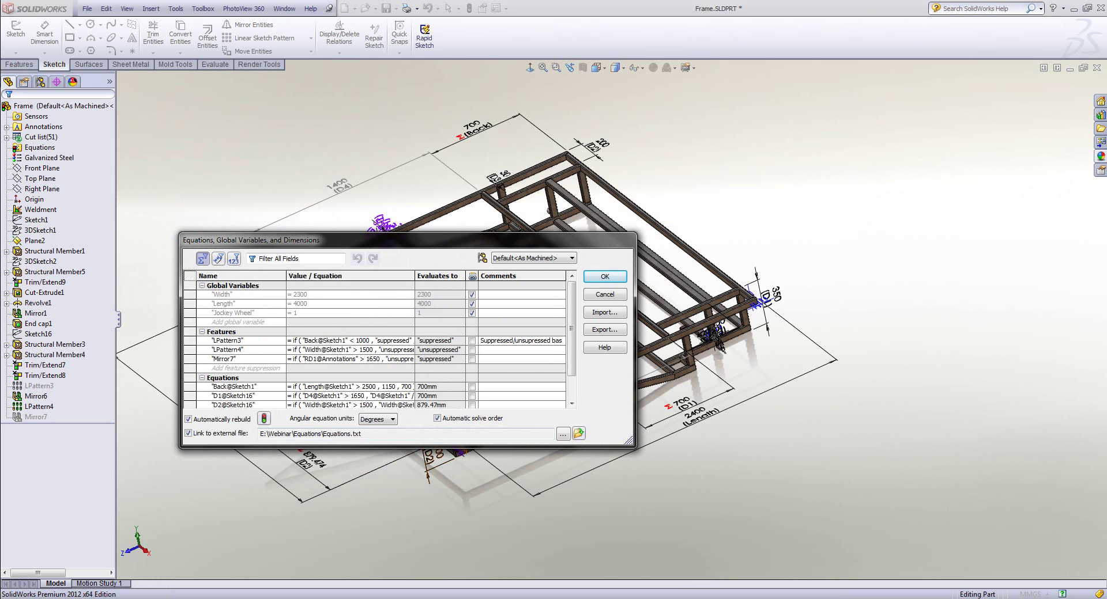
# Step: Add an equation that sets the frame's Length@Sketch1 dimension equal to the linked global variable "Length"
pyautogui.moveTo(404, 241); pyautogui.dragTo(525, 86)
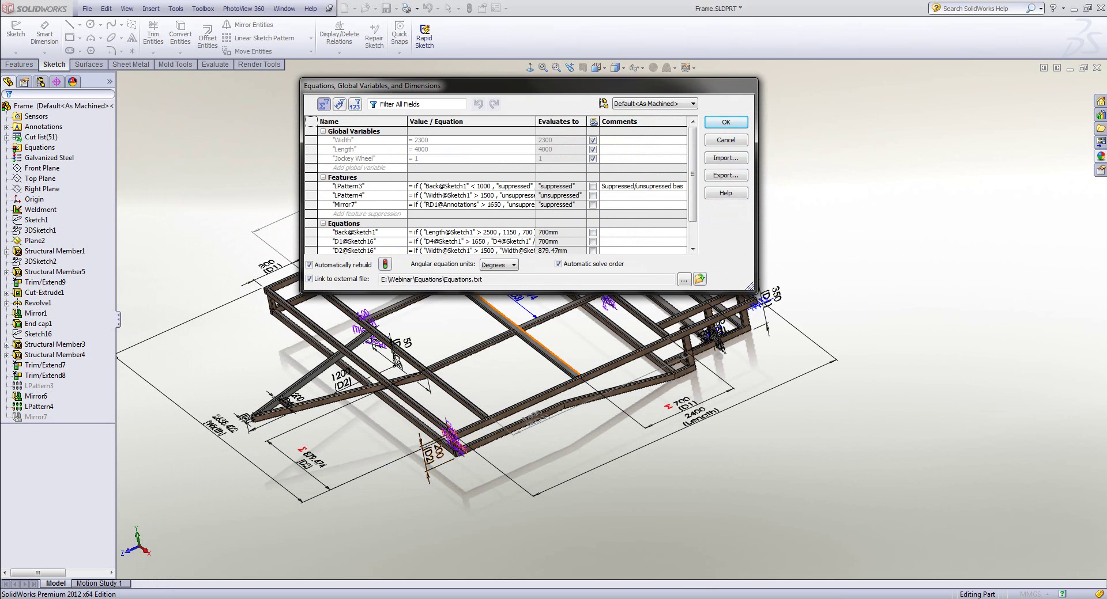
pyautogui.moveTo(693, 174); pyautogui.dragTo(693, 197)
pyautogui.click(356, 241)
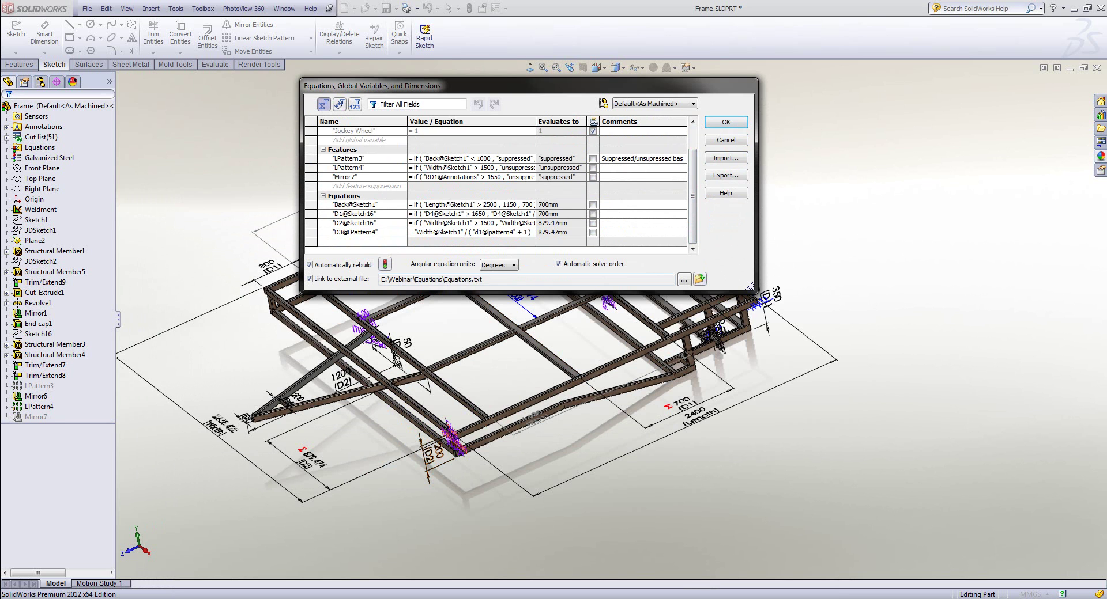
pyautogui.click(699, 417)
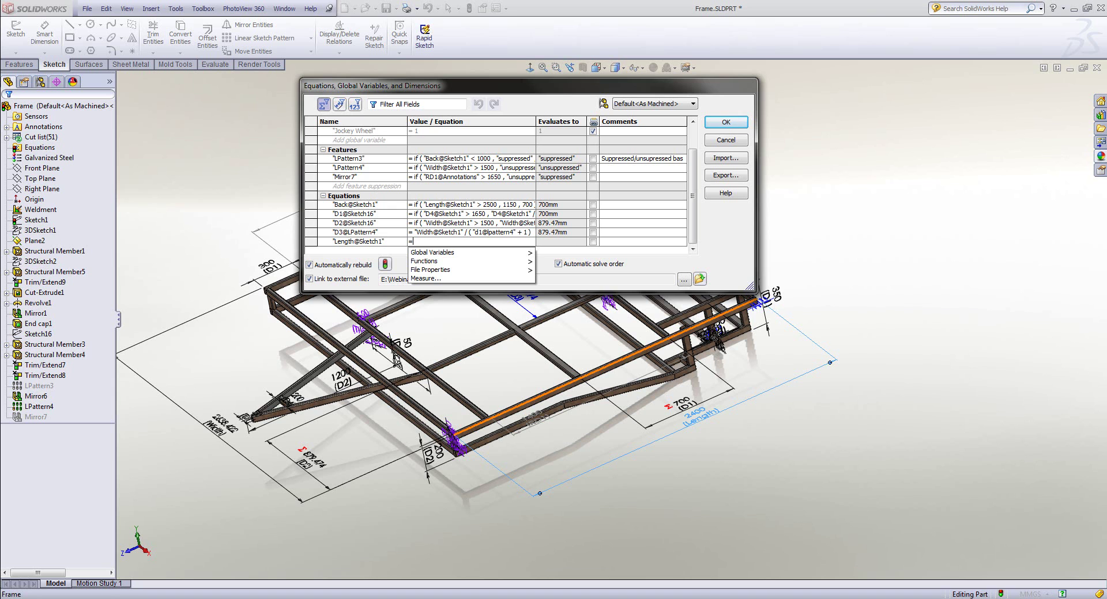
pyautogui.click(692, 196)
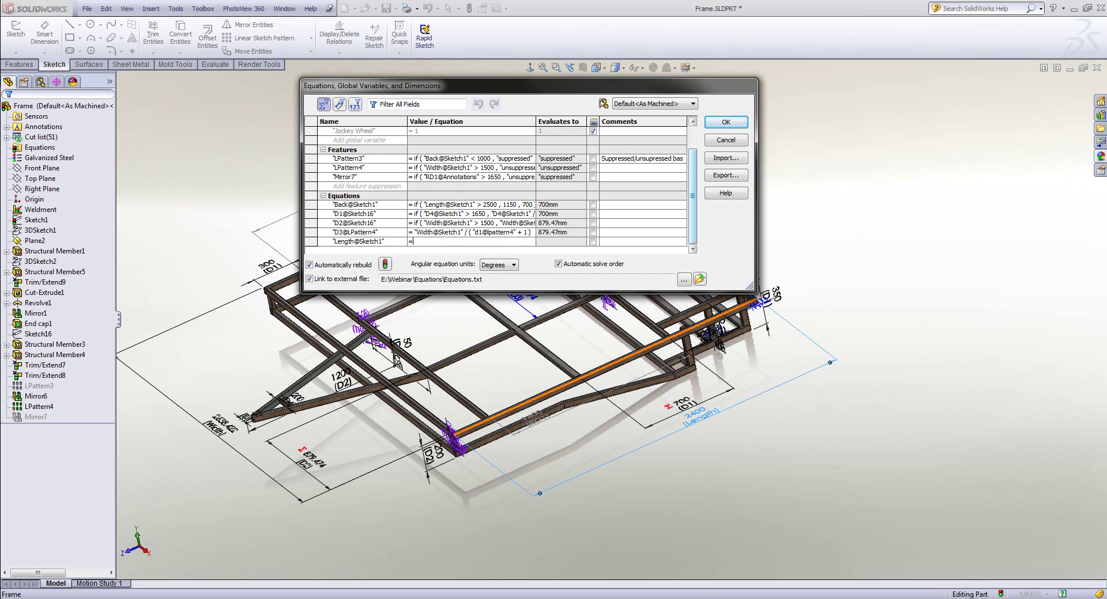
pyautogui.scroll(2, 693, 196)
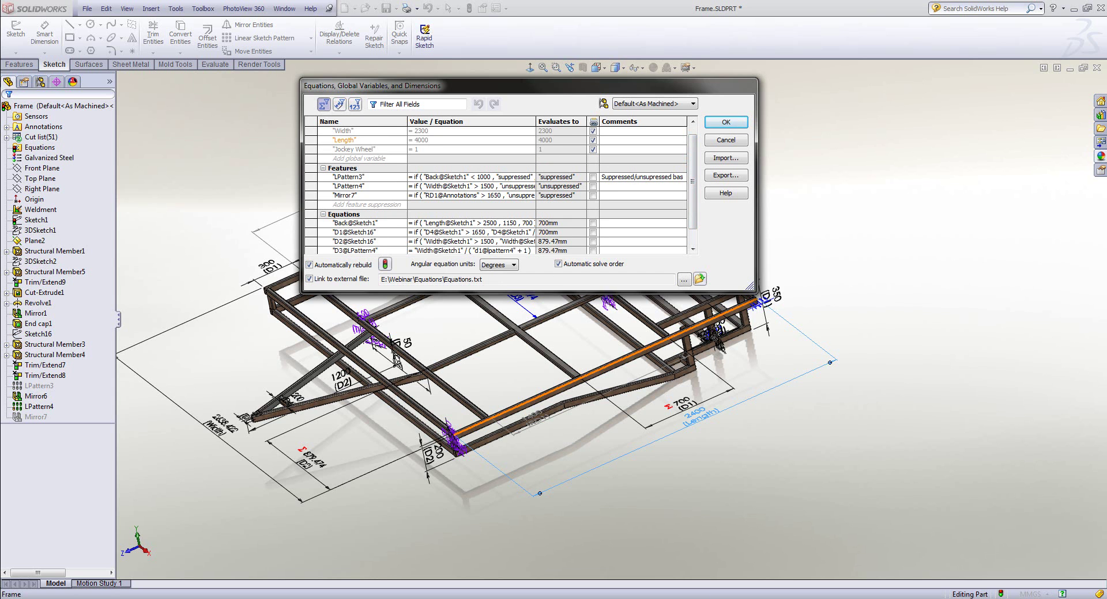
pyautogui.scroll(-2, 693, 196)
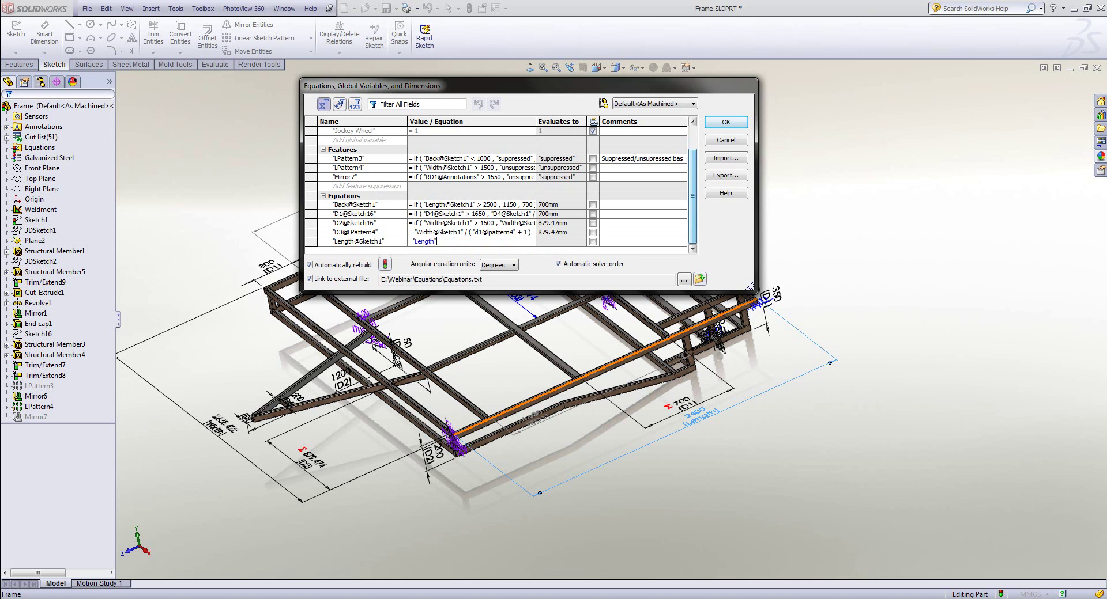
pyautogui.press('Return')
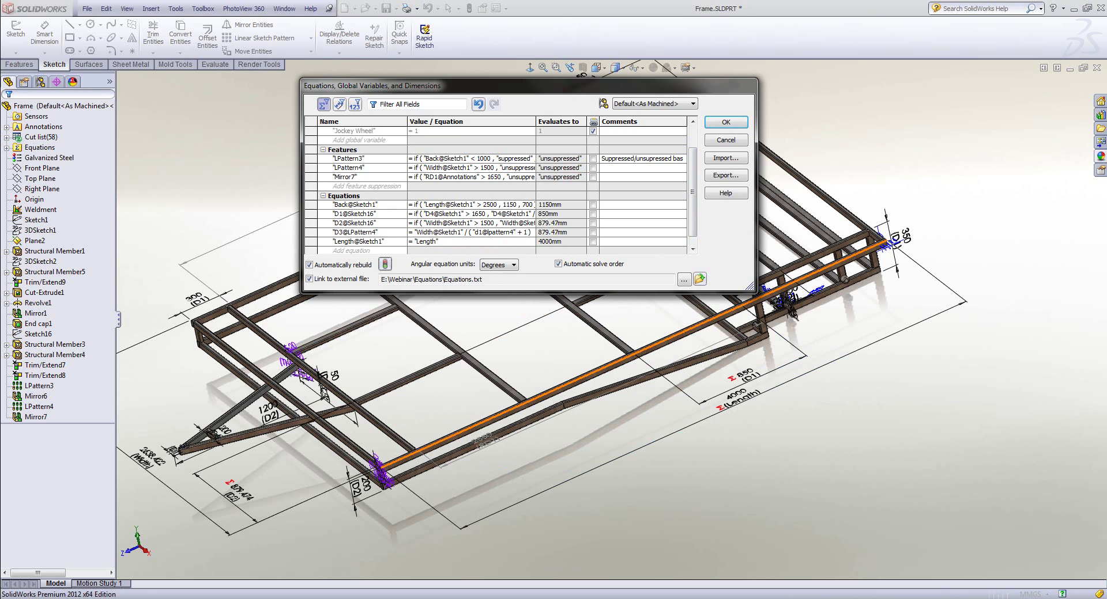
# Step: Add an equation that sets Width@Sketch1 equal to the linked global variable "Width", and apply the equations to the part
pyautogui.scroll(-1, 499, 190)
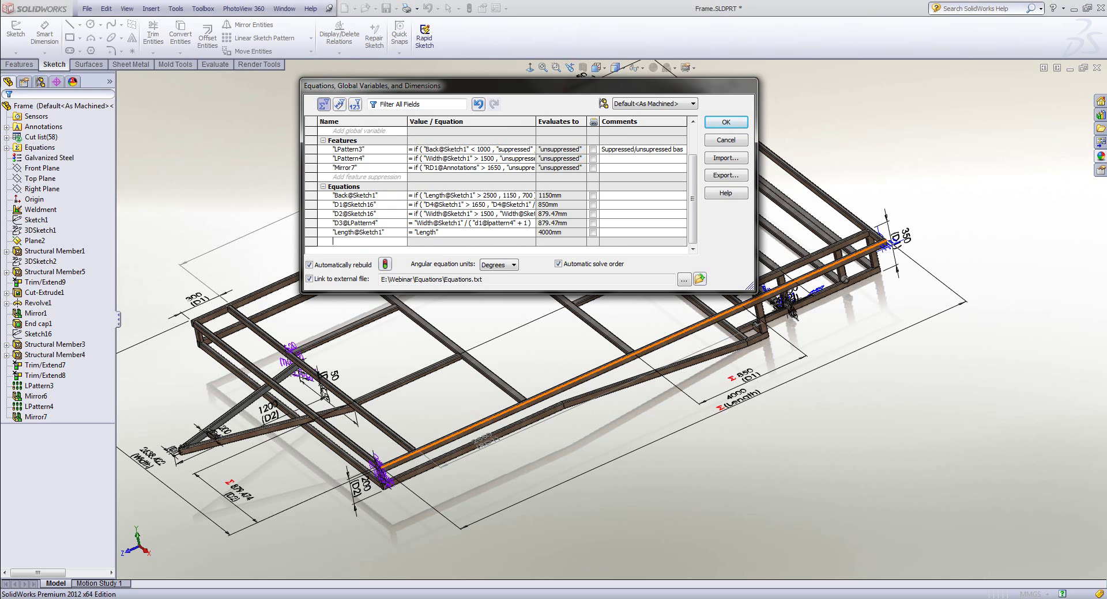
pyautogui.write('w')
pyautogui.click(151, 455)
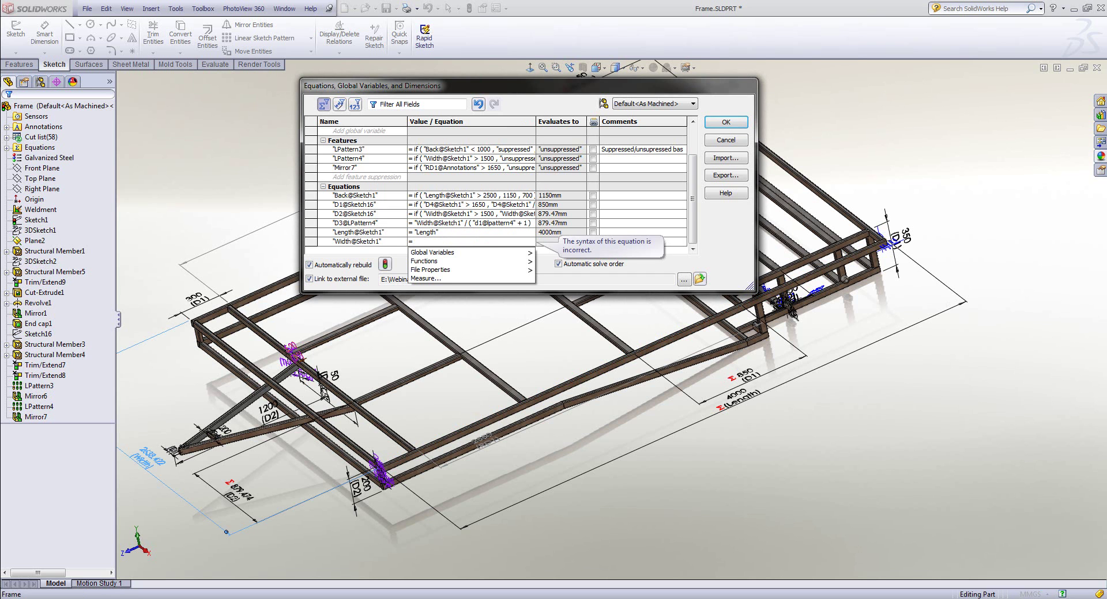
pyautogui.moveTo(693, 199); pyautogui.dragTo(692, 170)
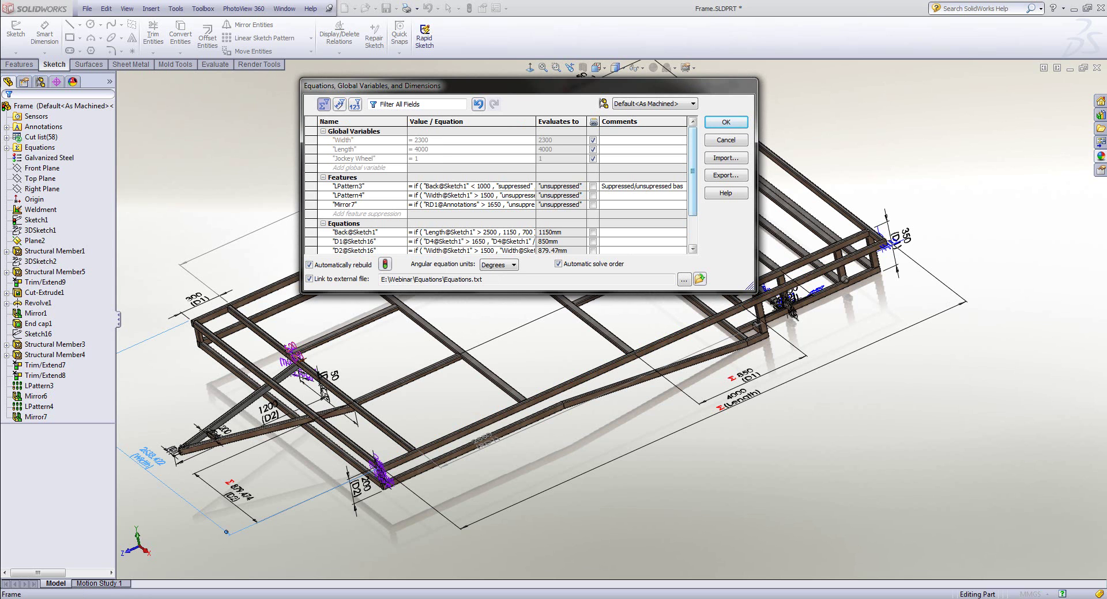
pyautogui.click(343, 140)
pyautogui.press('Return')
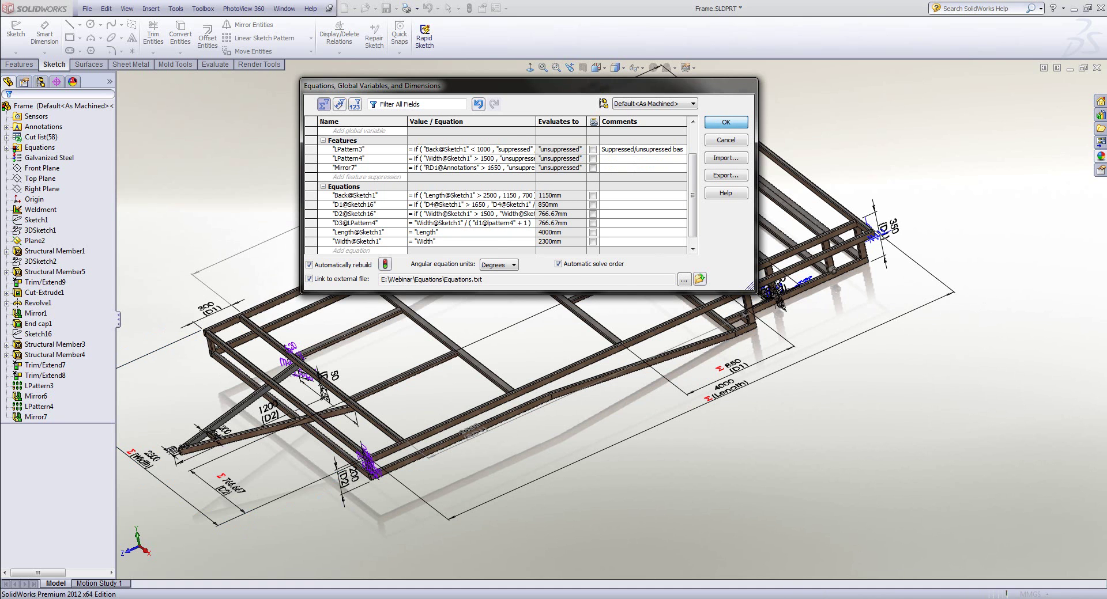
pyautogui.press('Return')
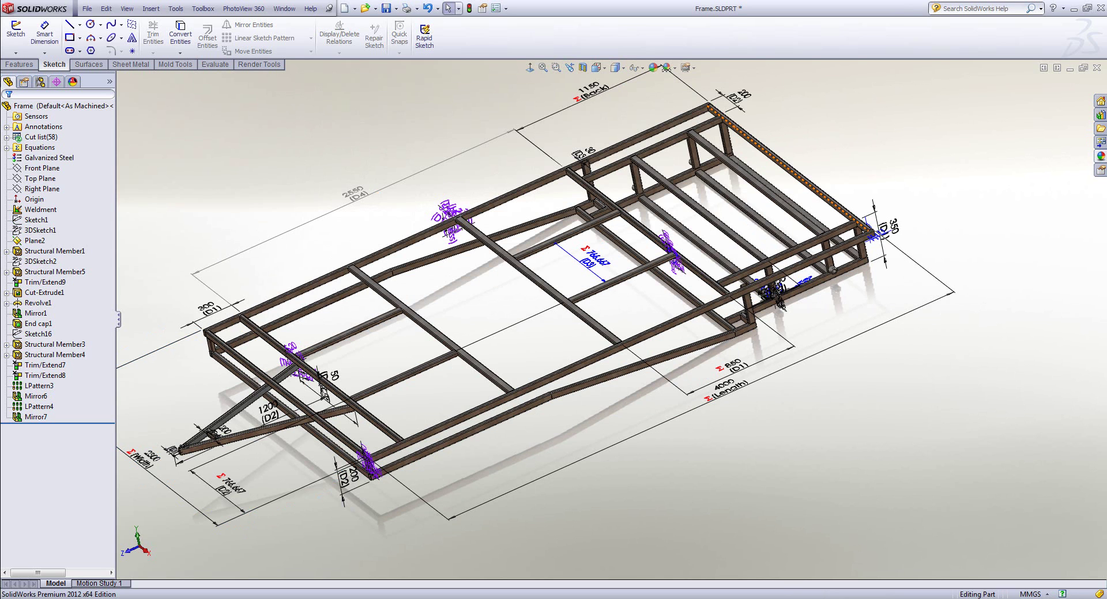
# Step: Switch to the Trailer assembly and link its equations to the existing file E:\Webinar\Equations\Equations.txt, including Width, Length and Jockey Wheel
pyautogui.hotkey('ctrl', 'Tab')
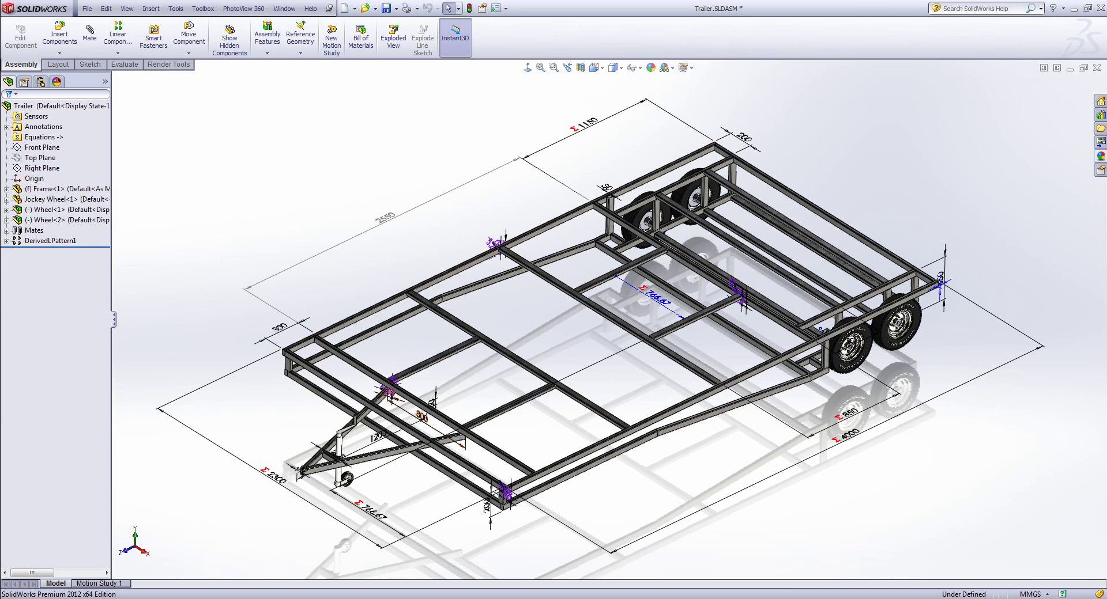
pyautogui.click(176, 8)
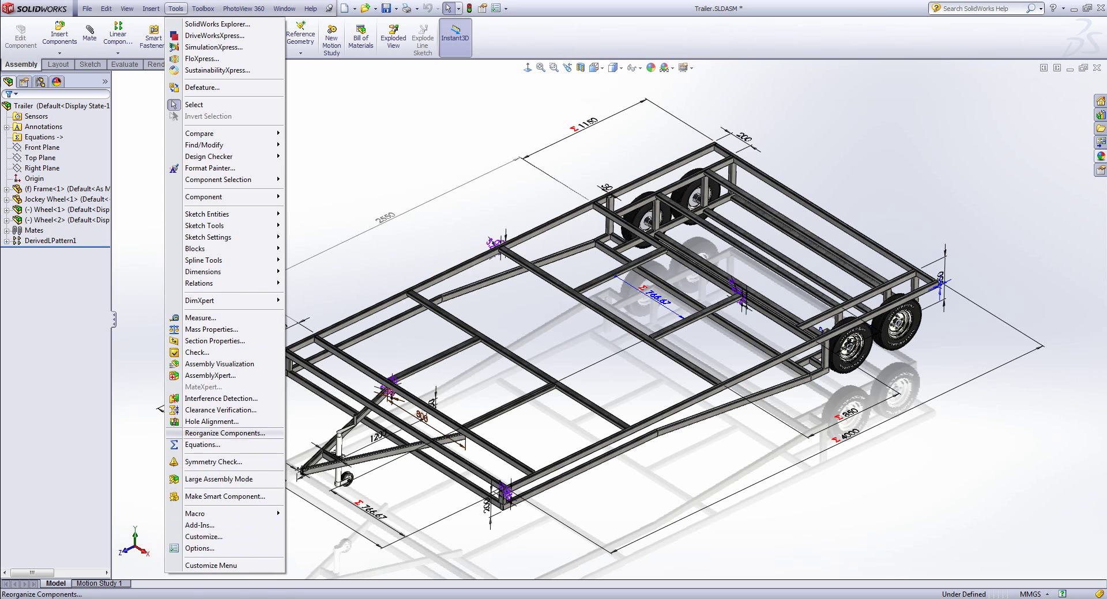
pyautogui.click(202, 444)
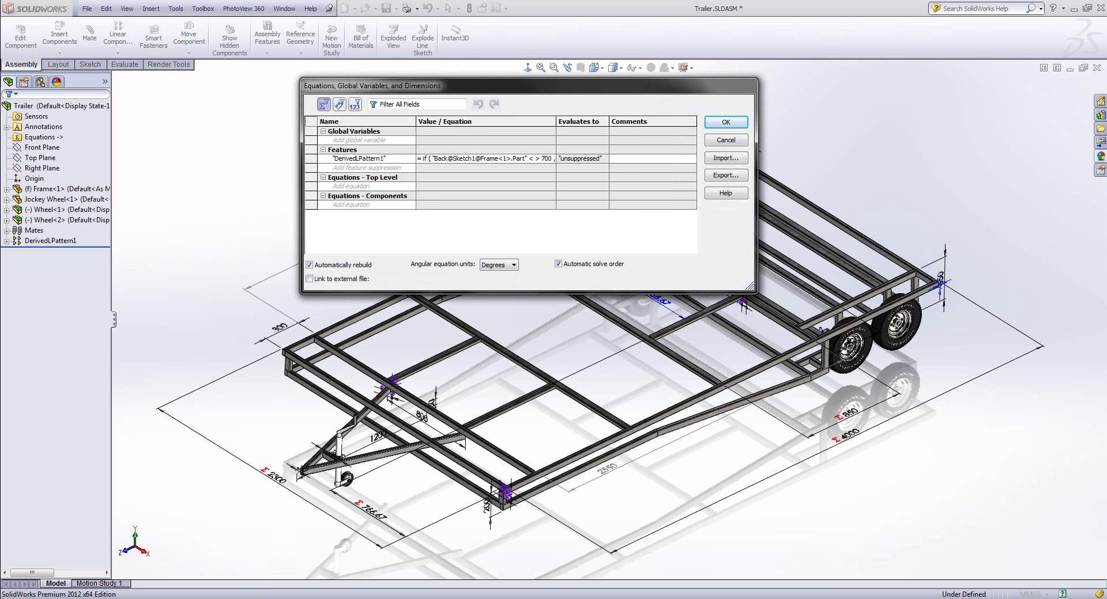
pyautogui.click(354, 104)
pyautogui.click(351, 140)
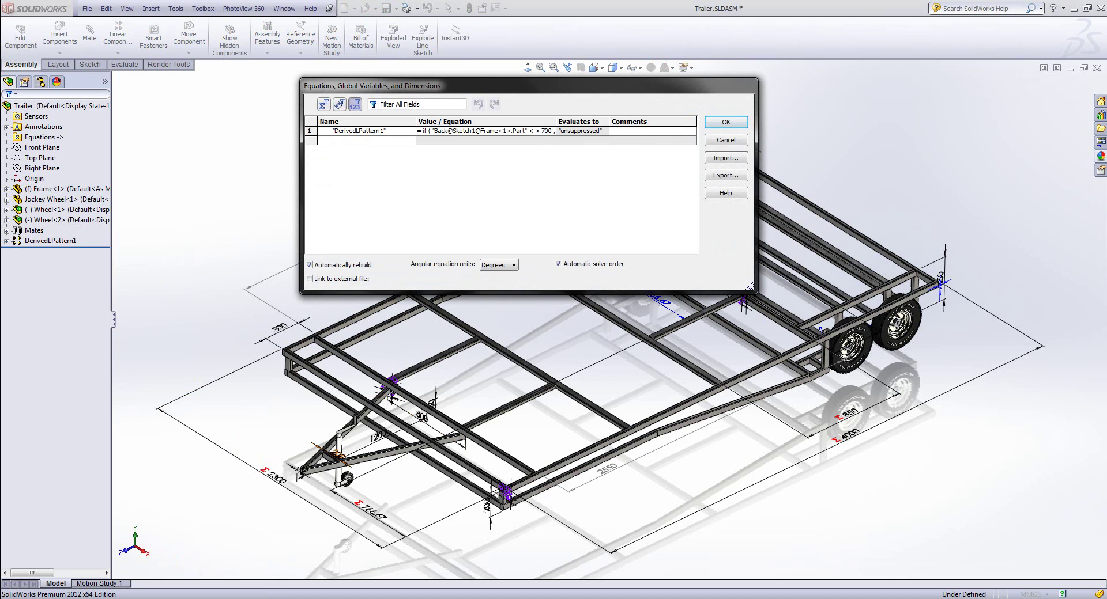
pyautogui.click(344, 476)
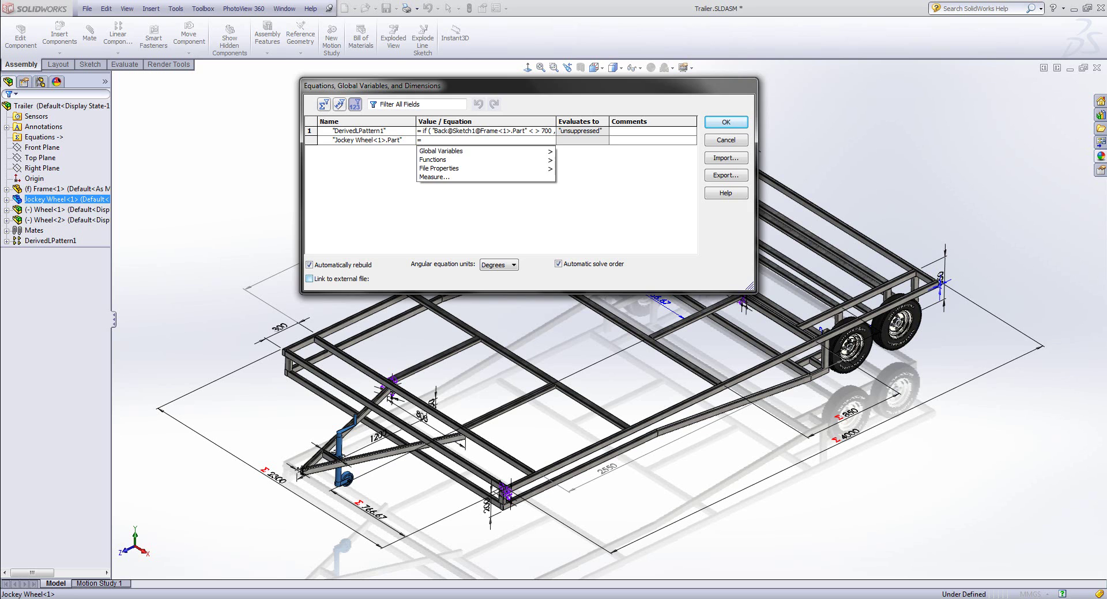
pyautogui.click(309, 278)
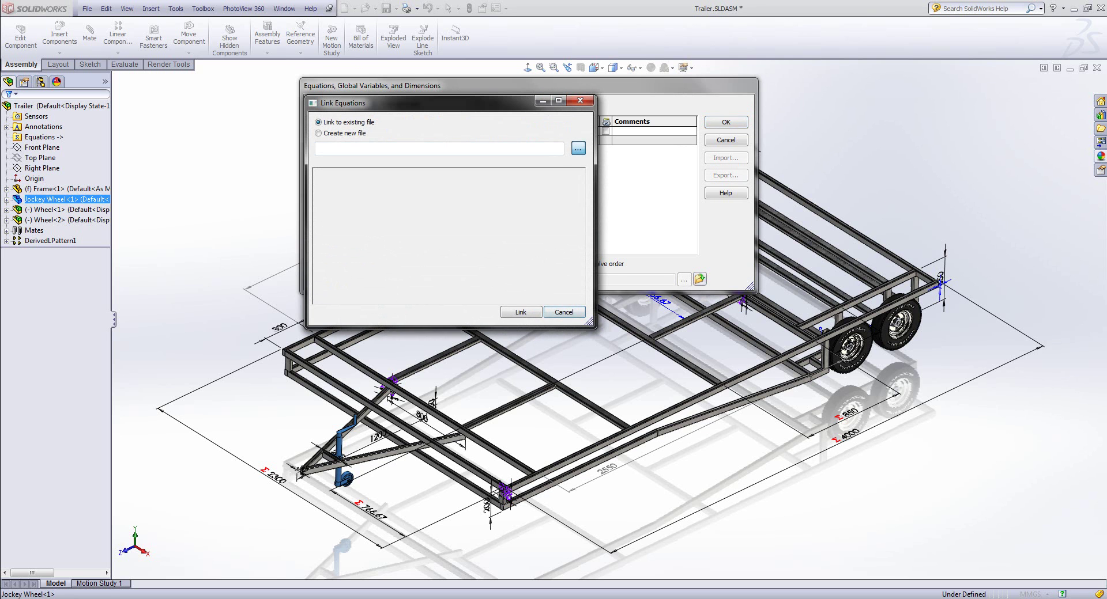
pyautogui.click(578, 149)
pyautogui.click(397, 145)
pyautogui.click(895, 469)
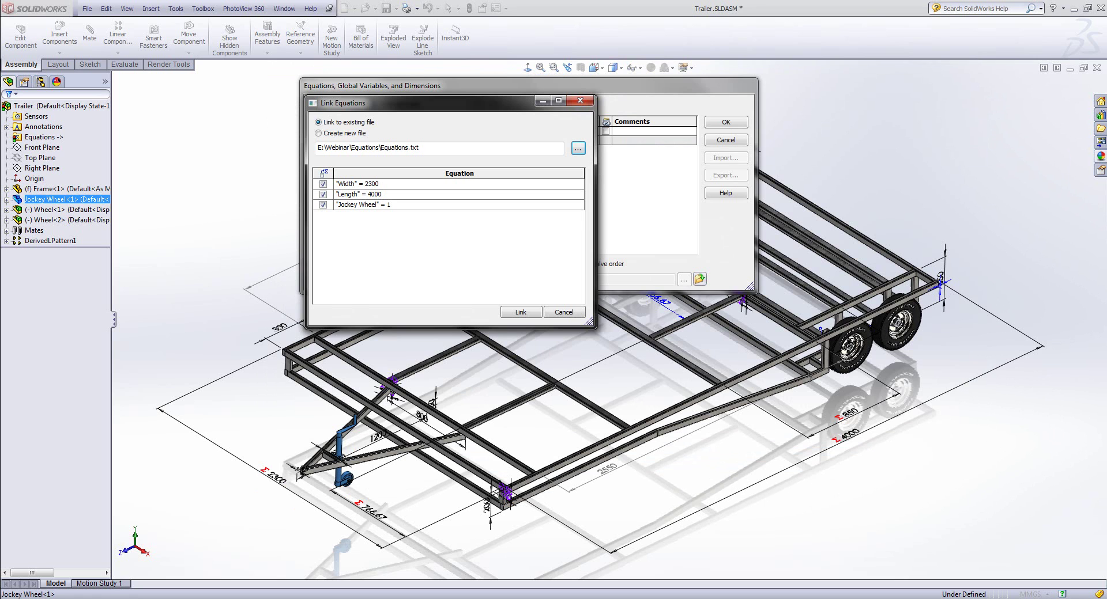
pyautogui.click(521, 312)
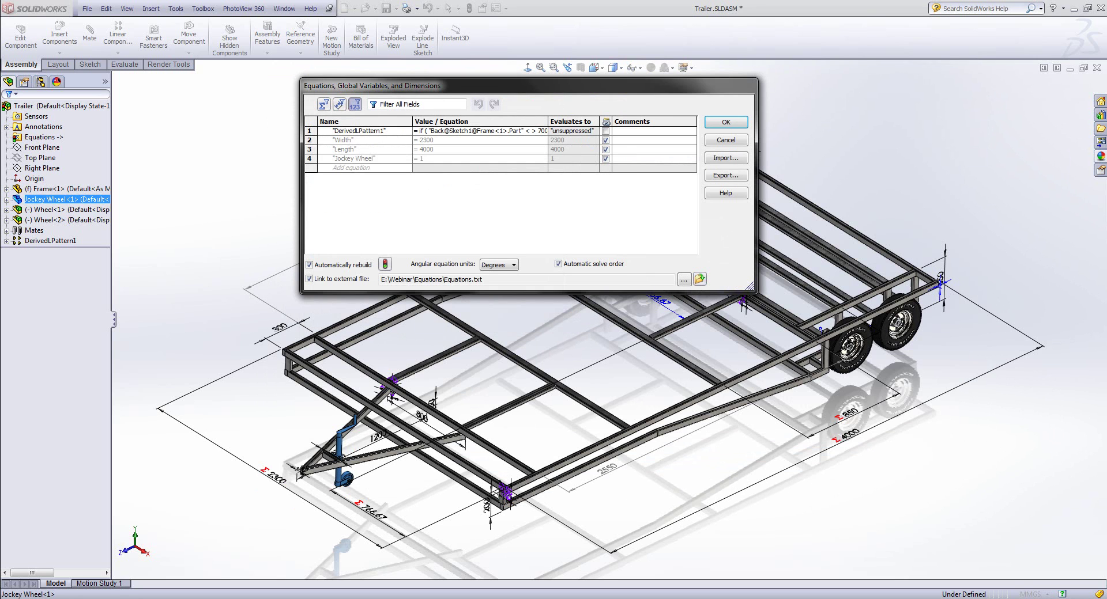
# Step: Add an equation for the Jockey Wheel component, starting with an IF condition that the global variable "Jockey Wheel" <> 1
pyautogui.click(351, 168)
pyautogui.click(46, 200)
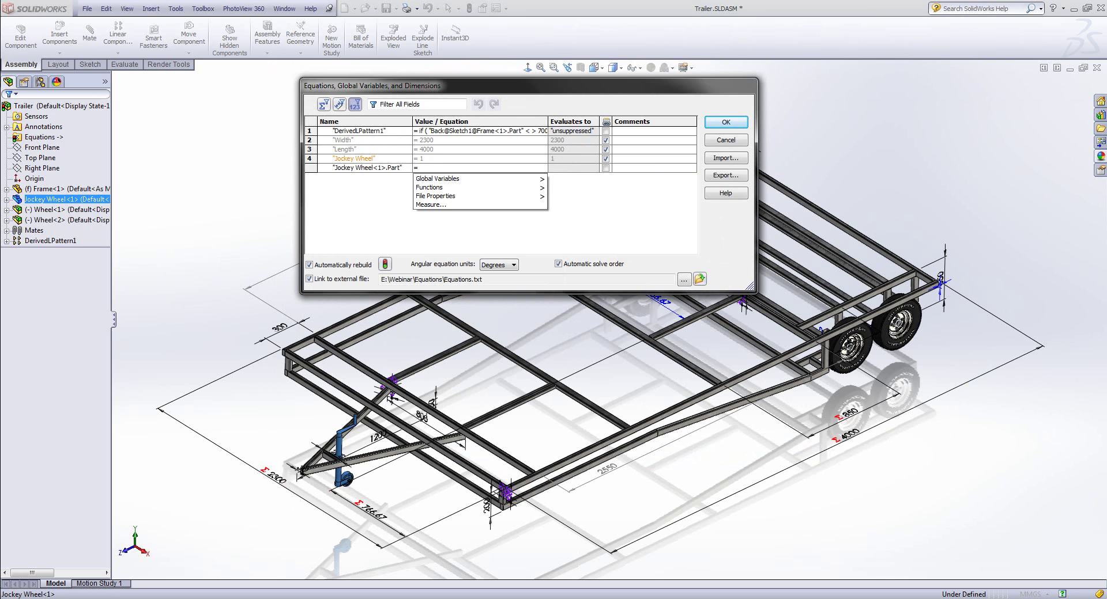
pyautogui.write('if')
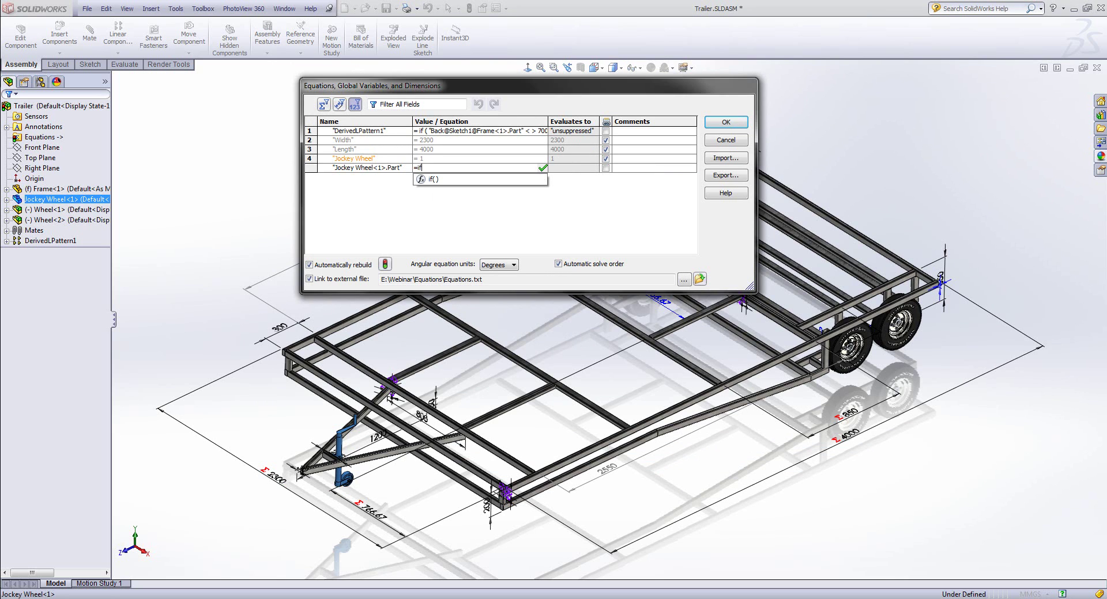
pyautogui.write('(')
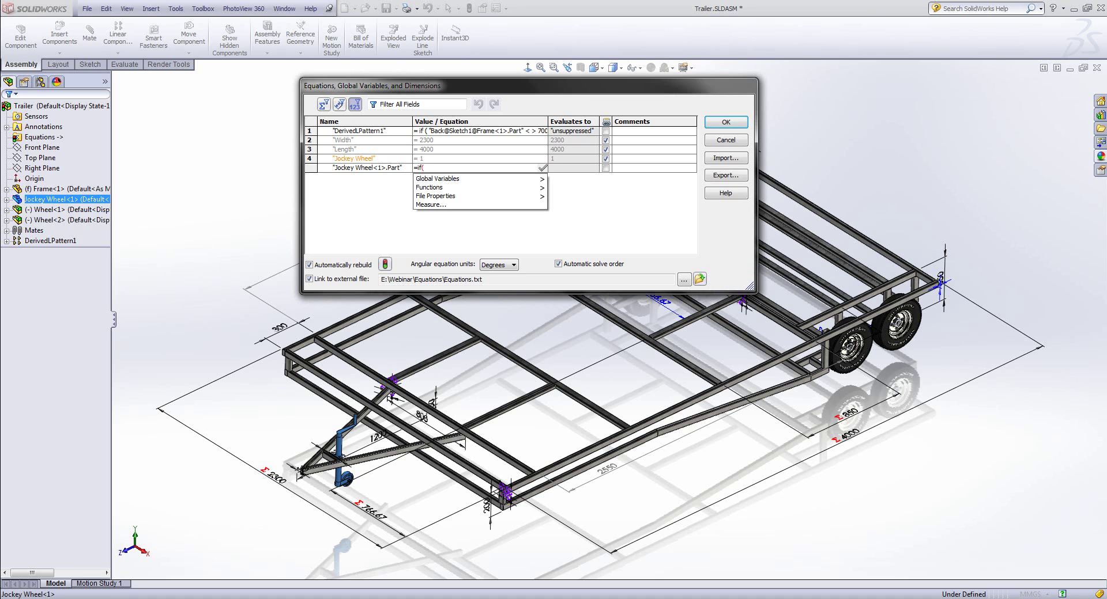
pyautogui.write('"Jockey Wheel"')
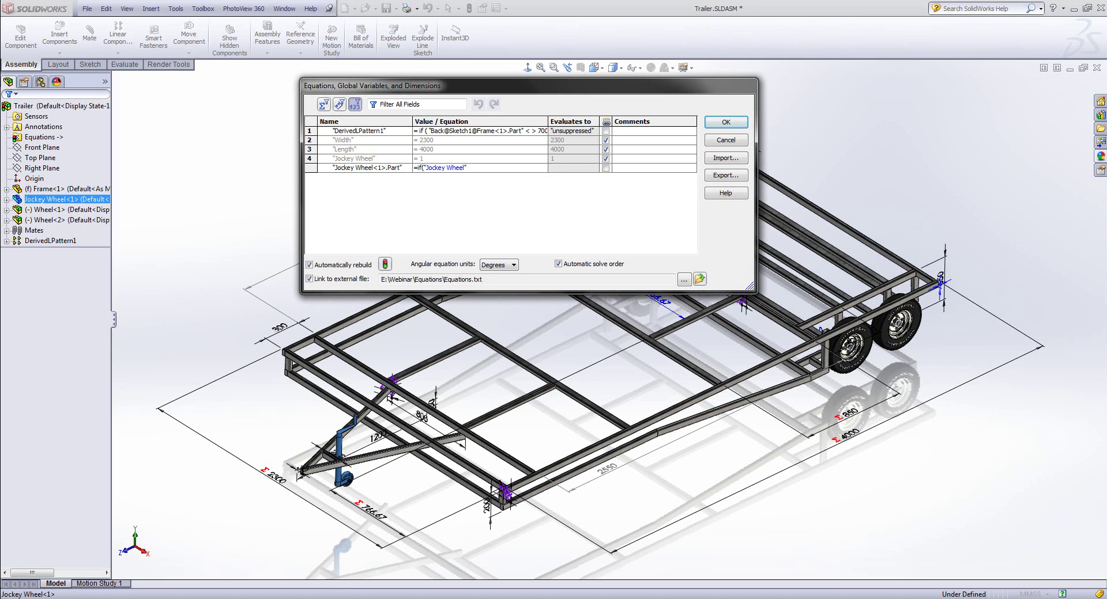
pyautogui.write('<>1,')
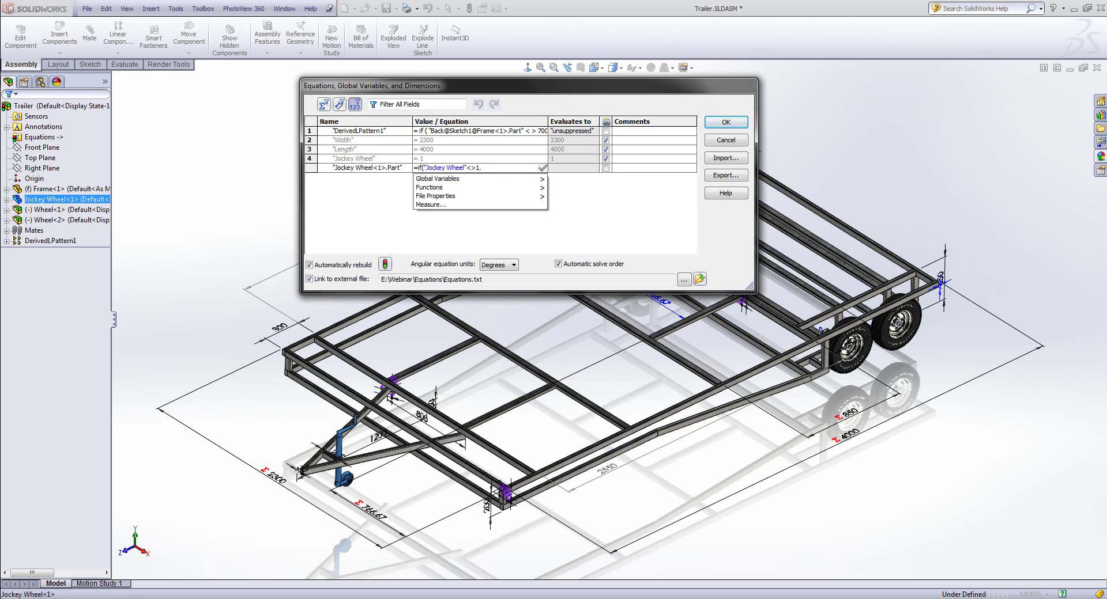
# Step: Complete the Jockey Wheel equation with "suppressed" if true and "unsuppressed" if false, and apply the equations to the assembly
pyautogui.moveTo(468, 179)
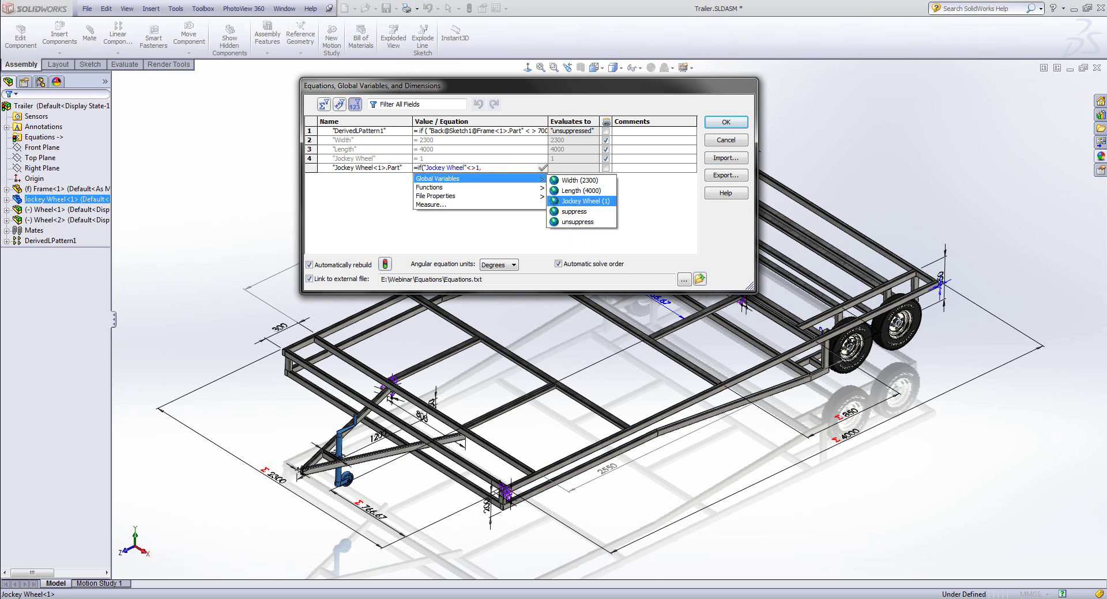
pyautogui.click(574, 212)
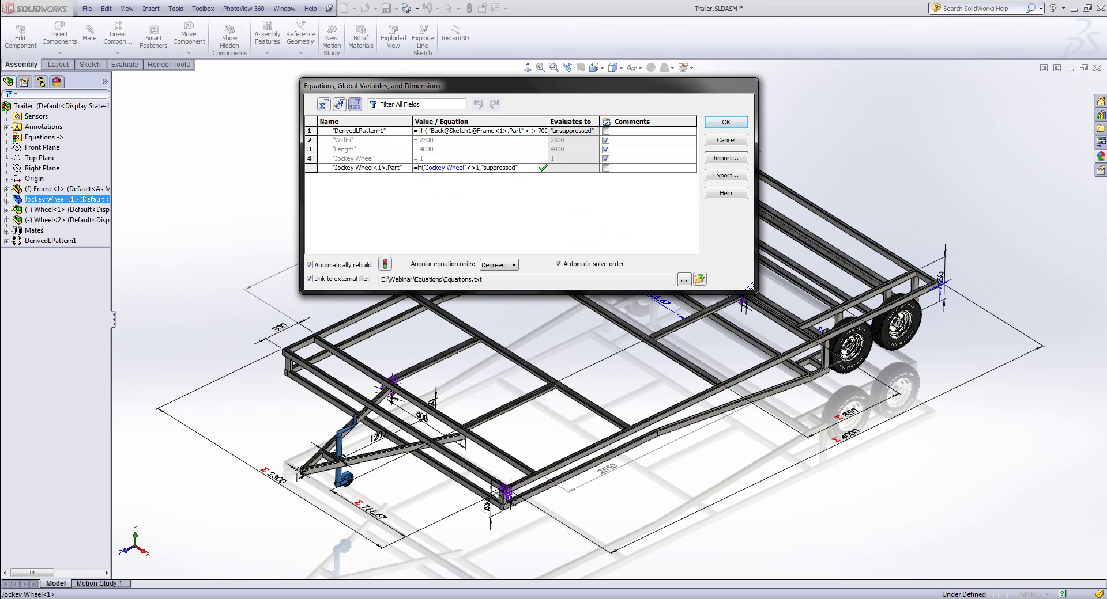
pyautogui.write(',')
pyautogui.moveTo(455, 179)
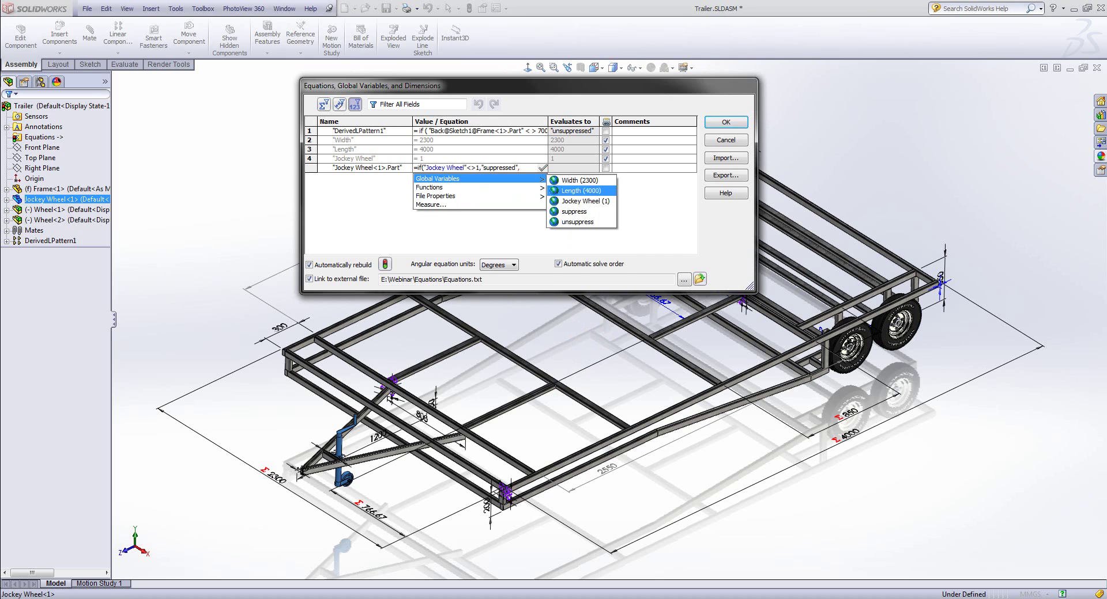
pyautogui.click(577, 222)
pyautogui.write(')')
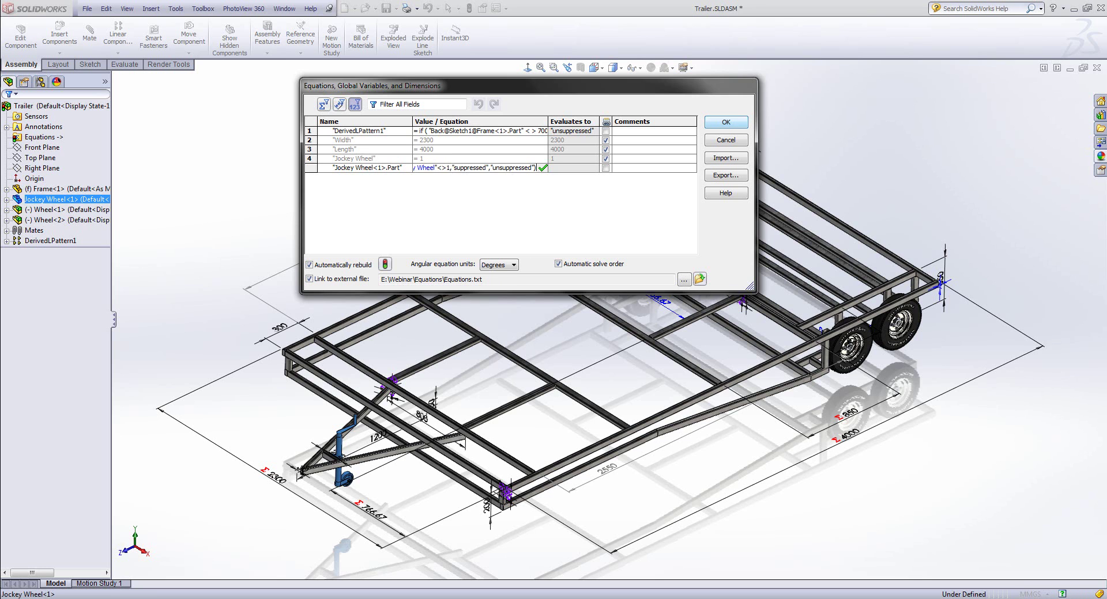
pyautogui.press('Return')
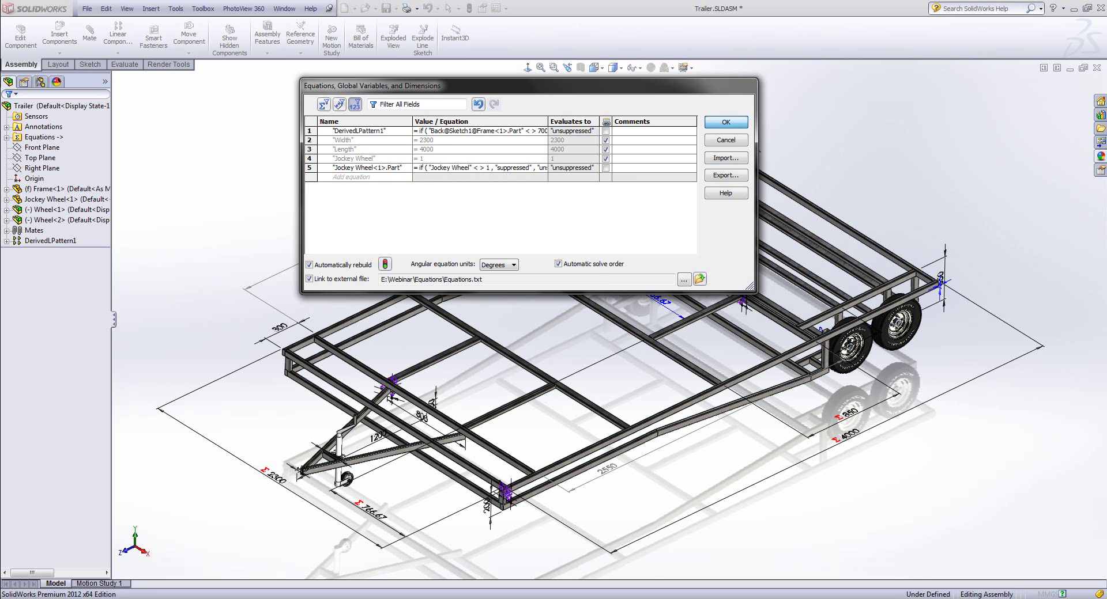
pyautogui.press('Return')
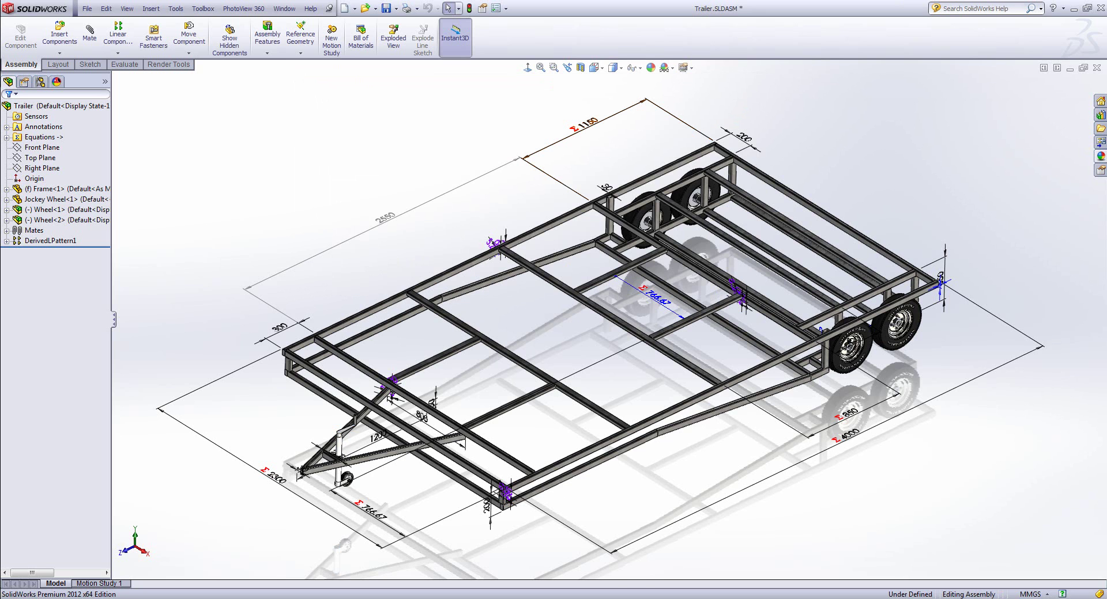
# Step: Open Equations.txt from the Equations folder in Notepad, set Width to 1700, Length to 2600 and Jockey Wheel to 0, and save the file
pyautogui.hotkey('alt', 'Tab')
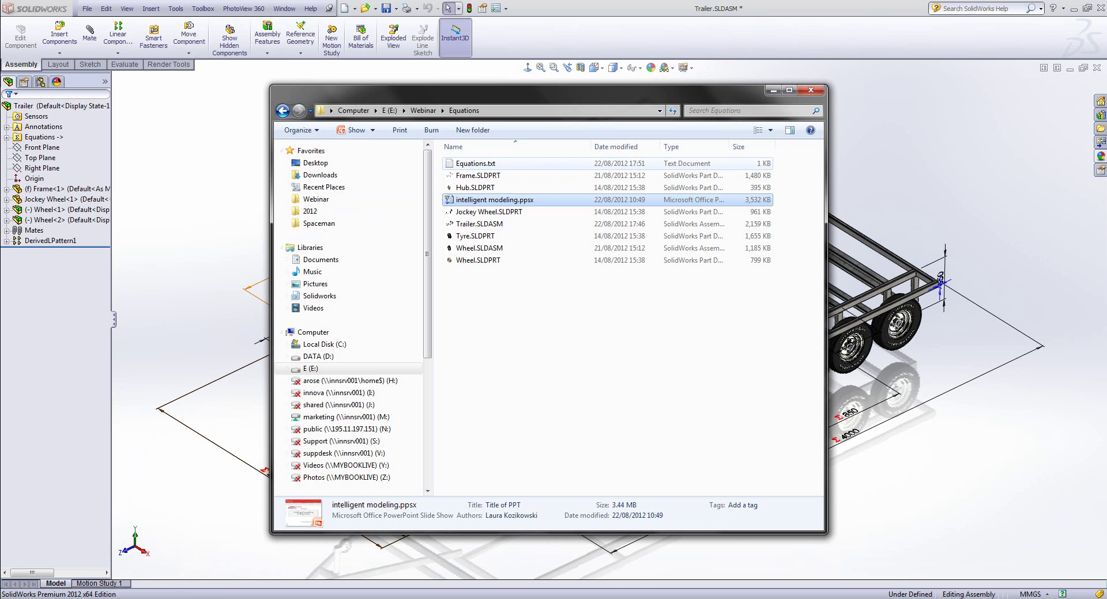
pyautogui.doubleClick(475, 164)
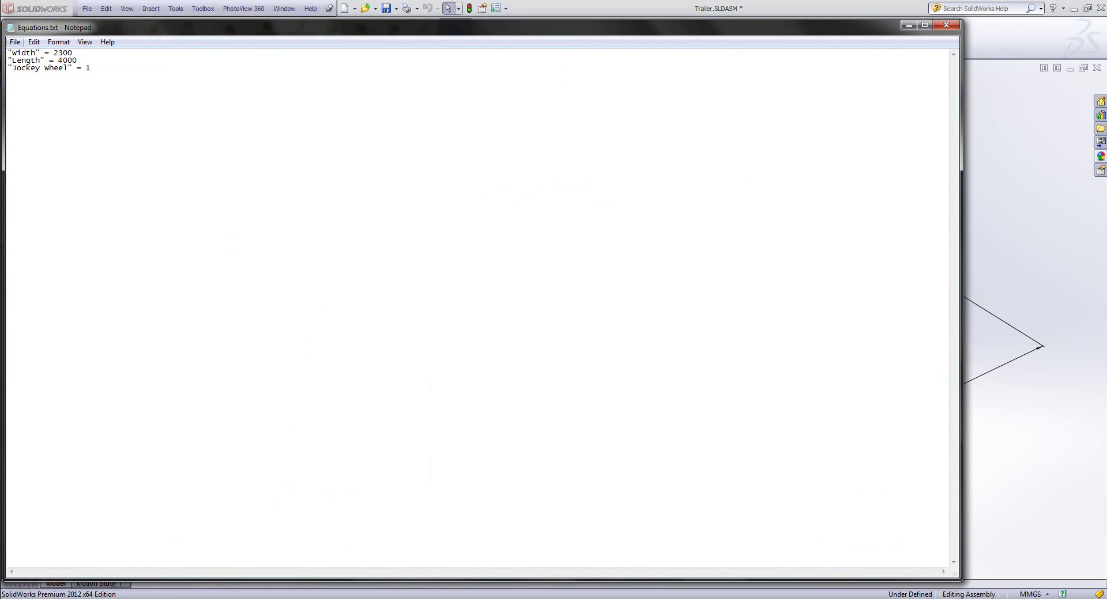
pyautogui.doubleClick(88, 68)
pyautogui.write('0')
pyautogui.doubleClick(66, 61)
pyautogui.write('2600')
pyautogui.moveTo(58, 53); pyautogui.dragTo(68, 53)
pyautogui.doubleClick(63, 53)
pyautogui.write('15700')
pyautogui.click(15, 42)
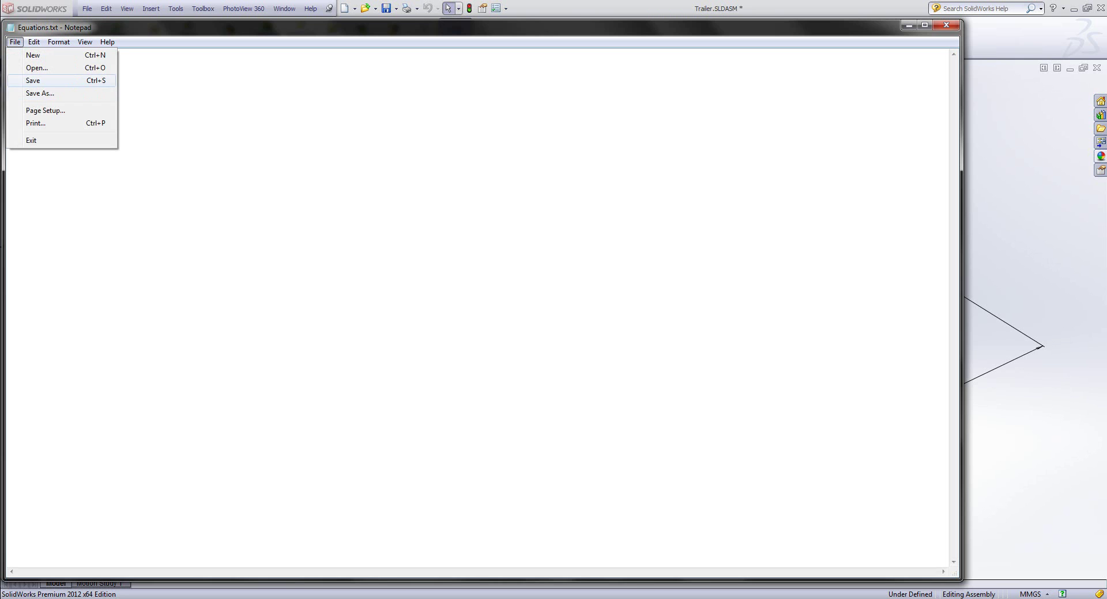
pyautogui.click(33, 82)
# Step: Return to the Trailer assembly in SolidWorks and rebuild it twice to apply the edited Equations.txt values, checking the Jockey Wheel component
pyautogui.hotkey('alt', 'Tab')
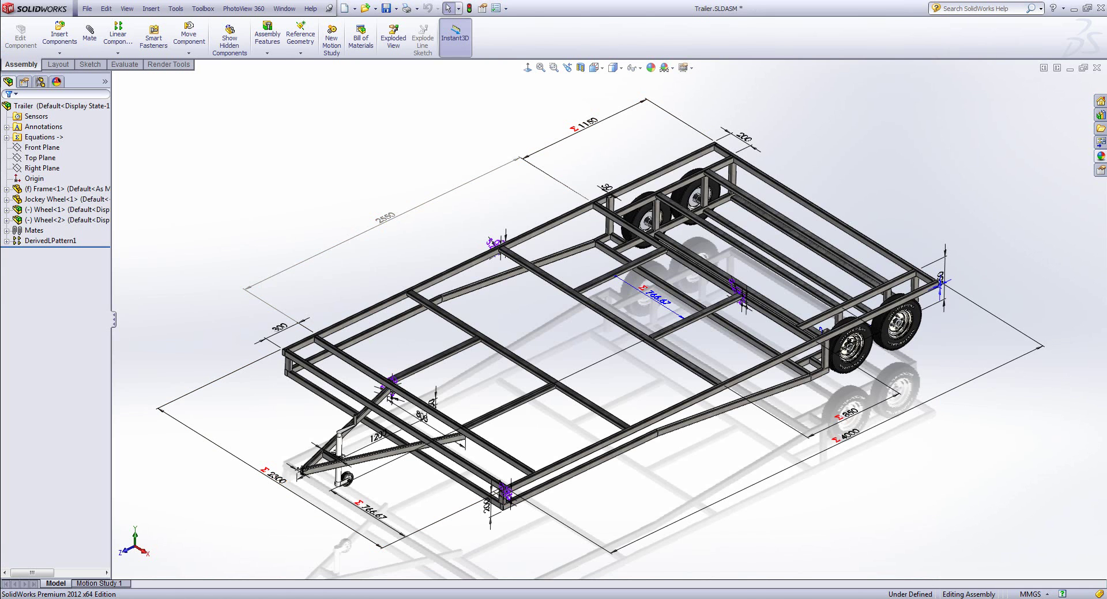
pyautogui.hotkey('ctrl', 'b')
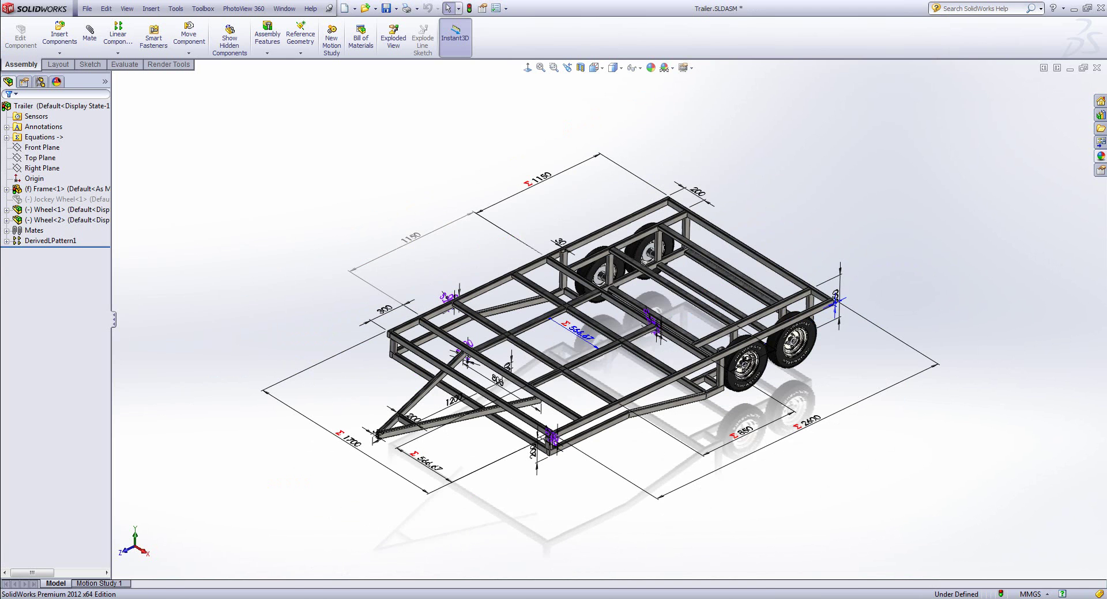
pyautogui.click(68, 199)
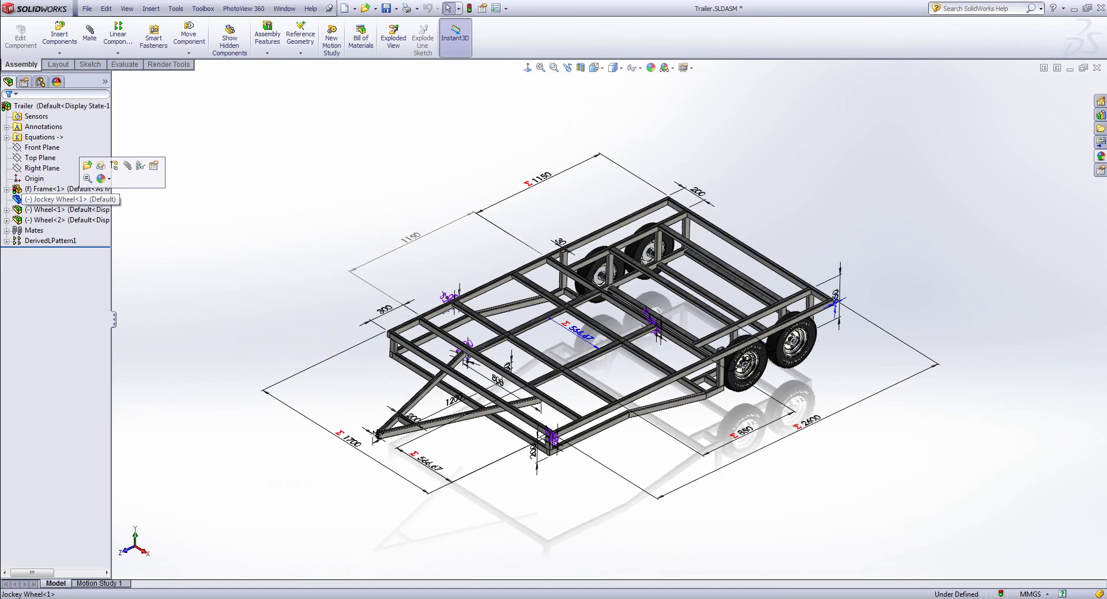
pyautogui.press('Escape')
pyautogui.hotkey('ctrl', 'b')
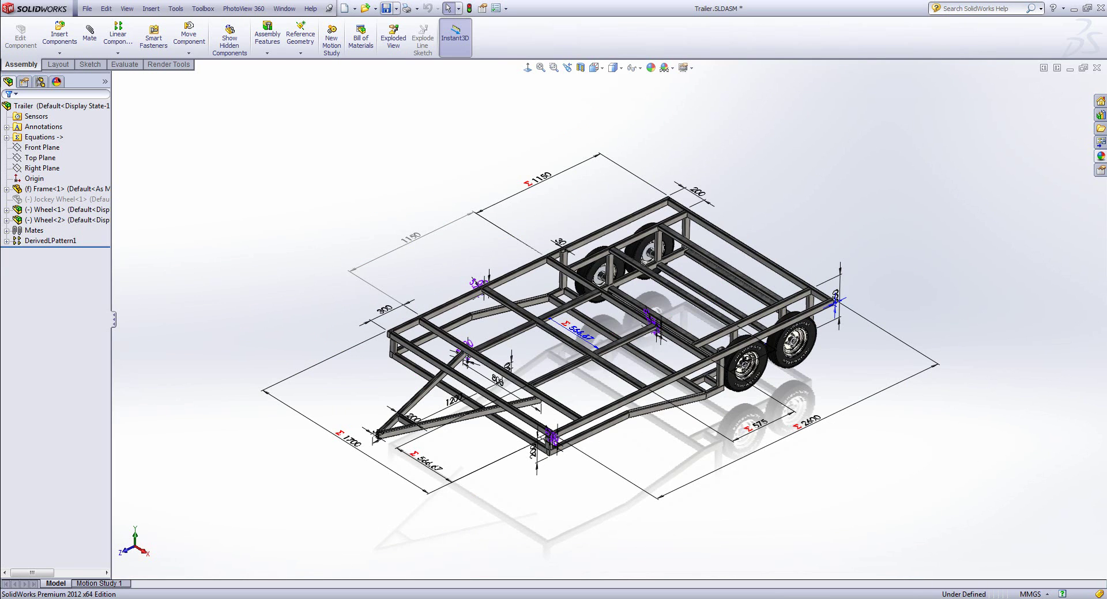
# Step: Save the Trailer assembly together with the modified Frame part, and switch to the PowerPoint slide show
pyautogui.click(385, 8)
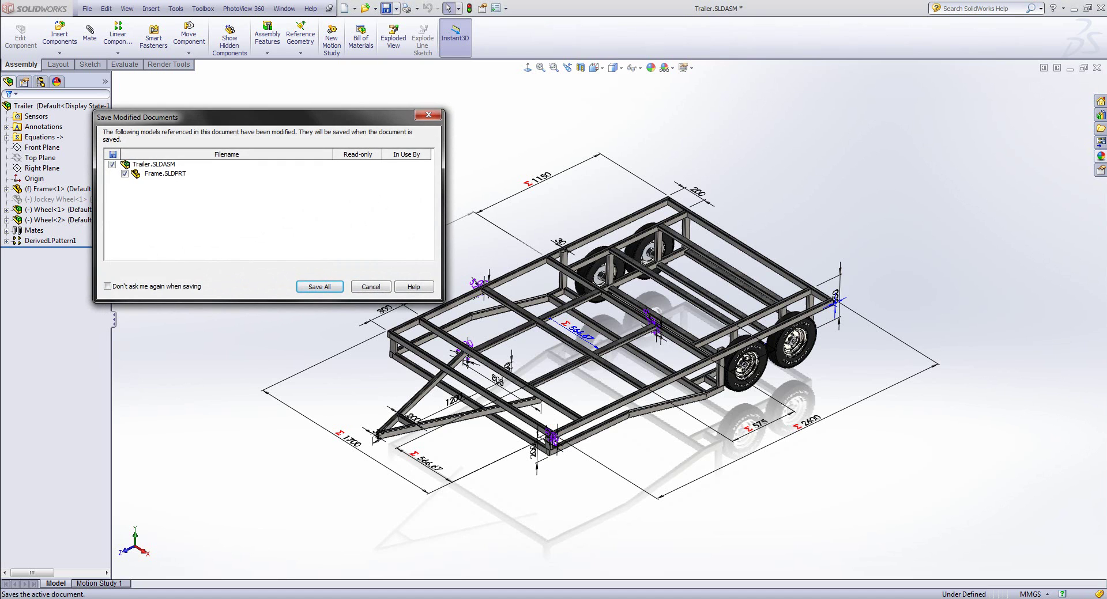
pyautogui.press('Return')
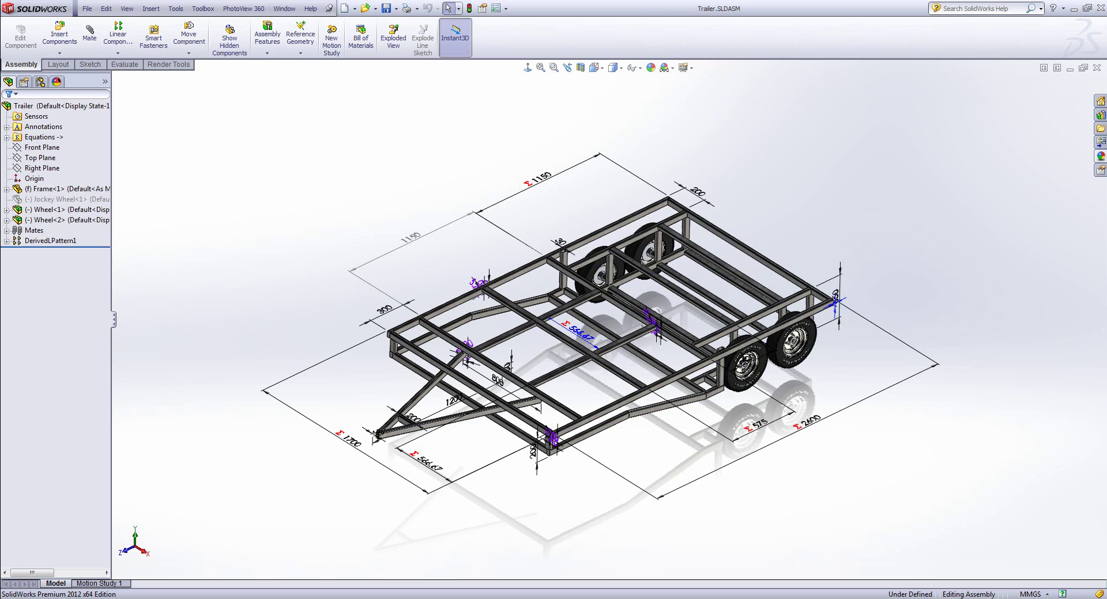
pyautogui.hotkey('alt', 'Tab')
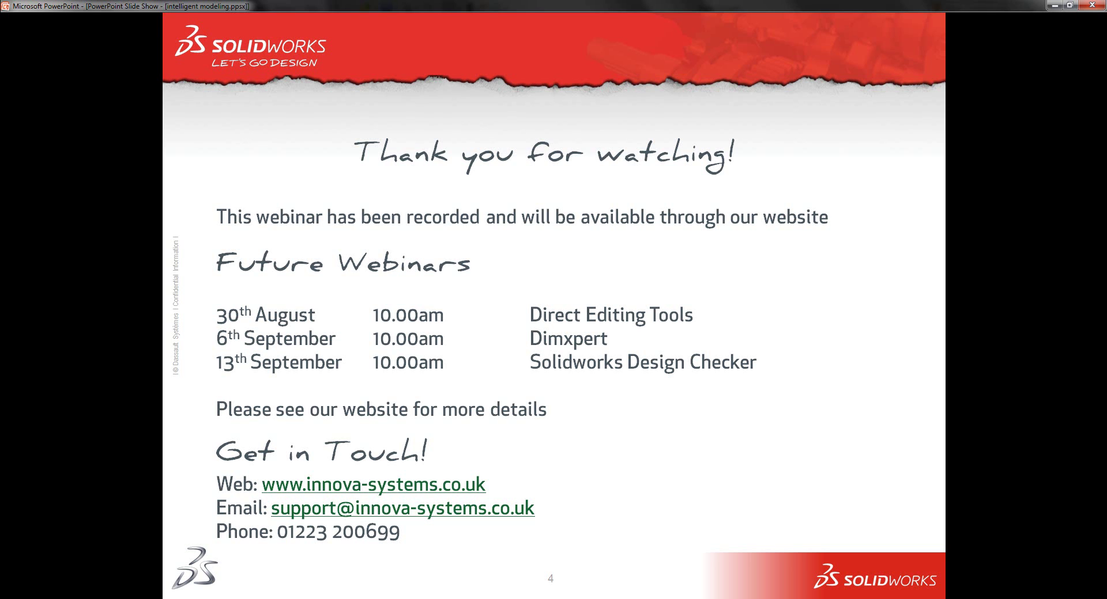